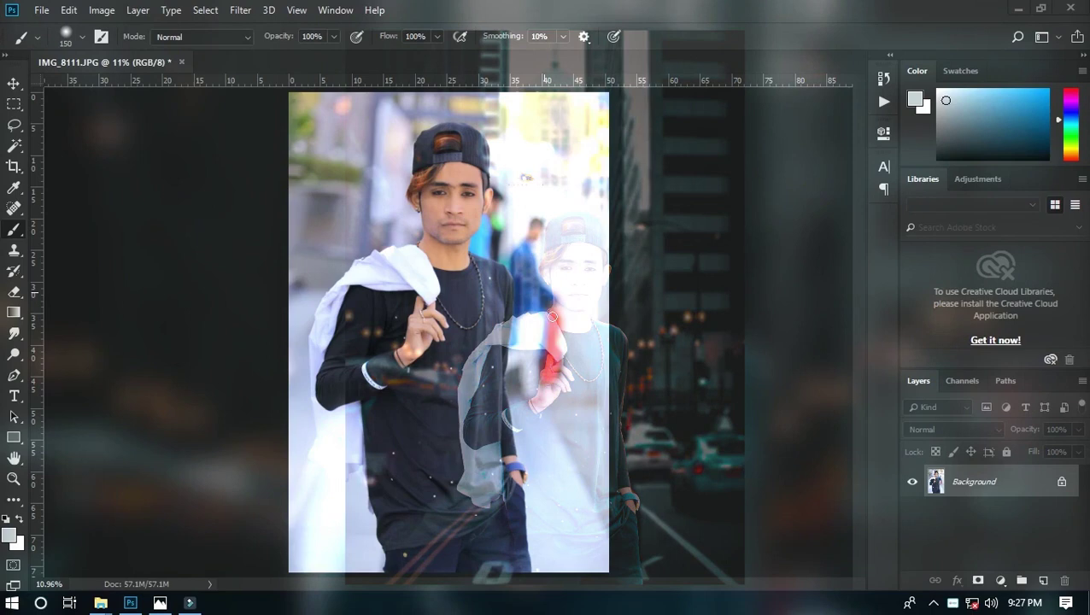
- Apply Levels with input black point 6 and white point 246
click(101, 9)
mouse_move(125, 52)
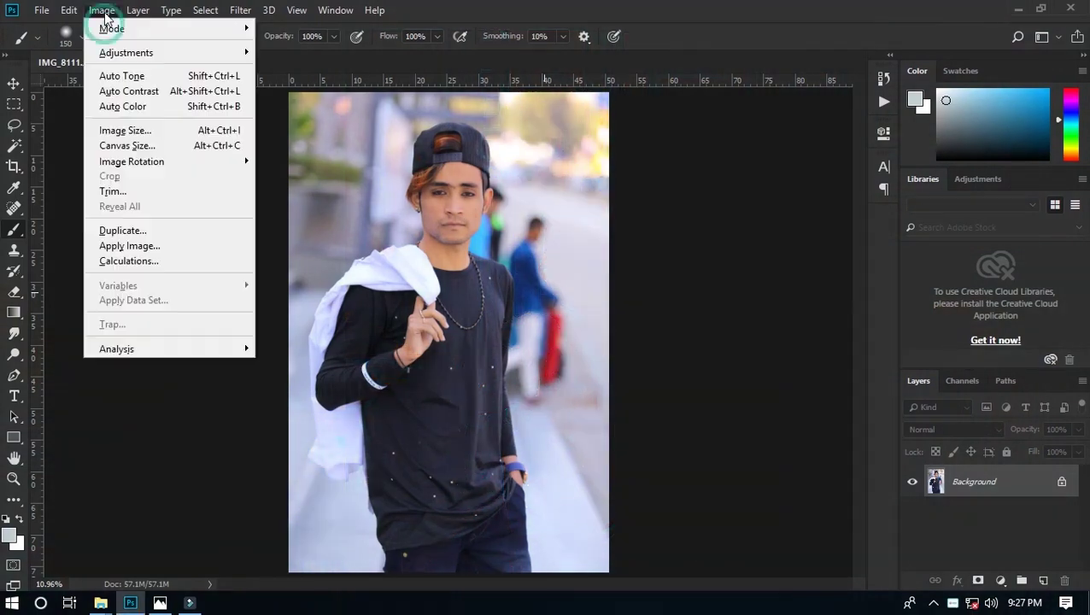
click(283, 67)
drag(711, 307, 713, 308)
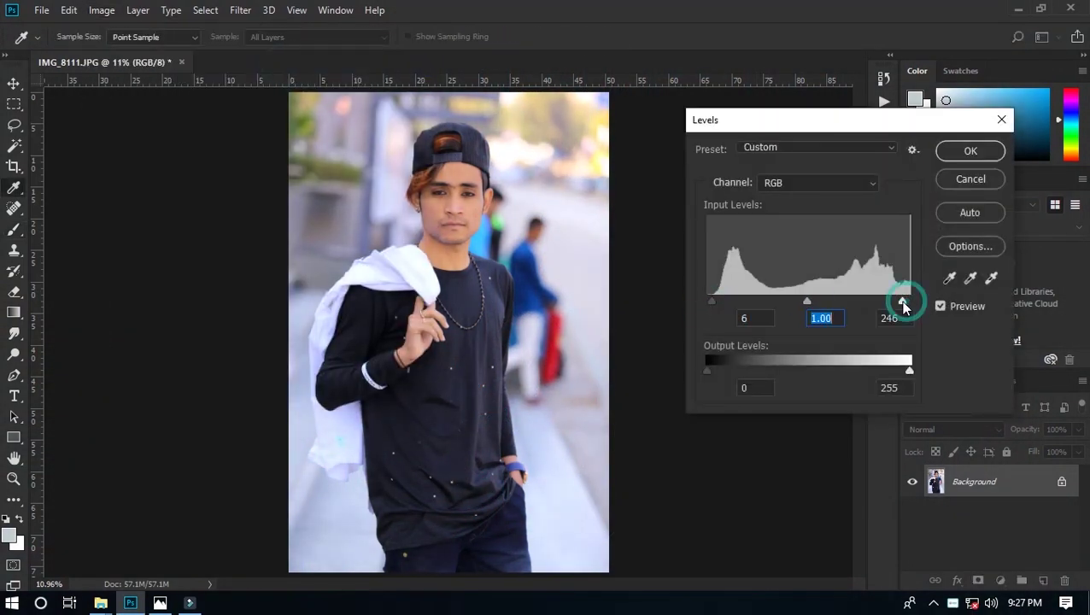
drag(907, 300, 900, 301)
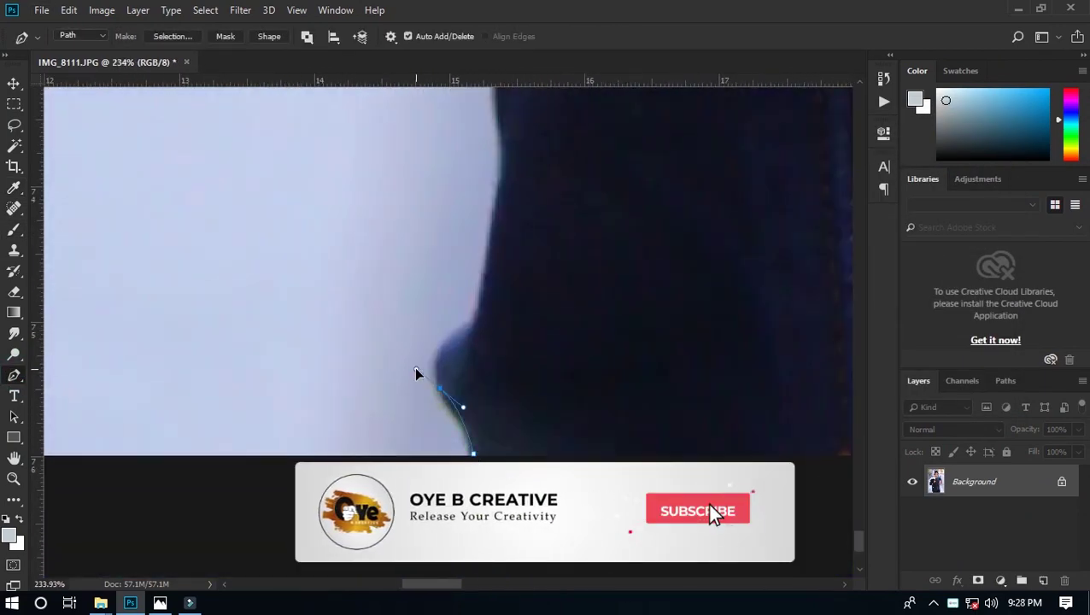
- Start the pen path with anchors along the dark edge and the white jacket fold
scroll(479, 330, up, 2)
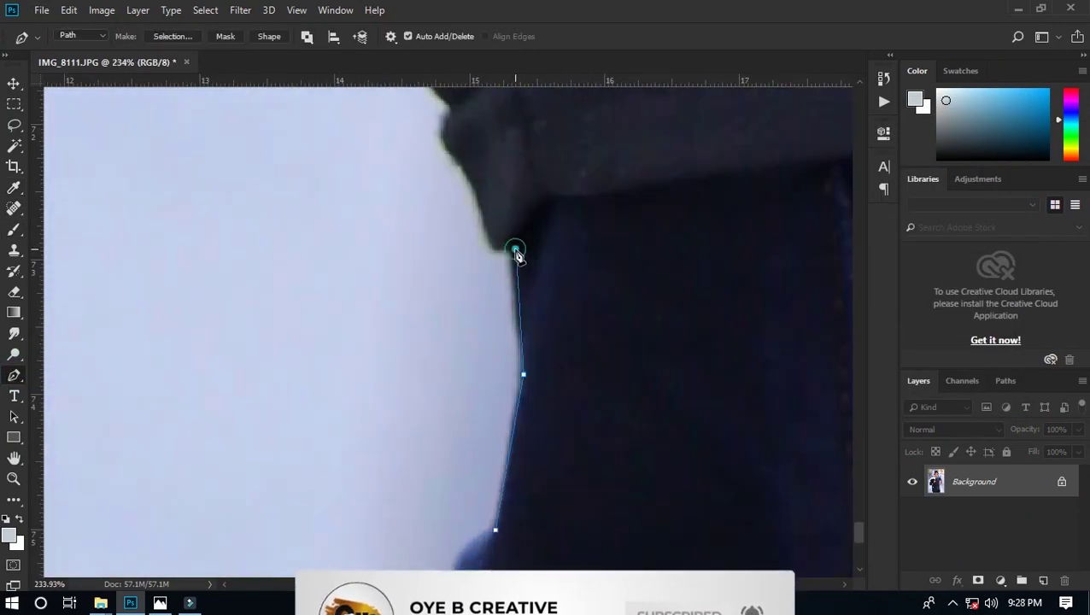
drag(560, 337, 551, 280)
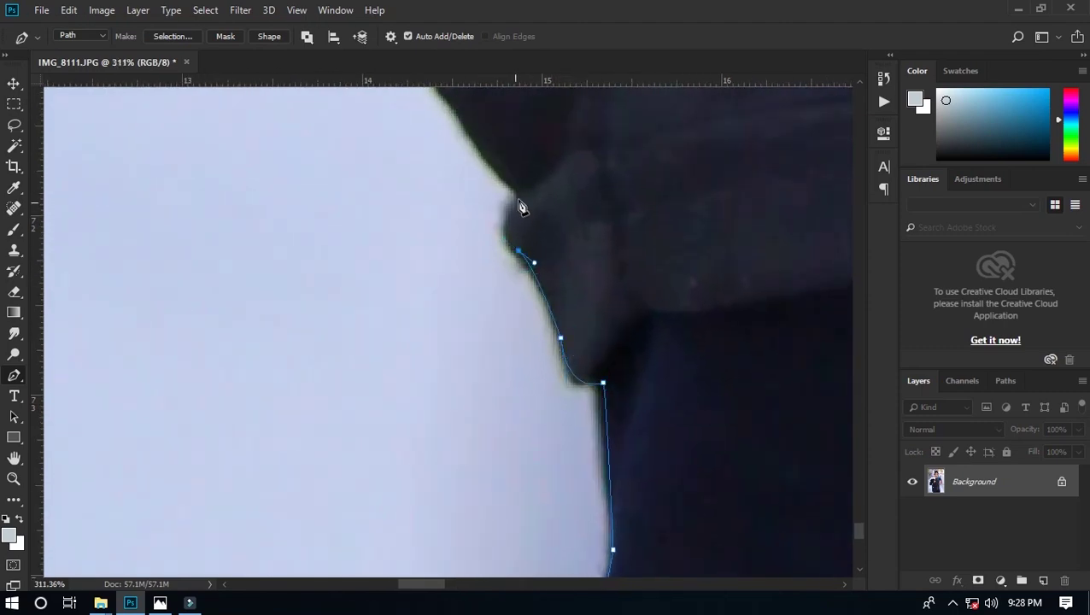
mouse_move(521, 207)
mouse_down()
mouse_move(651, 373)
mouse_move(653, 354)
mouse_up()
scroll(565, 239, up, 3)
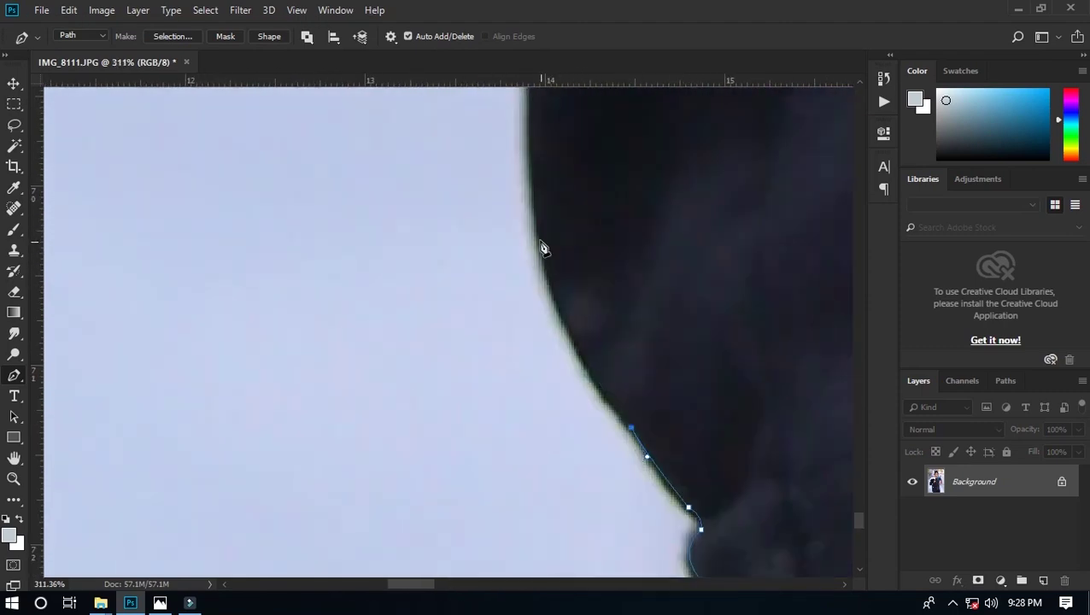
mouse_move(527, 160)
mouse_down()
mouse_move(569, 250)
mouse_move(594, 351)
mouse_up()
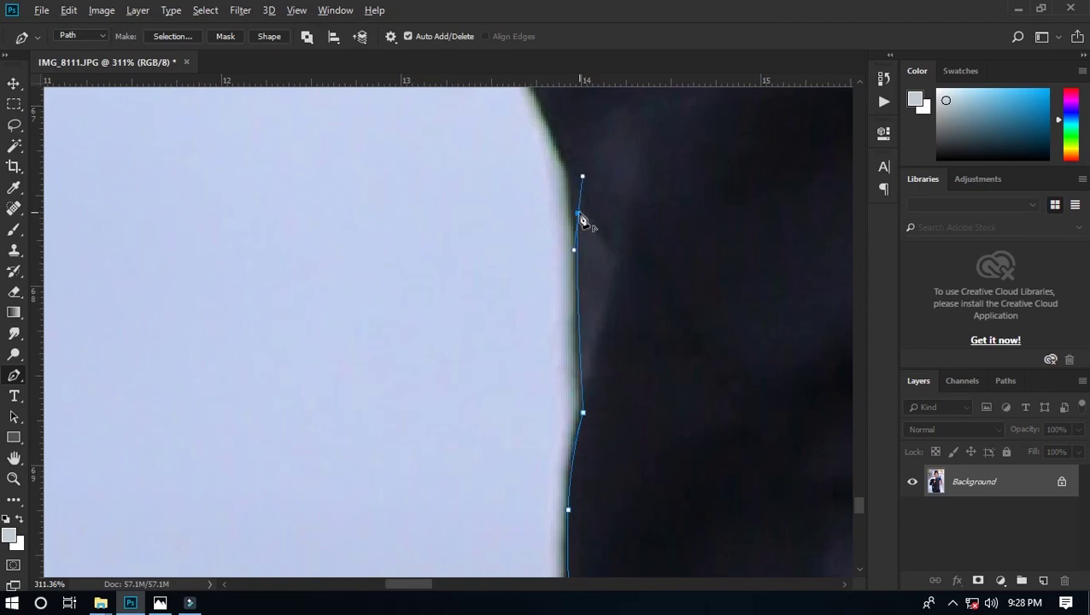
scroll(580, 222, up, 3)
scroll(579, 235, down, 3)
scroll(608, 523, up, 2)
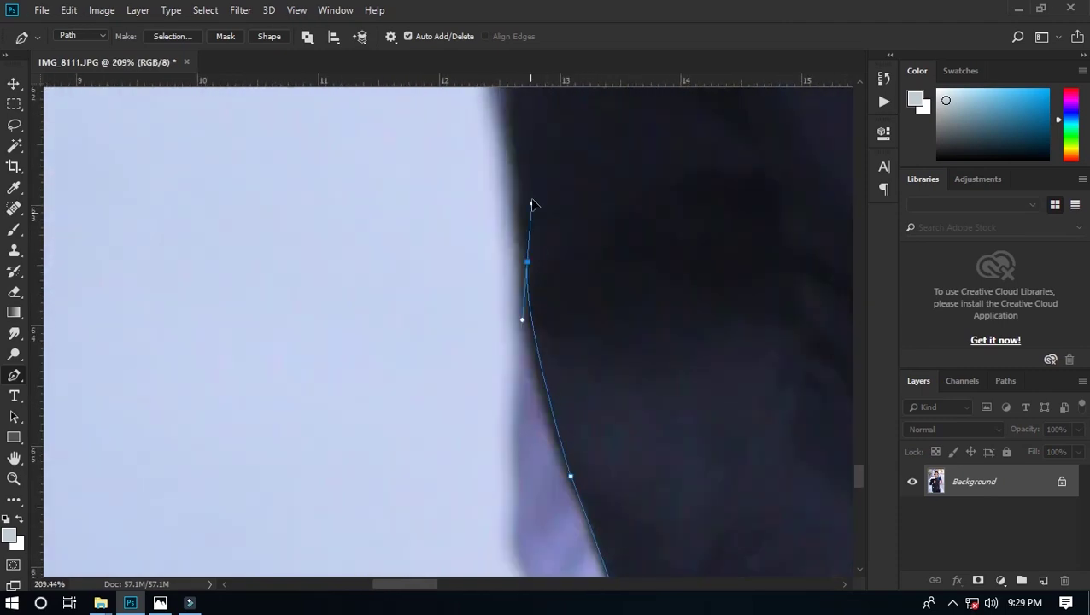
scroll(533, 205, up, 3)
scroll(559, 371, down, 2)
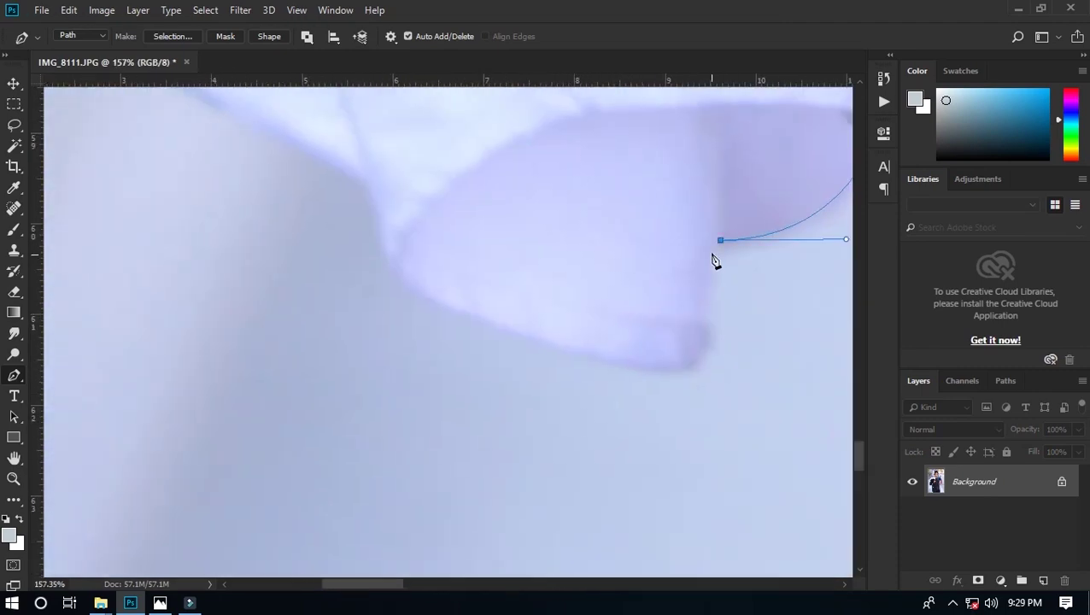
click(689, 365)
click(462, 347)
drag(397, 267, 328, 190)
click(483, 205)
- Trace the path up the shoulder and along the jacket's top edge toward the necklace
scroll(494, 198, up, 3)
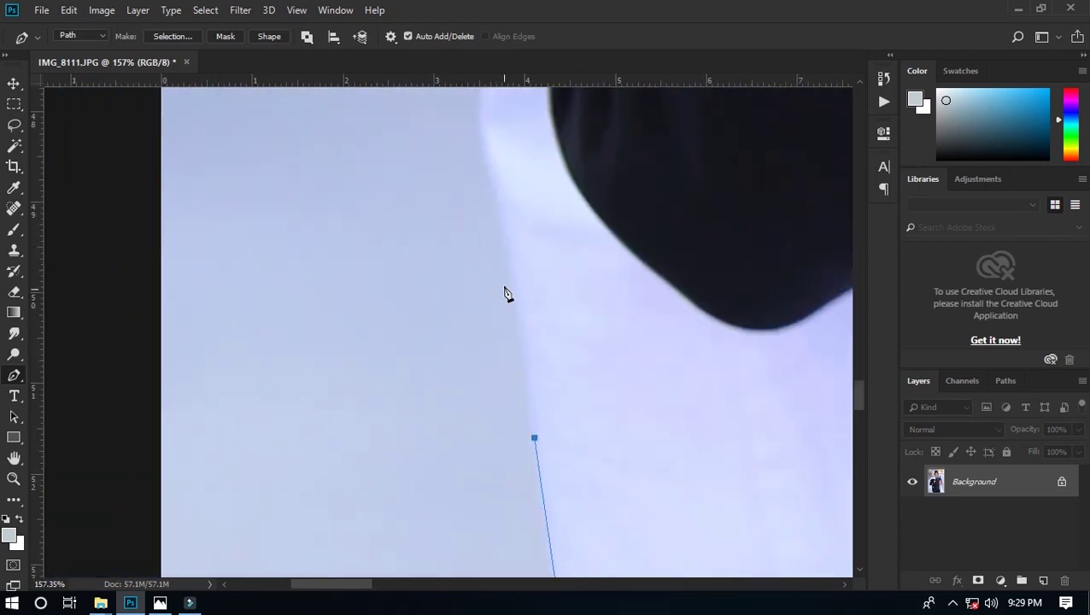
scroll(540, 336, up, 2)
scroll(547, 311, right, 2)
click(568, 265)
scroll(651, 250, up, 2)
scroll(651, 250, up, 2)
click(620, 390)
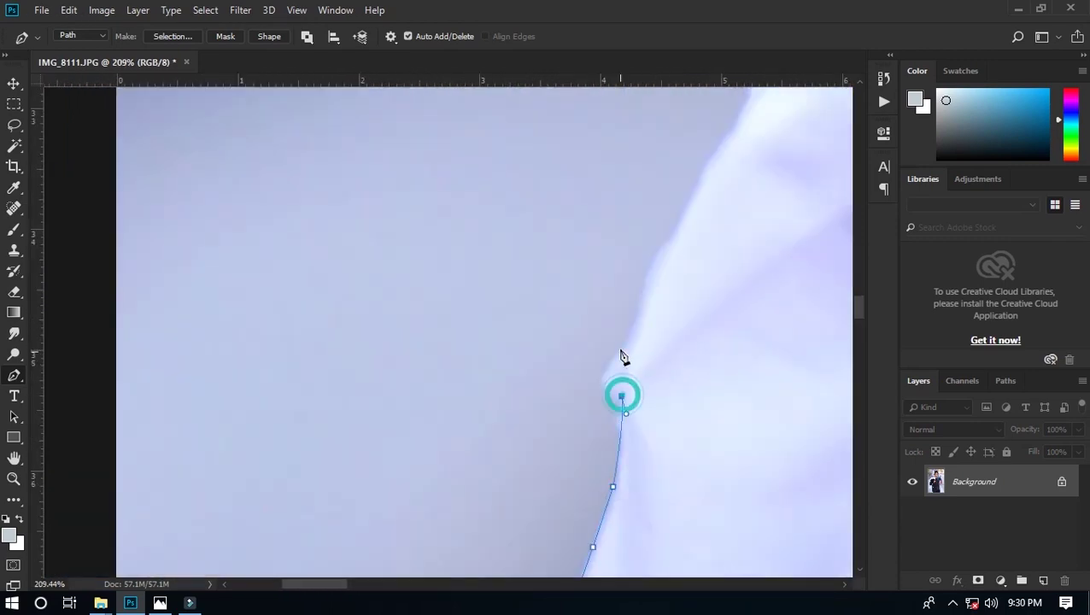
scroll(624, 367, up, 2)
click(683, 342)
scroll(666, 385, up, 1)
scroll(684, 364, up, 2)
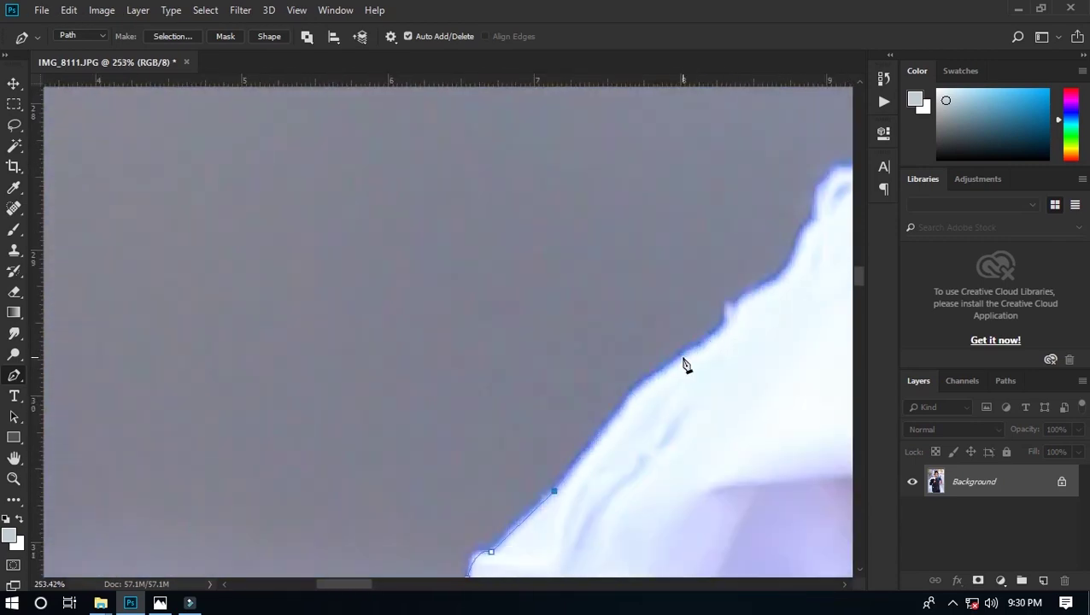
drag(595, 427, 636, 409)
scroll(702, 336, up, 3)
click(628, 390)
scroll(652, 358, right, 1)
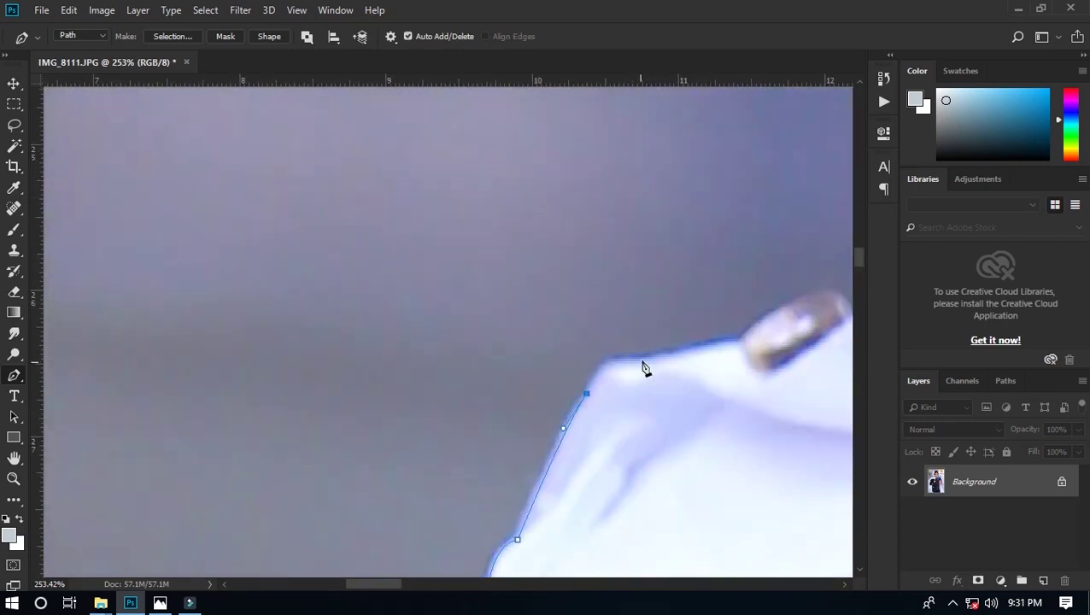
click(643, 363)
scroll(644, 367, right, 3)
click(476, 389)
scroll(733, 307, right, 3)
click(535, 312)
scroll(594, 369, right, 2)
click(632, 370)
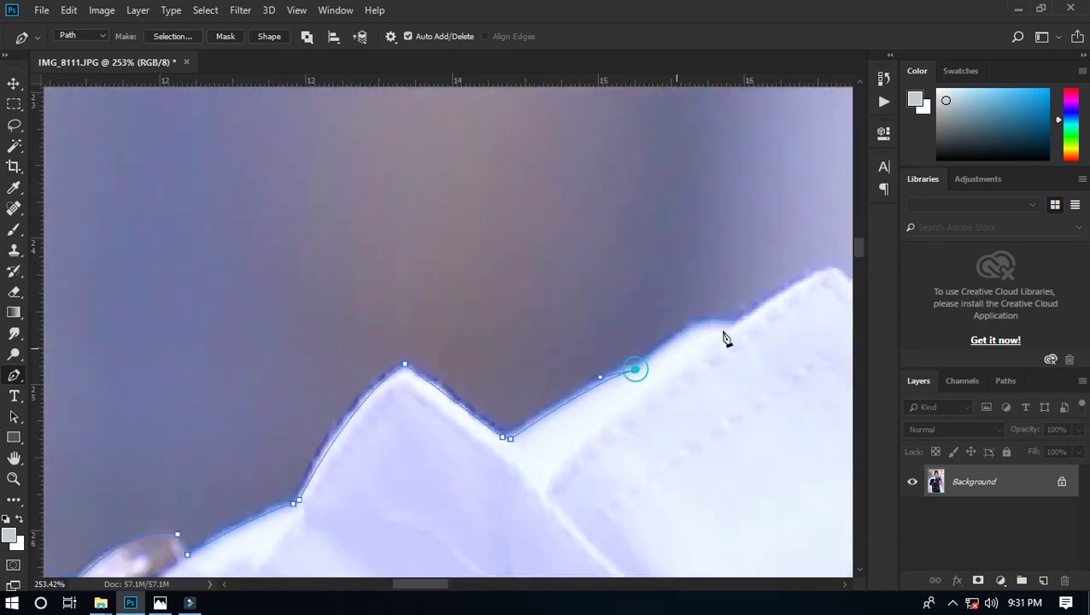
scroll(723, 338, right, 2)
drag(568, 406, 666, 461)
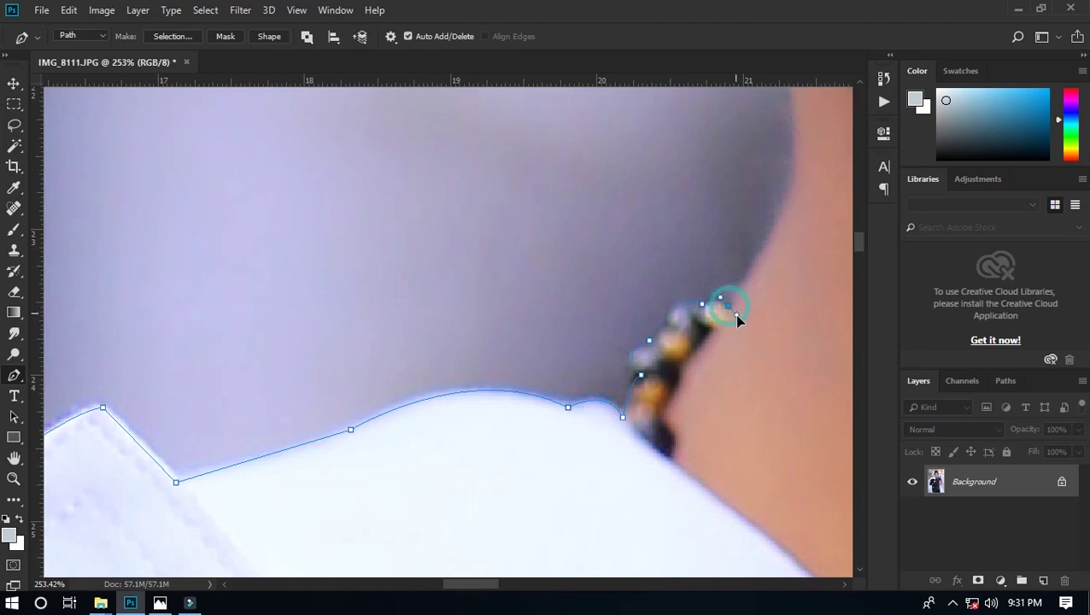
- Continue the path up the neck and around the ear and earring
scroll(737, 318, up, 3)
click(630, 333)
scroll(630, 333, up, 3)
click(613, 205)
scroll(618, 370, up, 1)
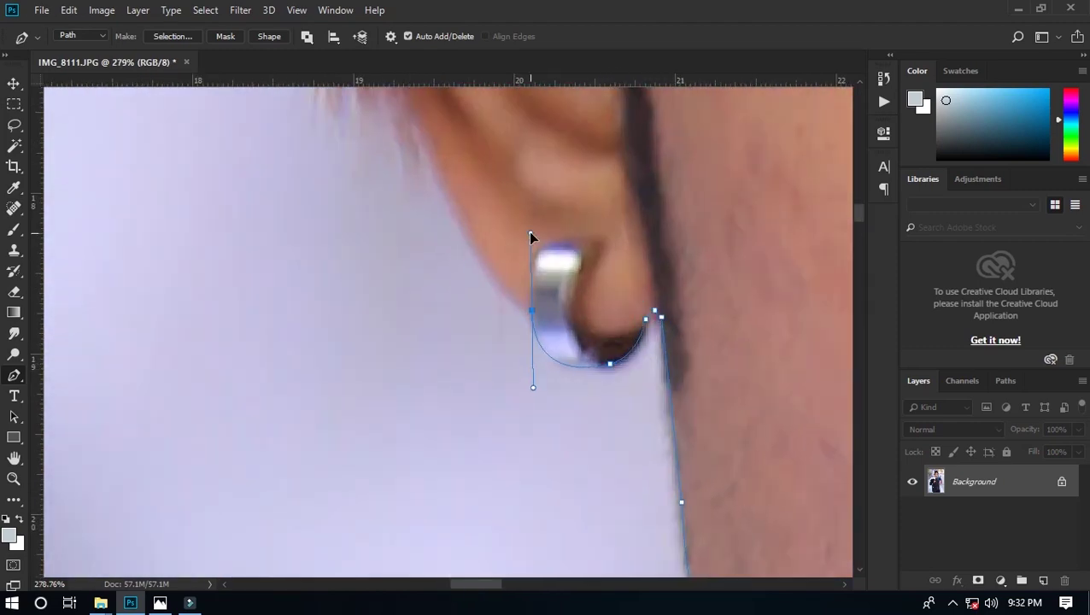
drag(529, 237, 529, 236)
scroll(530, 237, down, 2)
scroll(498, 256, up, 2)
click(498, 255)
- Carry the path over the hair and across the cap, down to the right ear
scroll(498, 256, up, 2)
click(518, 442)
scroll(489, 239, up, 3)
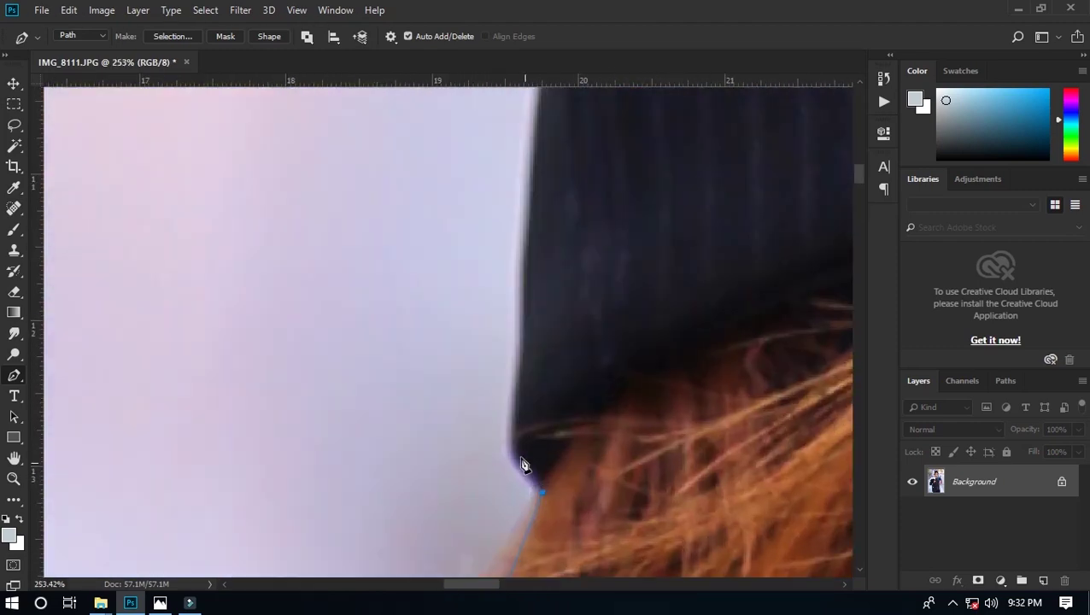
scroll(540, 304, up, 2)
click(504, 433)
scroll(570, 273, up, 1)
click(570, 273)
scroll(596, 232, up, 3)
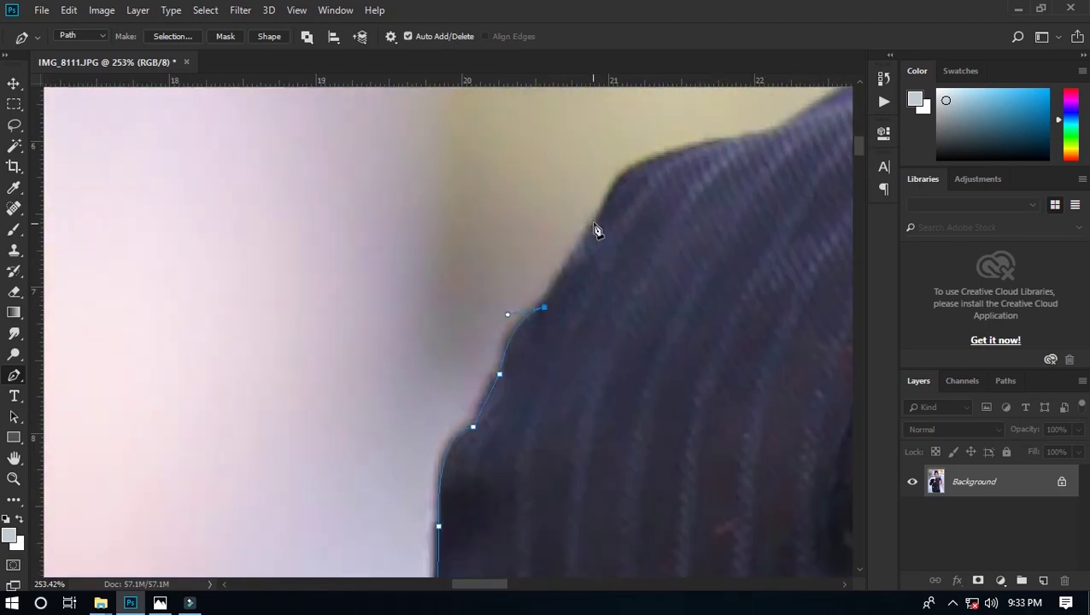
scroll(594, 253, up, 3)
click(593, 253)
scroll(686, 255, up, 3)
click(407, 241)
scroll(496, 295, down, 2)
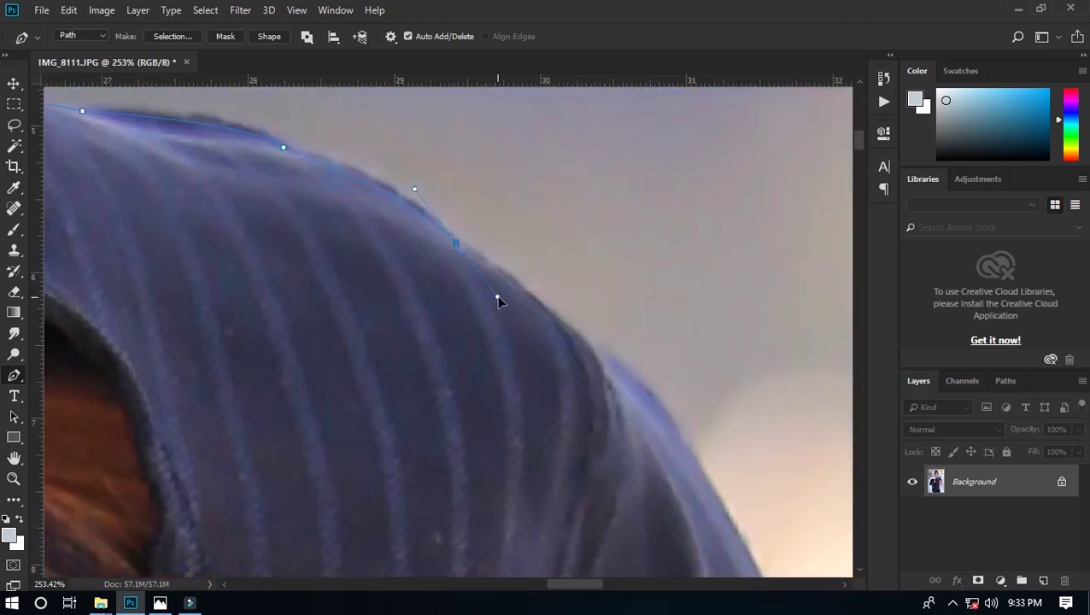
scroll(503, 262, right, 3)
scroll(518, 313, down, 2)
click(493, 445)
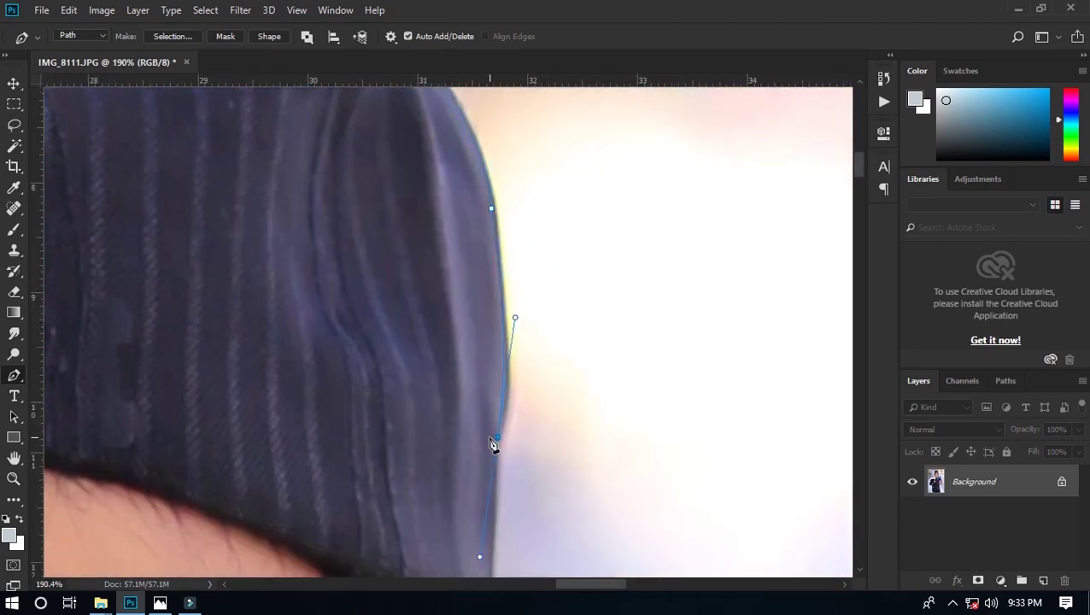
scroll(493, 445, up, 3)
click(479, 402)
scroll(466, 385, down, 2)
click(445, 504)
- Extend the path down the jaw, neck and shoulder onto the arm
scroll(477, 479, down, 5)
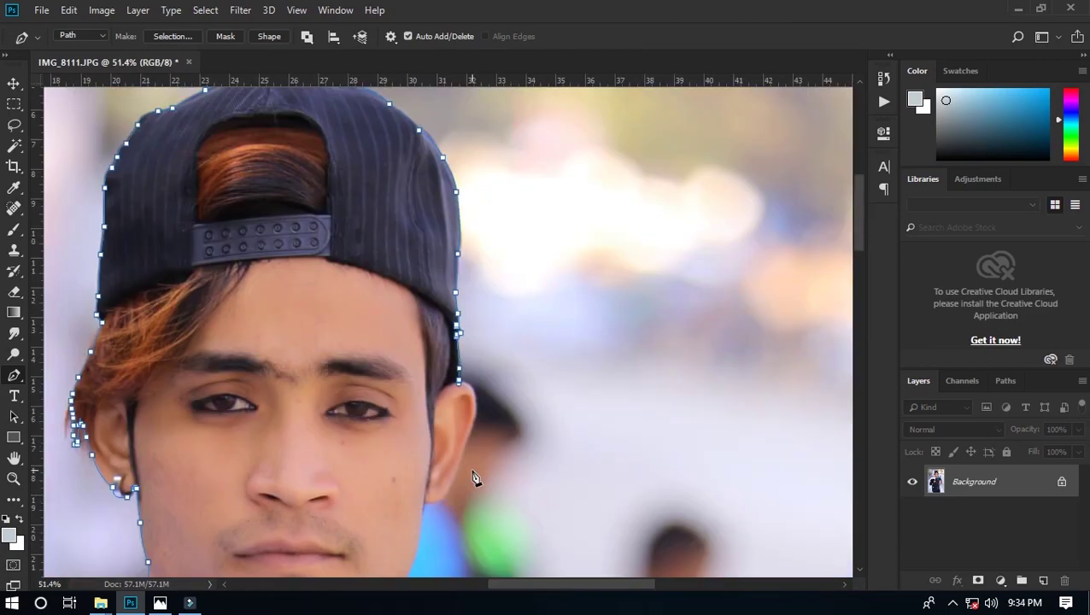
scroll(491, 312, up, 4)
scroll(433, 468, down, 2)
click(494, 380)
scroll(494, 380, down, 3)
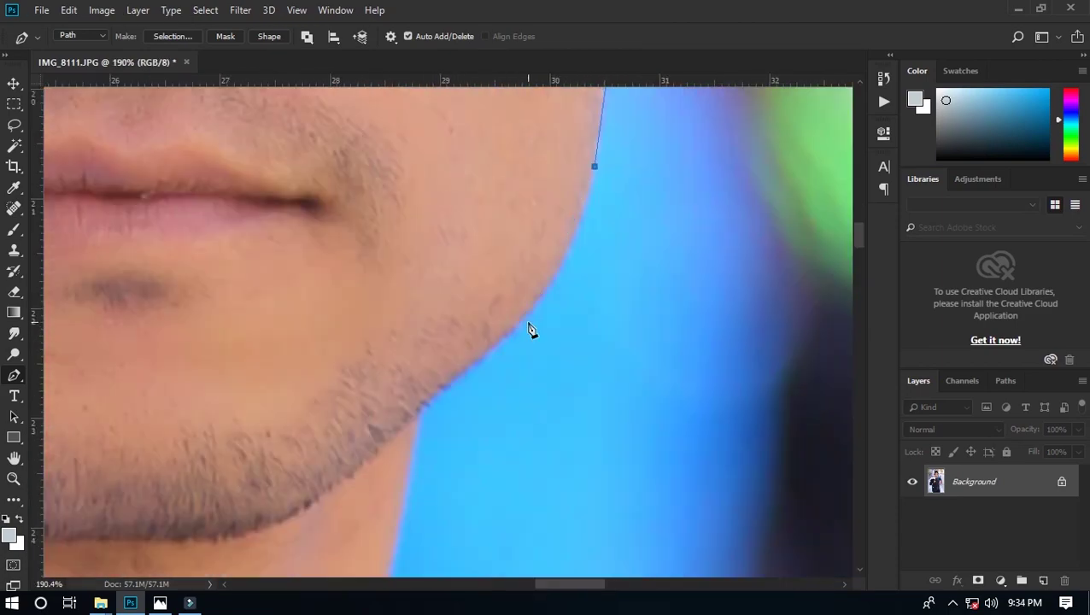
scroll(417, 411, down, 3)
scroll(418, 204, down, 2)
click(407, 309)
scroll(414, 316, down, 3)
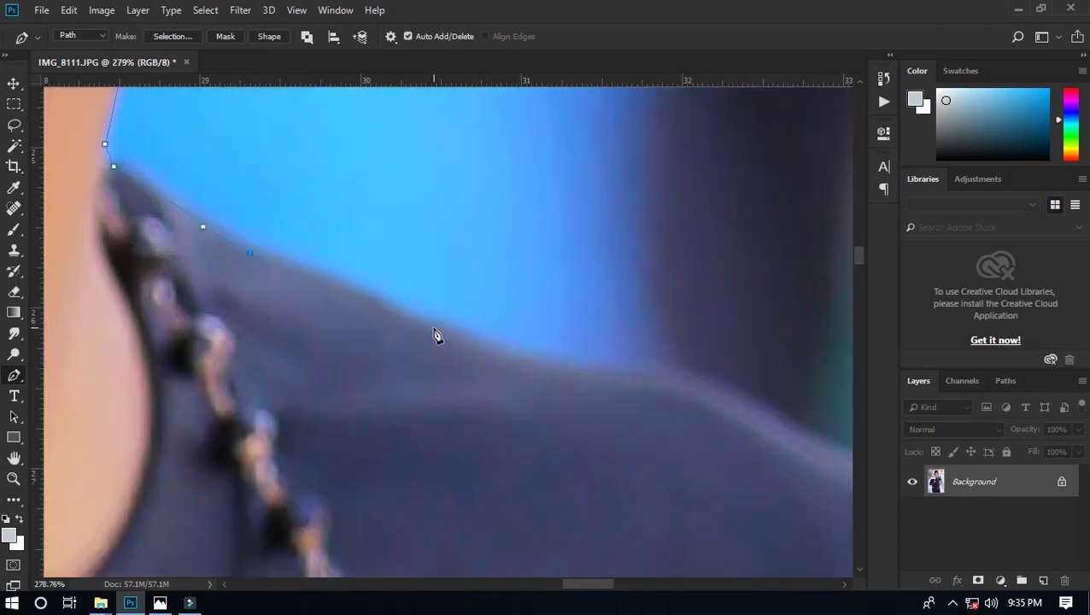
click(634, 390)
scroll(669, 433, down, 3)
click(528, 370)
scroll(496, 455, down, 2)
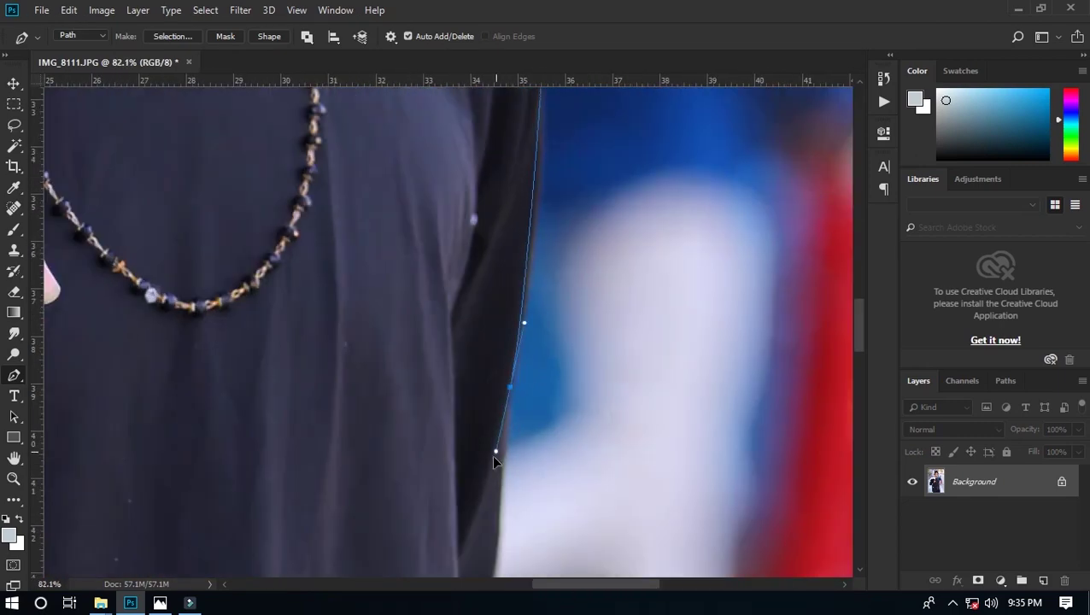
click(516, 396)
- Trace the sleeve edge, the cuff and around the watch
scroll(519, 395, up, 2)
click(533, 346)
scroll(544, 447, up, 2)
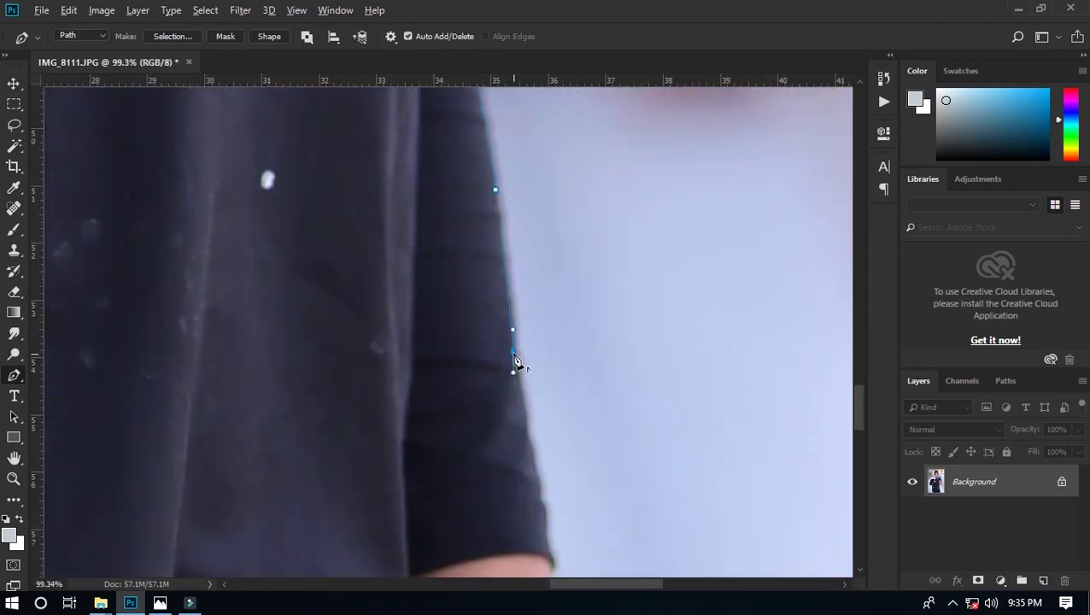
scroll(516, 367, up, 2)
scroll(496, 382, down, 3)
click(462, 348)
click(477, 433)
scroll(477, 433, down, 3)
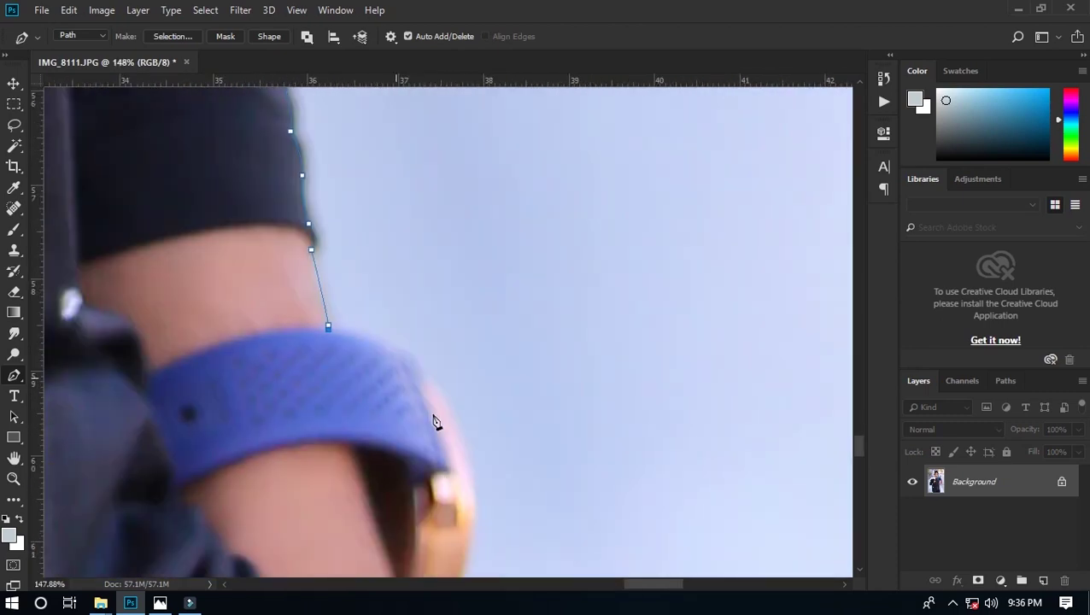
scroll(438, 421, up, 1)
drag(419, 391, 409, 446)
scroll(409, 463, down, 3)
click(415, 368)
scroll(417, 370, up, 2)
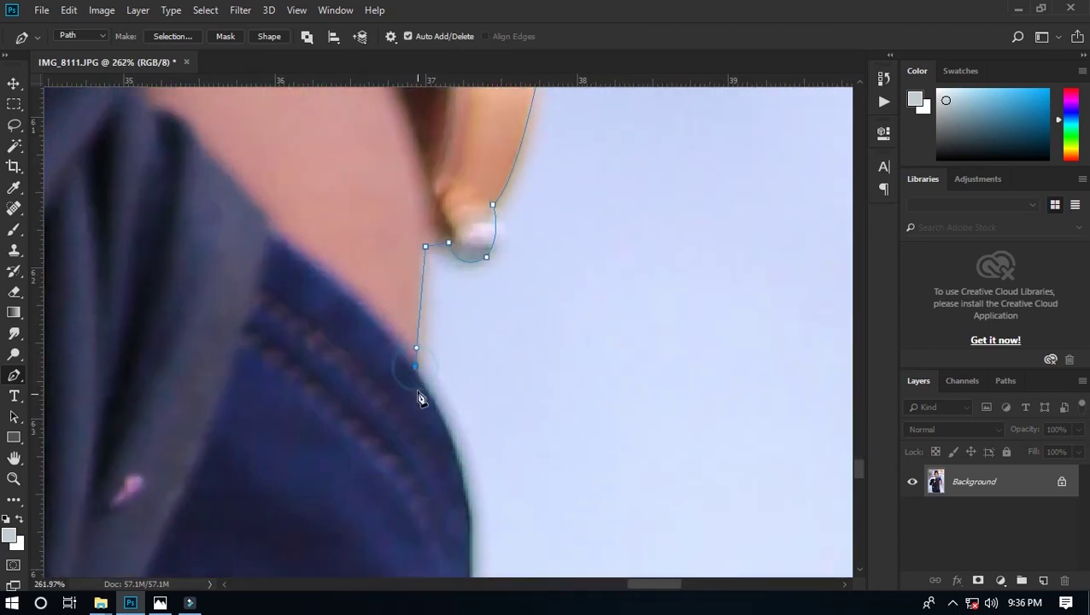
scroll(420, 398, down, 3)
- Run the path down the jacket and trouser edges to the image bottom, closing it
click(430, 390)
click(421, 450)
scroll(410, 410, down, 2)
click(408, 394)
scroll(401, 495, up, 2)
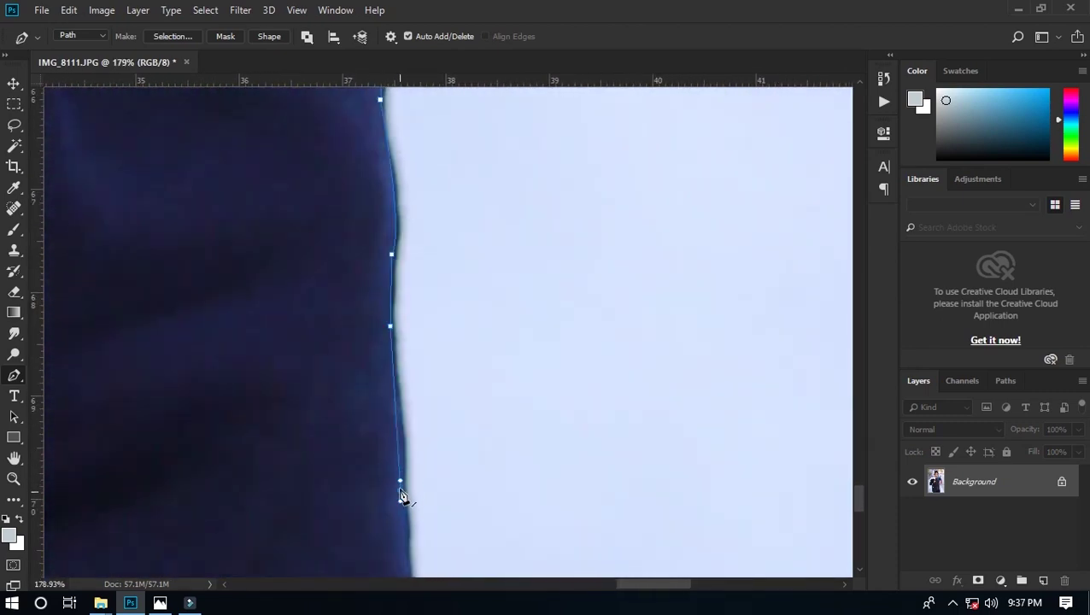
scroll(401, 495, down, 2)
click(445, 413)
scroll(469, 459, down, 1)
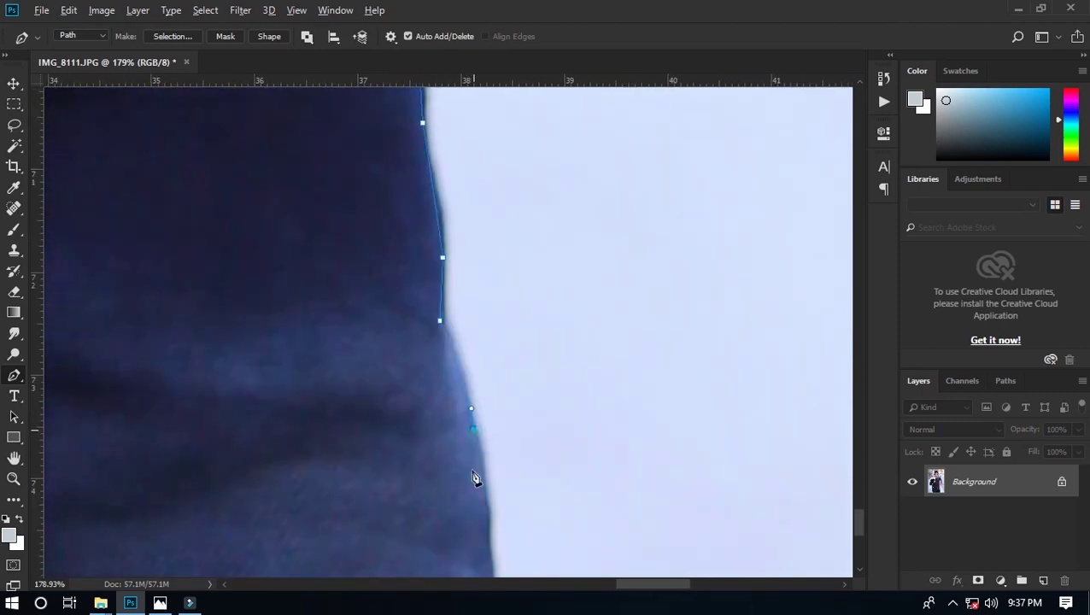
scroll(475, 479, down, 2)
click(502, 518)
scroll(505, 524, down, 5)
- Convert the closed outline path into a selection around the man
right_click(218, 495)
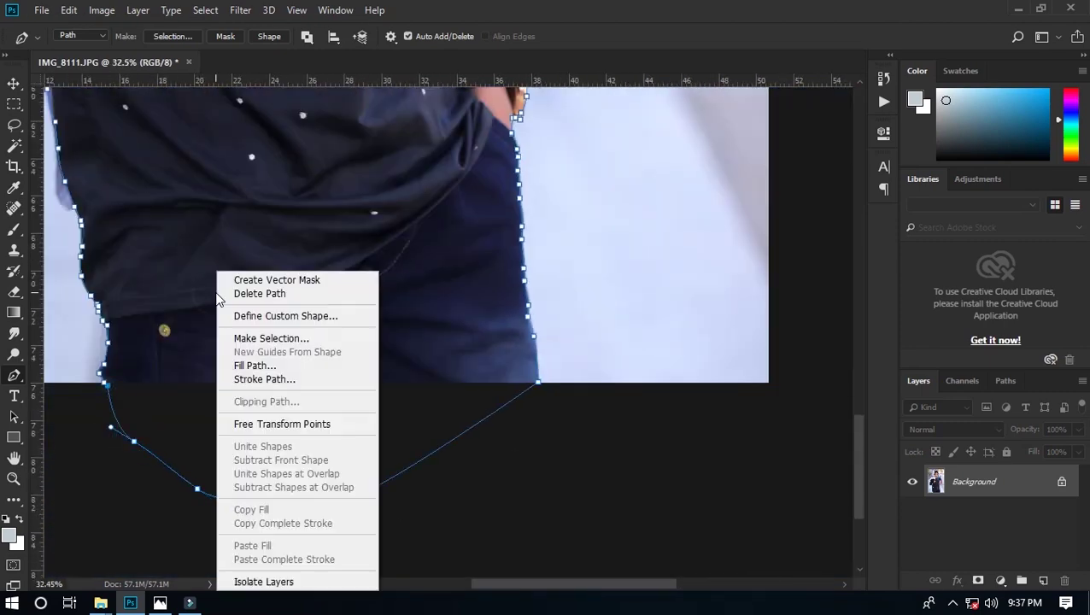
click(273, 339)
key(Return)
key(ctrl+0)
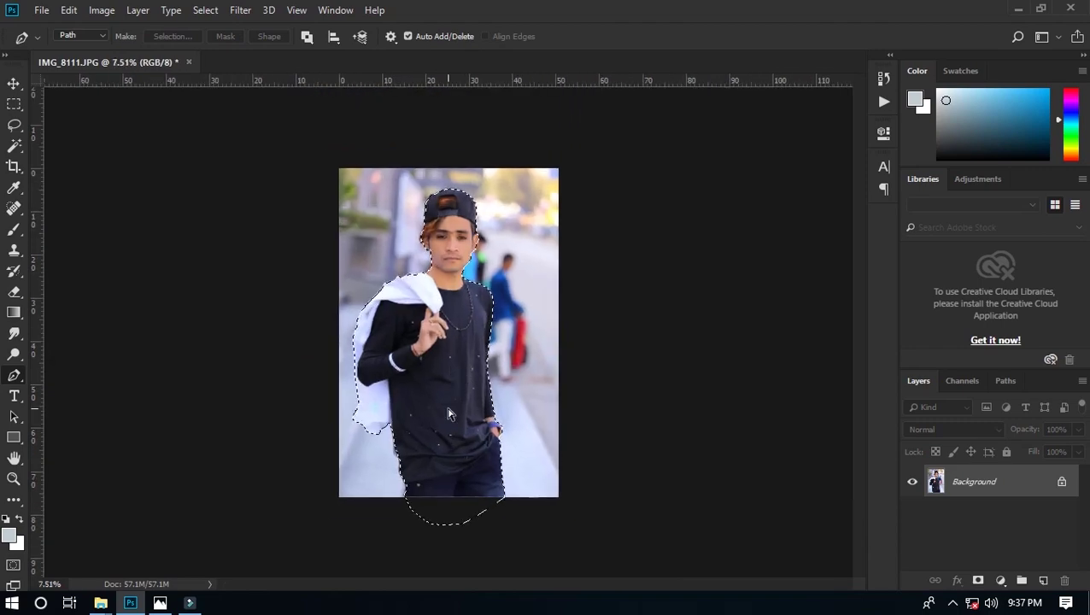
key(ctrl+j)
scroll(412, 284, up, 4)
- Refine the selection edges in Select and Mask and output them to a new layer
click(205, 10)
click(248, 220)
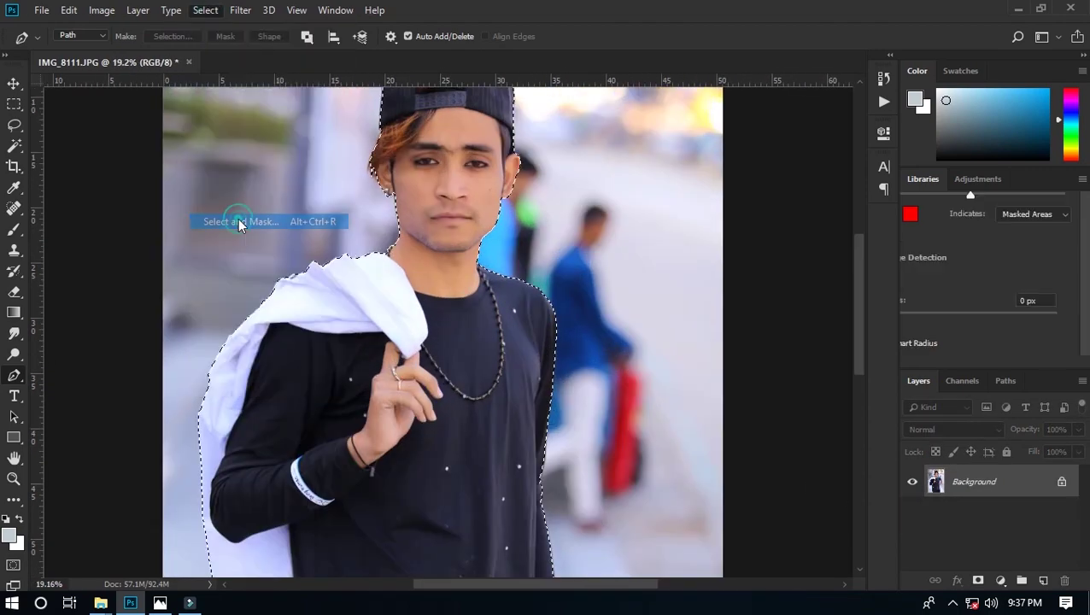
scroll(374, 175, up, 3)
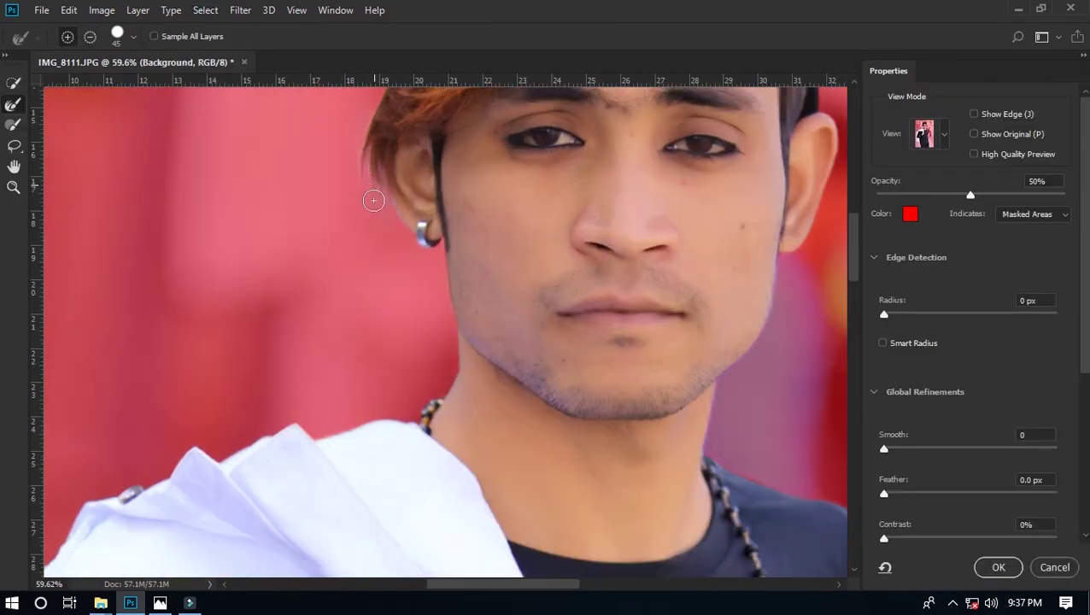
scroll(373, 200, down, 2)
scroll(330, 305, down, 2)
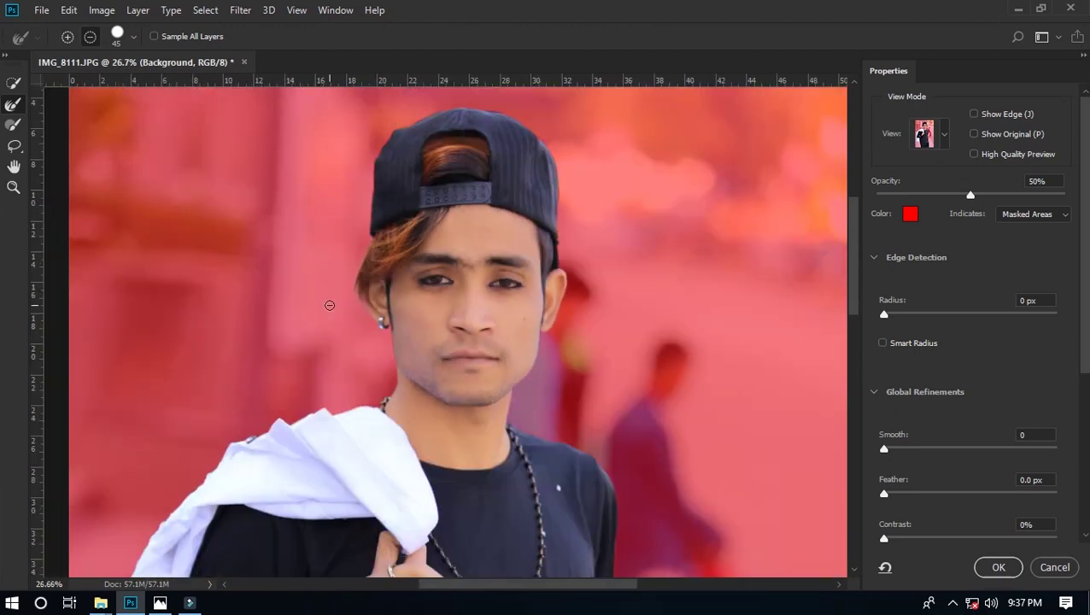
click(999, 567)
scroll(583, 348, down, 2)
scroll(341, 367, down, 1)
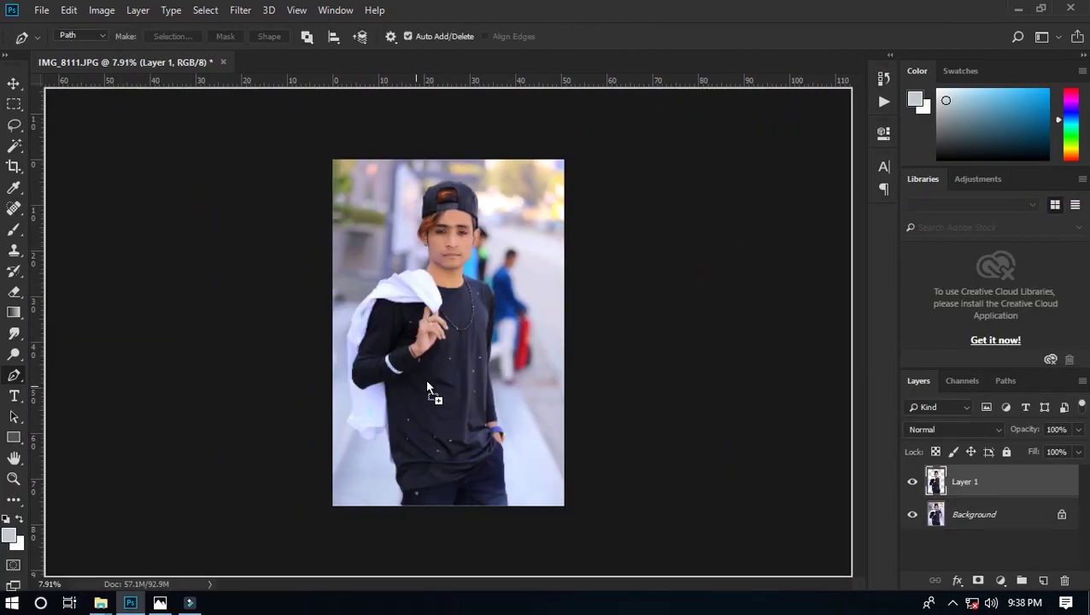
- Place the city roadway photo and move it below the man's layer
drag(427, 386, 429, 389)
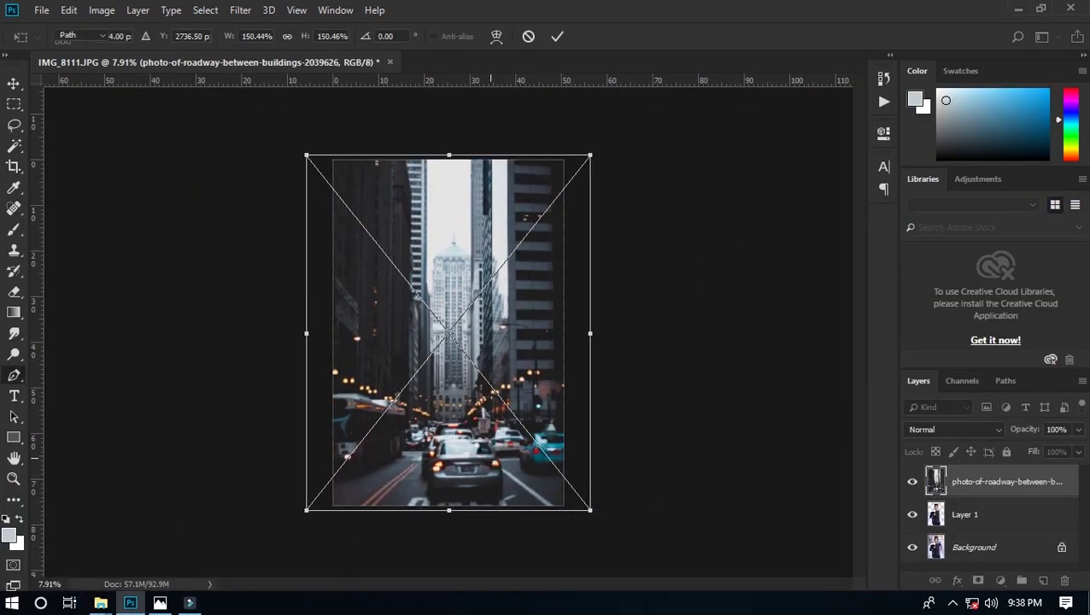
key(Return)
key(ctrl+bracketleft)
key(v)
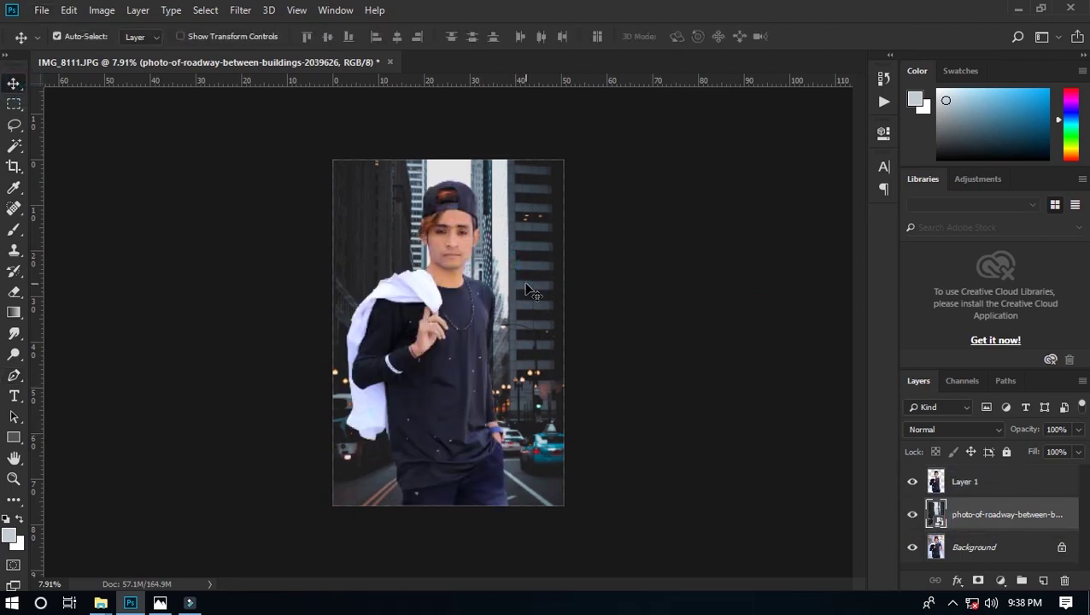
- Enlarge the roadway photo to cover the canvas and start widening the crop
key(ctrl+t)
mouse_move(591, 510)
mouse_down()
mouse_move(621, 506)
mouse_move(591, 493)
mouse_up()
key(Return)
key(c)
mouse_move(591, 333)
mouse_down()
mouse_move(556, 336)
mouse_move(579, 333)
mouse_up()
- Widen the crop left and right, raise its top edge, and apply it
drag(316, 333, 292, 334)
drag(447, 178, 447, 139)
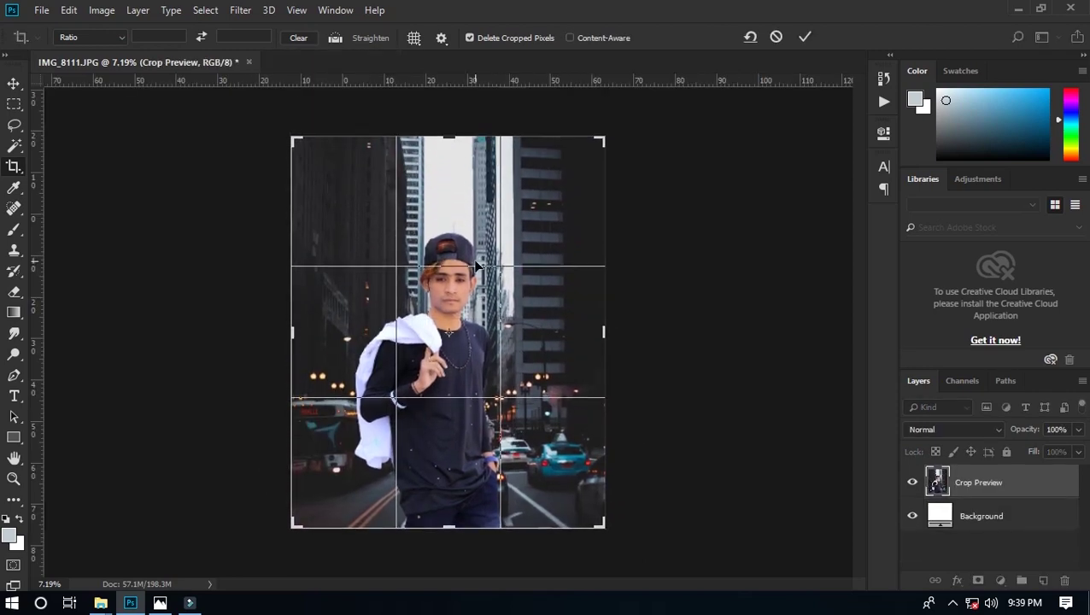
key(Return)
key(v)
key(c)
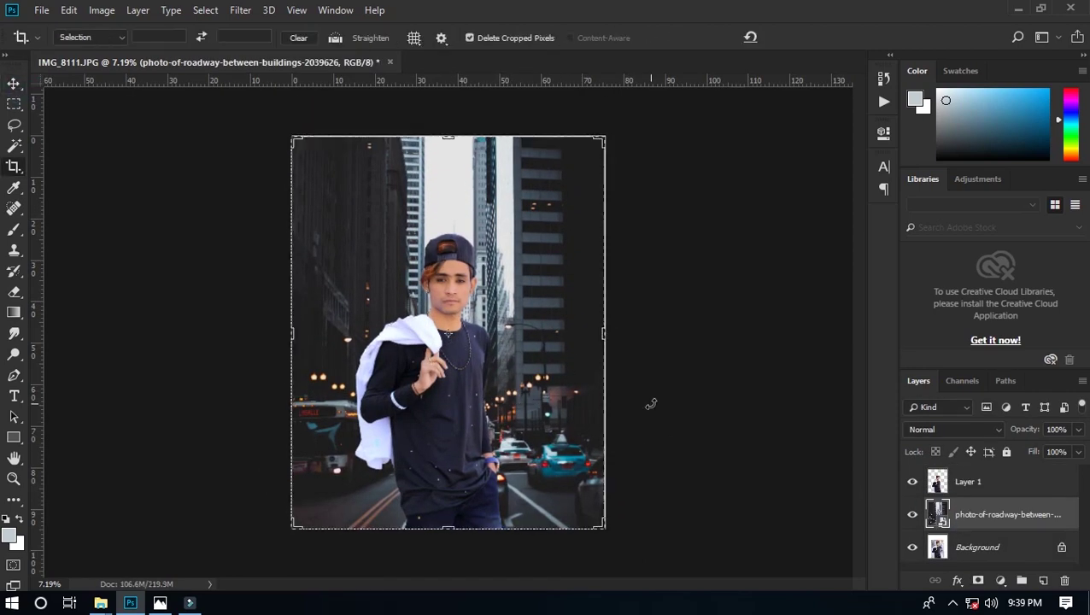
key(Return)
- Select the man's Layer 1 and move him to the left
key(v)
right_click(541, 345)
click(573, 357)
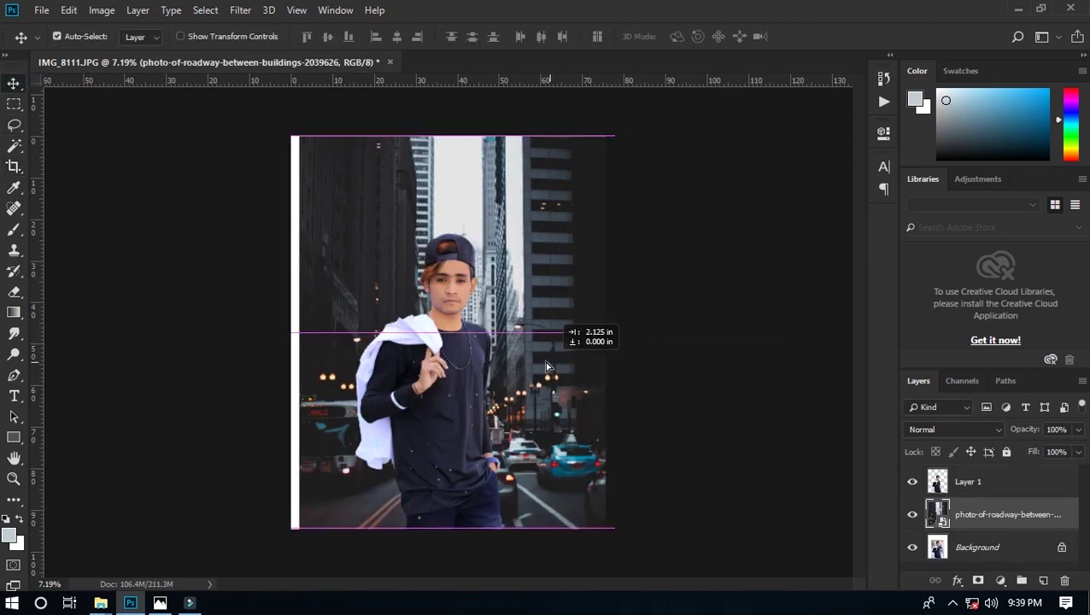
mouse_move(442, 369)
mouse_down()
mouse_move(398, 368)
mouse_move(516, 436)
mouse_up()
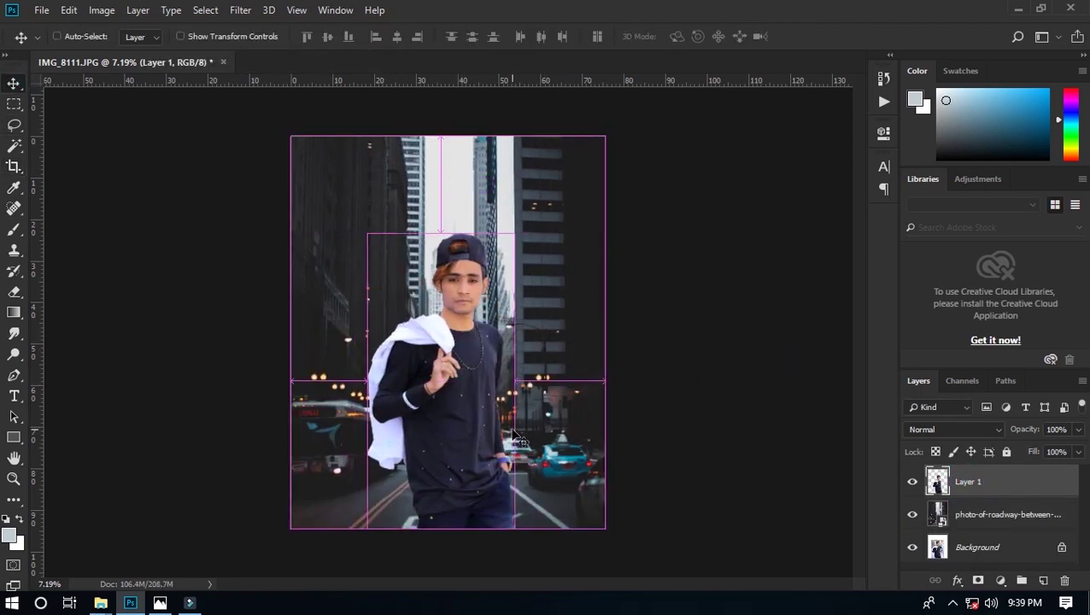
- Free-transform the roadway photo taller and wider so it fills the canvas
key(ctrl+t)
key(Return)
click(1008, 514)
key(ctrl+t)
drag(453, 137, 456, 88)
drag(514, 341, 514, 303)
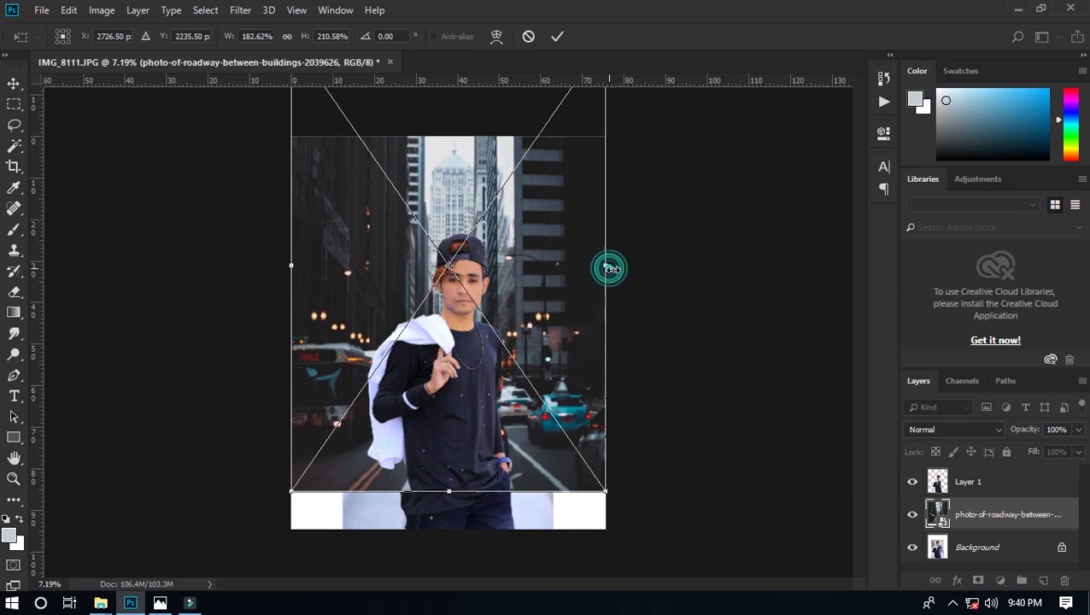
drag(609, 270, 624, 267)
drag(571, 316, 601, 351)
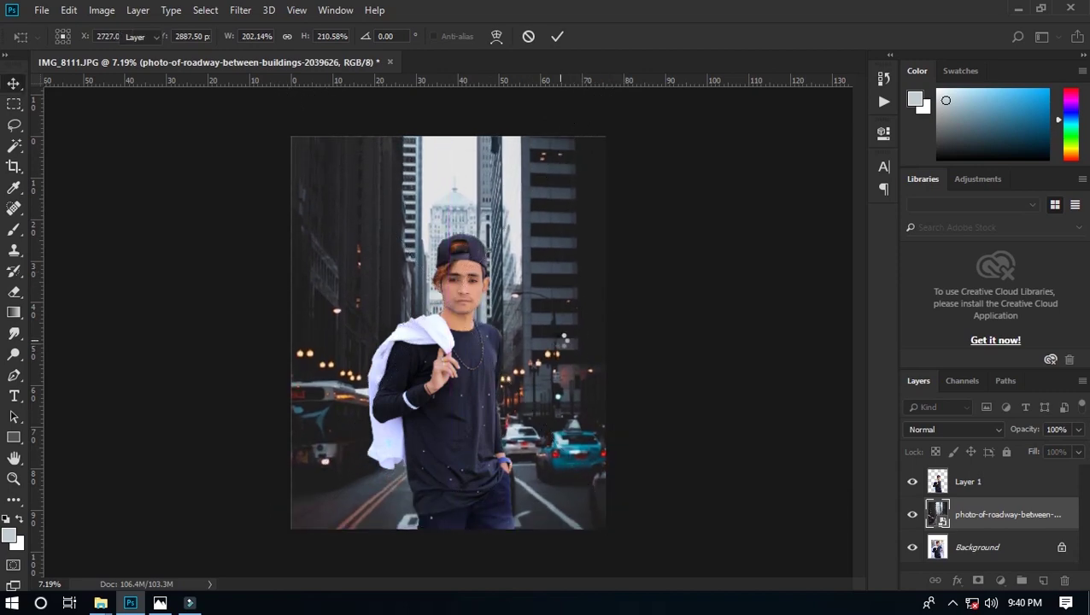
key(Return)
- Nudge the man slightly to the right and load the roadway photo's outline as a selection
drag(449, 394, 456, 394)
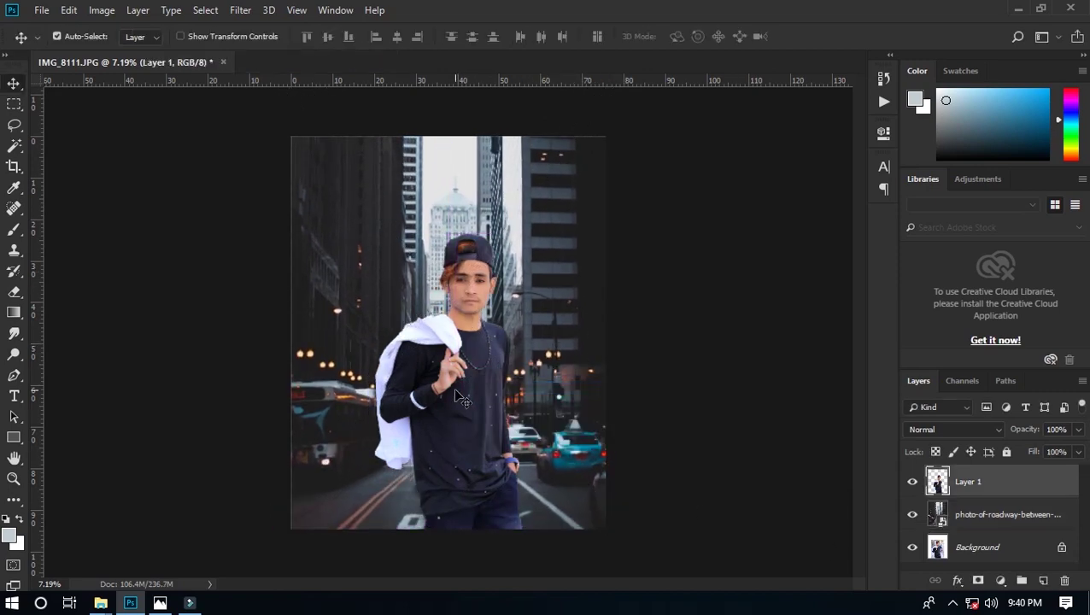
ctrl+click(938, 514)
scroll(515, 376, down, 2)
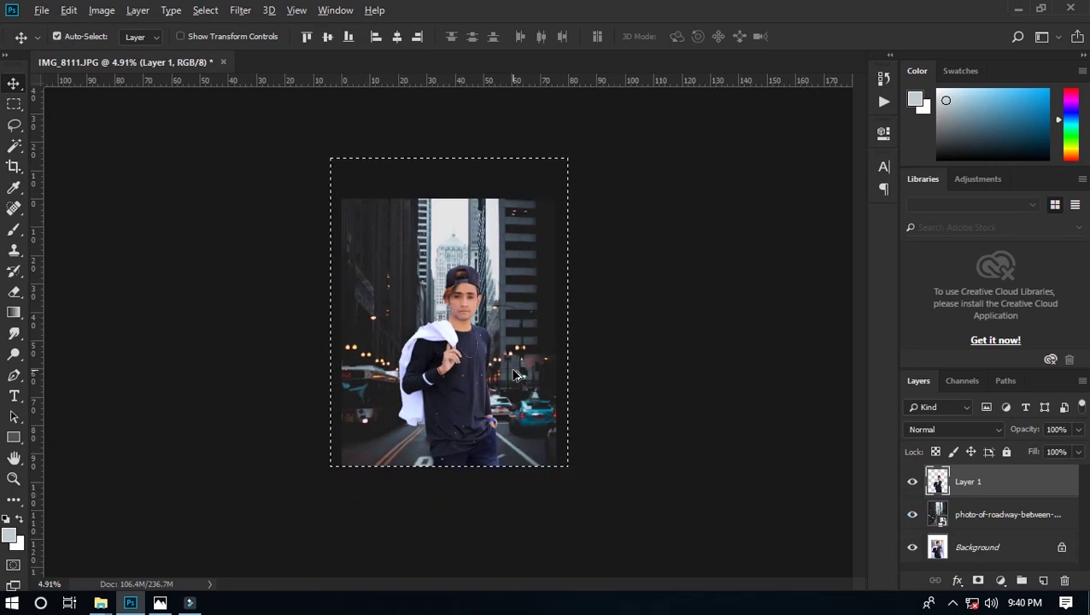
scroll(515, 376, up, 2)
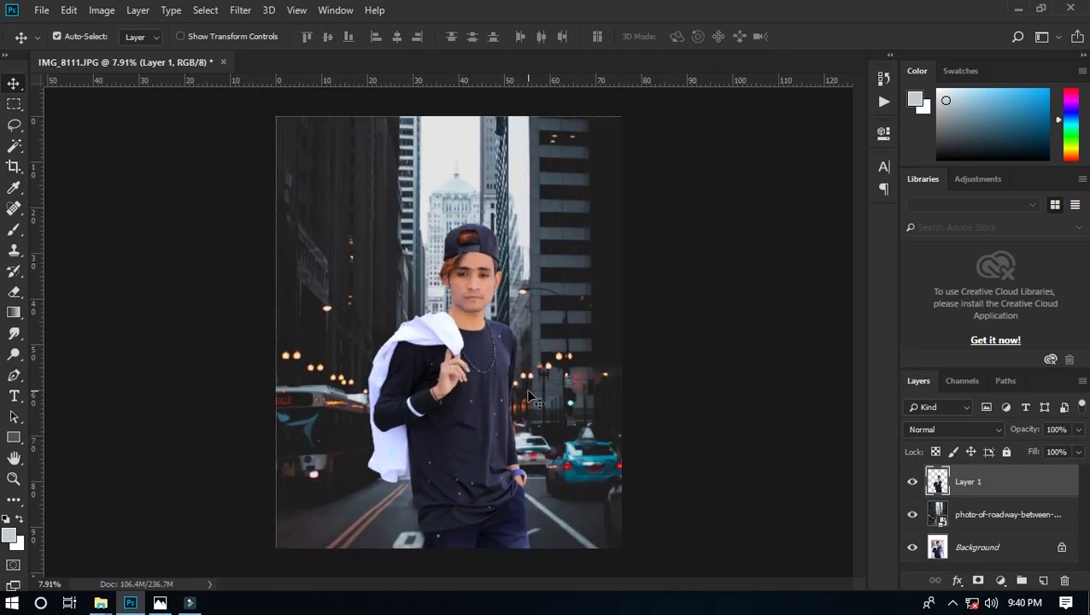
scroll(529, 395, down, 1)
scroll(564, 450, up, 2)
scroll(564, 450, down, 1)
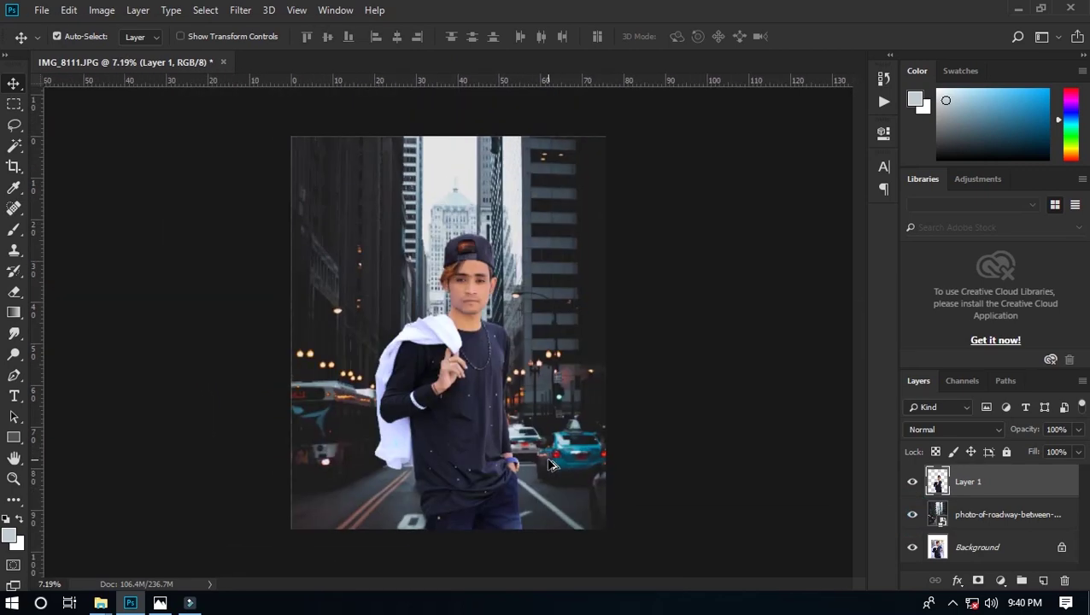
scroll(530, 393, down, 1)
- Enlarge the roadway photo from its corner to about 222% × 240%
key(ctrl+t)
key(Return)
key(alt+bracketleft)
key(ctrl+t)
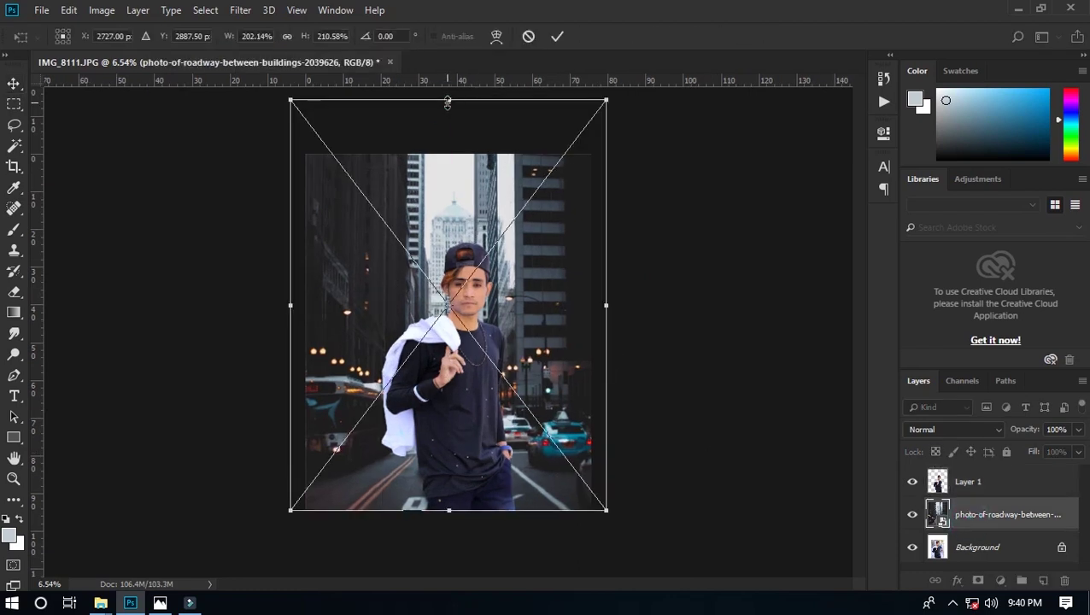
drag(608, 512, 620, 511)
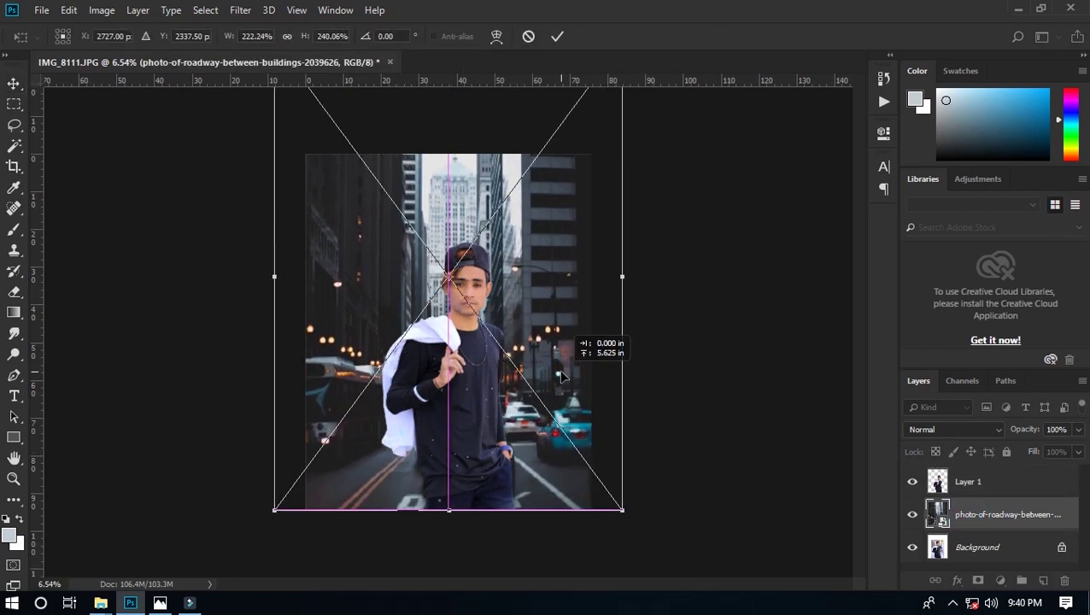
key(Return)
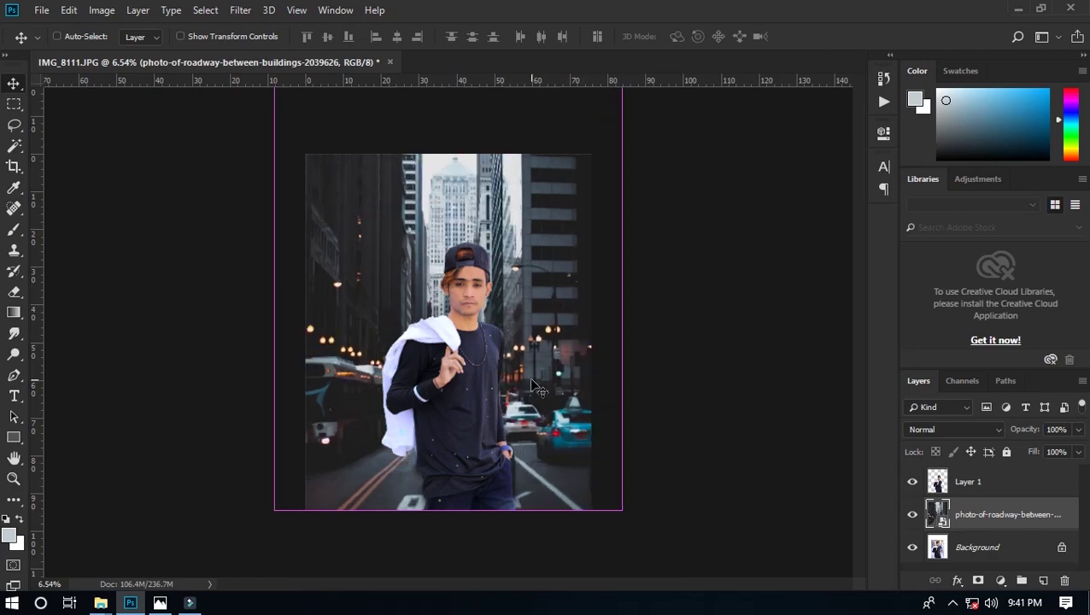
- Zoom in to inspect the composite and reselect the man's Layer 1
key(ctrl+plus)
scroll(483, 410, up, 1)
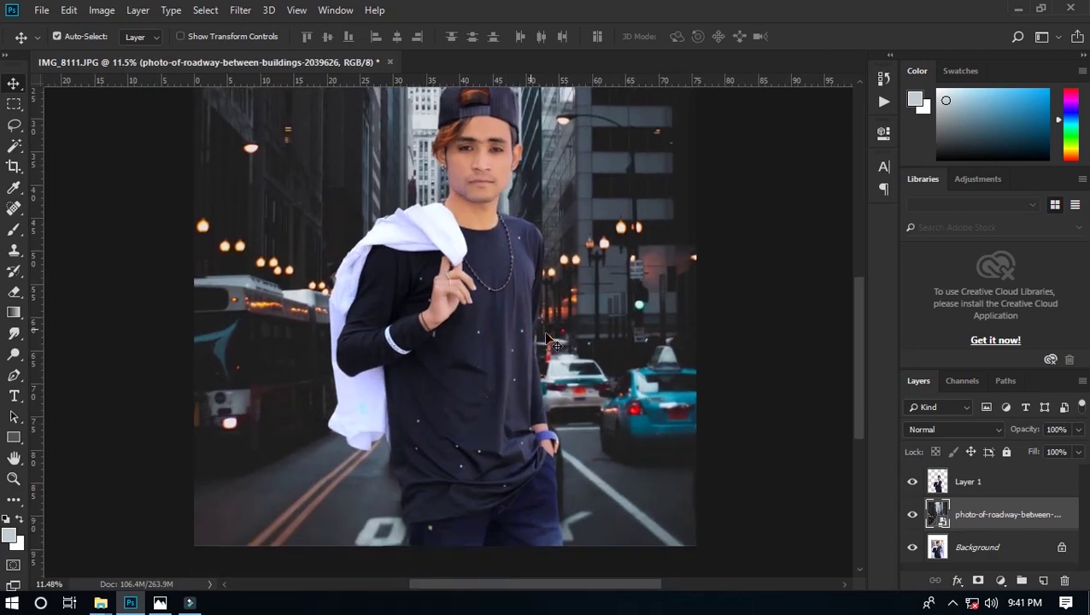
click(491, 400)
scroll(494, 367, down, 3)
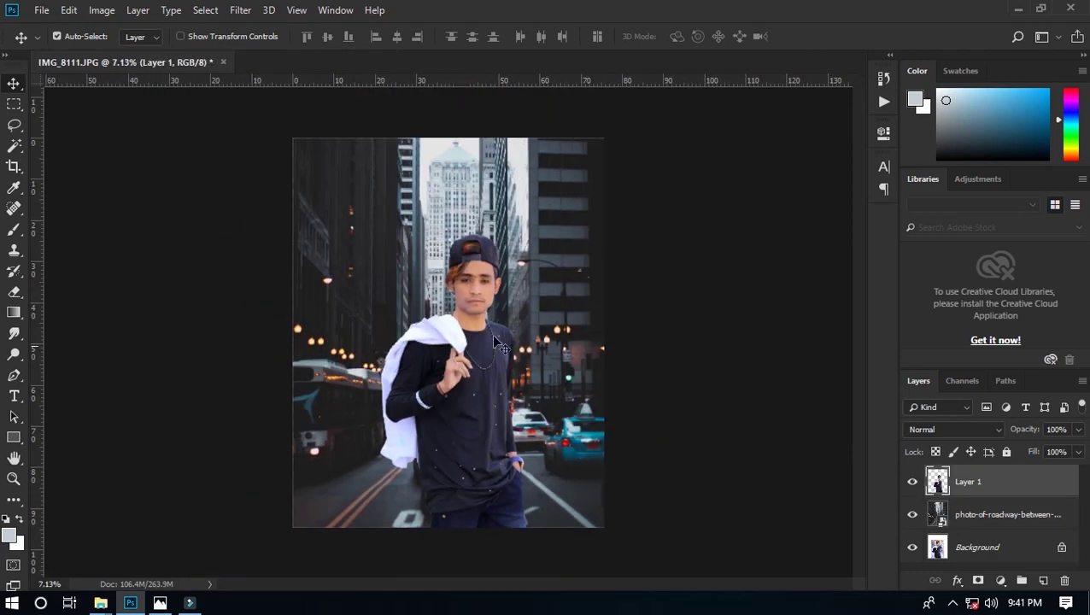
scroll(453, 376, up, 1)
scroll(468, 290, down, 2)
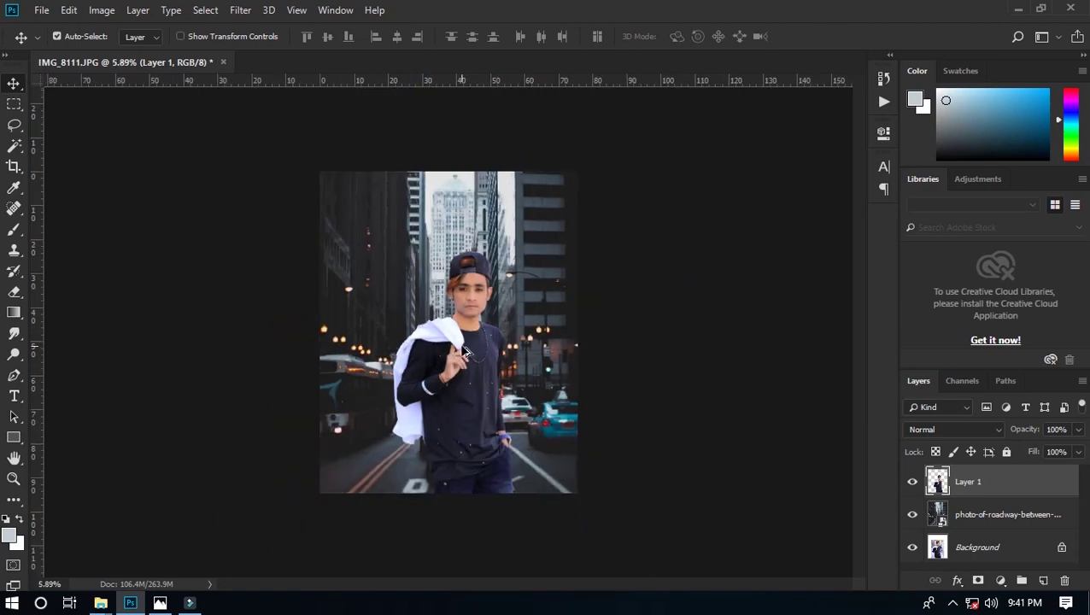
scroll(453, 341, up, 1)
click(966, 516)
key(b)
key(v)
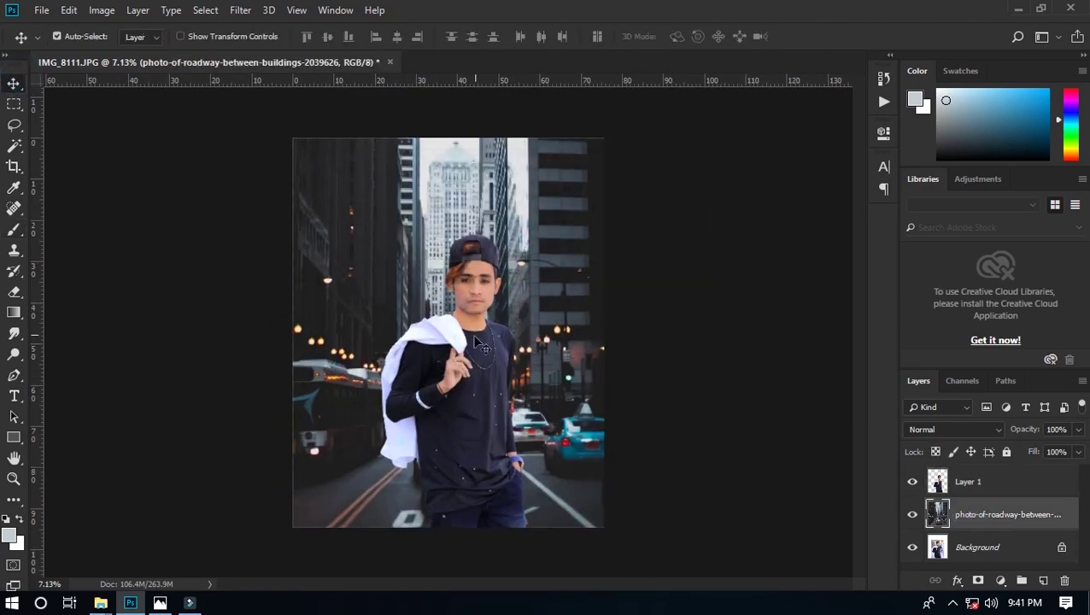
click(478, 357)
key(ctrl+u)
- Slightly desaturate the man with a Hue/Saturation adjustment
key(Escape)
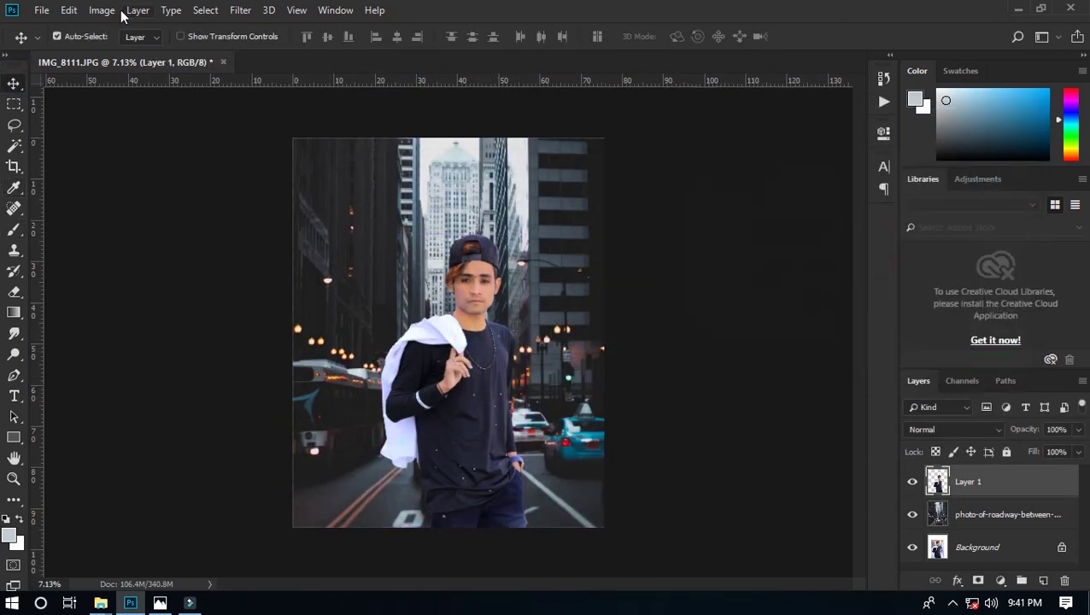
click(101, 9)
click(391, 138)
drag(819, 266, 806, 266)
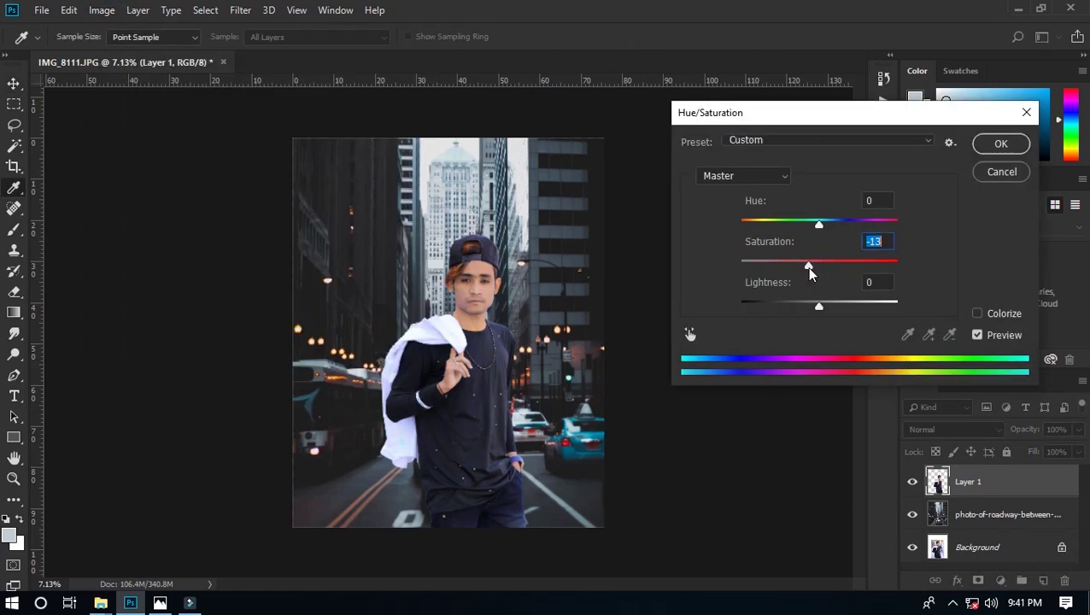
key(Return)
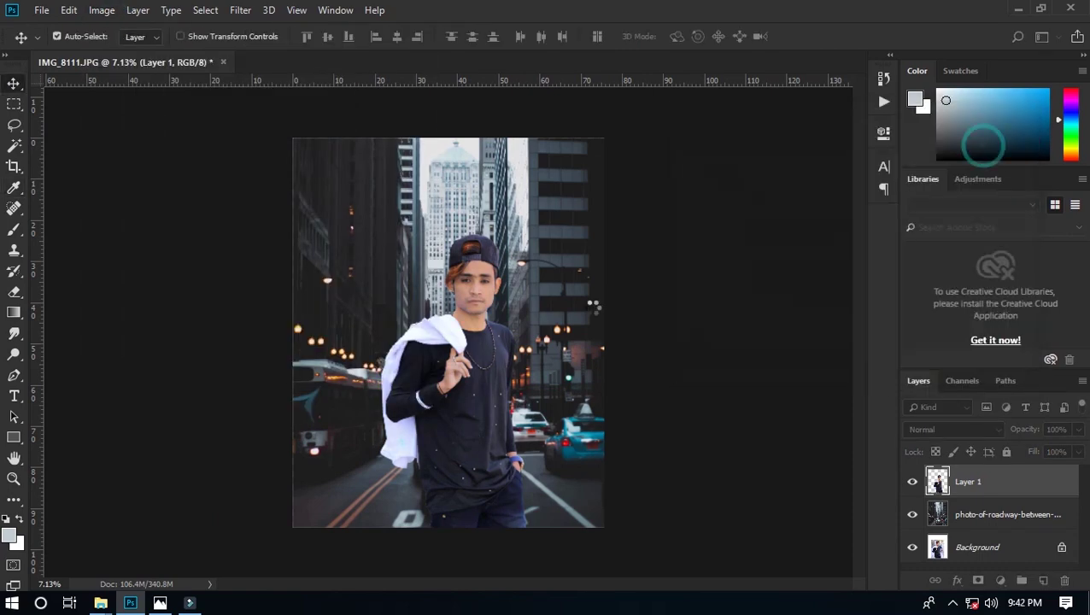
- Lighten the man's Blacks with Selective Color, Black about -8%
click(102, 9)
mouse_move(383, 260)
click(302, 297)
click(846, 161)
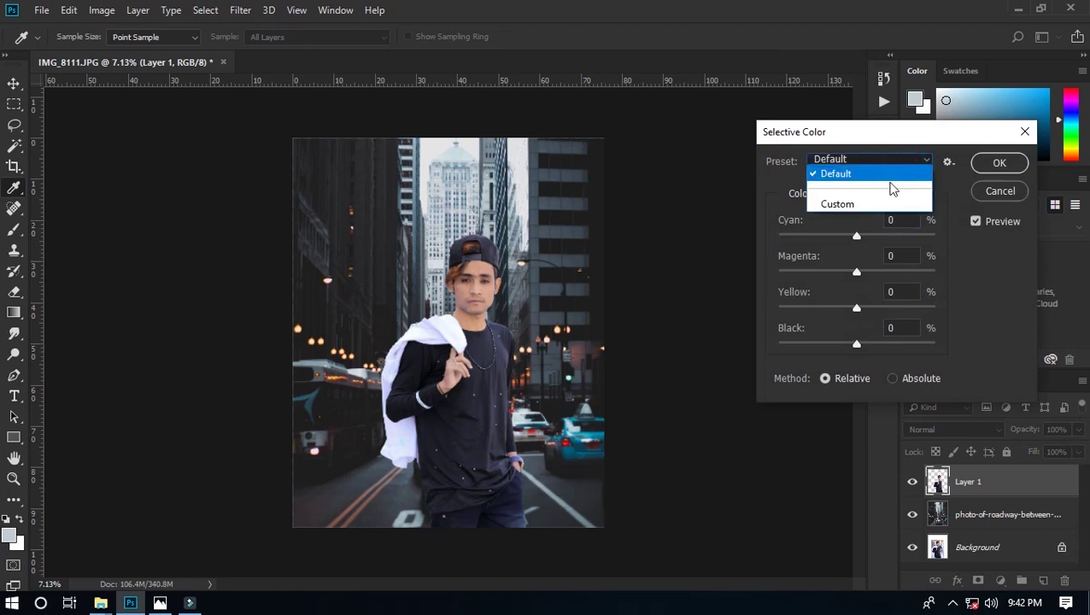
click(844, 202)
click(880, 192)
click(892, 329)
drag(855, 343, 850, 342)
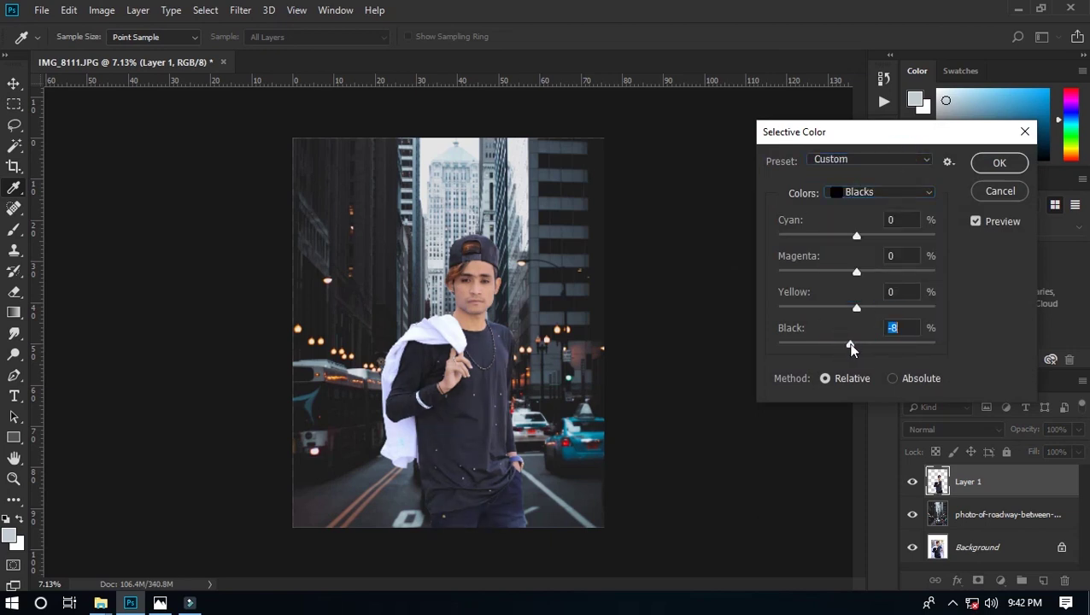
click(999, 162)
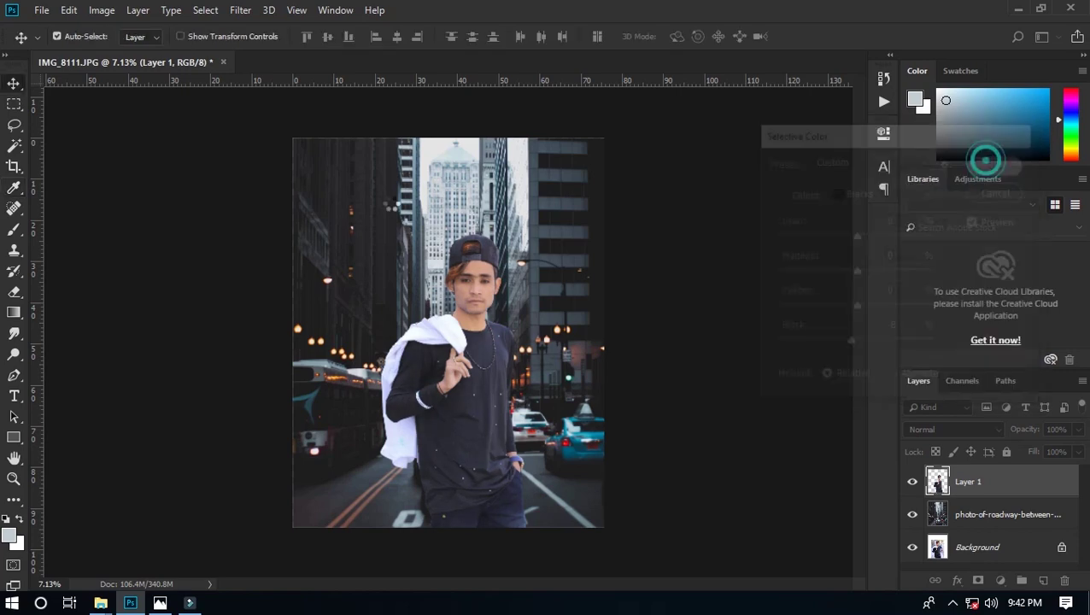
- Set the roadway photo's Levels black point to 6
click(1008, 514)
click(102, 9)
click(358, 67)
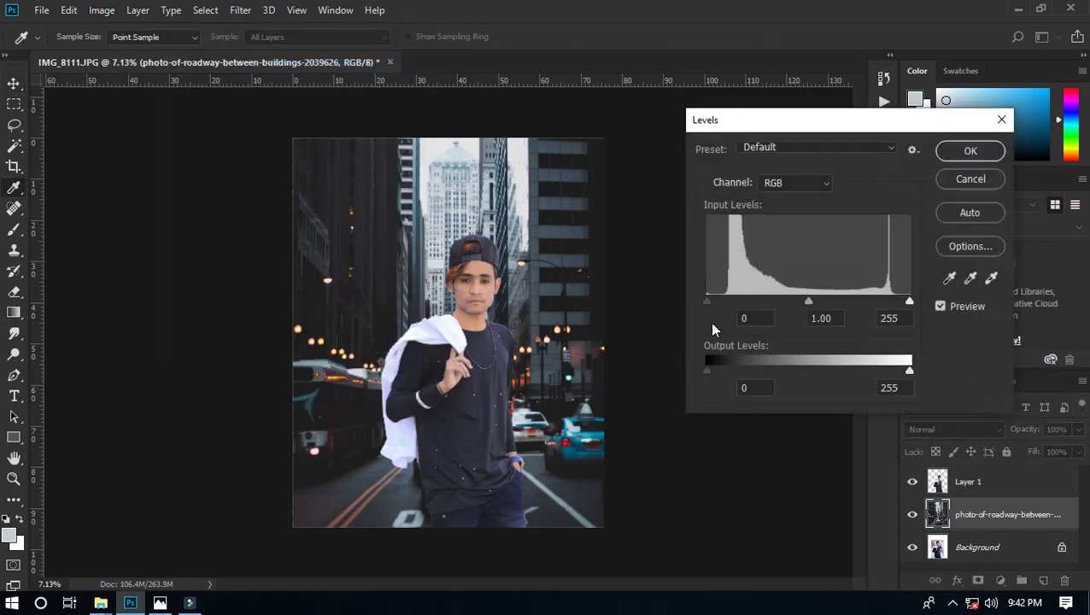
drag(706, 301, 710, 302)
click(971, 151)
key(v)
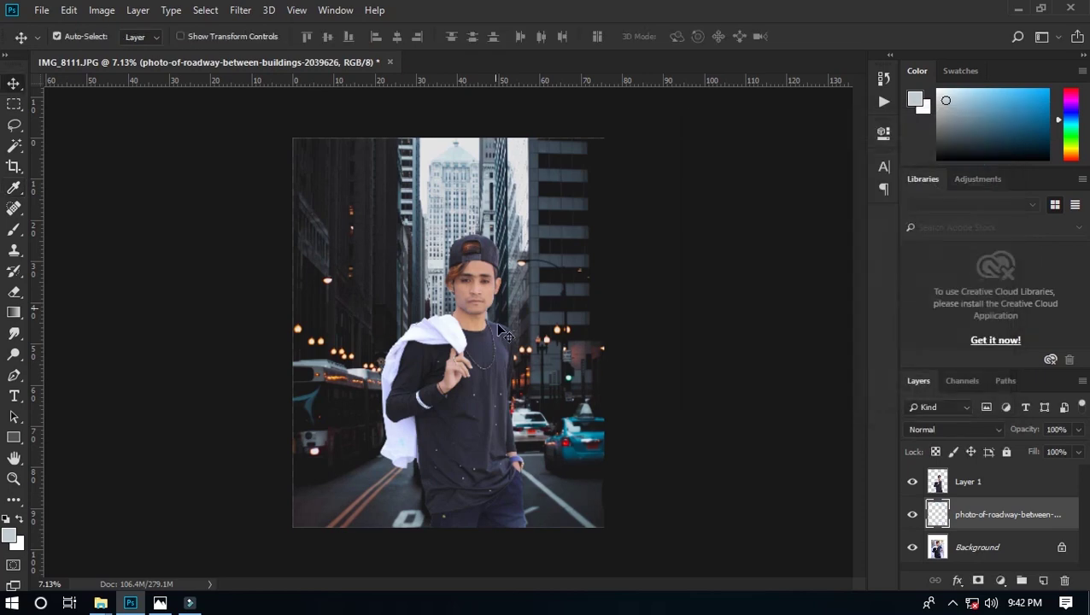
click(474, 413)
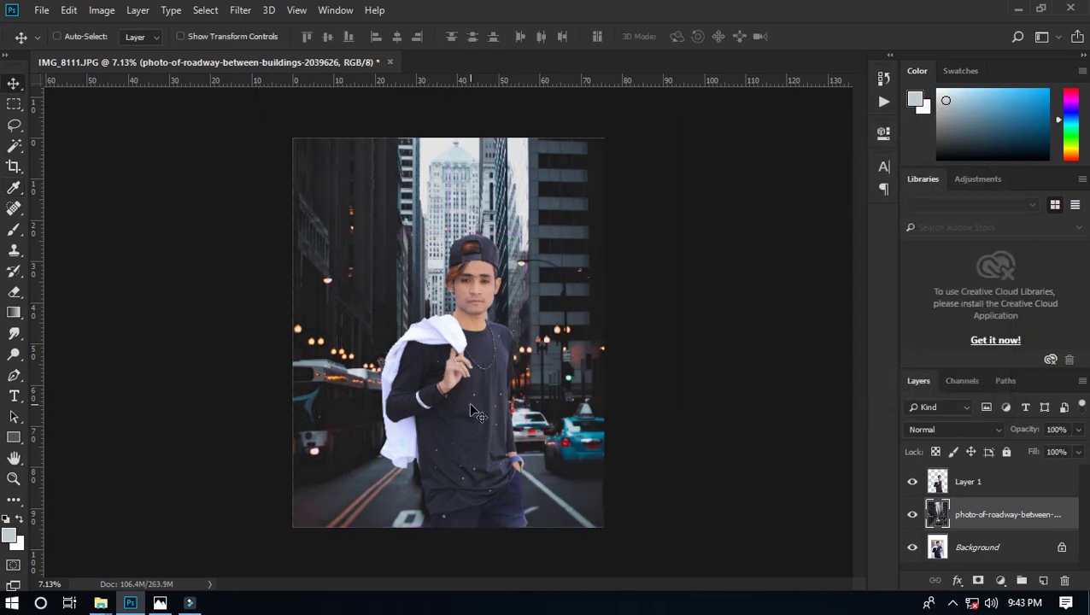
- Open Curves and dismiss it without making changes
scroll(476, 412, up, 3)
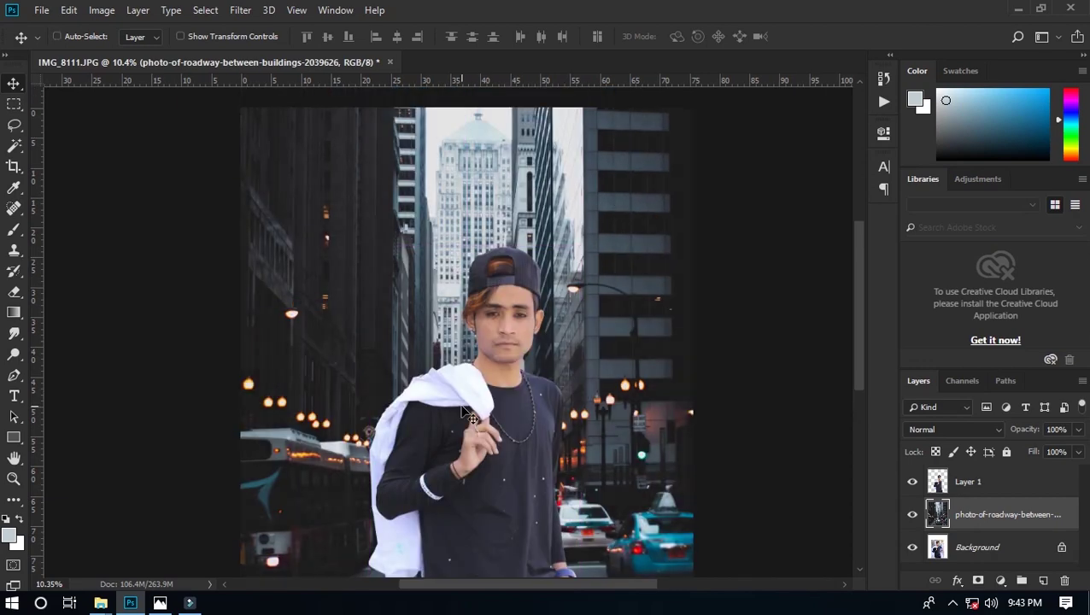
click(102, 10)
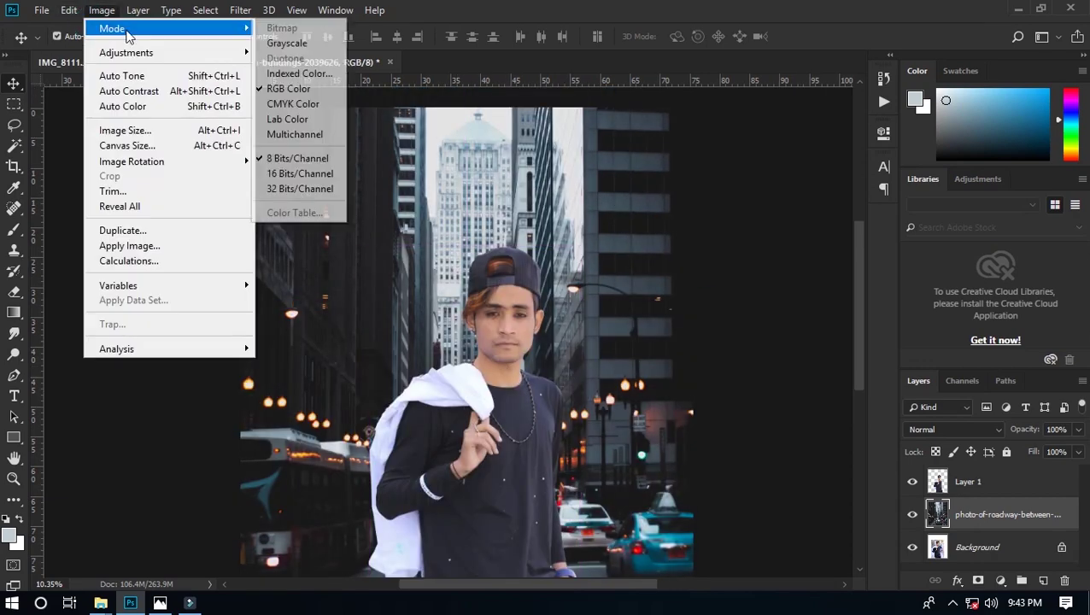
click(337, 84)
key(Return)
key(v)
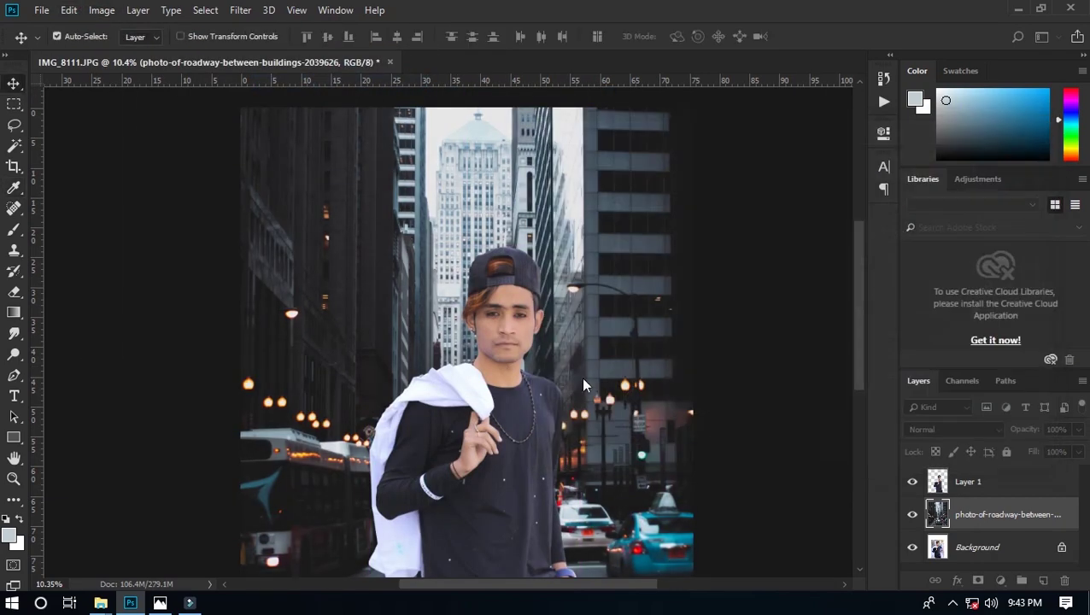
scroll(468, 342, down, 3)
scroll(468, 342, up, 1)
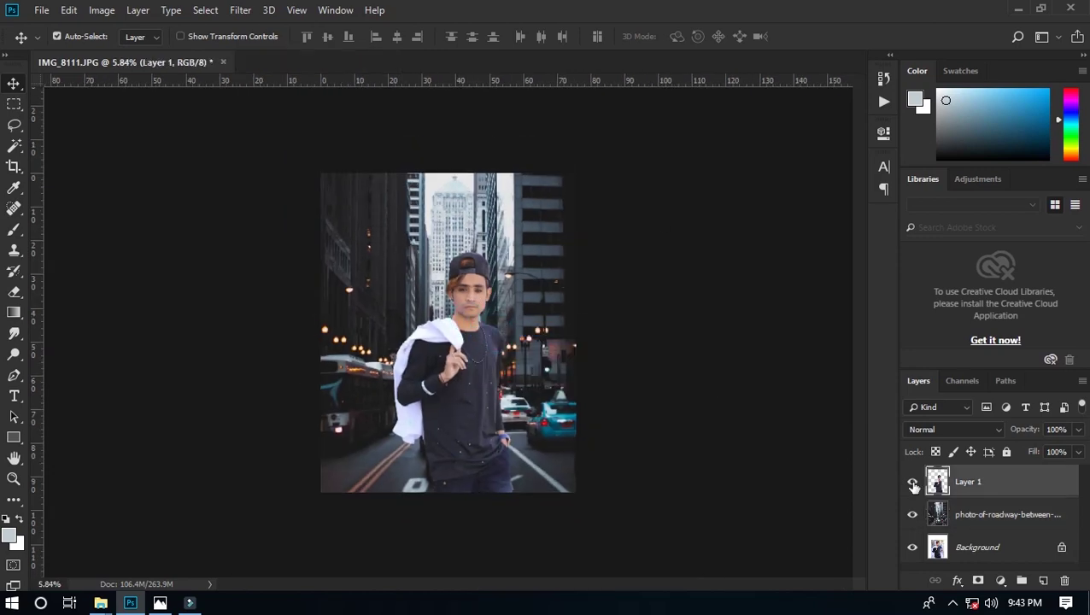
scroll(426, 369, up, 5)
scroll(419, 371, down, 4)
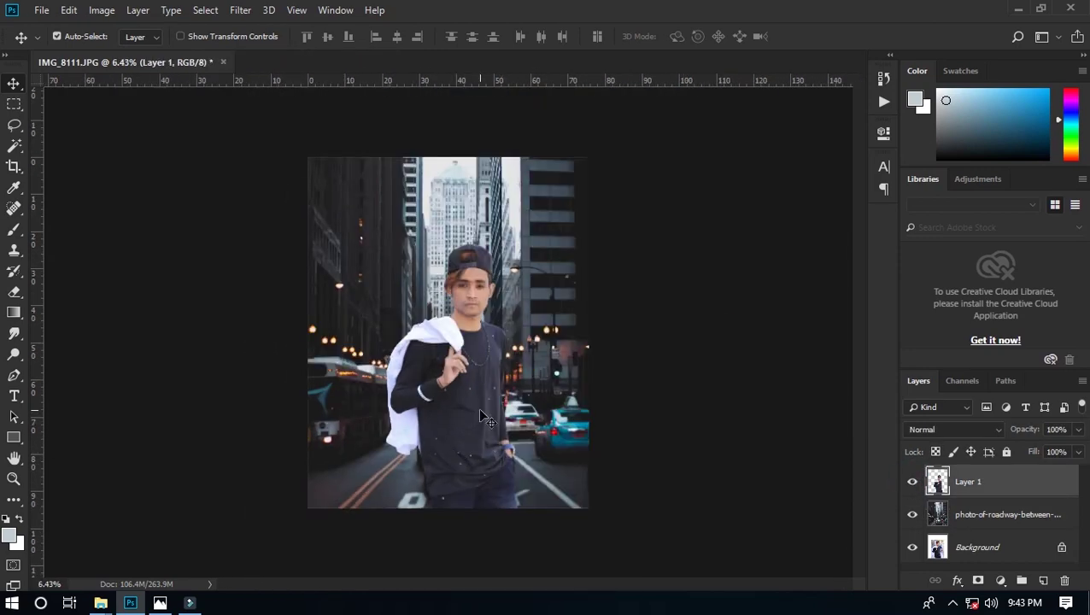
- Scale the street background up to about 106% and shift it upward
click(461, 357)
key(ctrl+t)
drag(617, 508, 630, 518)
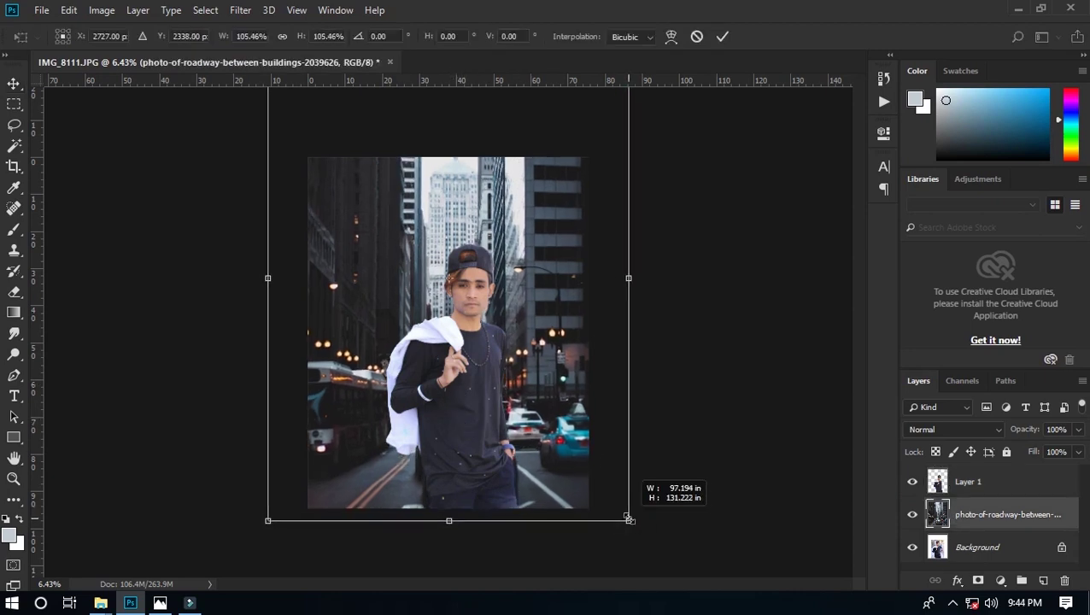
drag(518, 427, 519, 416)
key(Return)
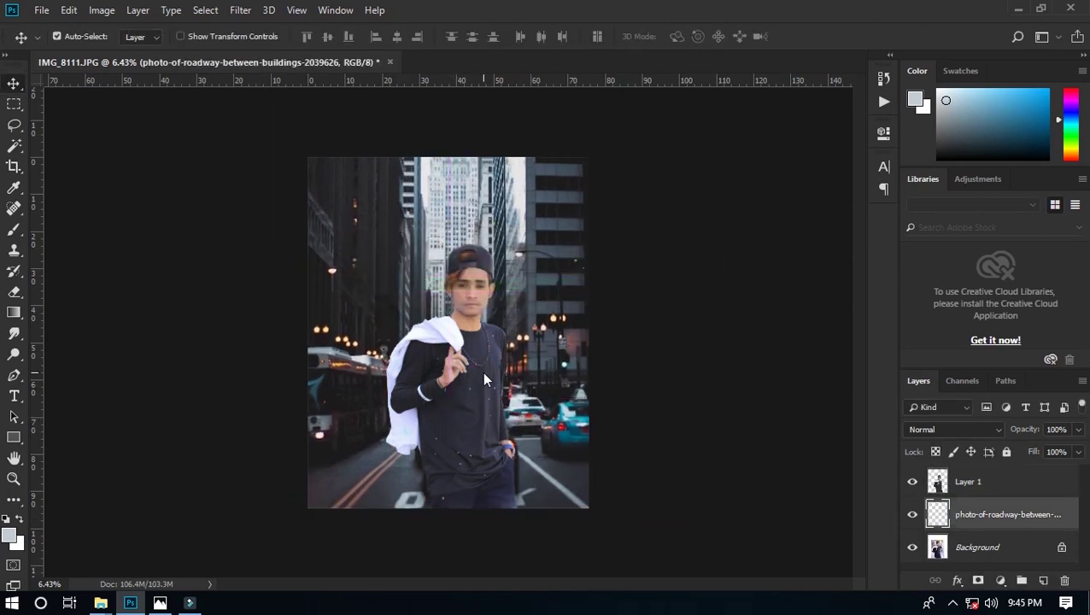
- Narrow the street background from its right side and lower its top edge slightly
key(ctrl+t)
drag(628, 263, 534, 349)
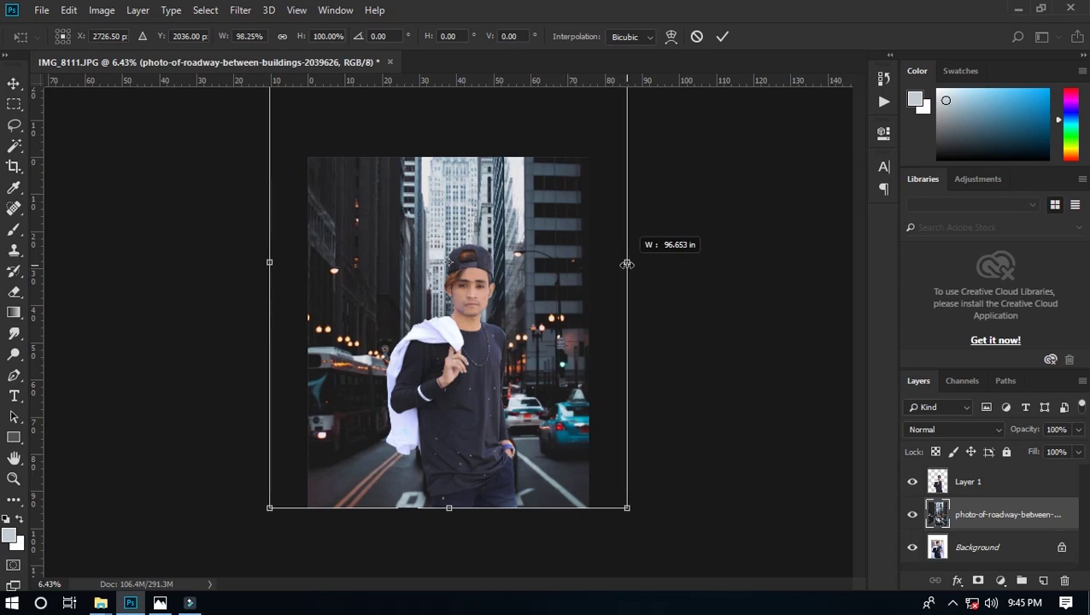
key(Return)
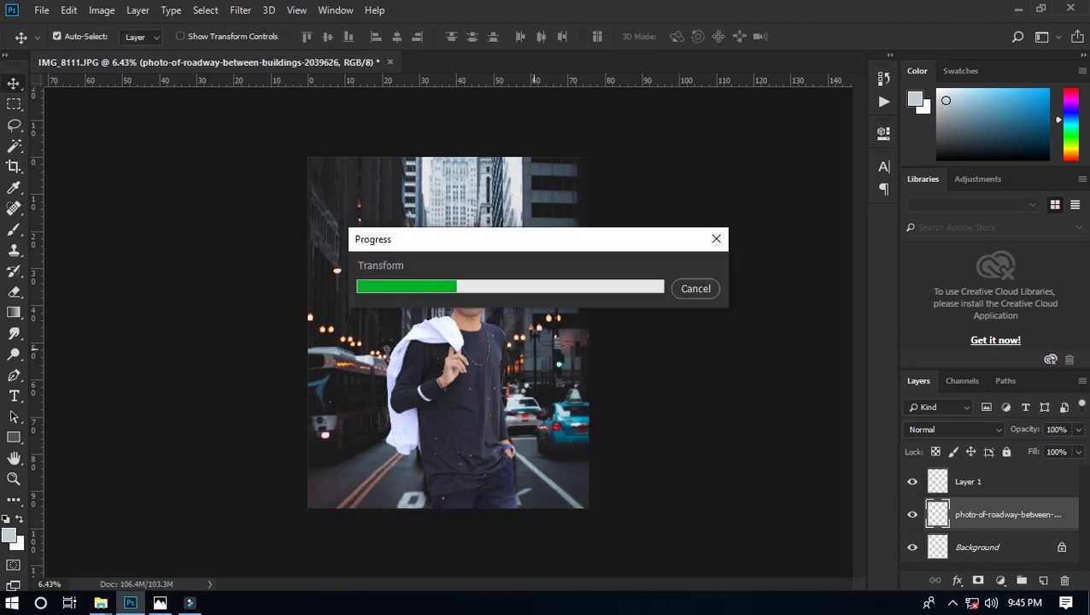
key(ctrl+t)
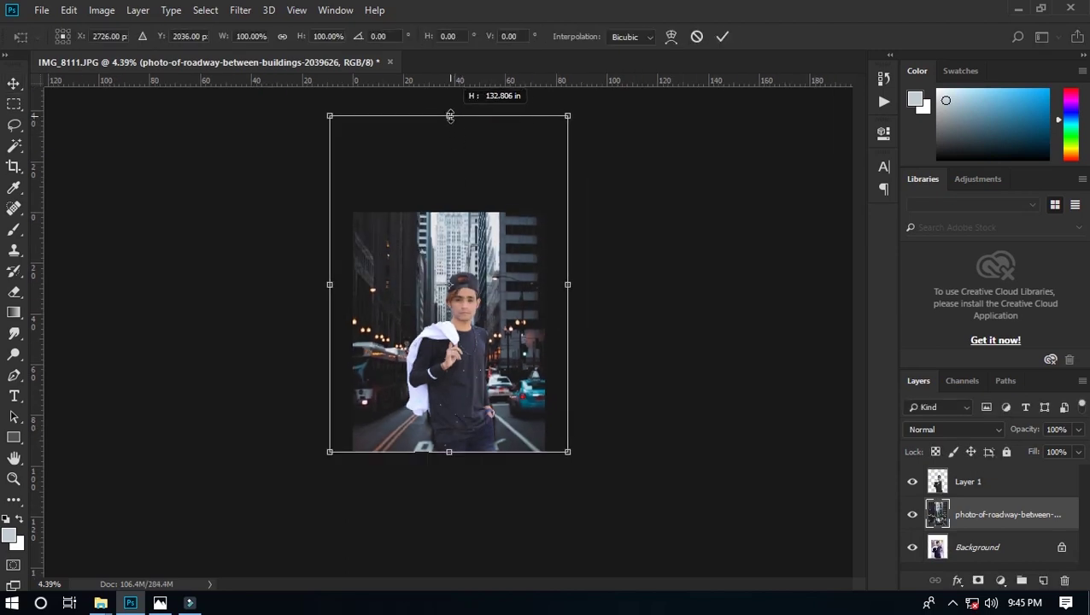
drag(450, 116, 450, 119)
key(Return)
- Scroll over the composite to review it and select the man's layer
scroll(427, 307, up, 2)
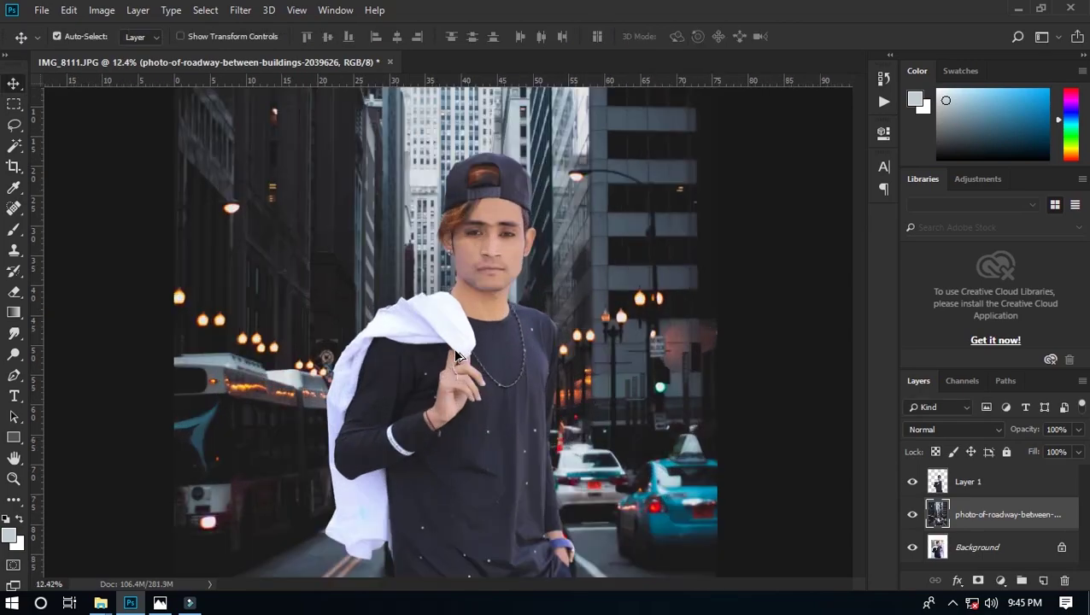
scroll(419, 308, up, 2)
scroll(407, 310, up, 2)
scroll(408, 309, down, 2)
scroll(427, 303, down, 2)
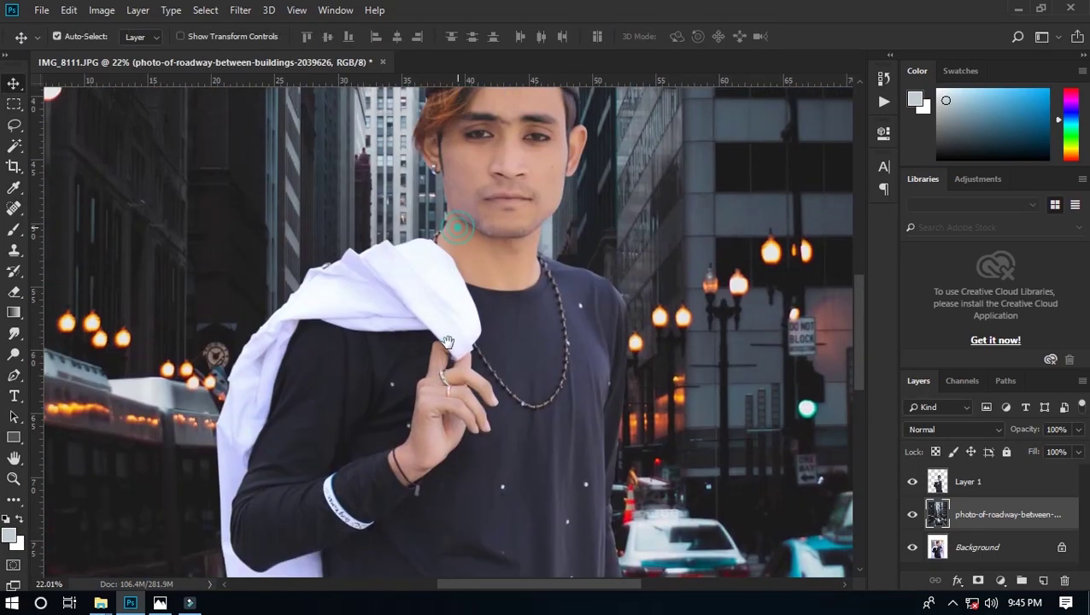
scroll(461, 295, down, 1)
click(487, 290)
scroll(487, 290, down, 1)
- Apply a midtone Color Balance of -4, +5, +3 to the man's Layer 1
click(981, 514)
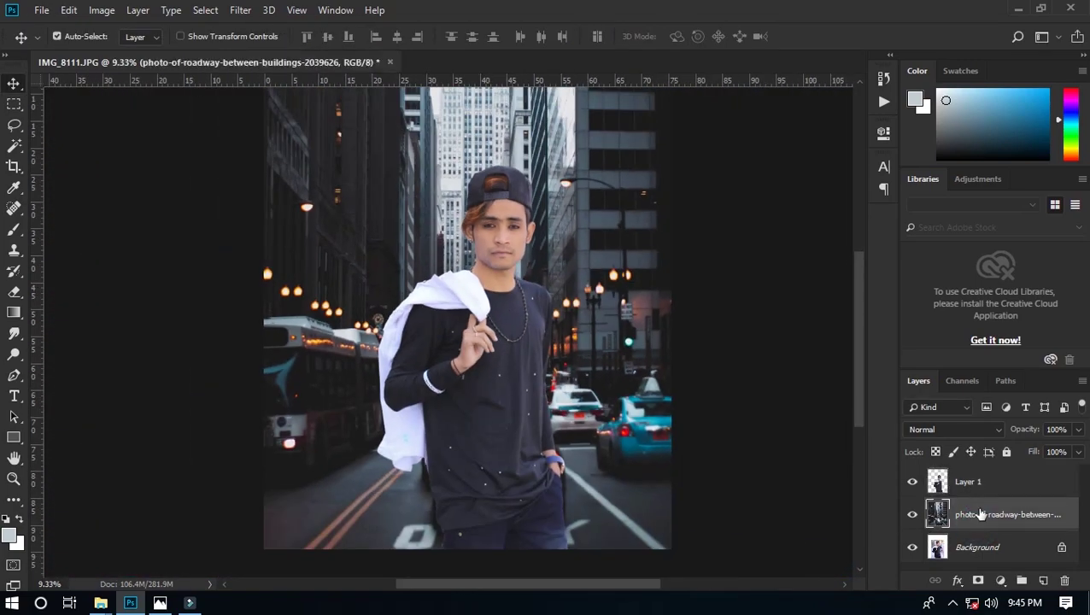
click(102, 10)
click(965, 482)
click(101, 10)
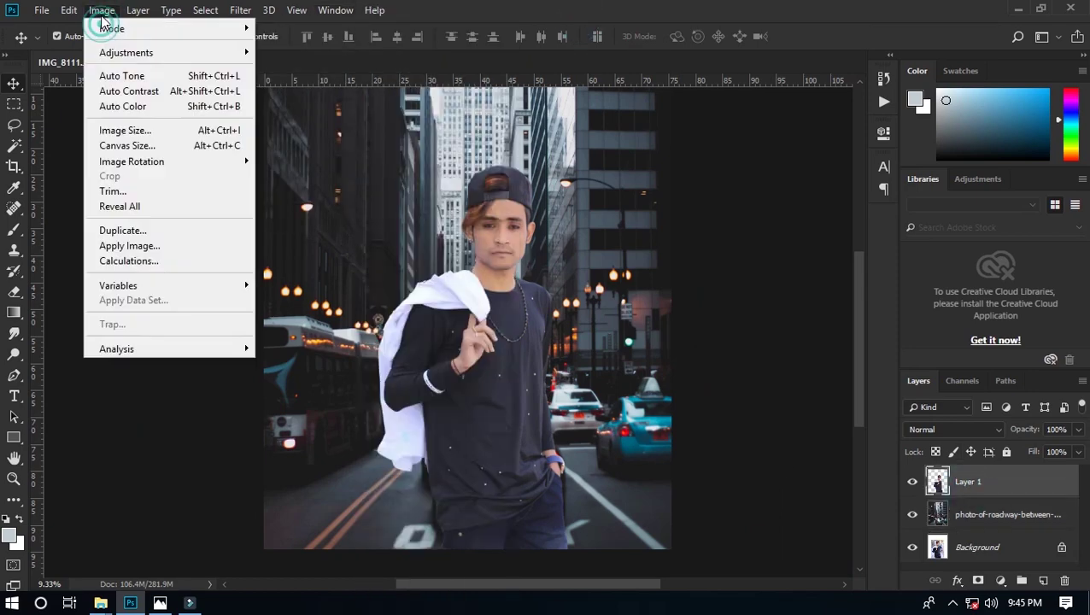
click(345, 151)
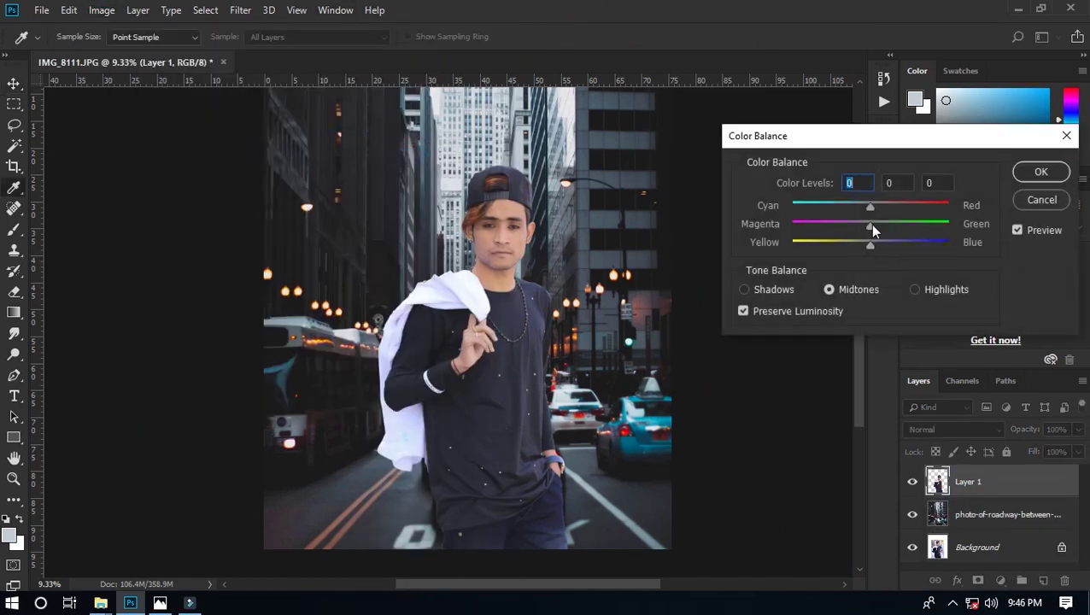
drag(873, 224, 872, 226)
drag(870, 244, 872, 247)
click(1042, 172)
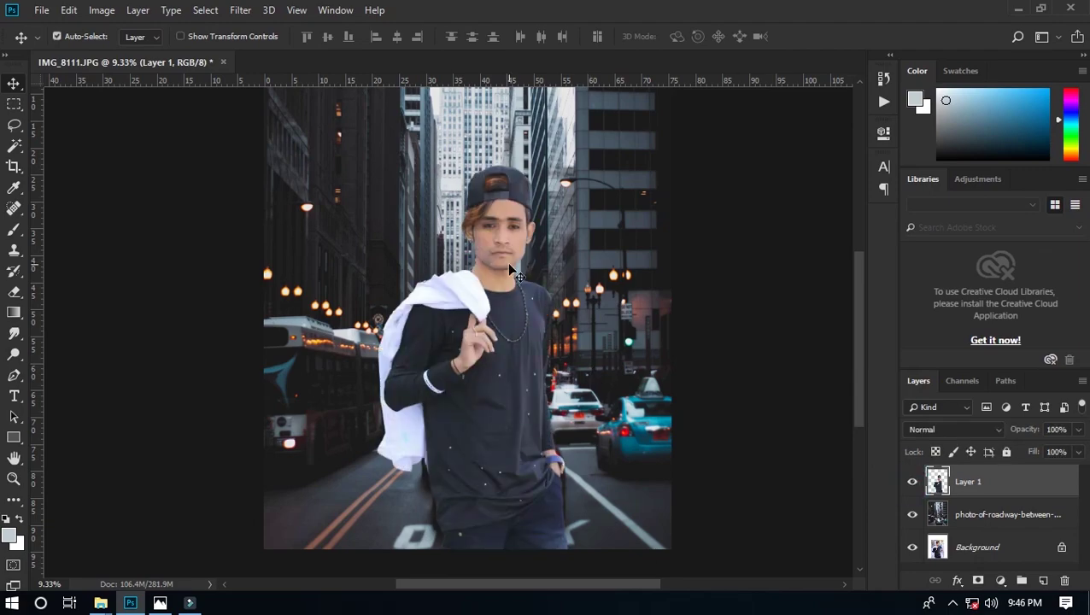
scroll(510, 272, down, 1)
scroll(476, 353, up, 1)
- Sample a street light's yellow as the brush paint colour
key(b)
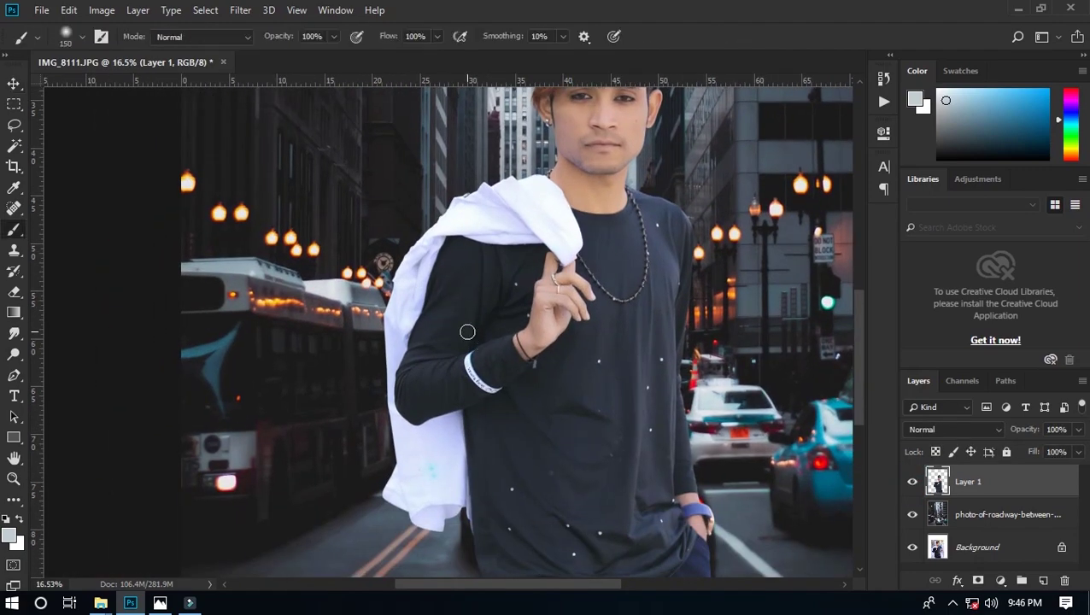
alt+click(273, 239)
scroll(273, 239, up, 5)
scroll(574, 329, down, 5)
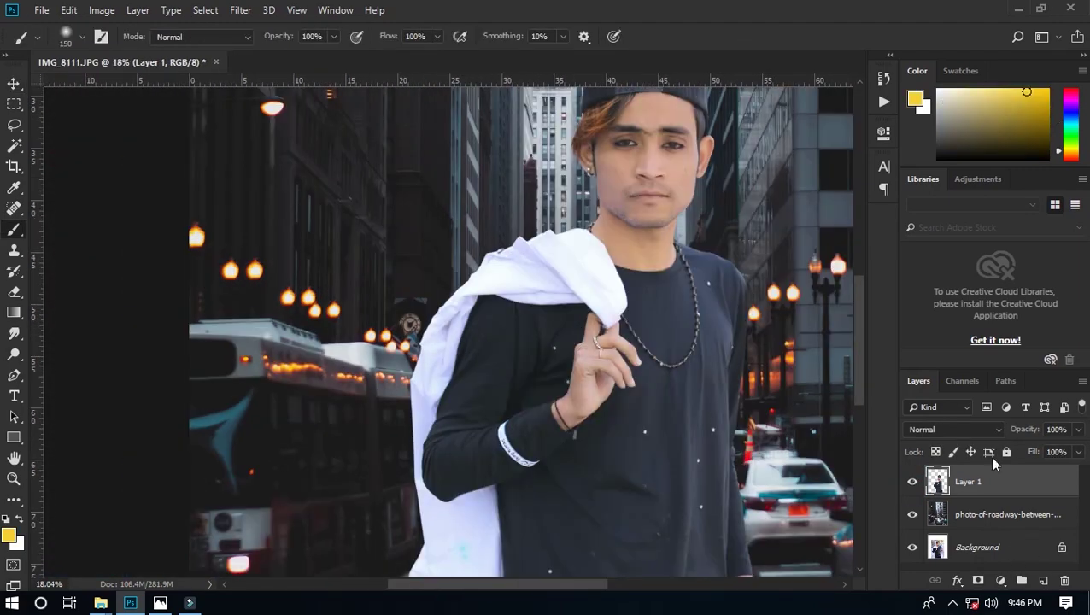
- Add a new Overlay layer clipped to the man's layer
click(1041, 581)
click(959, 424)
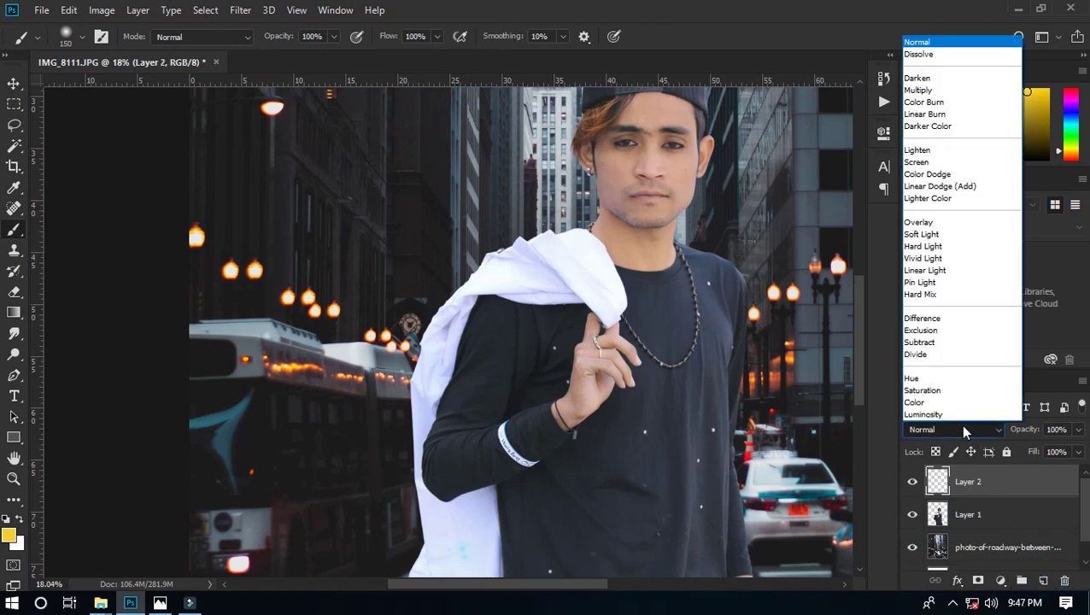
click(932, 227)
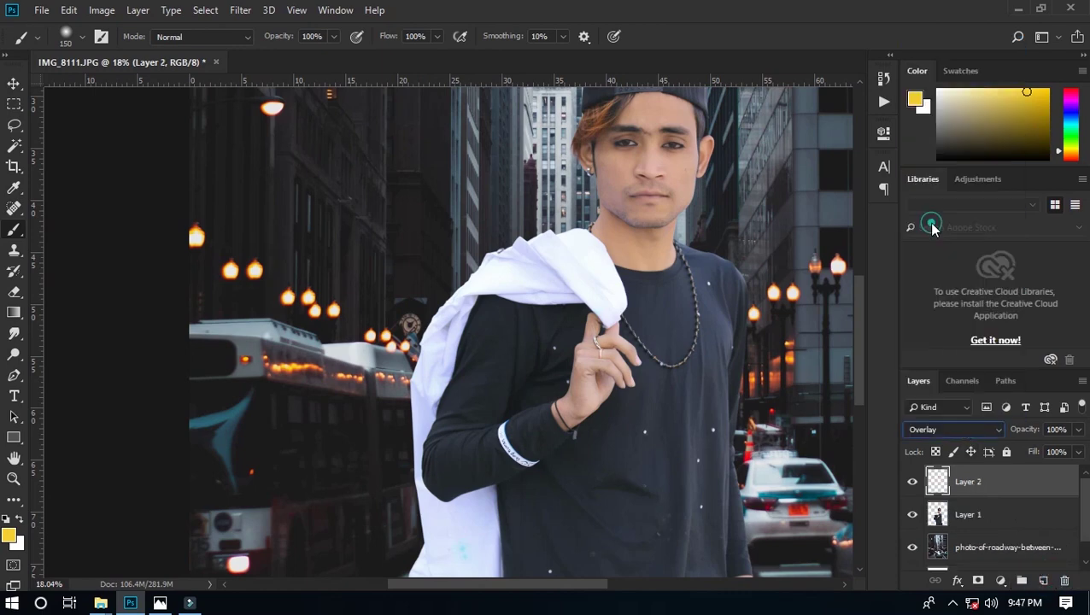
alt+click(978, 499)
scroll(407, 331, up, 3)
scroll(372, 402, down, 3)
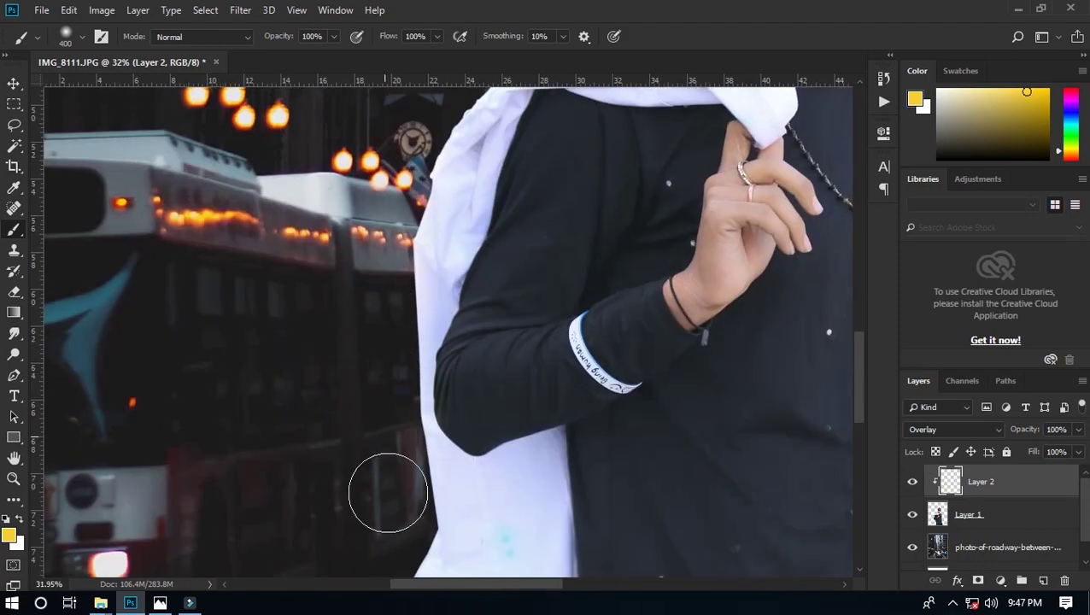
scroll(390, 494, down, 4)
scroll(377, 299, down, 2)
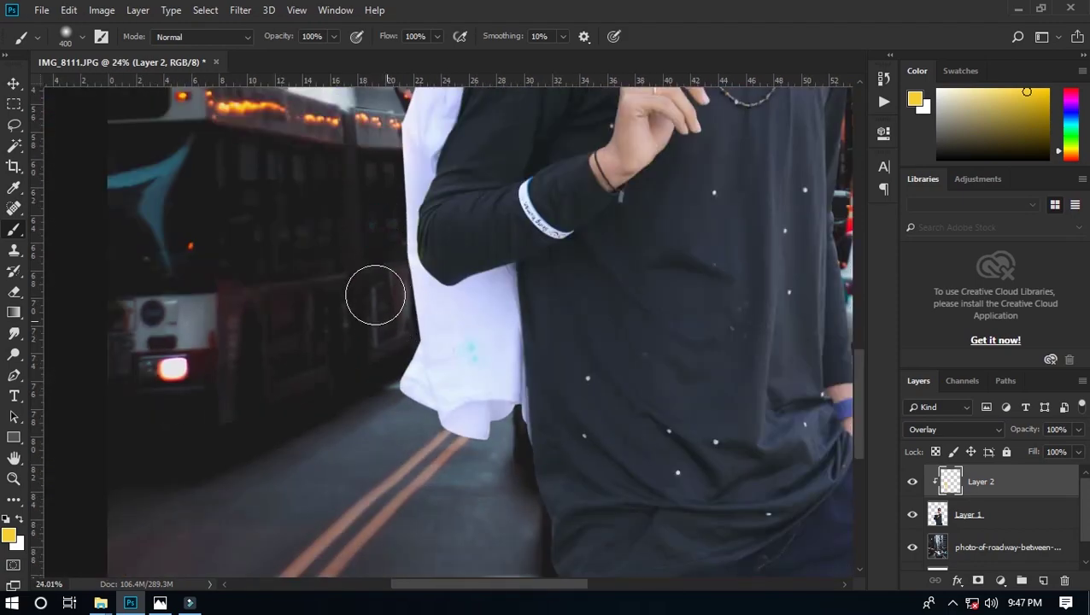
scroll(372, 294, up, 5)
scroll(611, 218, up, 3)
- Shrink the brush to 200 and try Soft Light, then Hard Light, on the paint layer
key(bracketleft)
key(bracketleft)
key(bracketleft)
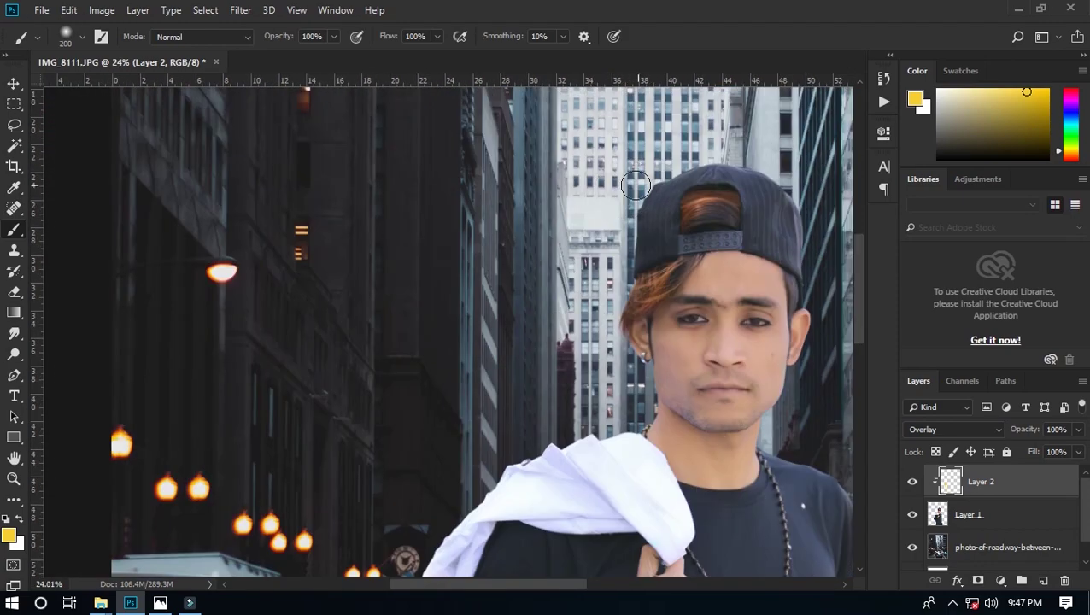
scroll(633, 232, up, 2)
click(954, 428)
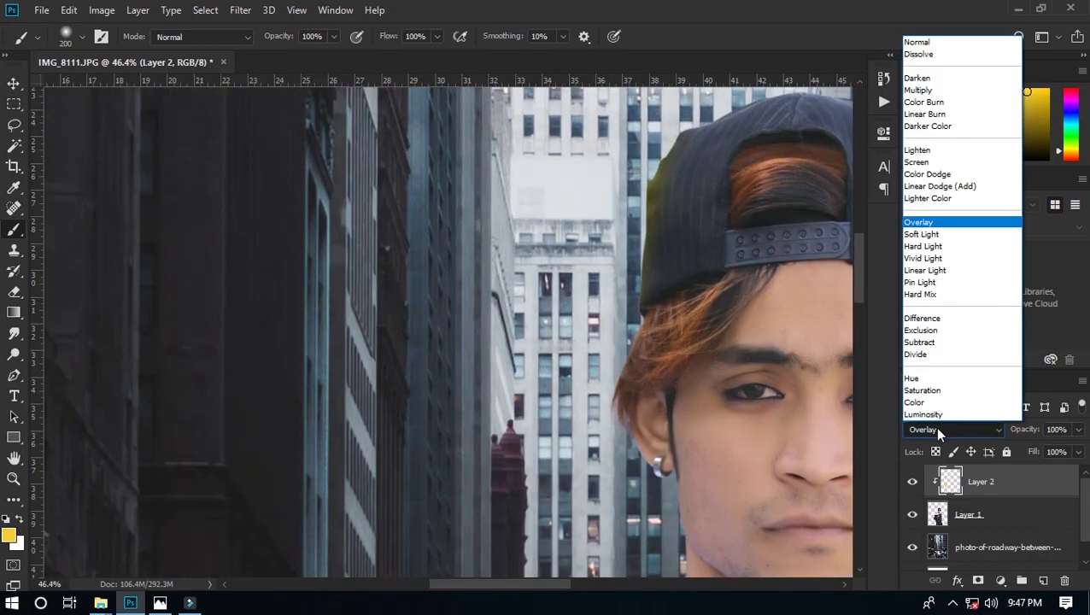
click(936, 231)
click(941, 427)
click(953, 249)
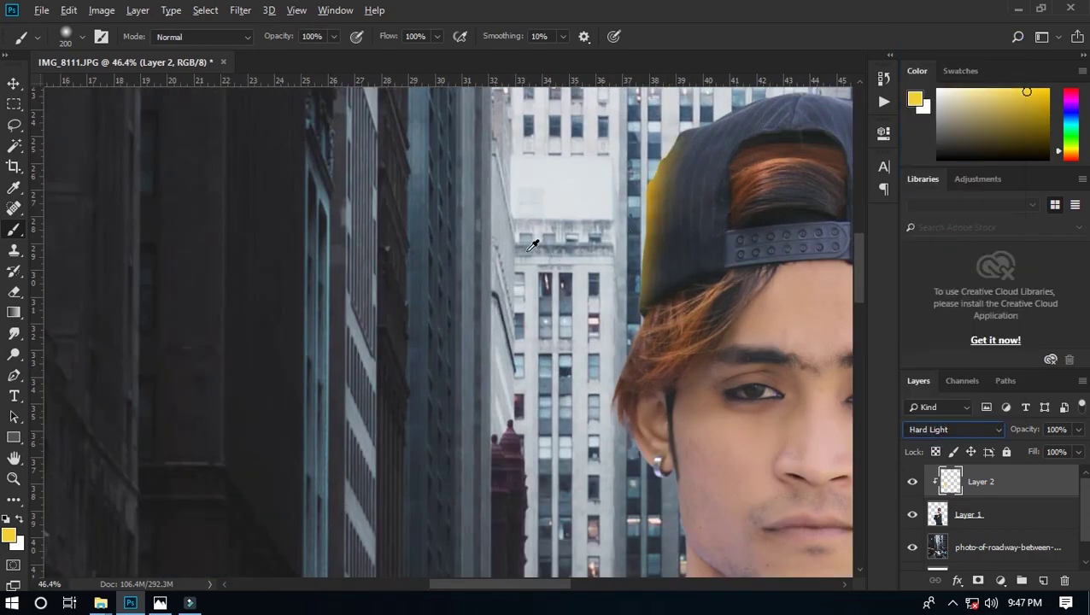
- Cycle the paint layer through the darkening blend modes to Lighten
key(v)
scroll(227, 255, down, 2)
scroll(452, 299, down, 1)
scroll(452, 299, down, 1)
click(954, 429)
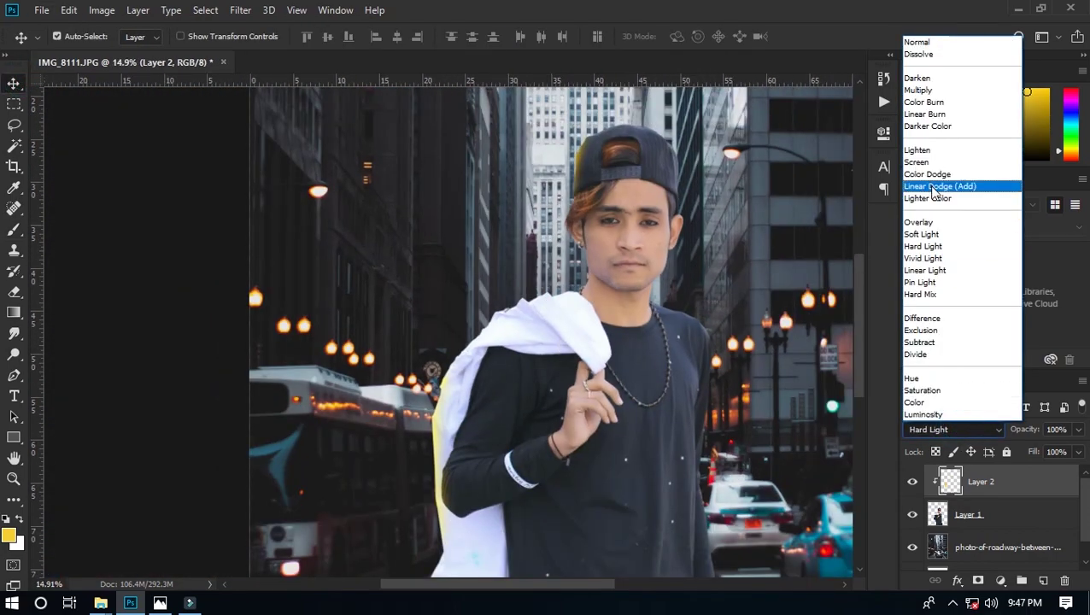
click(917, 78)
key(Down)
key(Down)
key(Down)
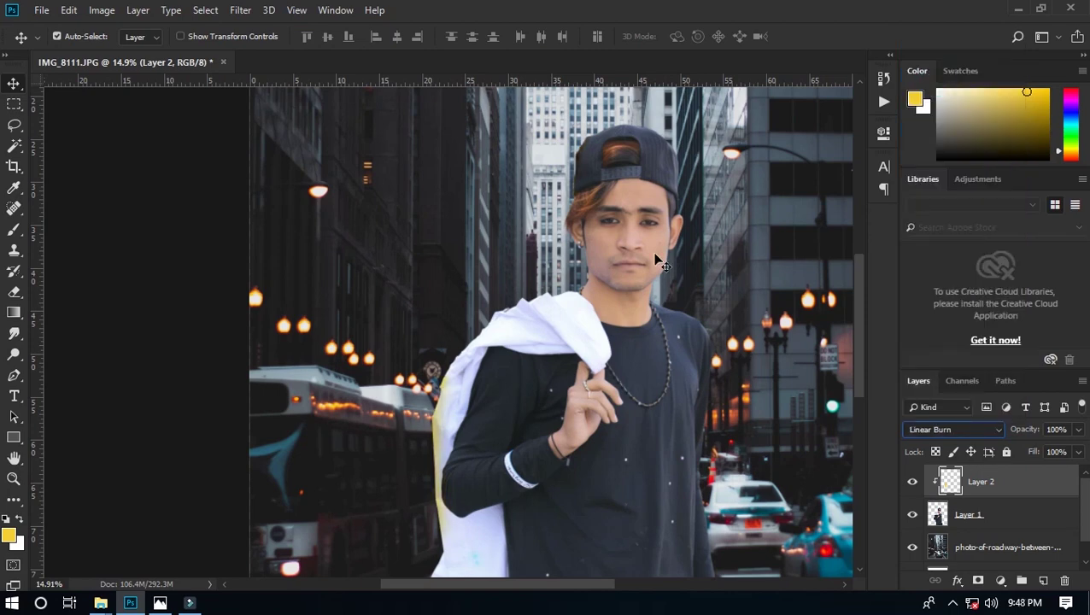
key(Down)
key(Down)
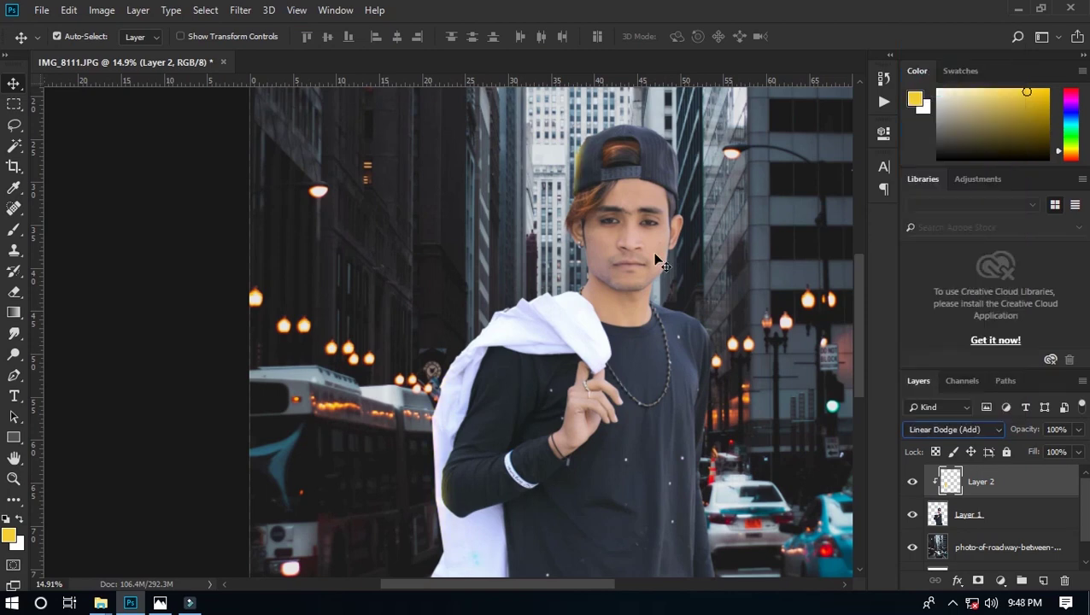
key(Down)
key(Down)
key(Down)
key(Down)
key(Down)
key(Down)
key(Down)
key(Down)
key(Down)
key(Down)
key(Down)
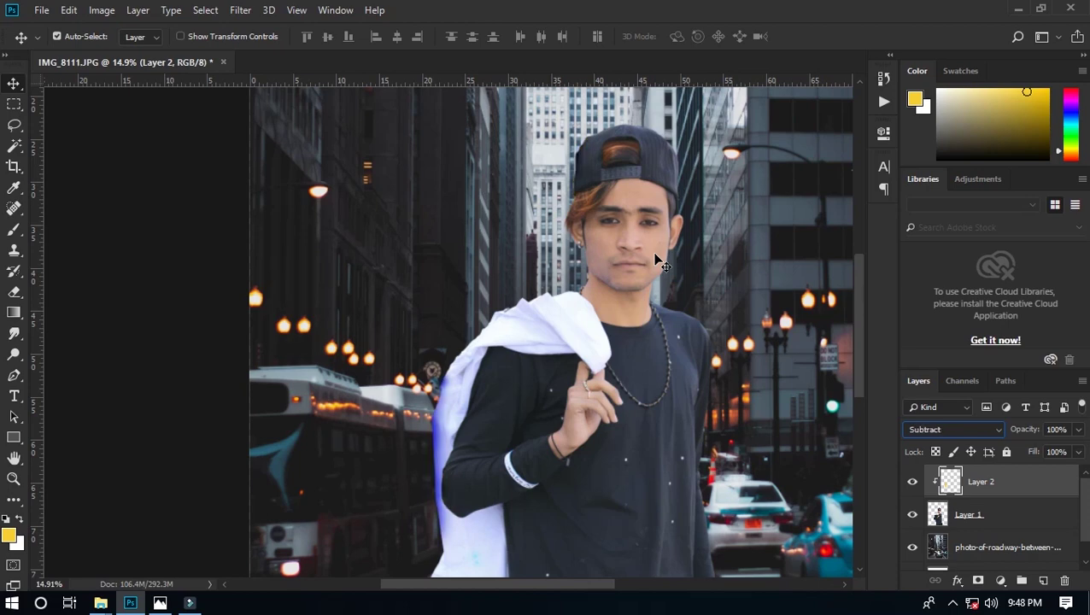
- Set the paint layer to Pin Light blending at 34% opacity
click(954, 429)
click(927, 219)
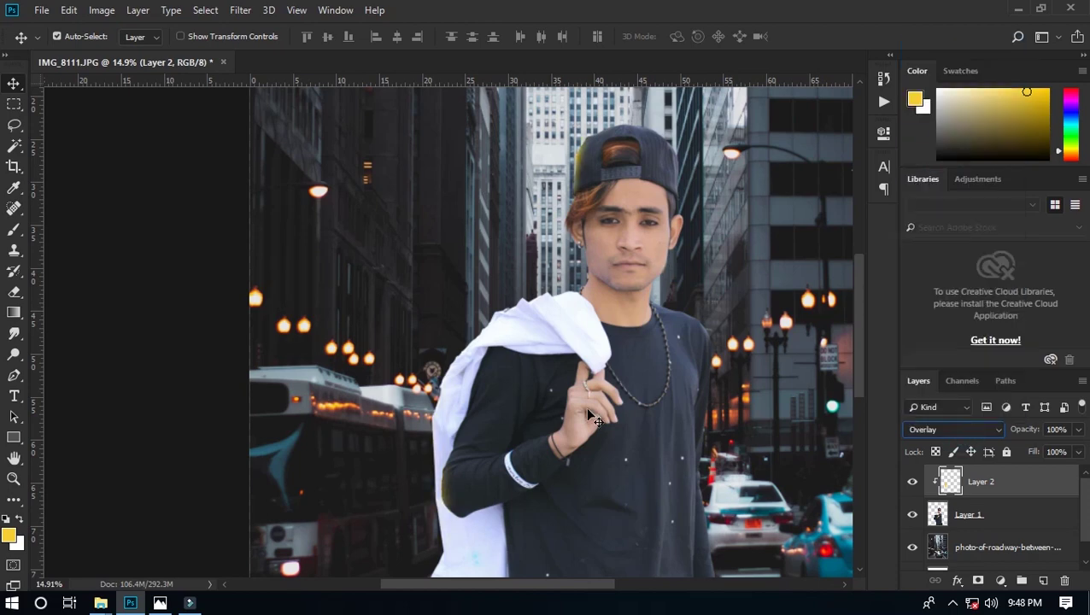
key(Down)
key(Down)
key(Down)
key(Down)
key(Up)
drag(1078, 431, 1037, 457)
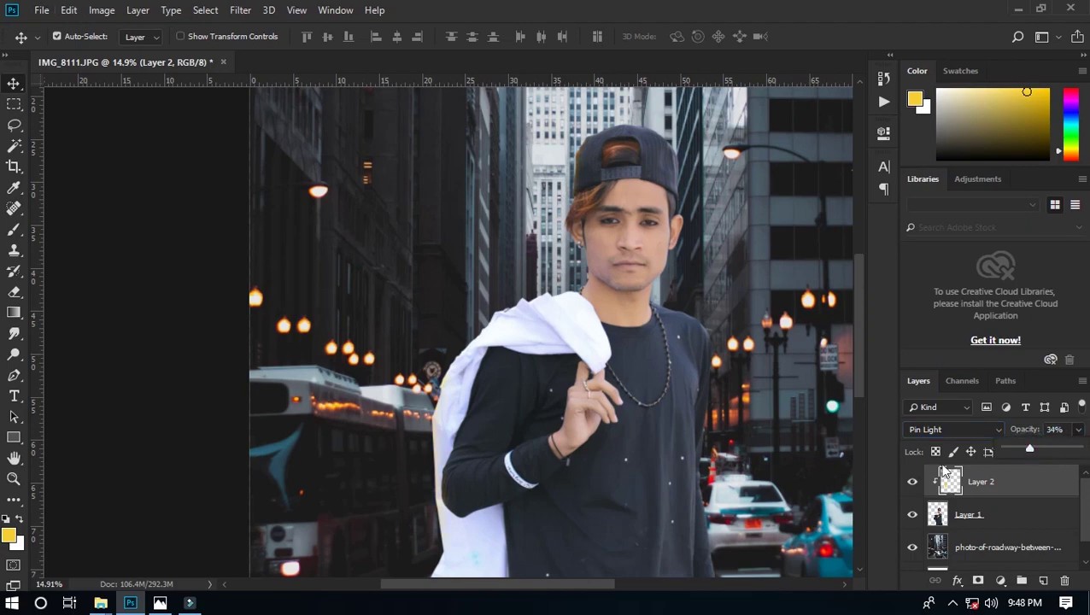
scroll(615, 291, down, 3)
scroll(596, 264, up, 3)
- Switch back to the Brush and make it smaller
key(b)
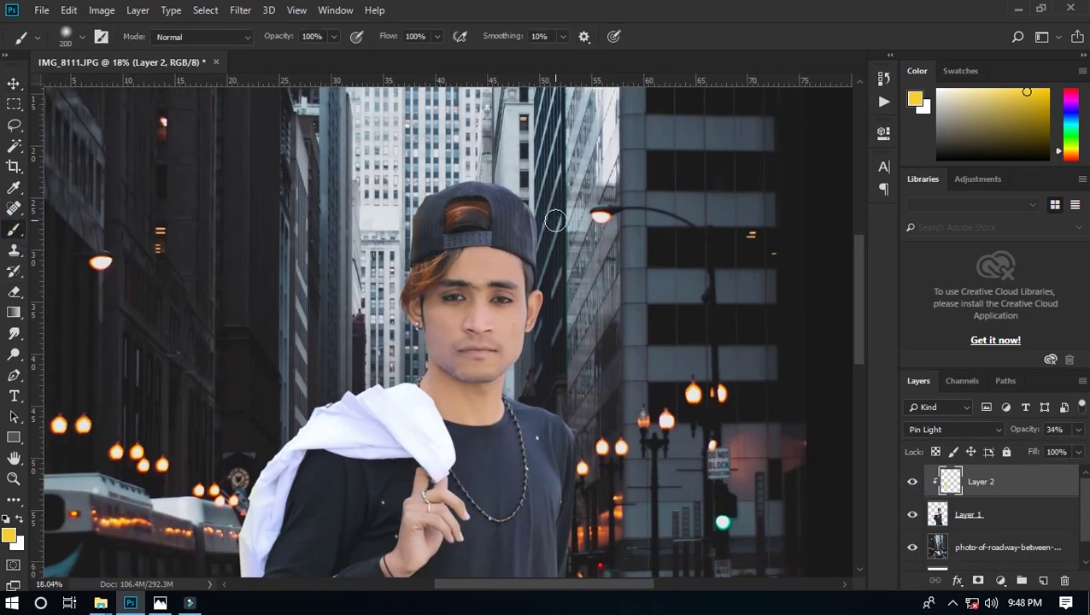
key(bracketleft)
scroll(564, 281, down, 2)
scroll(547, 354, down, 2)
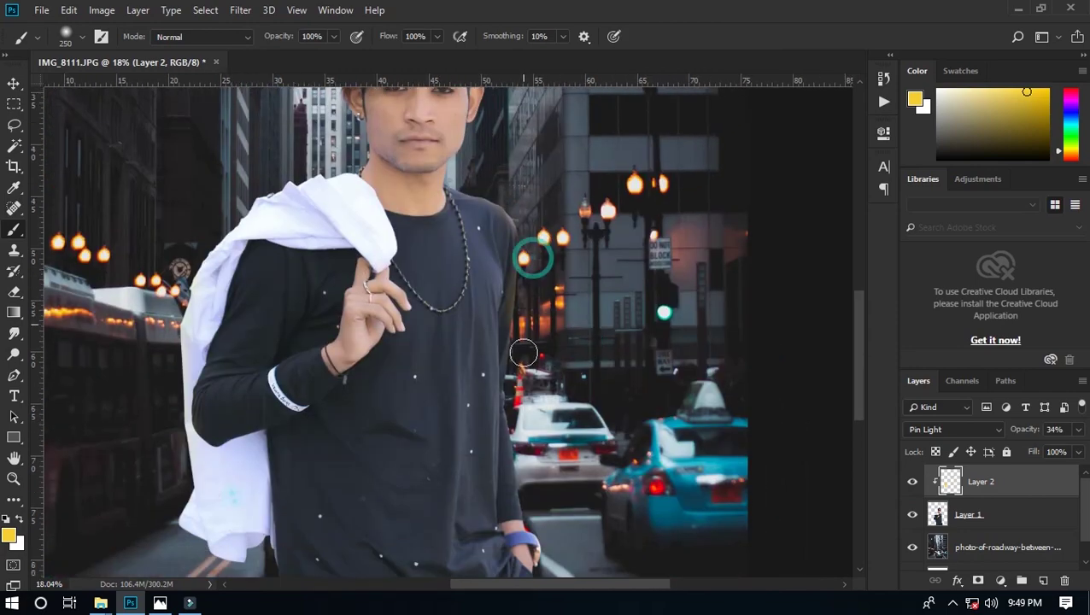
scroll(519, 368, down, 2)
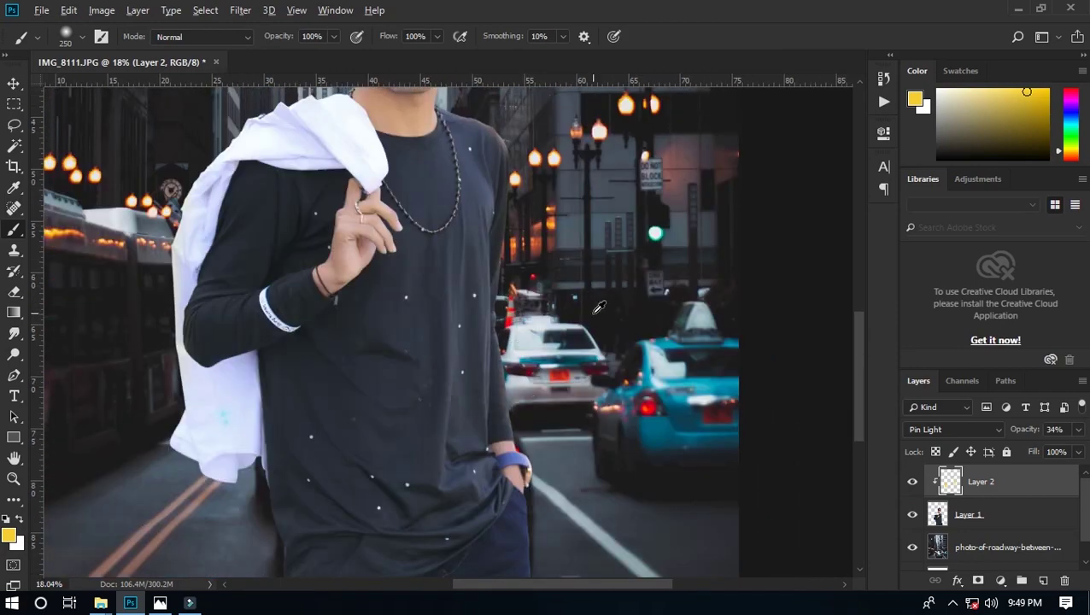
scroll(508, 388, down, 2)
scroll(488, 412, down, 1)
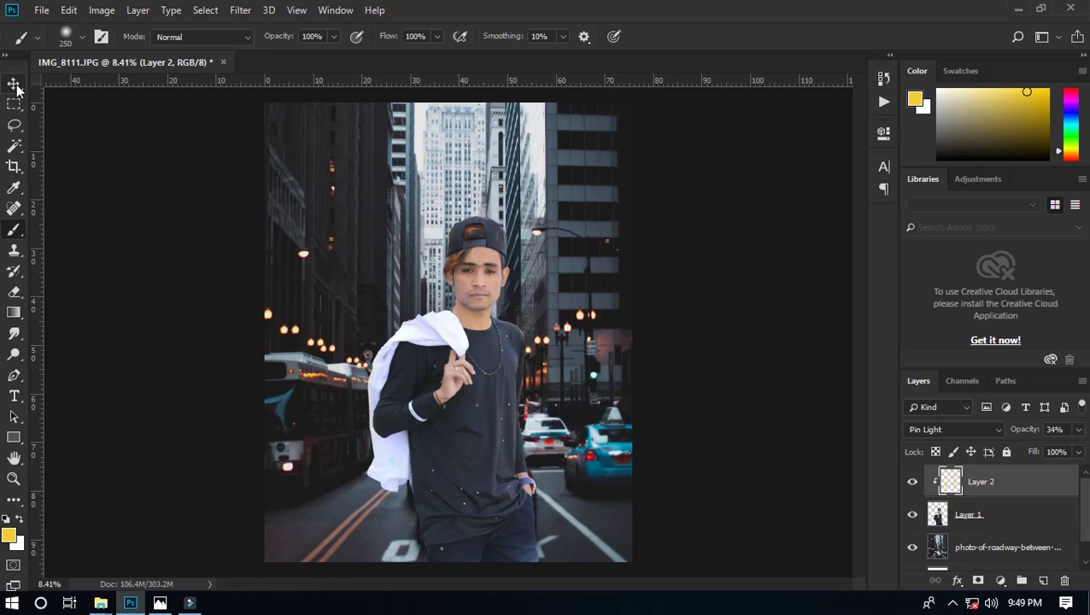
- Open Liquify on the man's layer and cancel without reshaping
key(v)
scroll(487, 283, up, 3)
click(453, 270)
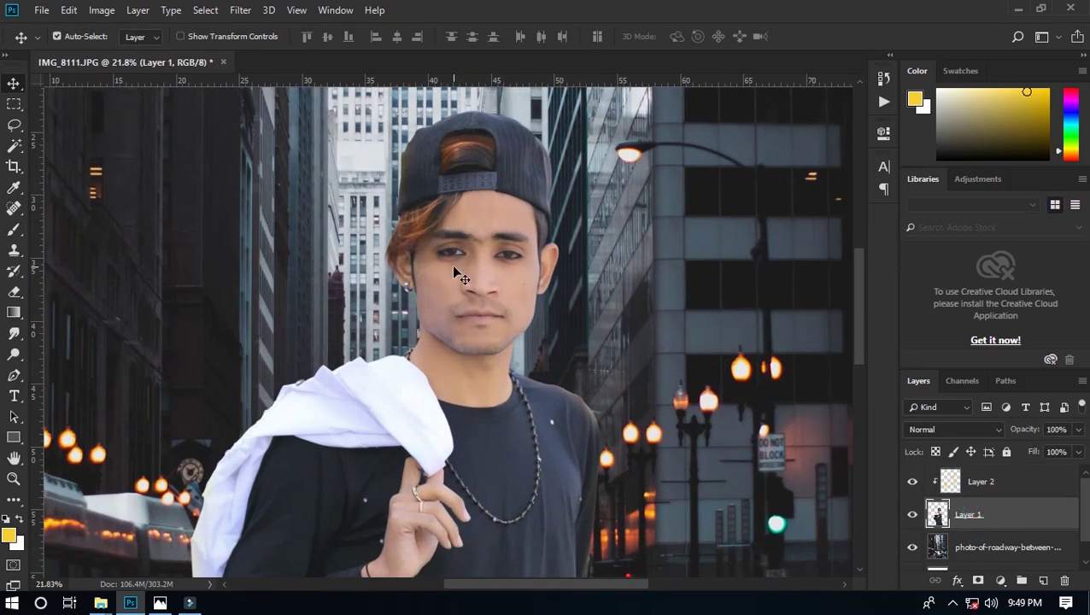
click(252, 12)
click(292, 135)
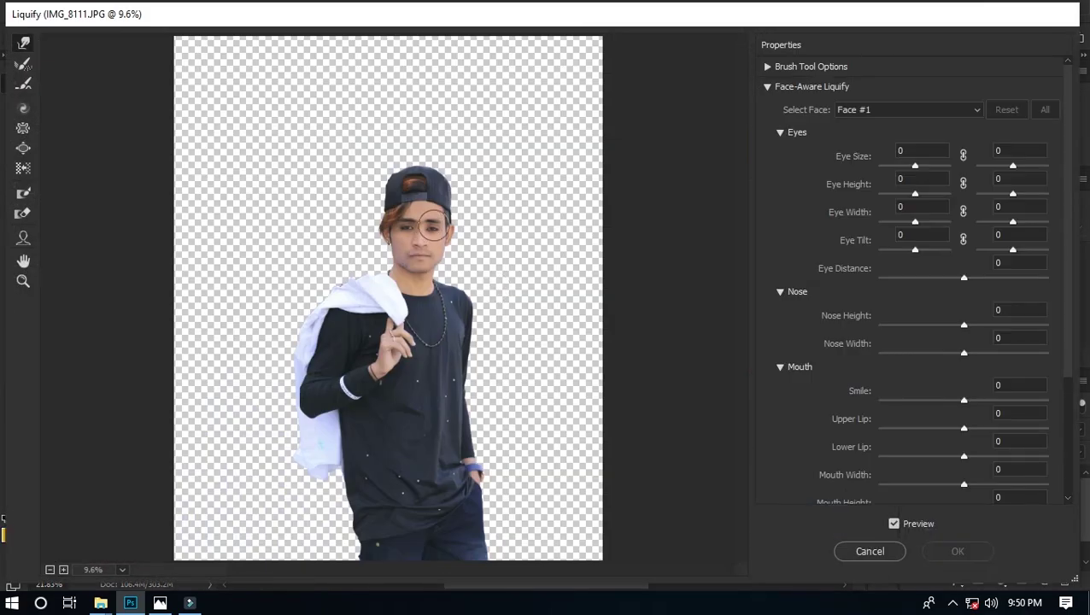
click(871, 551)
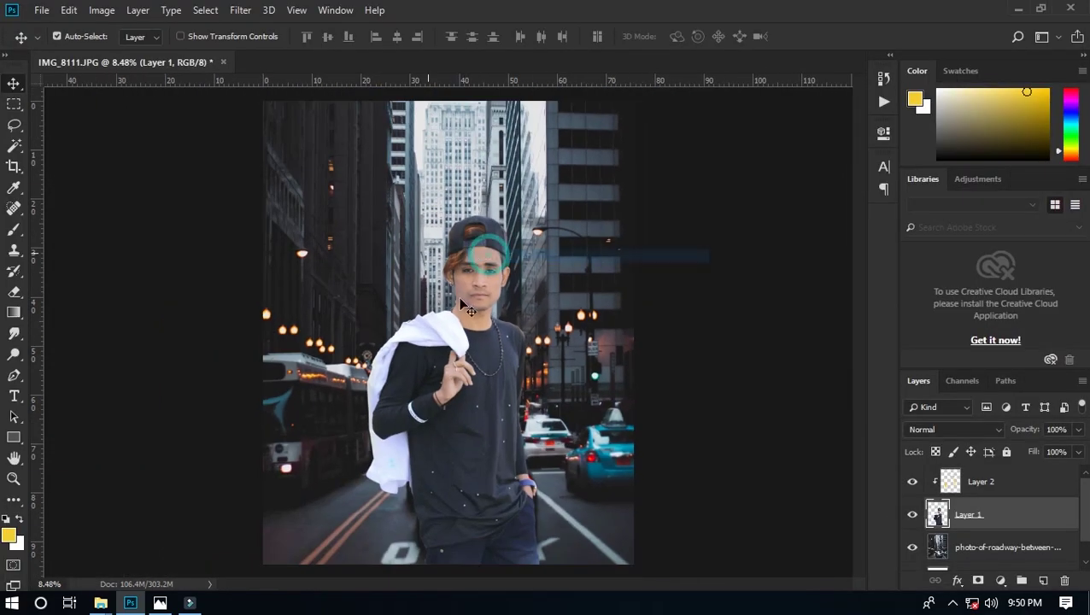
- Apply a Gaussian Blur of about 4.6 pixels to the street background layer
click(968, 540)
click(240, 10)
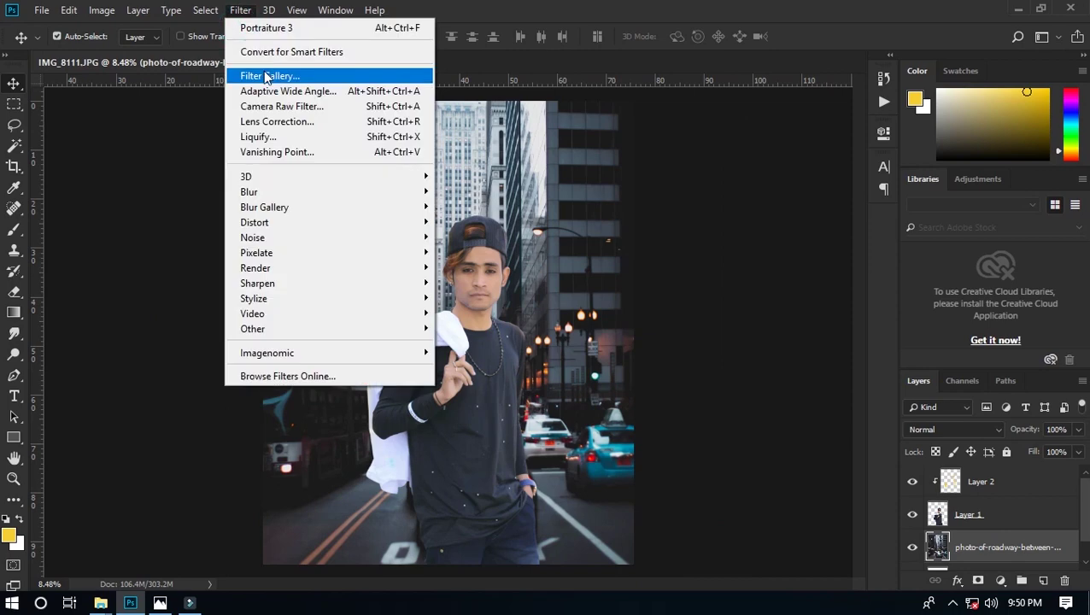
click(462, 250)
drag(763, 401, 706, 408)
click(856, 190)
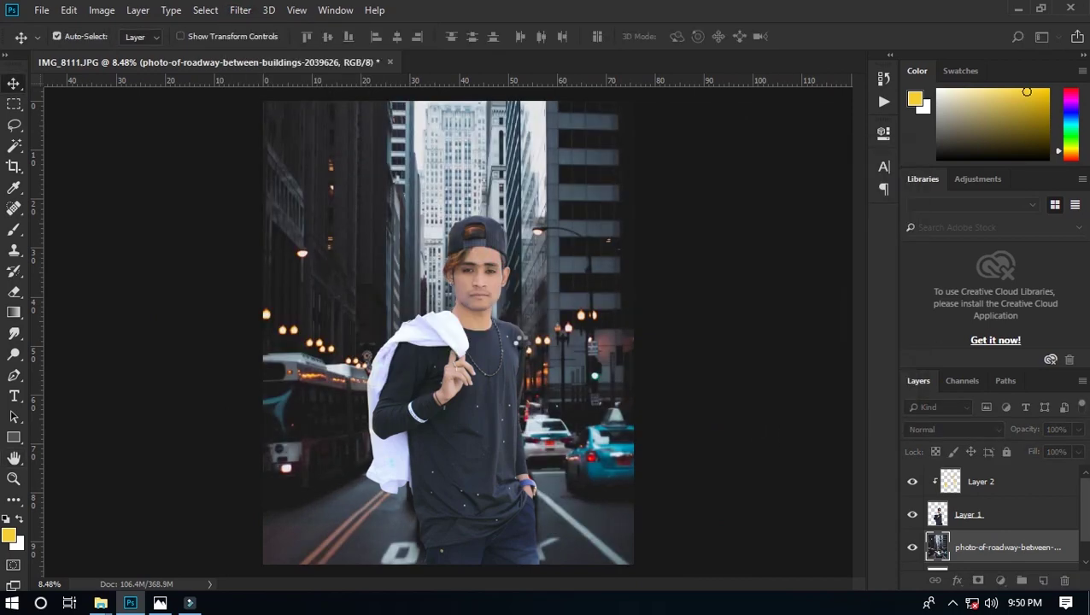
scroll(519, 344, up, 3)
scroll(553, 368, down, 3)
- Select the Background layer
right_click(487, 269)
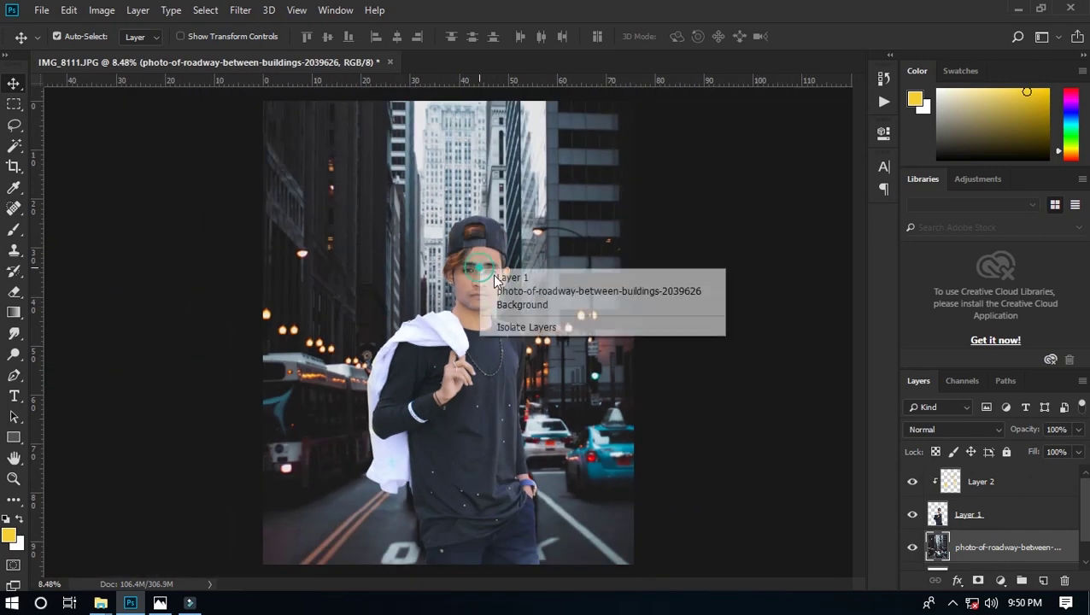
click(504, 273)
scroll(504, 273, down, 1)
click(998, 523)
- Stamp a merged copy of the visible image and close Camera Raw unchanged
key(ctrl+alt+shift+e)
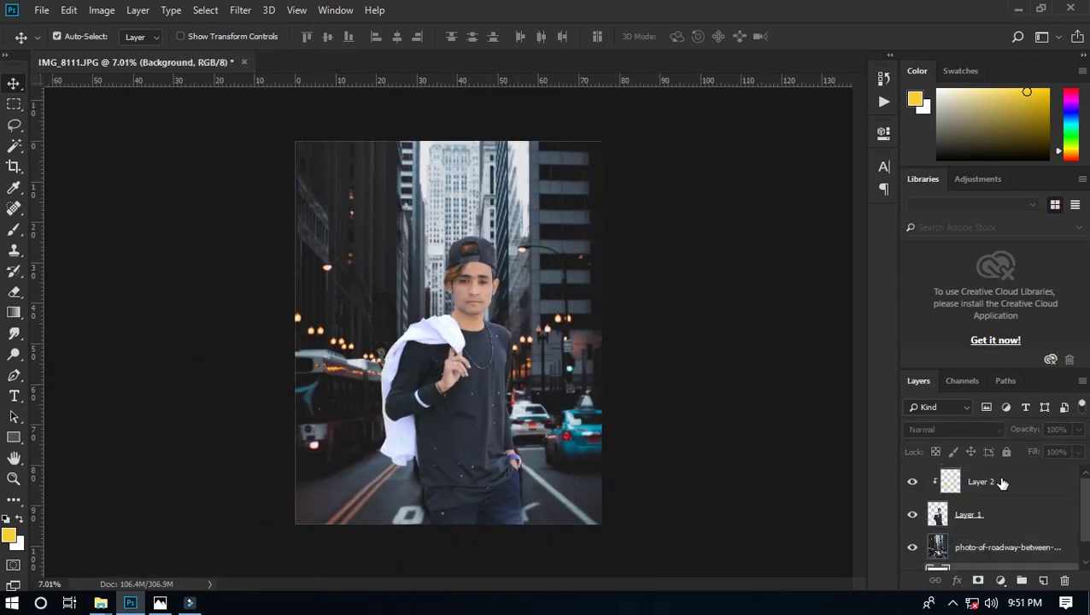
key(ctrl+j)
click(240, 11)
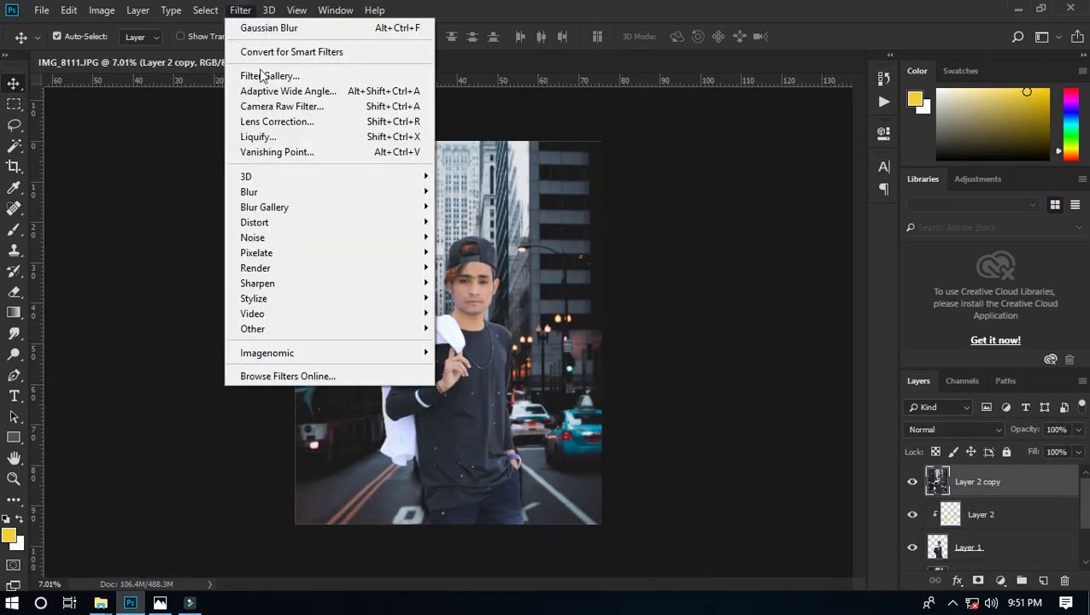
click(282, 106)
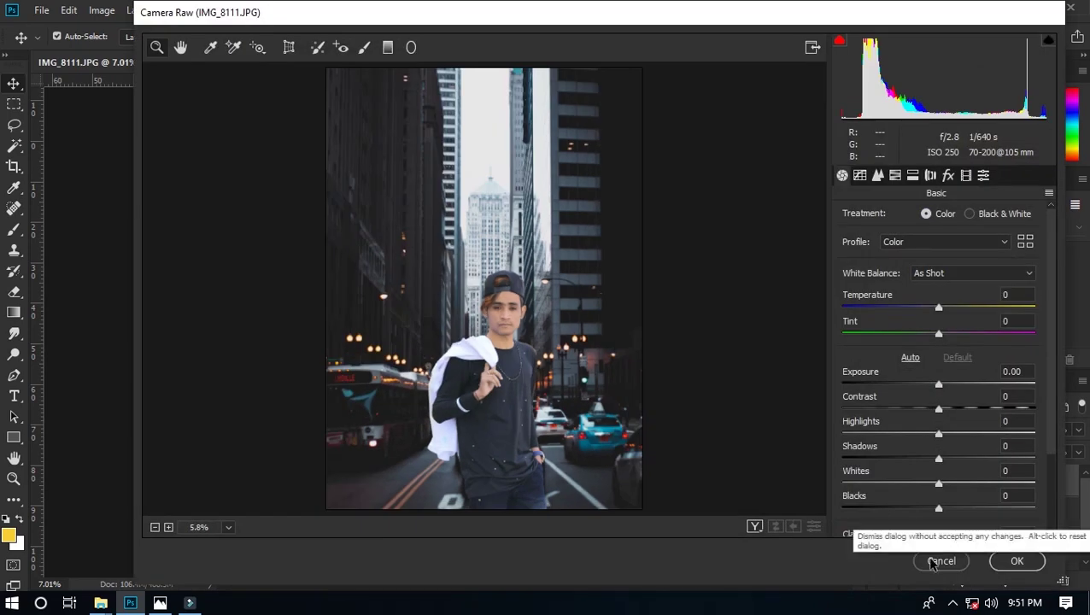
click(1017, 559)
- Stamp a new merged layer and apply Camera Raw Clarity +30 and Dehaze +20
key(ctrl+alt+shift+e)
click(240, 11)
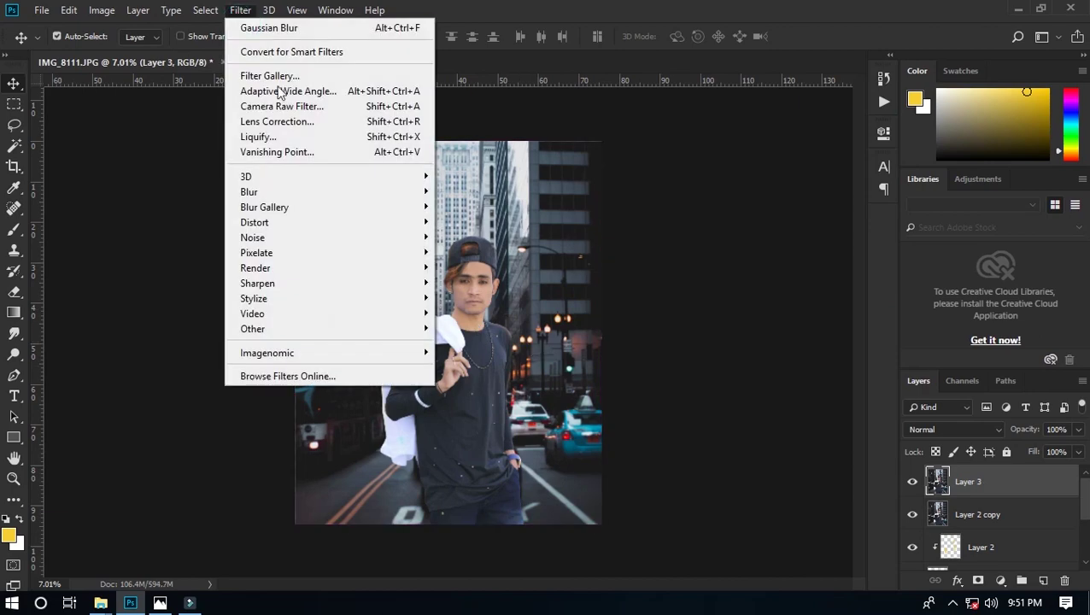
click(287, 106)
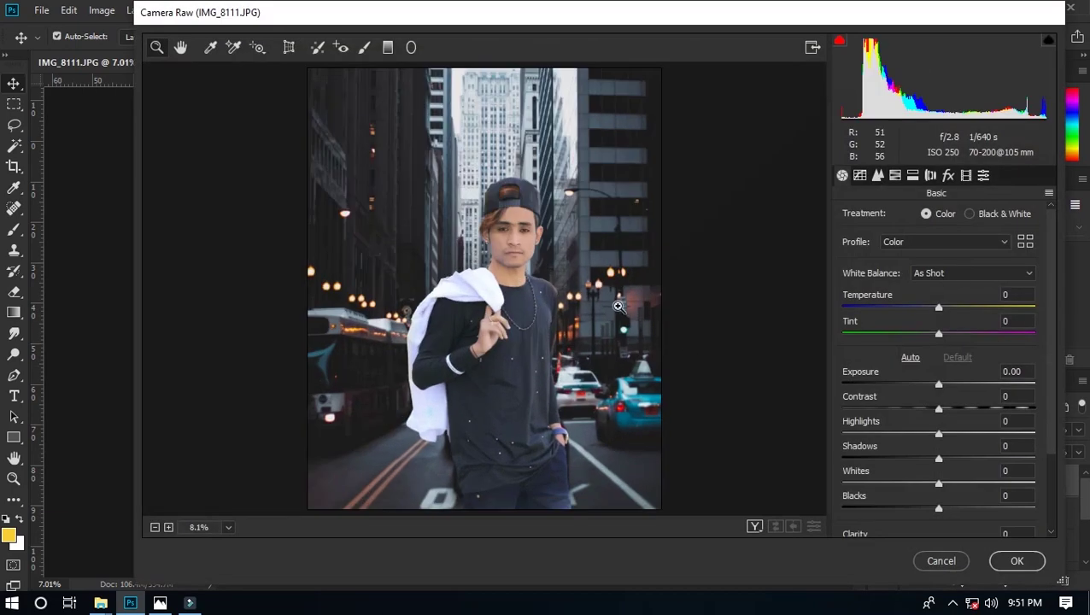
scroll(948, 515, down, 2)
drag(938, 471, 960, 471)
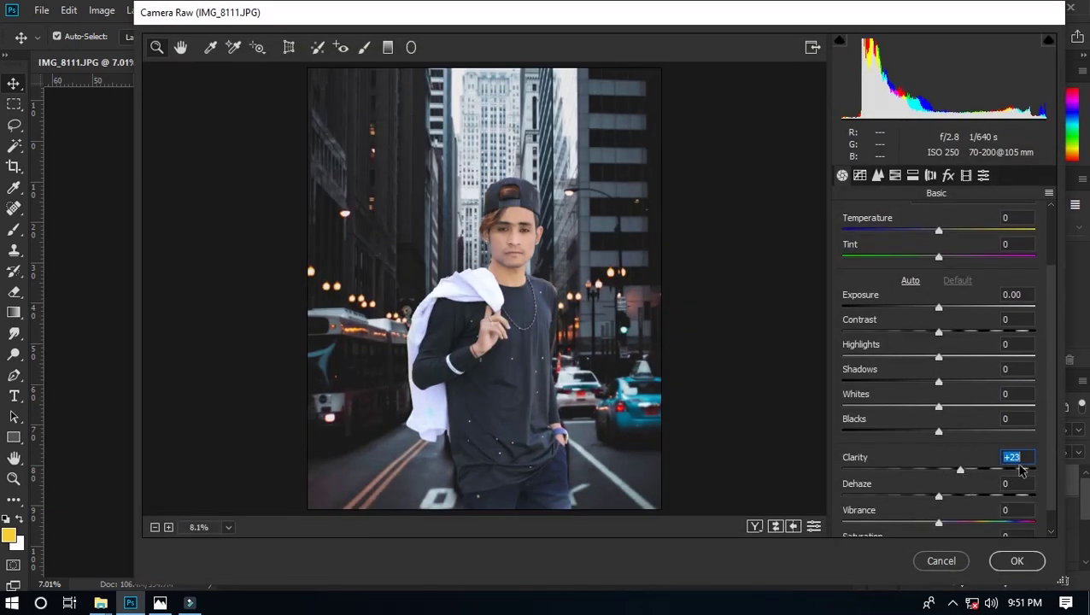
text(30)
key(Tab)
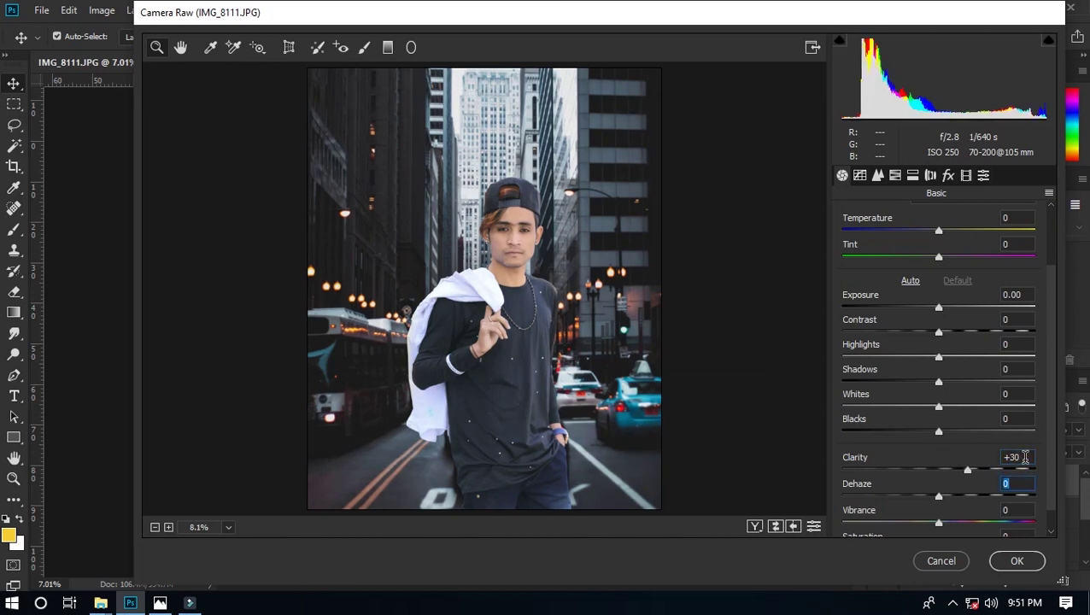
text(20)
key(Tab)
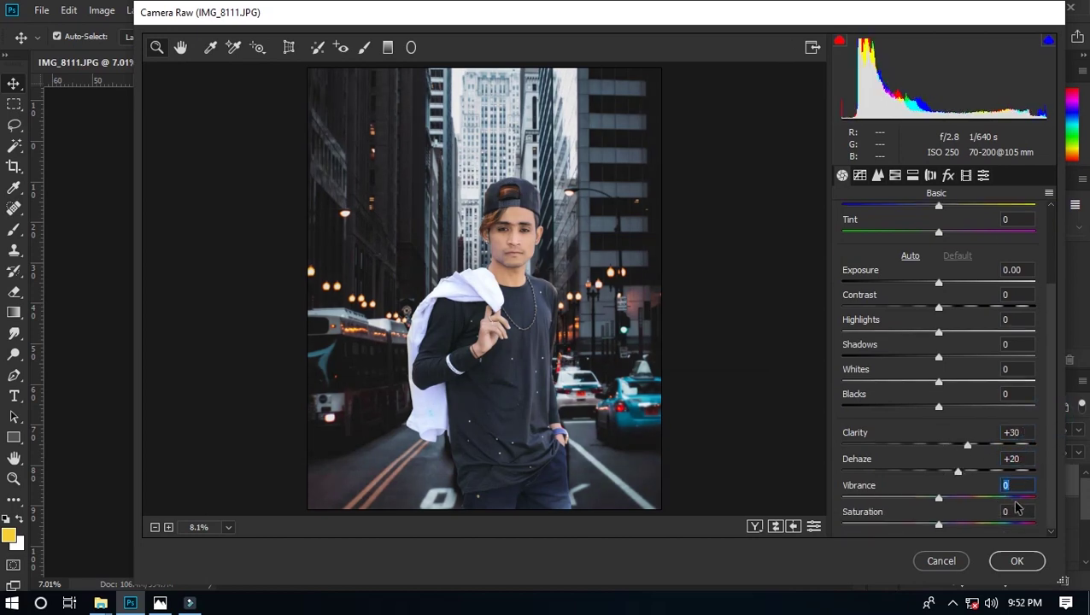
click(1016, 560)
- Lower the street background's saturation to -31 with Hue/Saturation
click(954, 547)
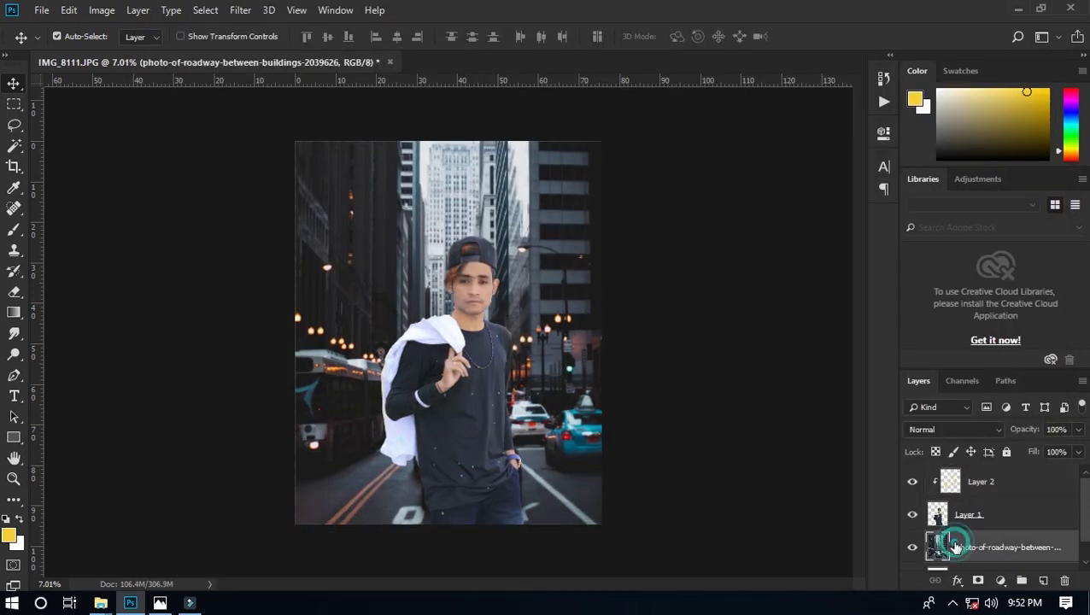
click(102, 10)
click(299, 136)
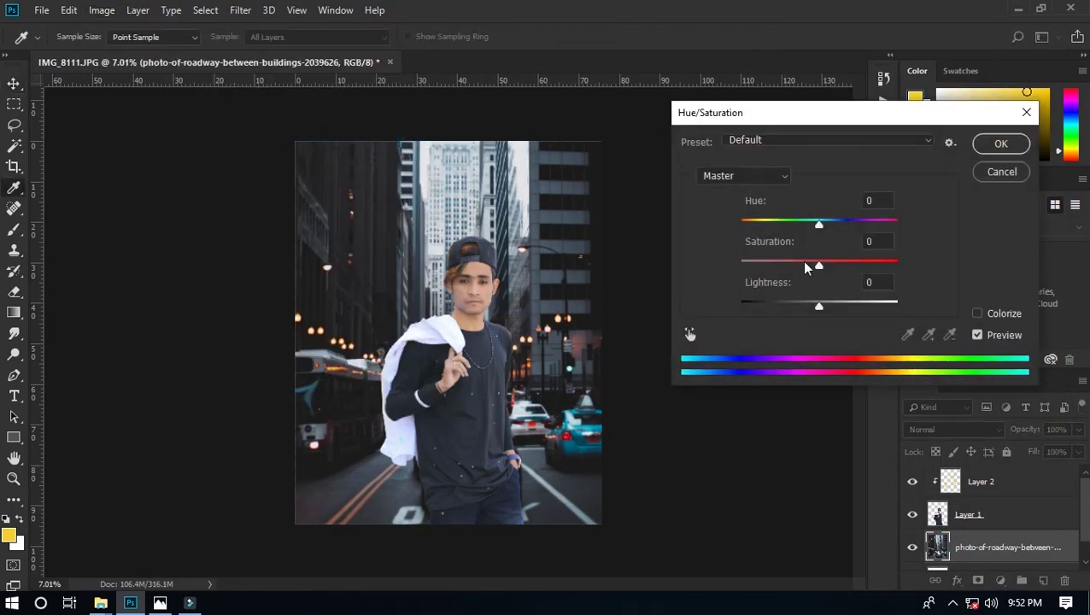
drag(804, 267, 795, 268)
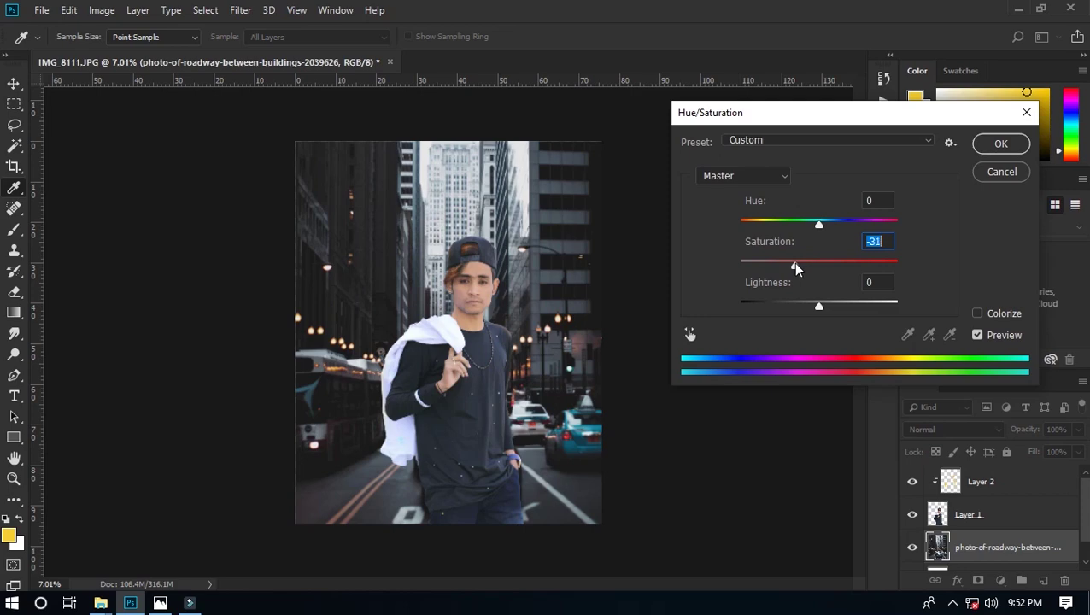
key(Return)
- Select Layer 2 and stamp the visible image into a new merged layer
key(v)
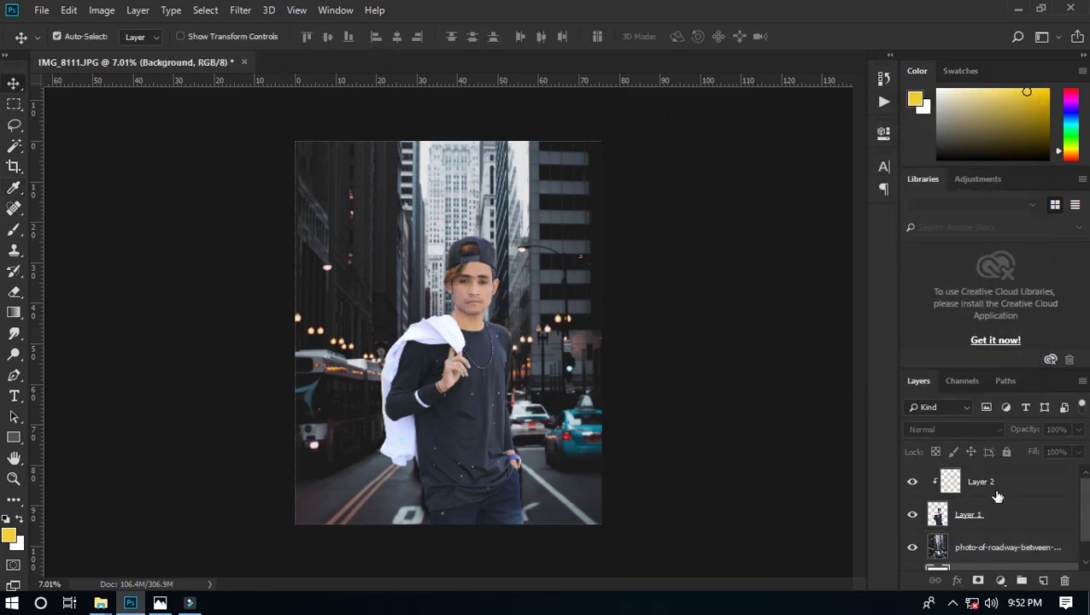
click(996, 488)
key(ctrl+j)
key(ctrl+alt+shift+e)
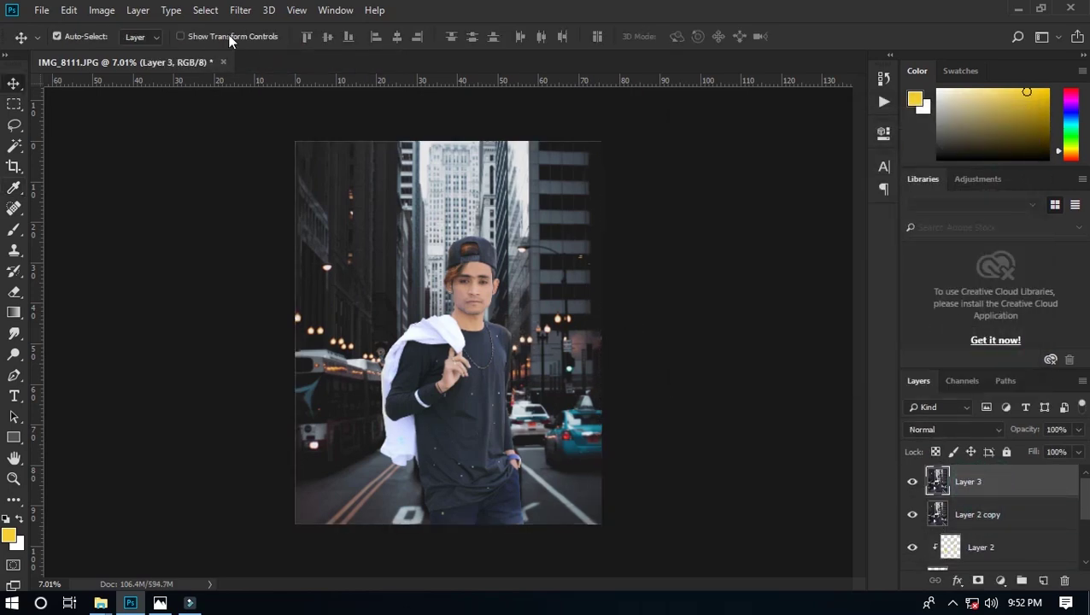
click(240, 10)
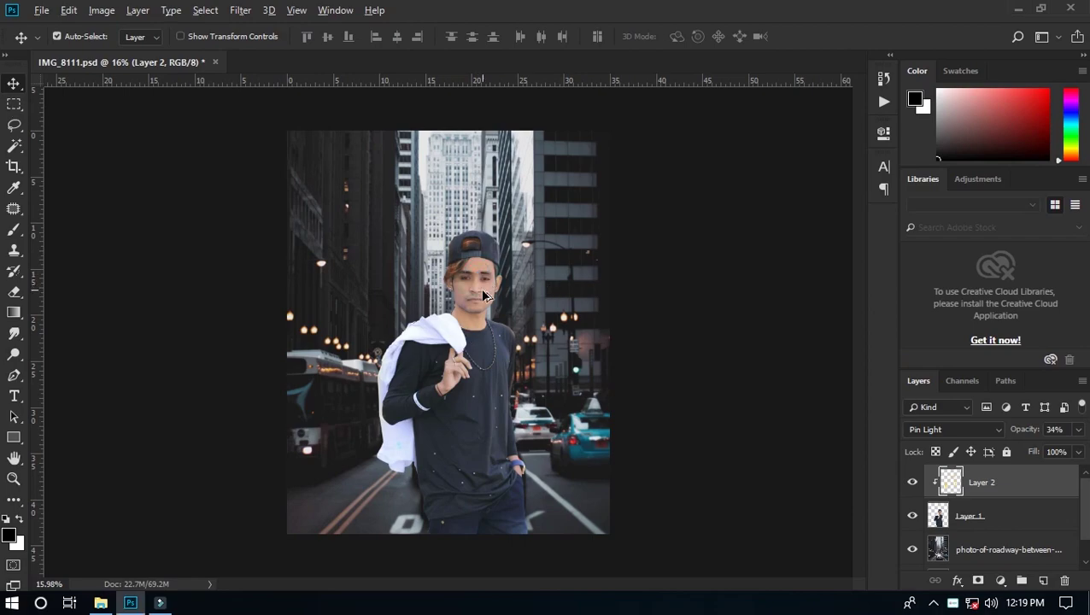
- Open the Layer Style settings for the man's layer
scroll(480, 288, up, 5)
scroll(480, 289, down, 8)
scroll(480, 288, up, 3)
scroll(513, 318, up, 5)
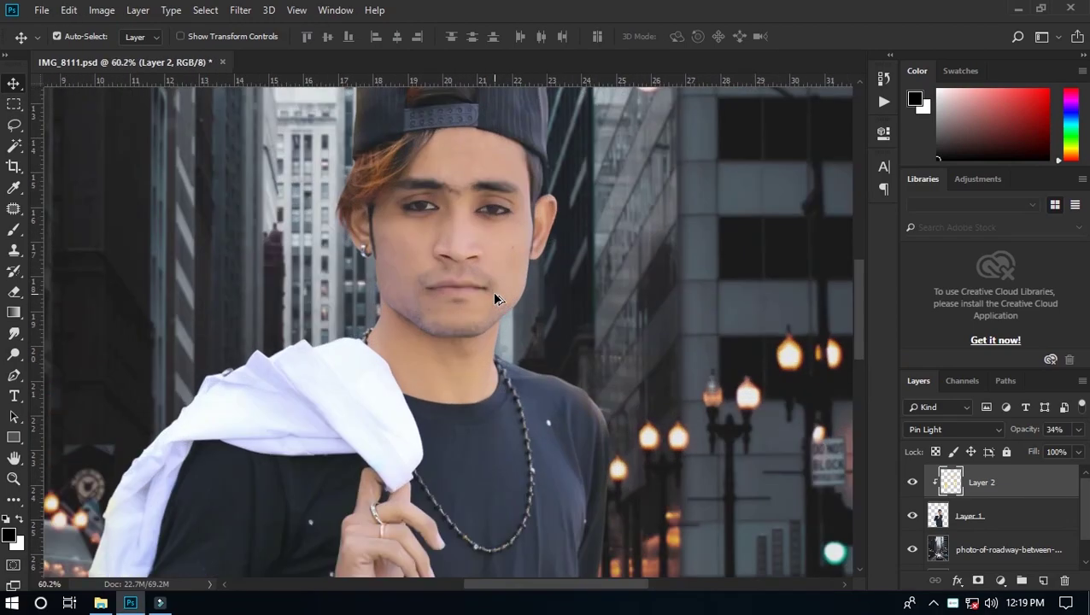
scroll(492, 291, down, 6)
scroll(485, 245, up, 1)
scroll(485, 245, up, 1)
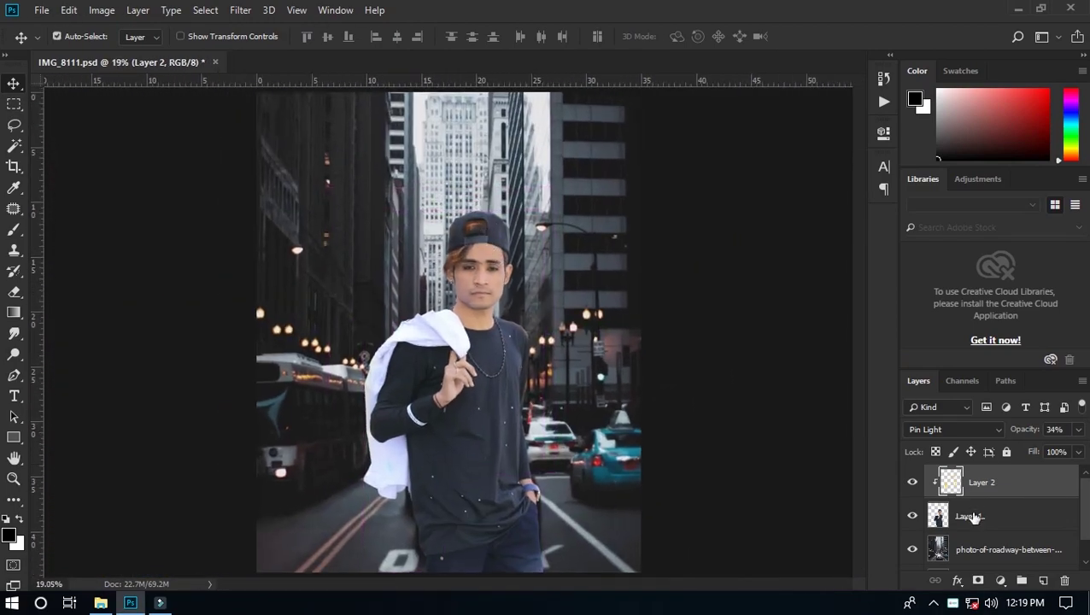
click(974, 515)
right_click(978, 516)
click(869, 26)
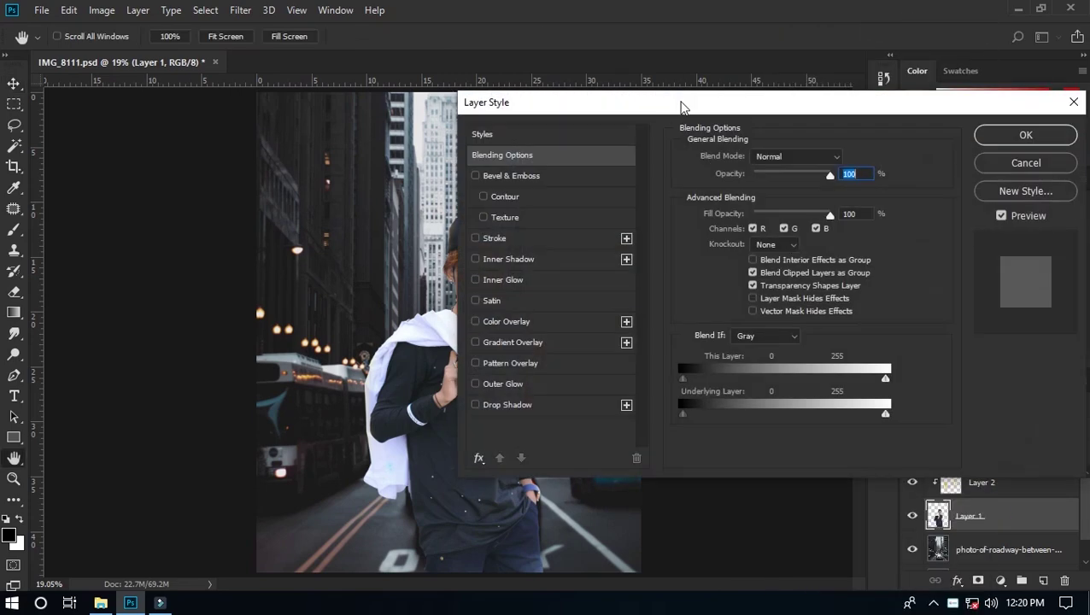
- Replace the Inner Glow with an Inner Shadow in Overlay blending
drag(681, 107, 835, 85)
click(659, 254)
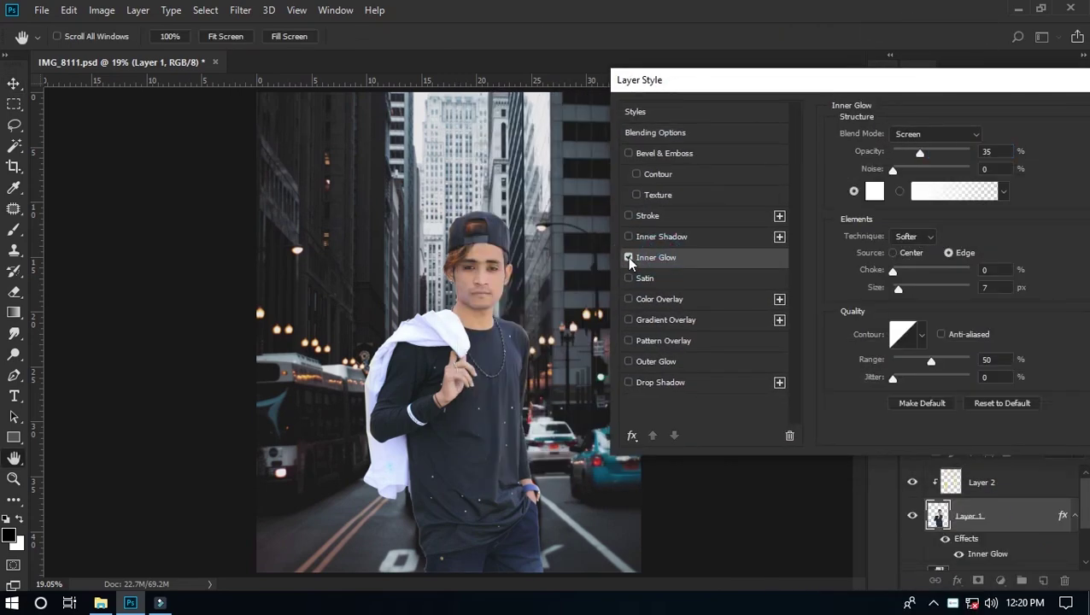
click(628, 257)
click(628, 237)
click(684, 236)
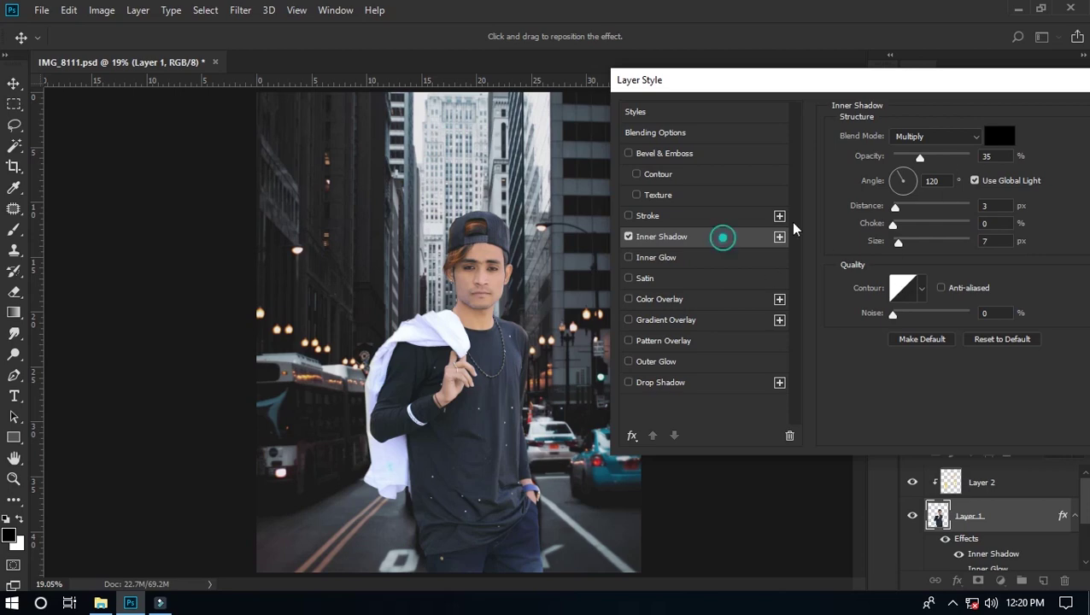
click(937, 136)
click(912, 335)
- Make the inner shadow orange at 61% opacity, distance 19, choke 30%, size 32
click(999, 135)
text(f4f2f2)
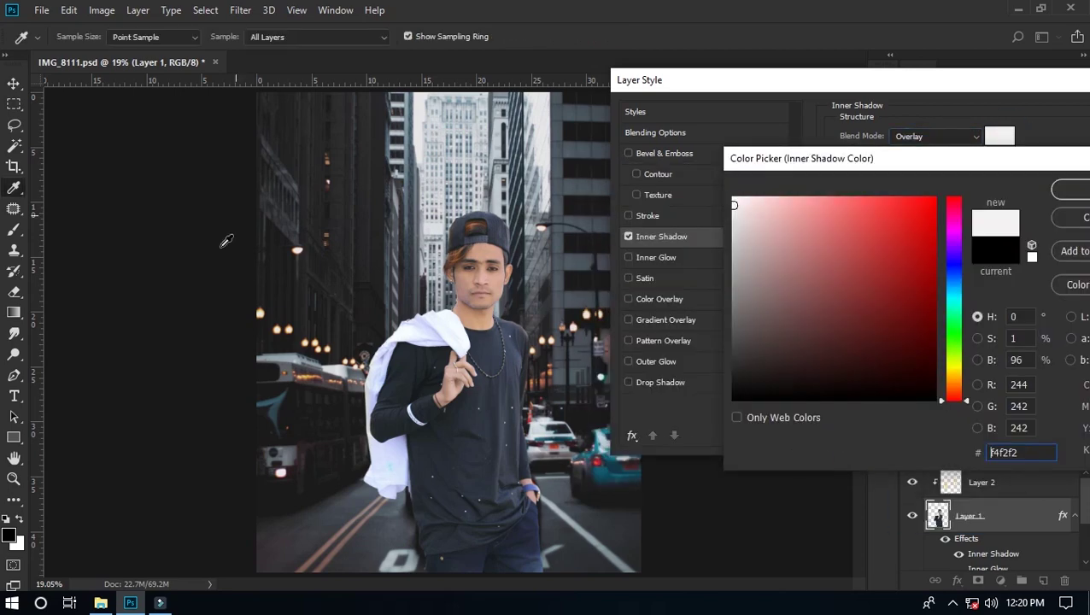
click(288, 329)
click(316, 371)
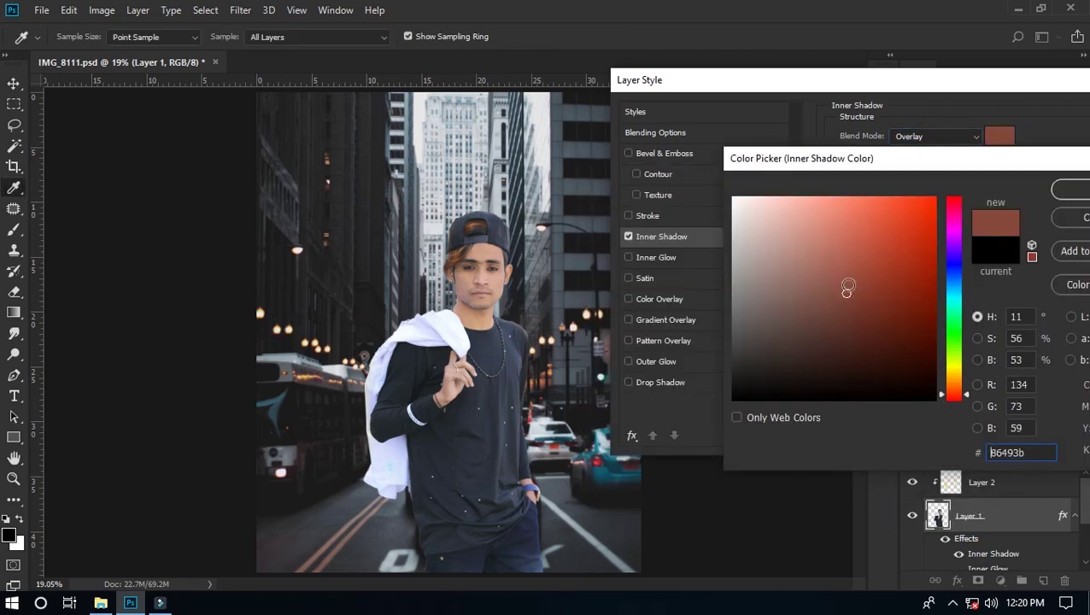
drag(991, 399, 968, 388)
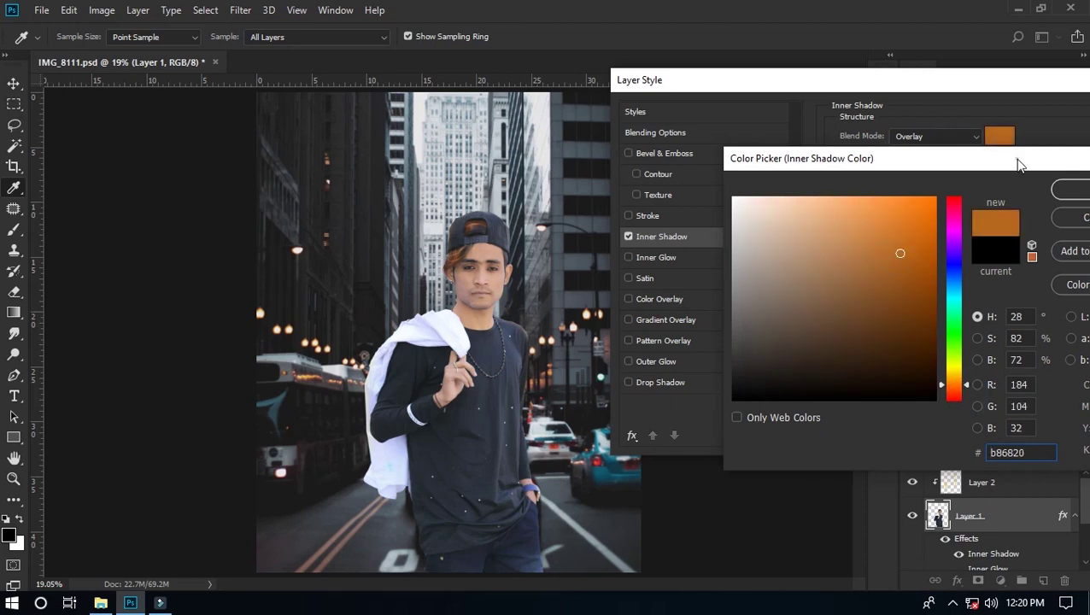
drag(1016, 163, 942, 160)
click(835, 225)
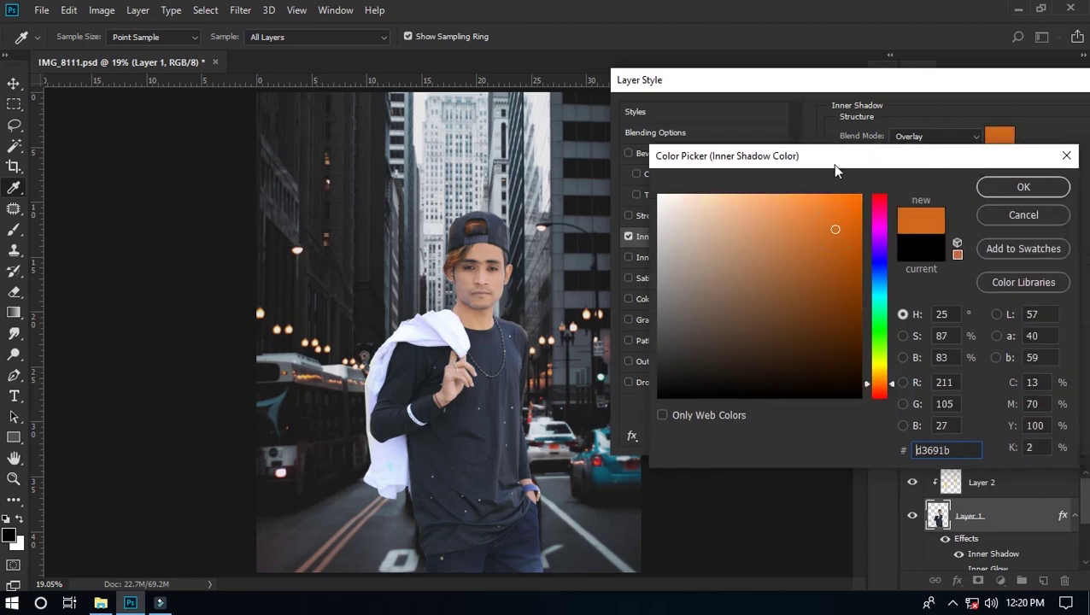
key(Return)
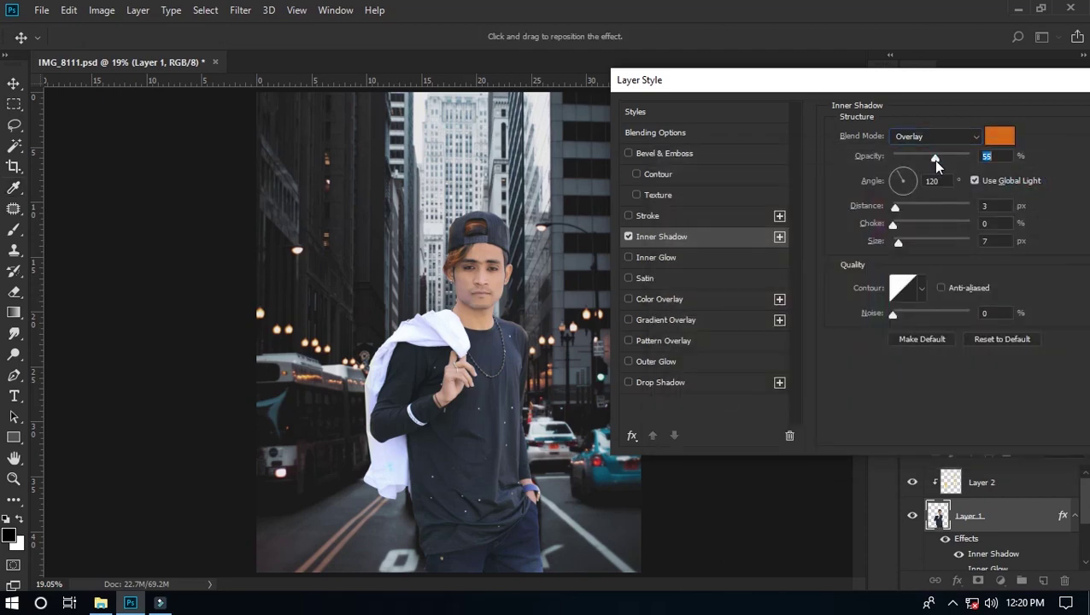
drag(926, 159, 945, 159)
drag(905, 210, 918, 246)
- Change the inner shadow colour to a pale, near-white peach
click(996, 140)
click(709, 209)
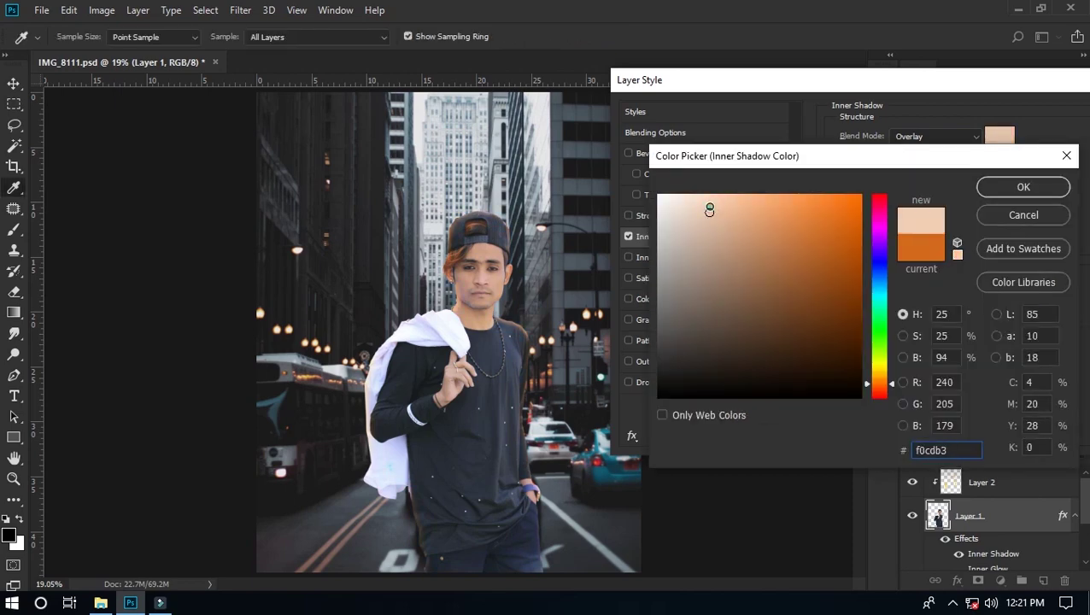
drag(702, 211, 678, 208)
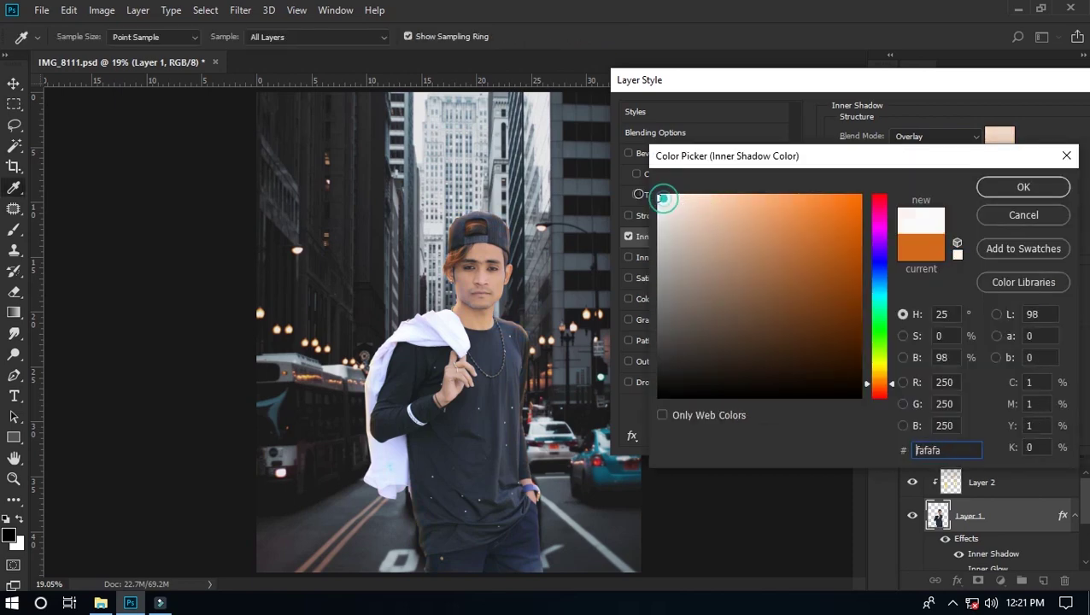
click(1022, 187)
- Set the shadow to choke 17%, distance 5, 50% opacity and 133° angle
mouse_move(905, 225)
mouse_down()
mouse_move(921, 227)
mouse_move(909, 252)
mouse_up()
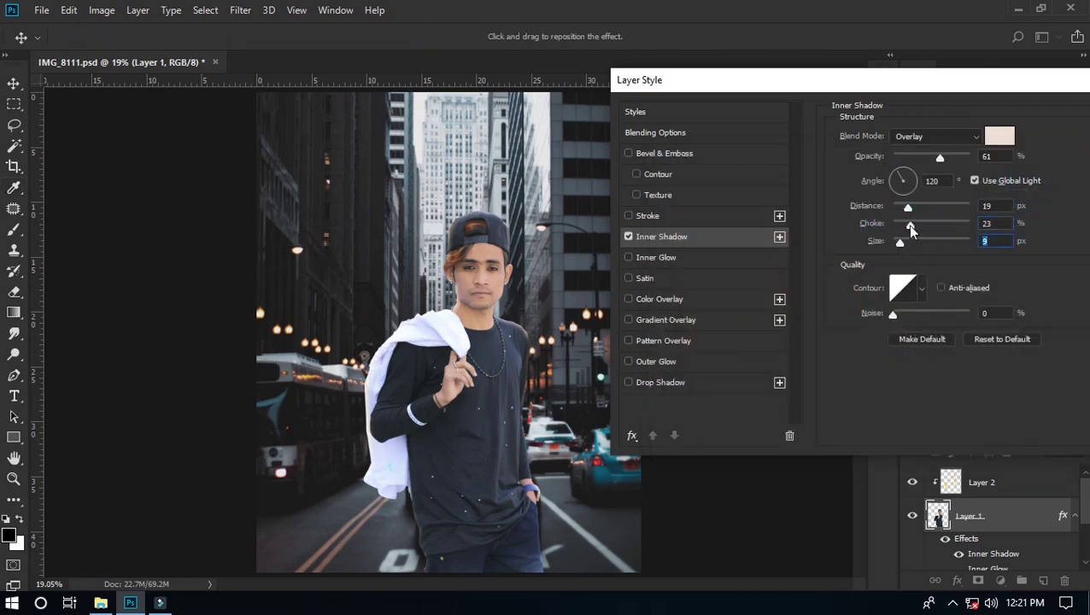
mouse_move(908, 208)
mouse_down()
mouse_move(916, 216)
mouse_move(907, 241)
mouse_move(907, 229)
mouse_up()
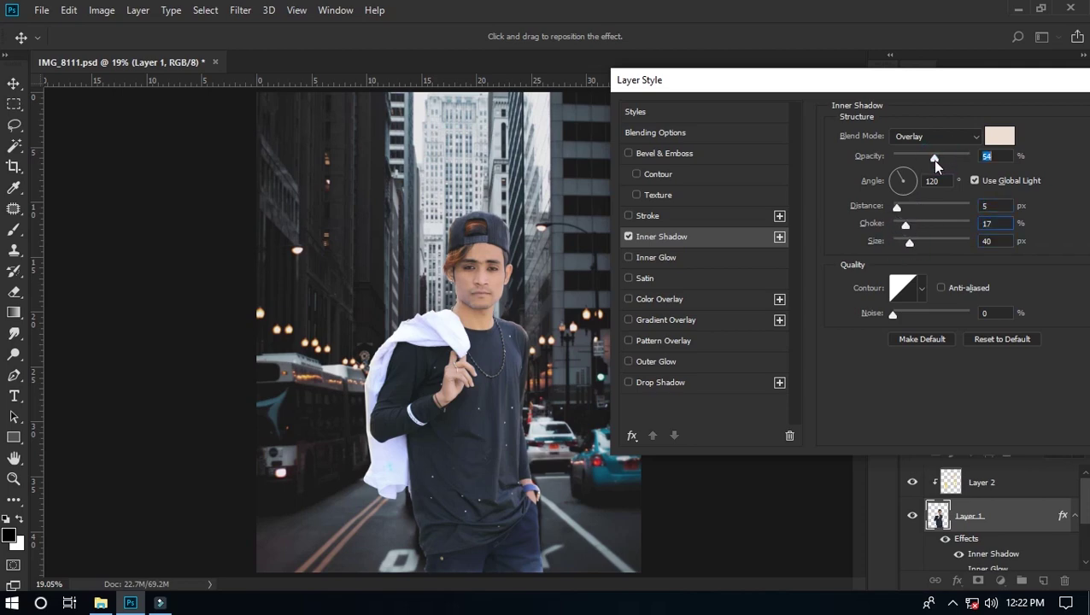
drag(934, 160, 930, 160)
drag(948, 79, 978, 107)
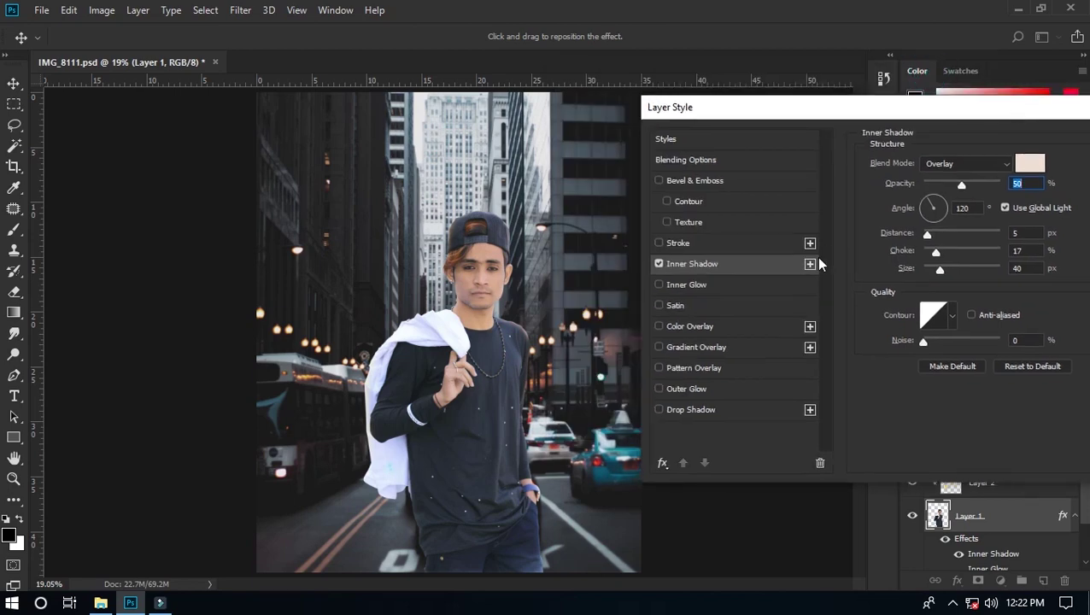
click(659, 264)
click(659, 264)
click(659, 263)
click(658, 264)
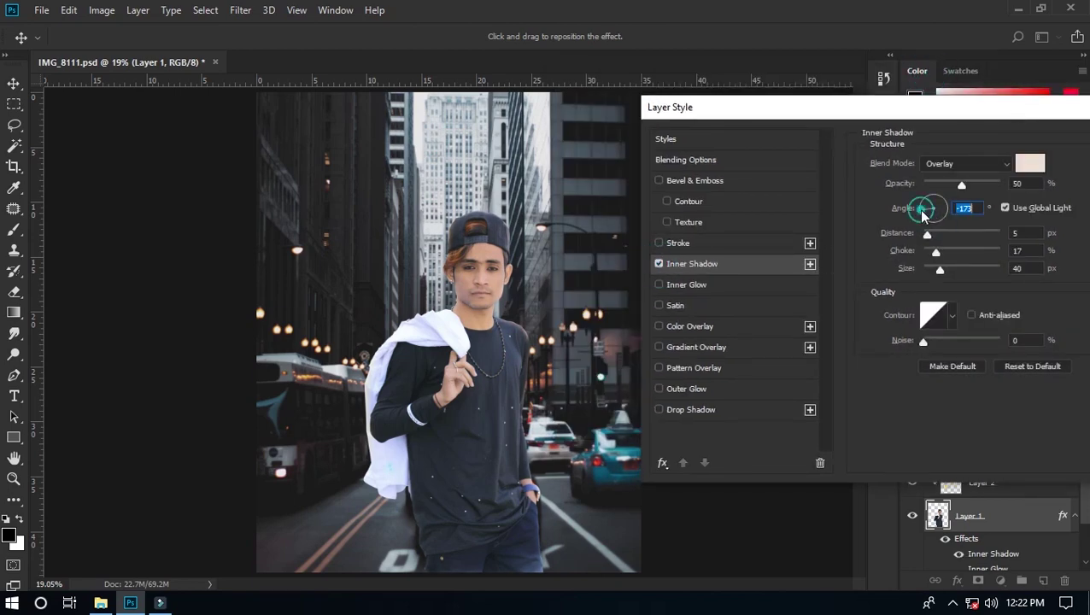
drag(923, 215, 928, 204)
click(658, 264)
- Add a second inner shadow and colour it orange
click(810, 264)
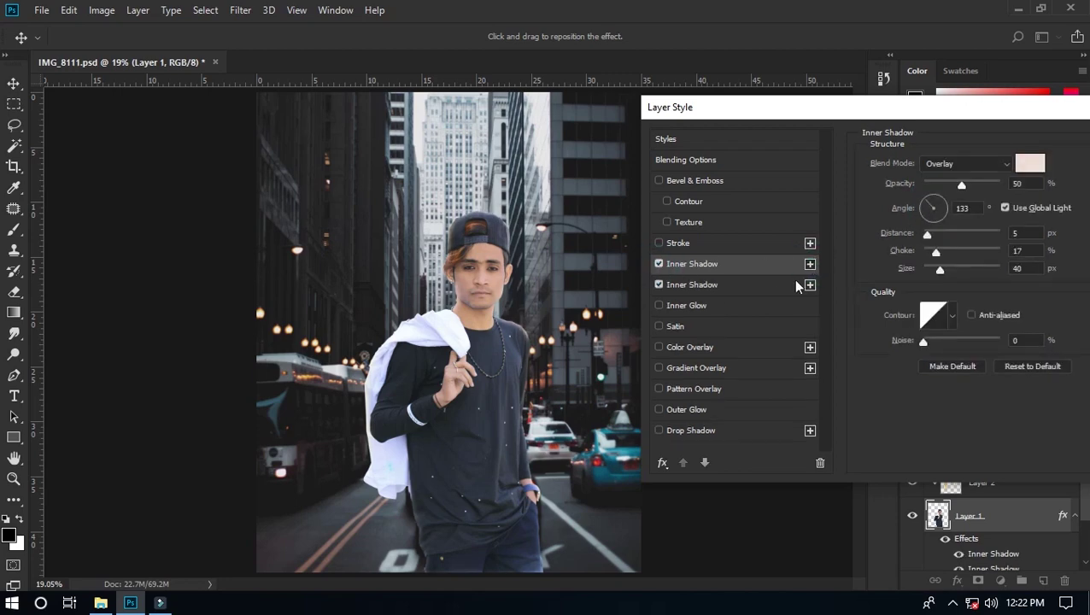
click(797, 286)
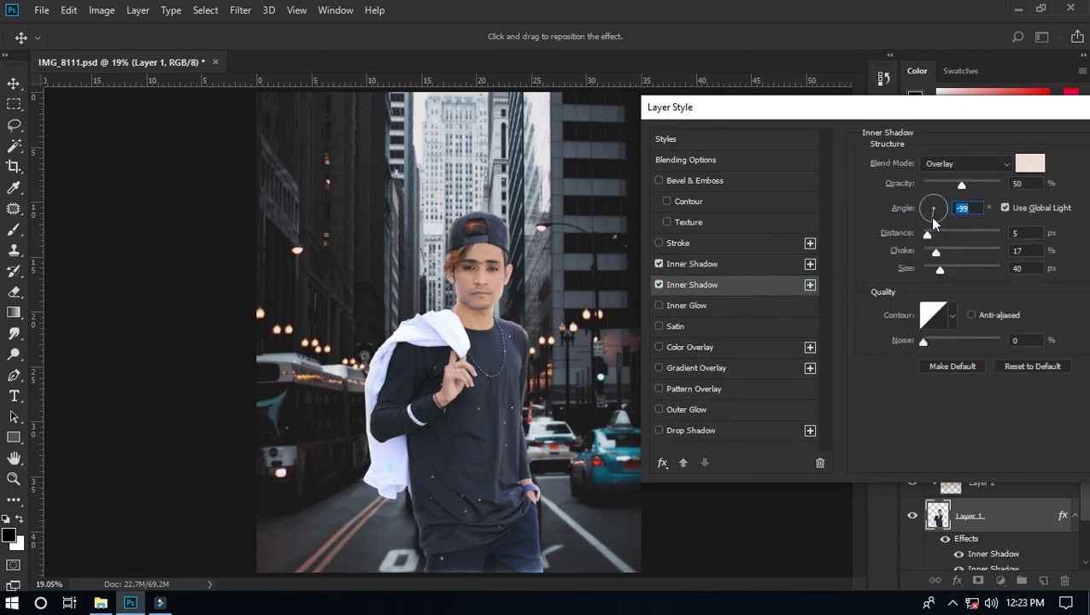
click(1029, 163)
click(749, 220)
mouse_move(749, 220)
mouse_down()
mouse_move(818, 236)
mouse_move(783, 224)
mouse_up()
key(Return)
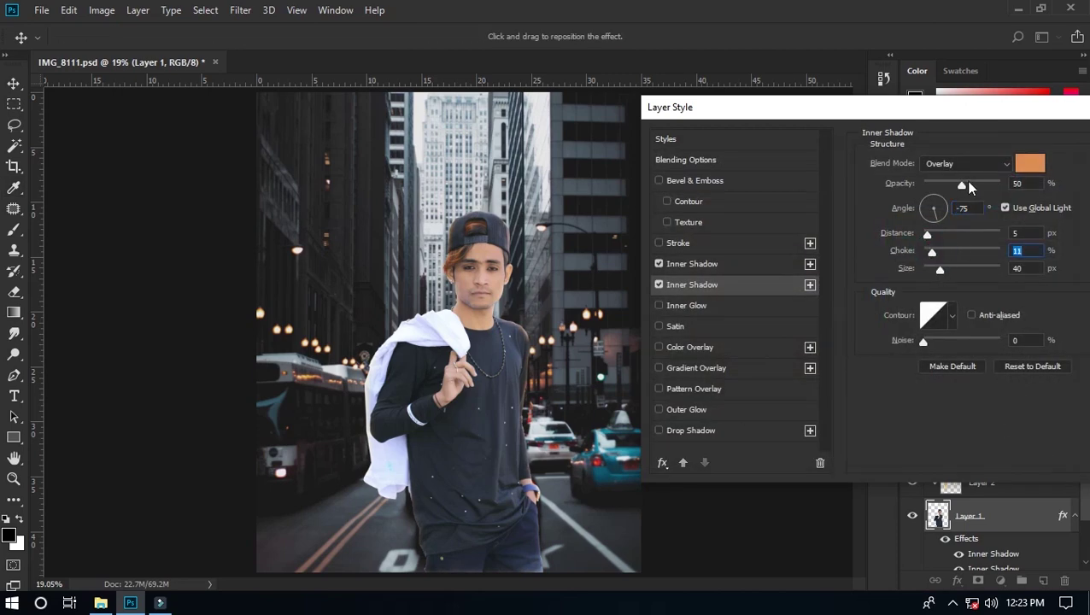
- Raise the second shadow to 55% opacity and apply the layer style
drag(962, 186, 966, 187)
click(659, 285)
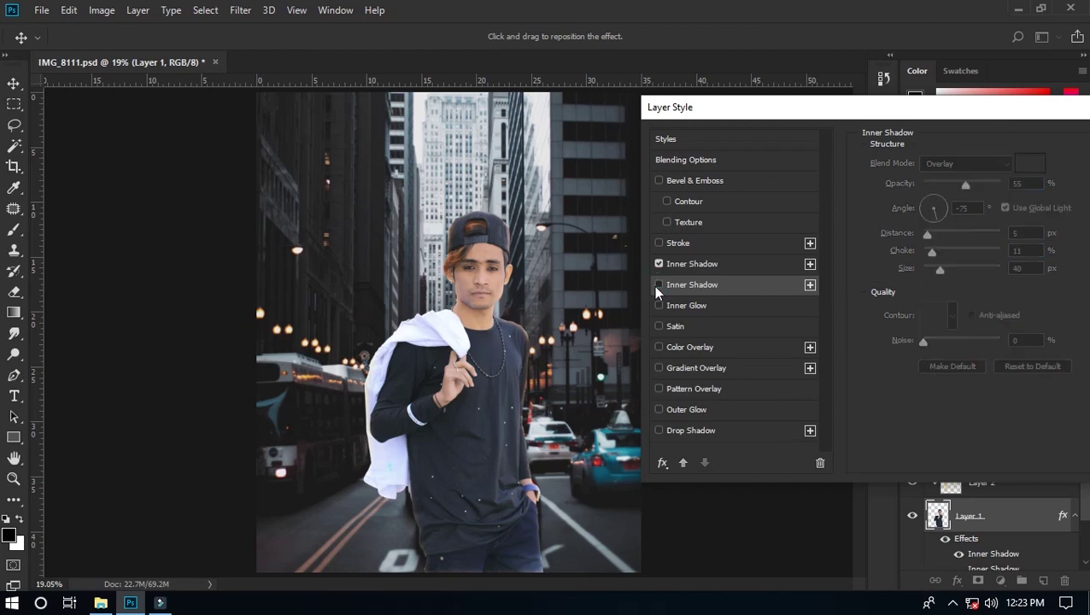
click(658, 284)
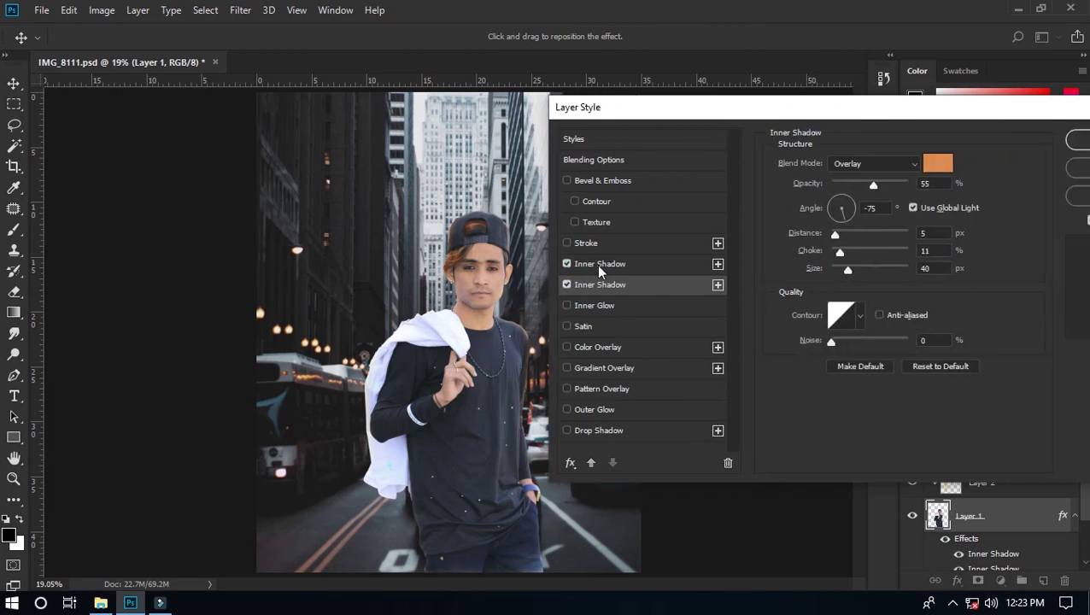
click(1083, 141)
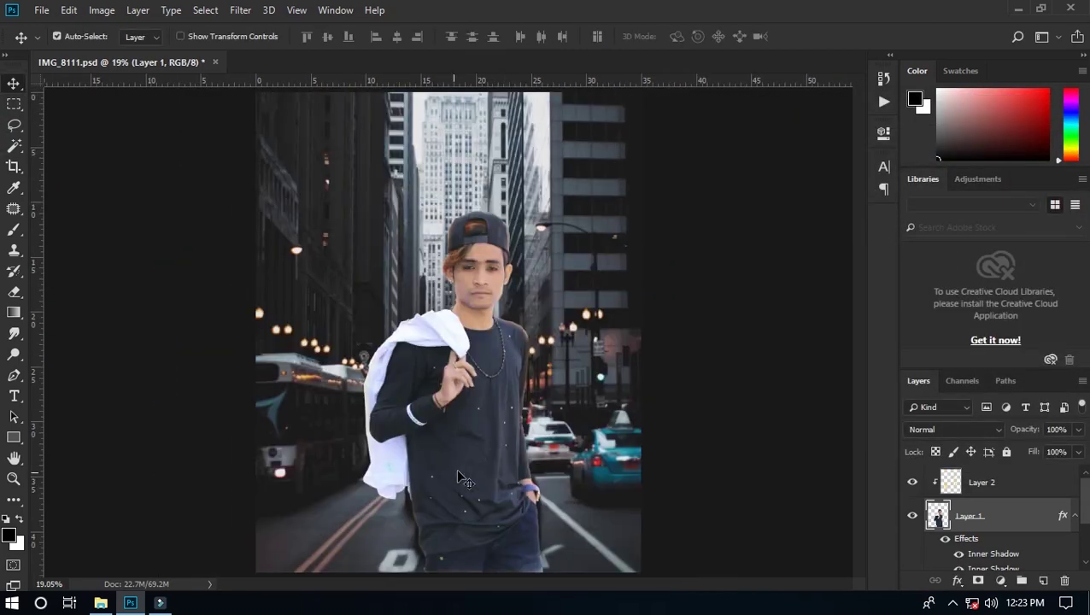
- Split Layer 1's inner shadow effects into separate clipped layers
right_click(1061, 515)
click(999, 482)
key(Return)
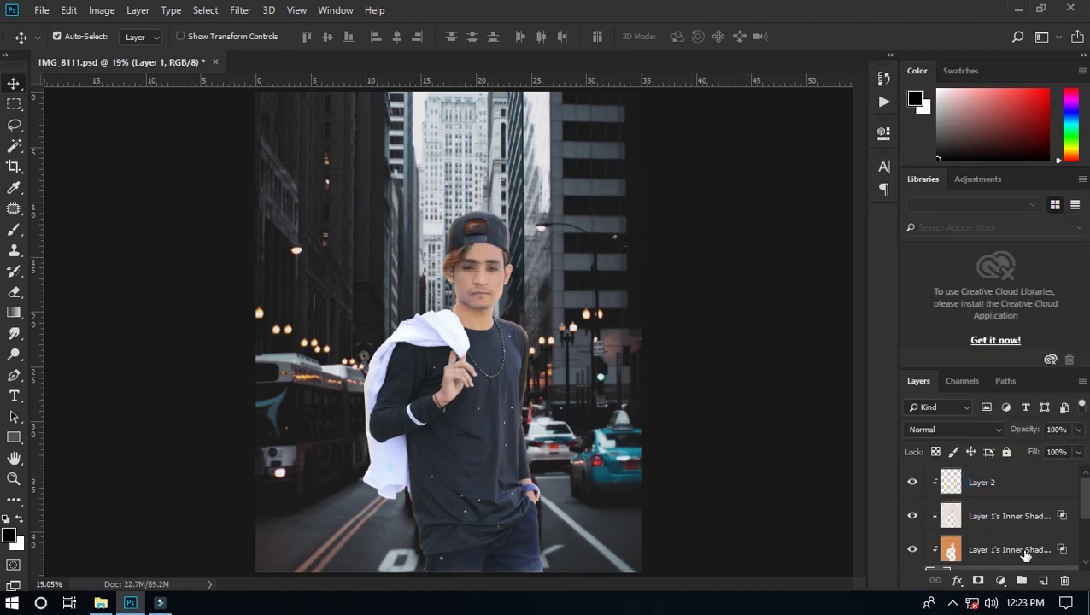
- Add white layer masks to the pale and orange inner shadow layers, with black brush ready
click(980, 581)
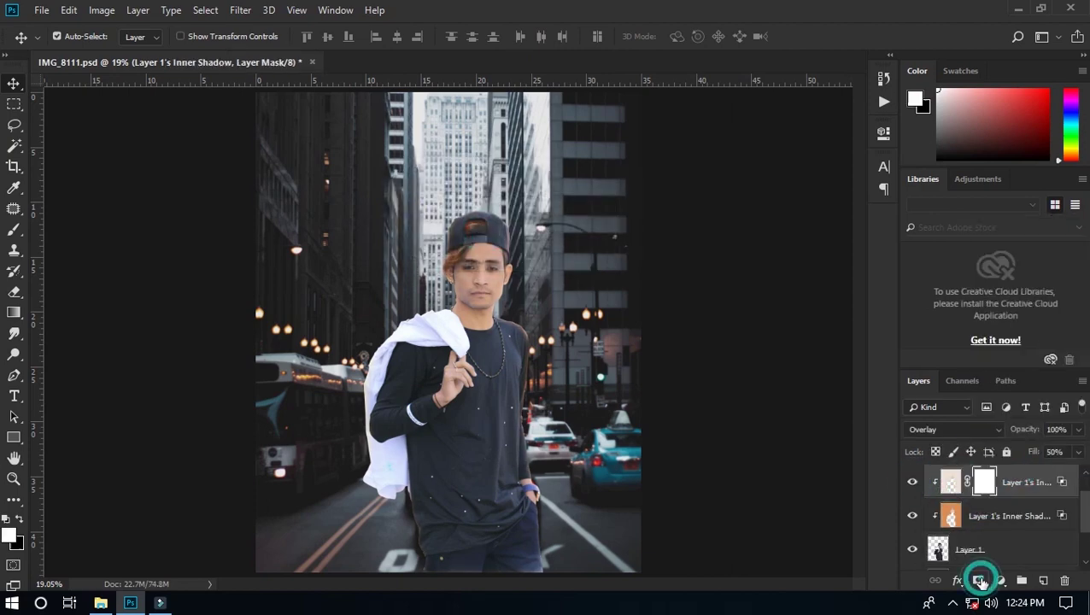
click(14, 229)
click(68, 36)
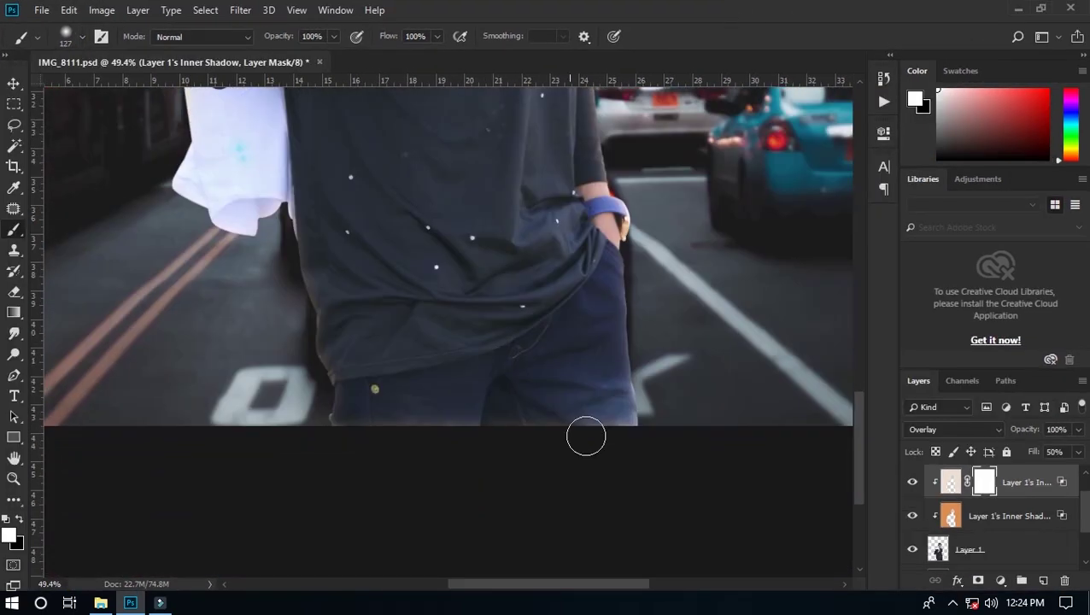
key(x)
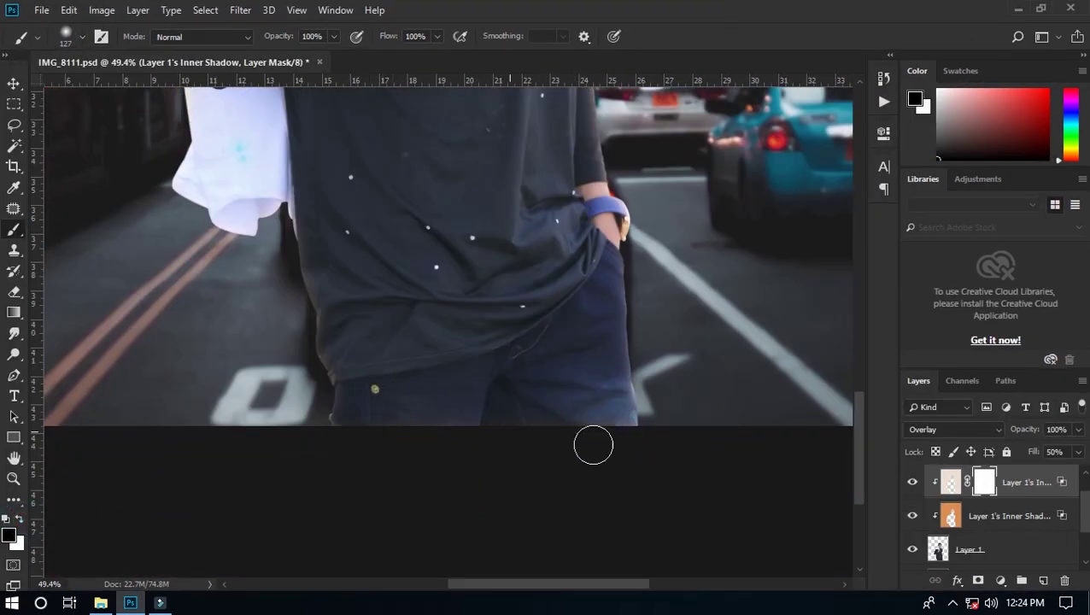
click(1008, 515)
click(978, 580)
- Hide the orange shadow layer to compare, and select the pale inner shadow layer
scroll(447, 438, down, 3)
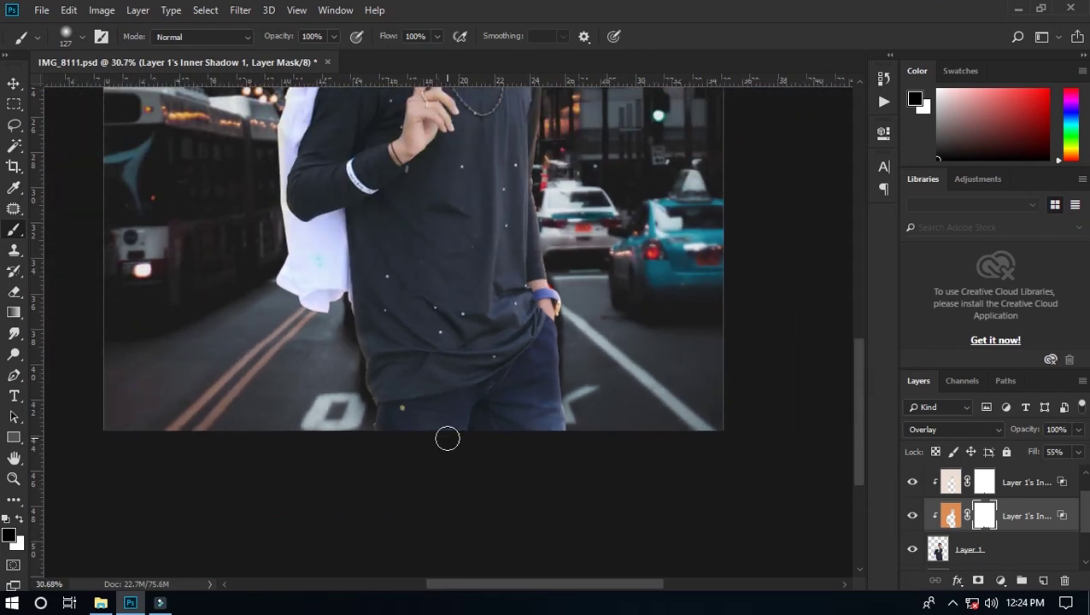
click(912, 516)
click(913, 485)
scroll(425, 457, down, 1)
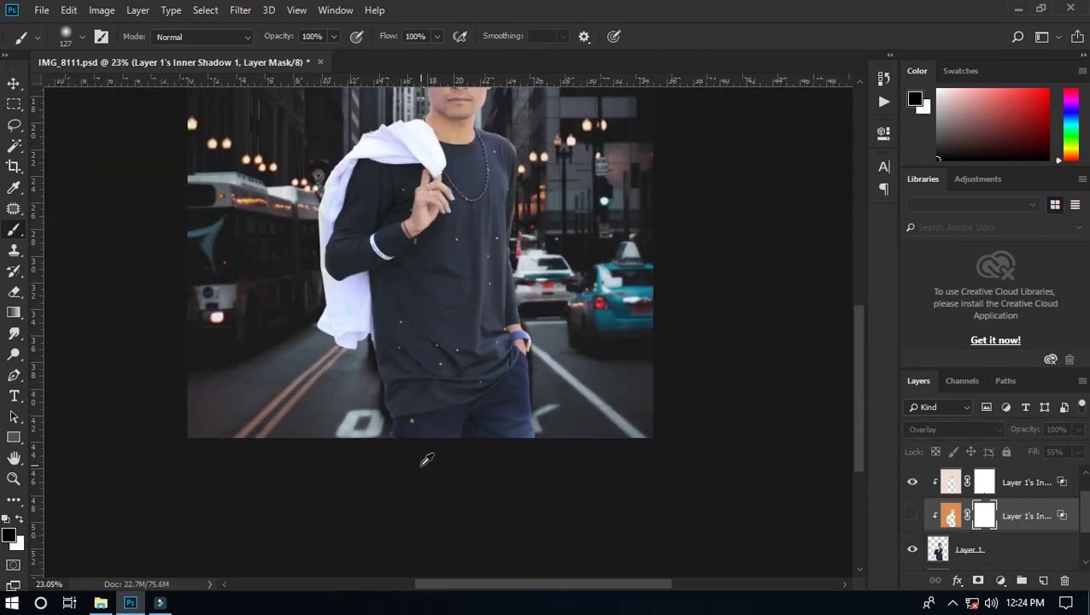
scroll(425, 457, down, 1)
key(alt+bracketright)
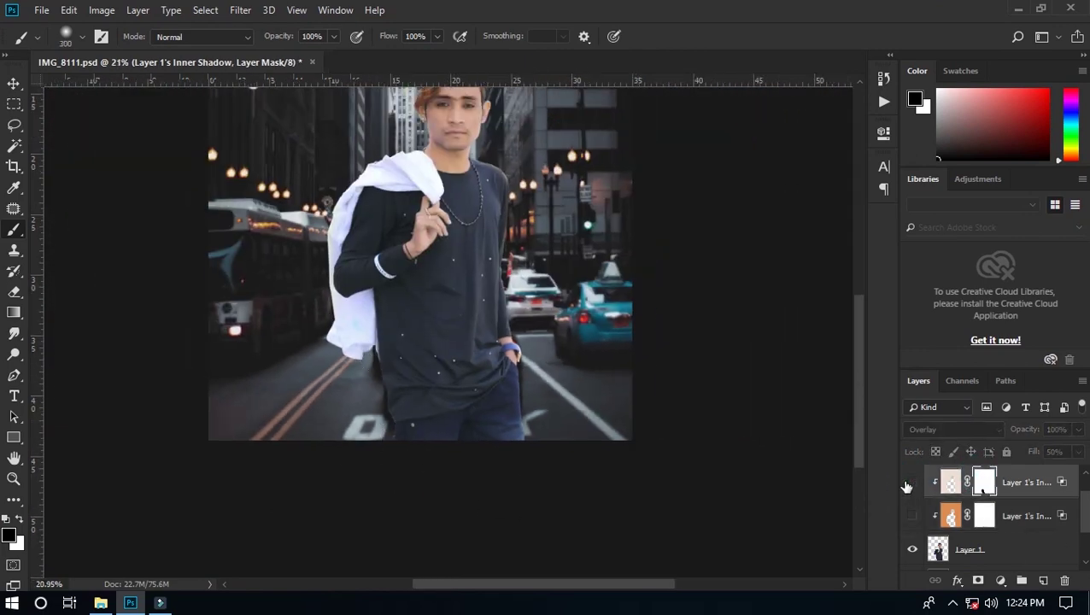
scroll(549, 512, up, 3)
scroll(479, 450, down, 2)
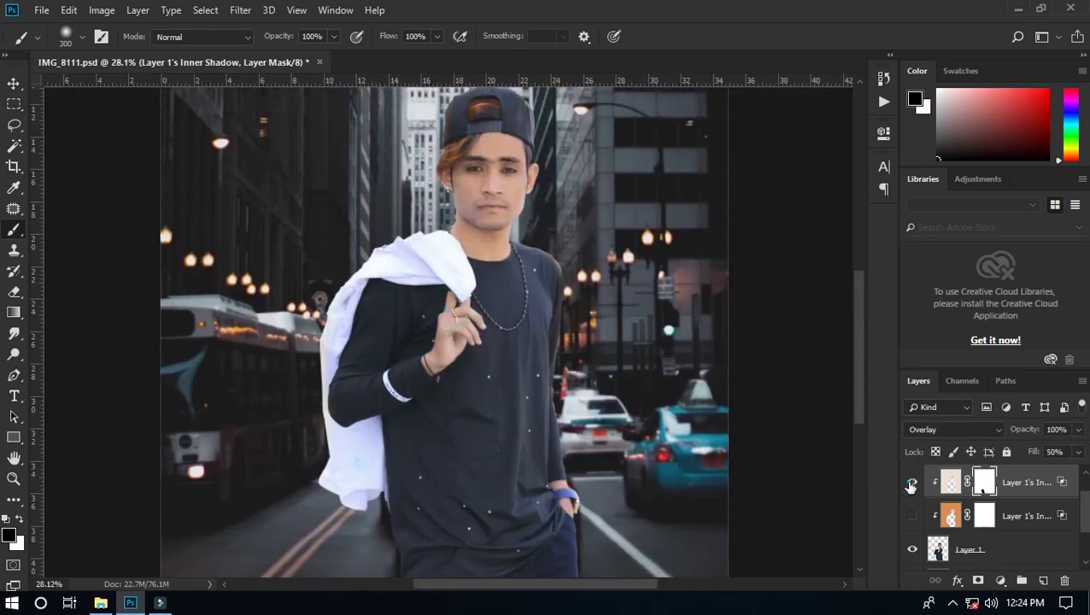
key(ctrl+shift+alt+n)
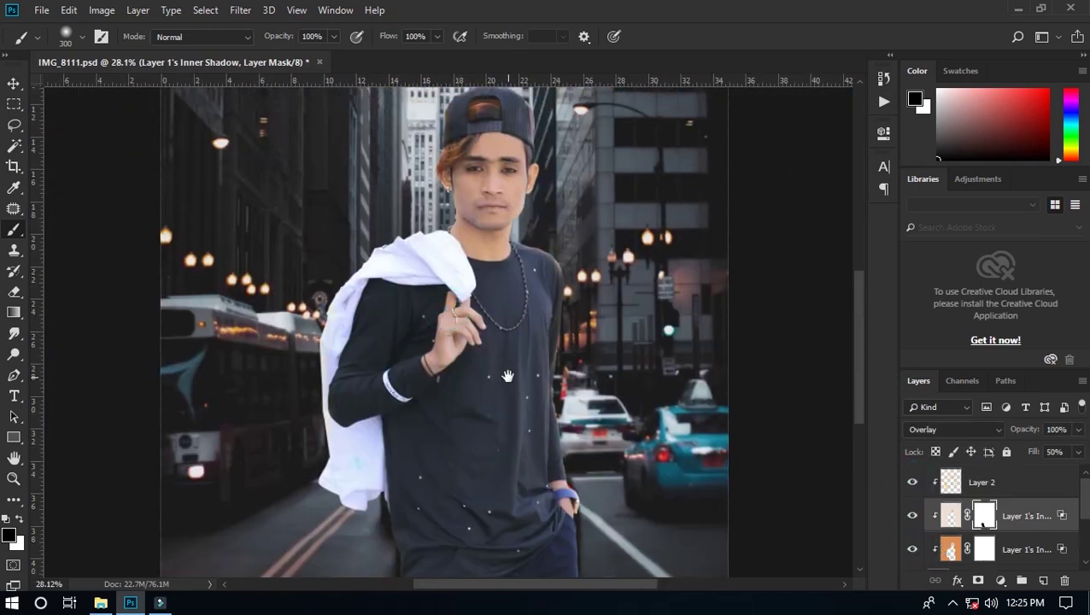
scroll(909, 480, down, 1)
- Hide Layer 2, show the orange shadow layer again, and select Layer 2
click(913, 482)
click(913, 516)
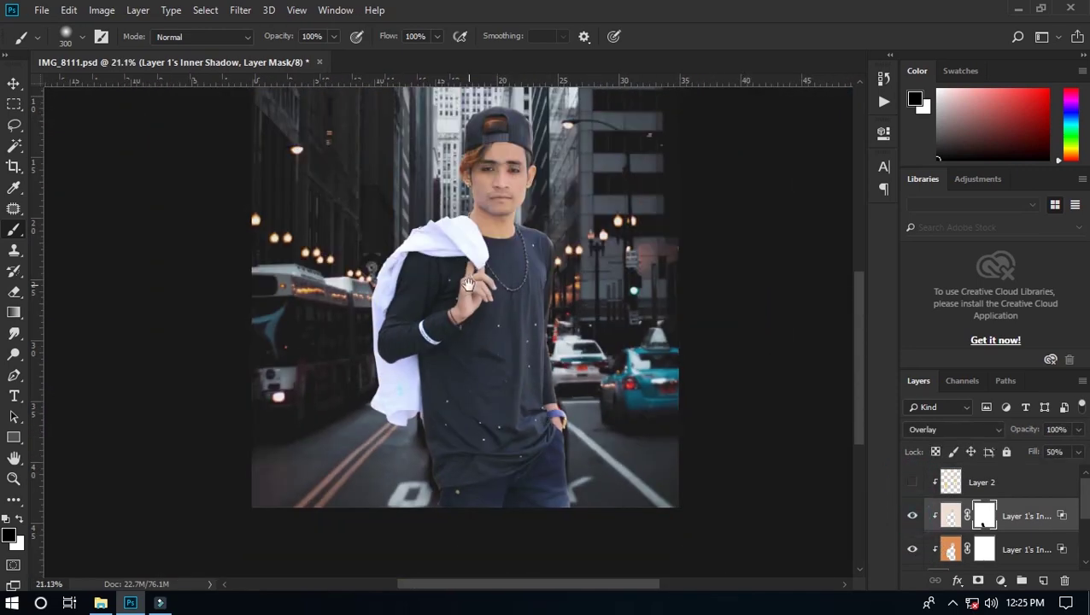
scroll(468, 284, down, 1)
scroll(720, 487, up, 2)
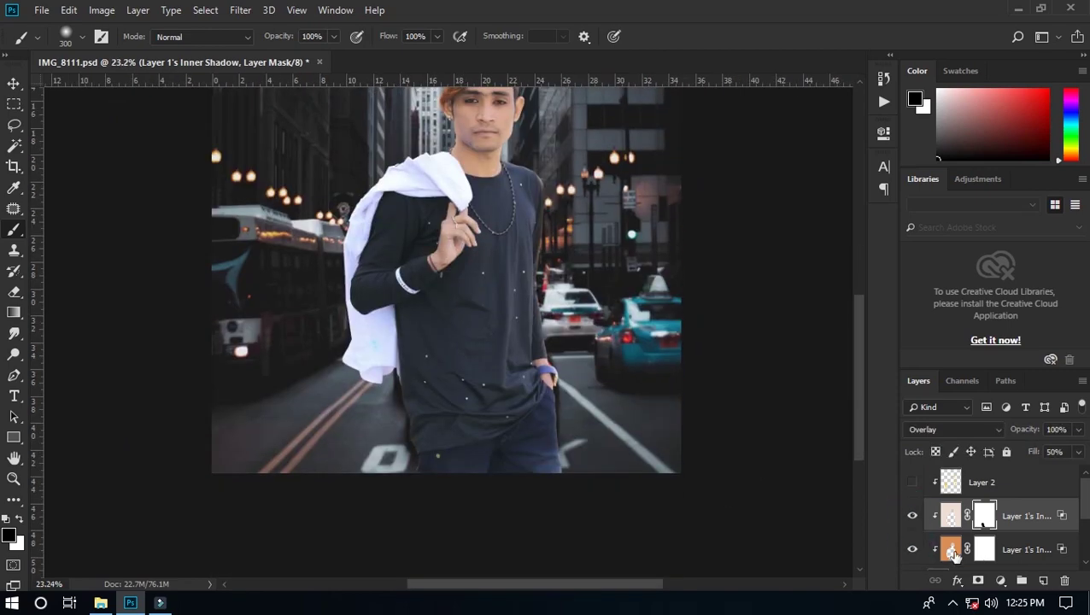
click(954, 553)
scroll(495, 376, down, 1)
scroll(980, 540, down, 1)
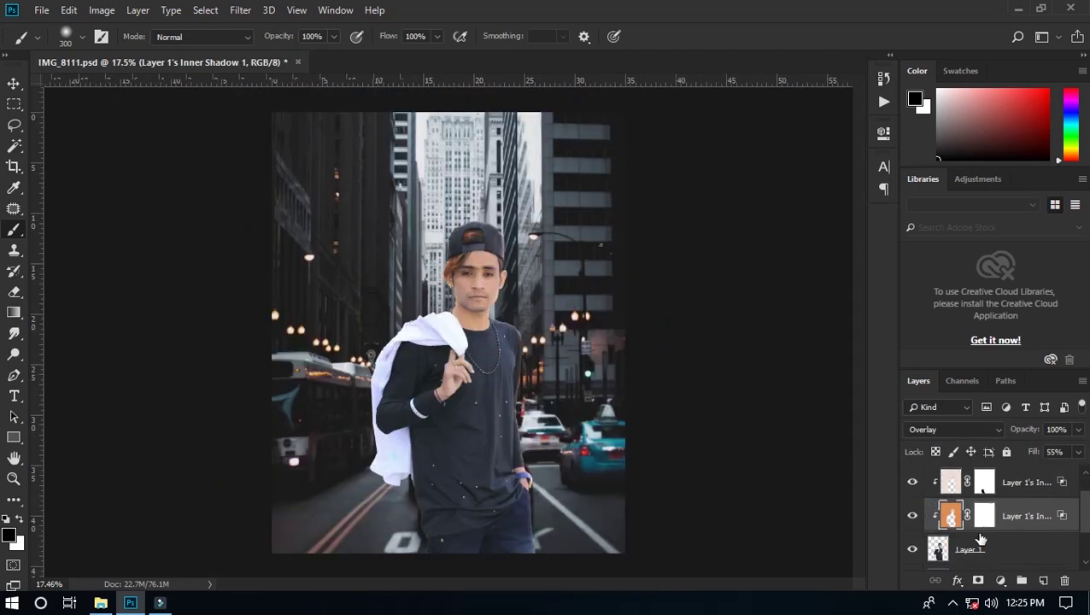
scroll(980, 540, up, 1)
click(982, 483)
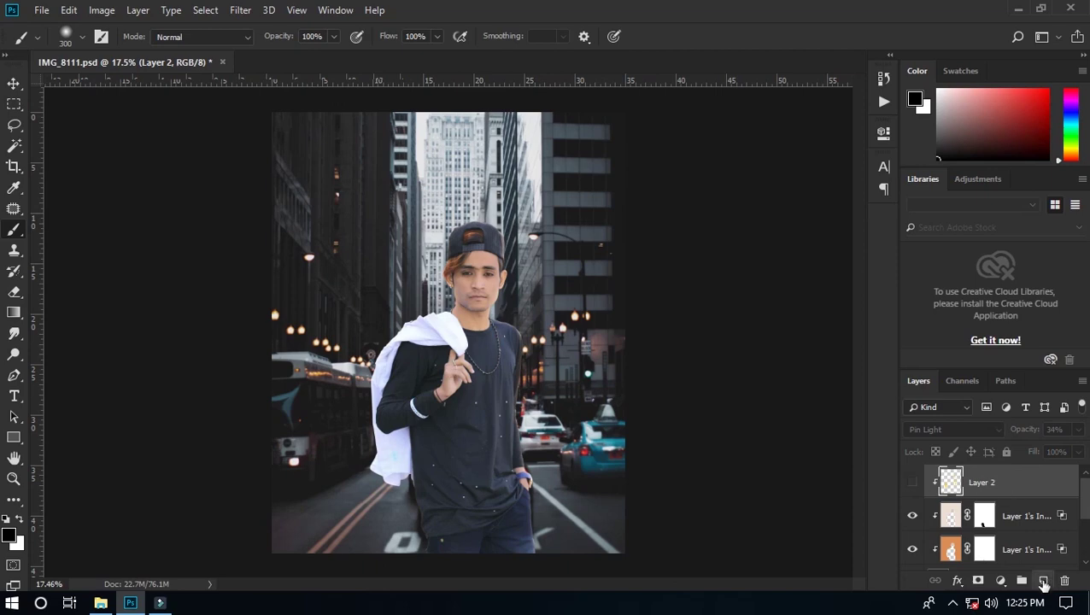
- Create a new Layer 3 above Layer 2, undoing a first black fill attempt
click(1043, 582)
key(shift+BackSpace)
click(551, 143)
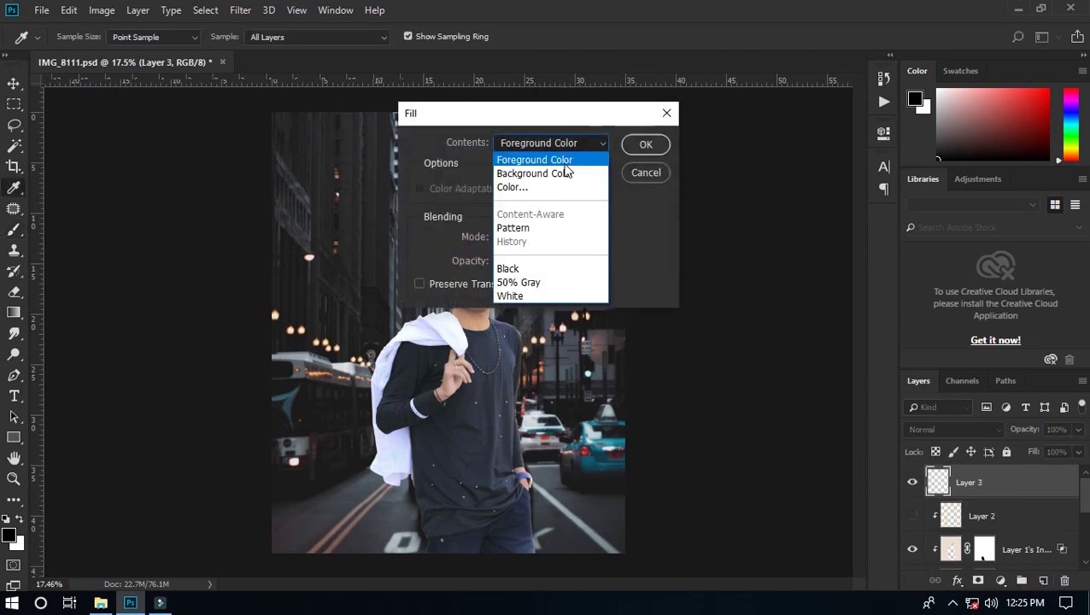
click(551, 118)
key(Return)
key(b)
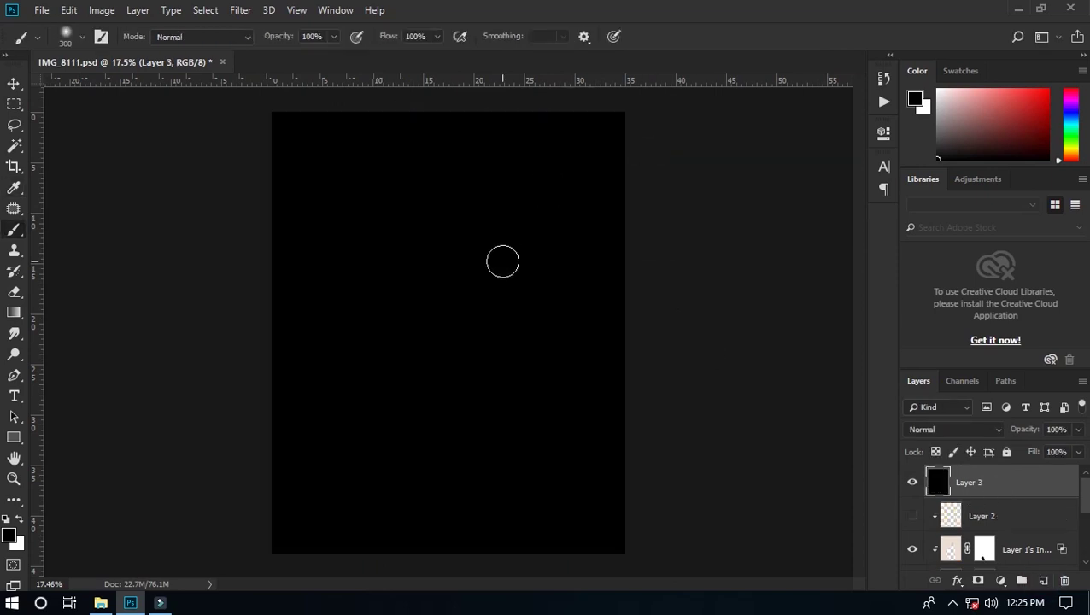
key(ctrl+z)
- Fill Layer 3 with a light grey sampled from the image
click(239, 10)
click(468, 343)
key(Return)
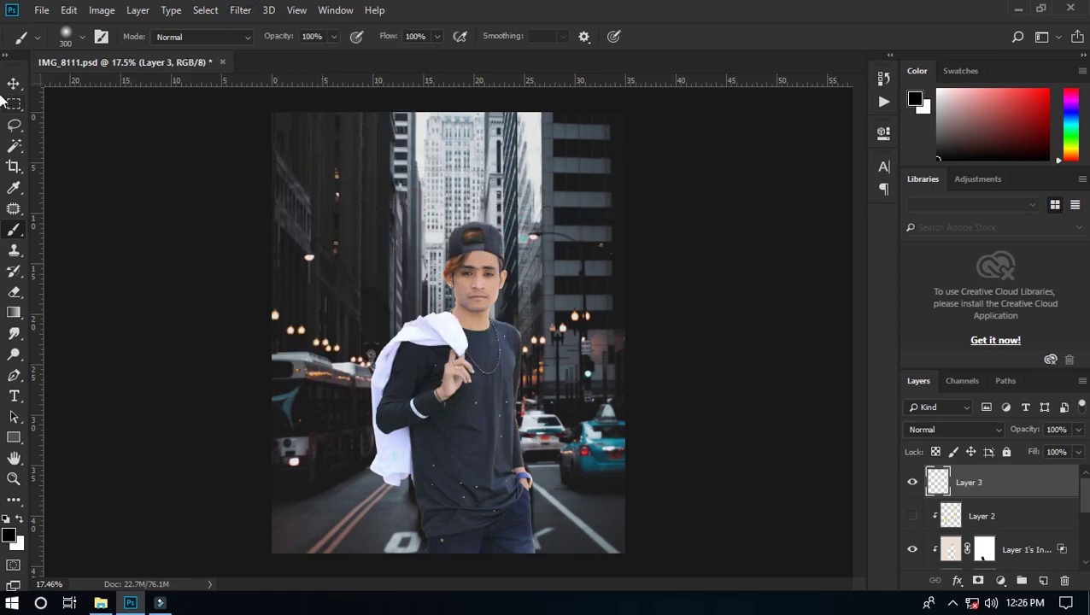
key(ctrl+plus)
click(8, 533)
click(660, 239)
click(1023, 186)
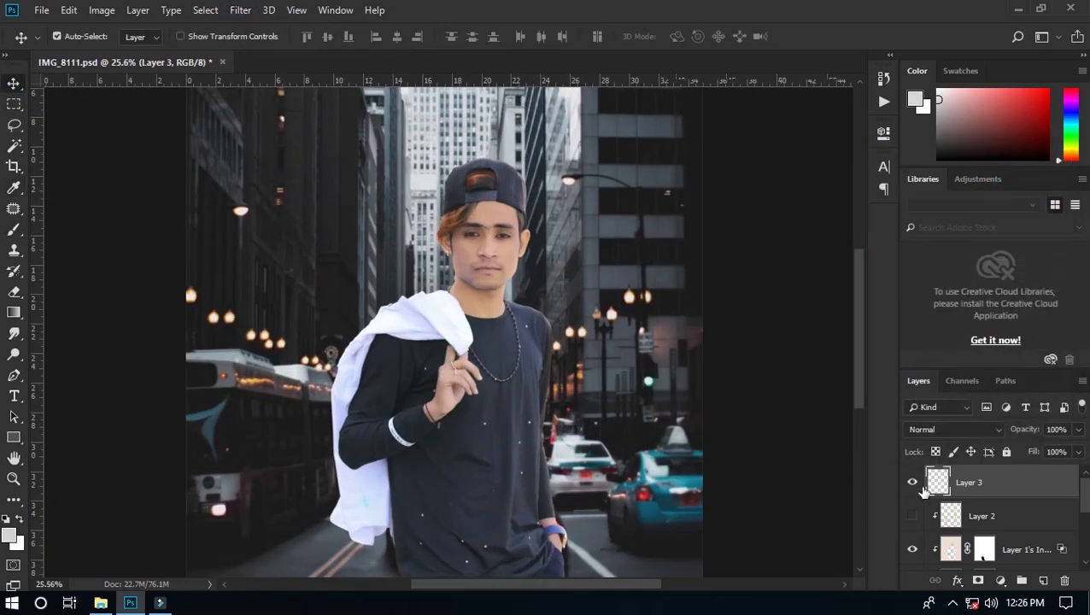
key(alt+BackSpace)
- Apply High Pass to the grey Layer 3 and blend it in Linear Light
click(952, 429)
click(939, 262)
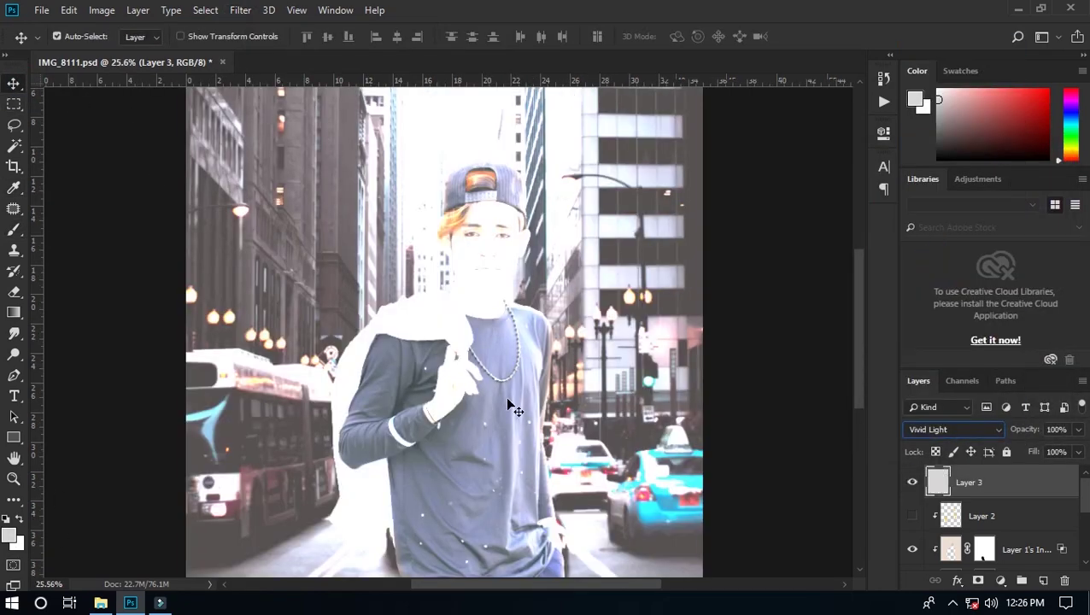
key(ctrl+z)
click(240, 9)
click(468, 343)
click(630, 126)
click(952, 429)
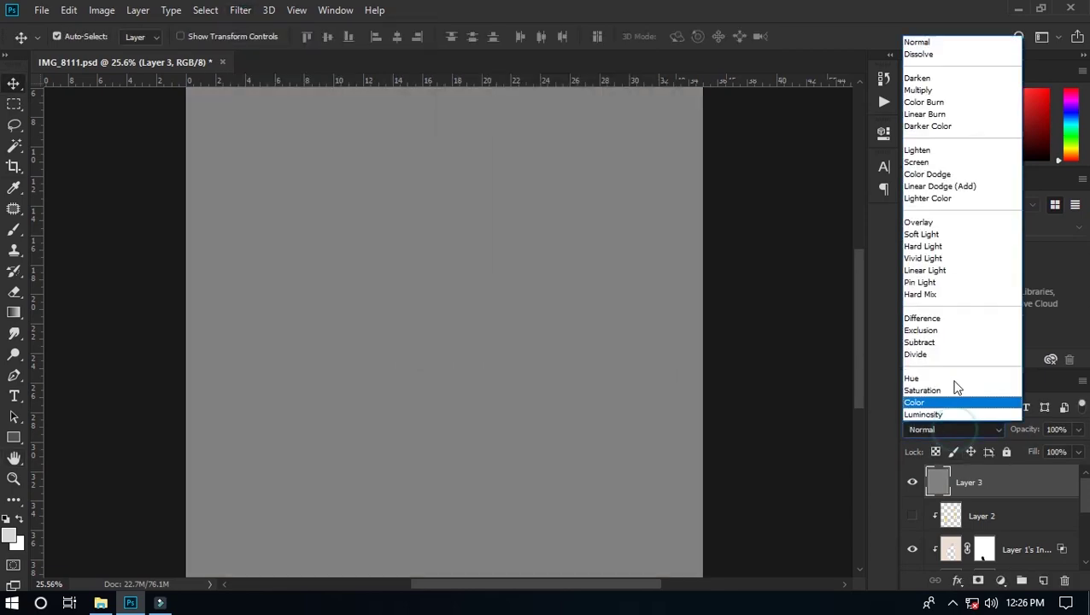
click(939, 270)
- Pick the Dodge tool and clip Layer 3 to the man's layers below
scroll(479, 265, up, 3)
scroll(472, 263, up, 2)
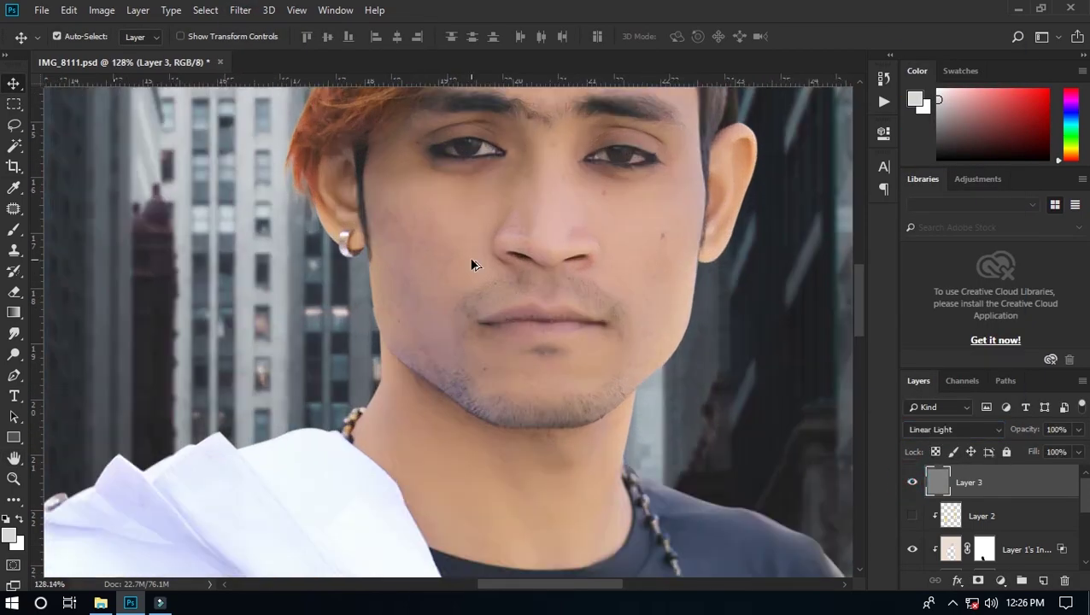
scroll(472, 263, up, 2)
click(14, 354)
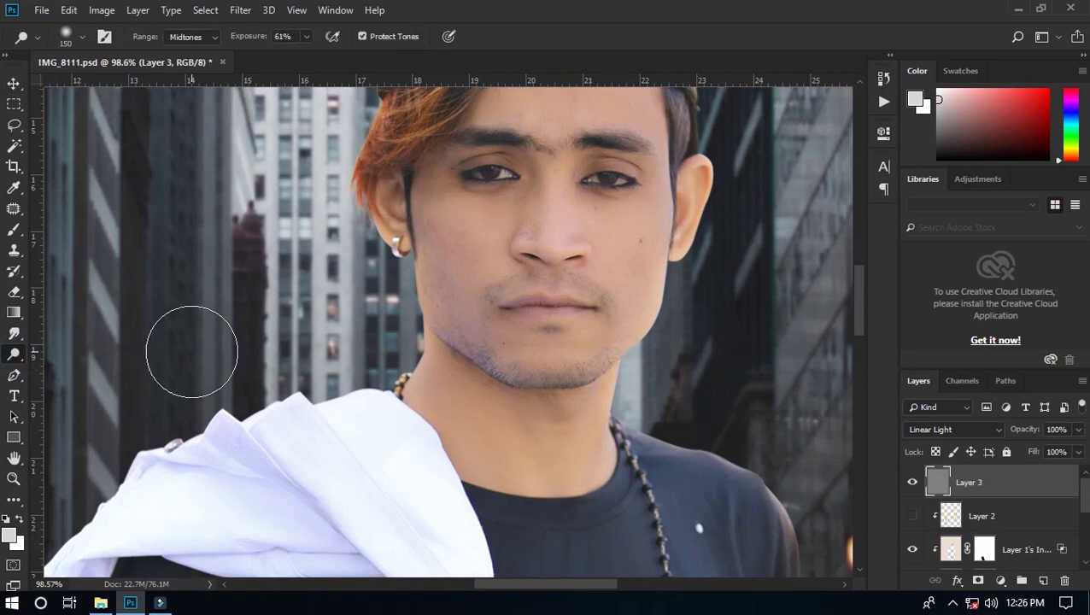
scroll(292, 431, down, 5)
alt+click(999, 499)
- With a smaller brush, dodge two spots near the shoulder and a stroke down the sleeve
scroll(557, 339, up, 3)
scroll(556, 339, down, 3)
key([)
key([)
key([)
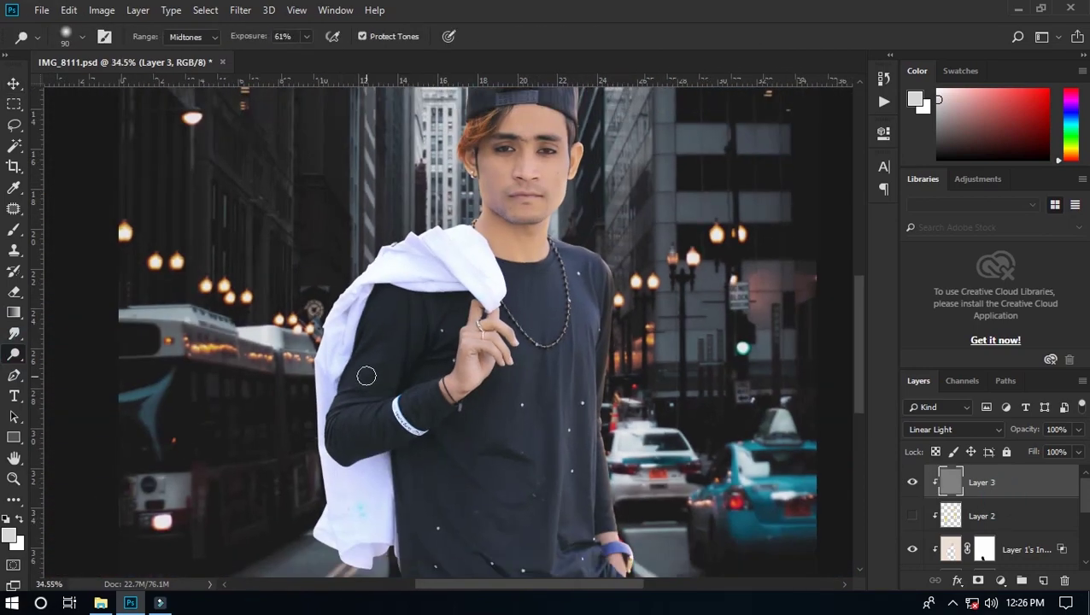
click(377, 304)
click(391, 299)
drag(376, 324, 342, 414)
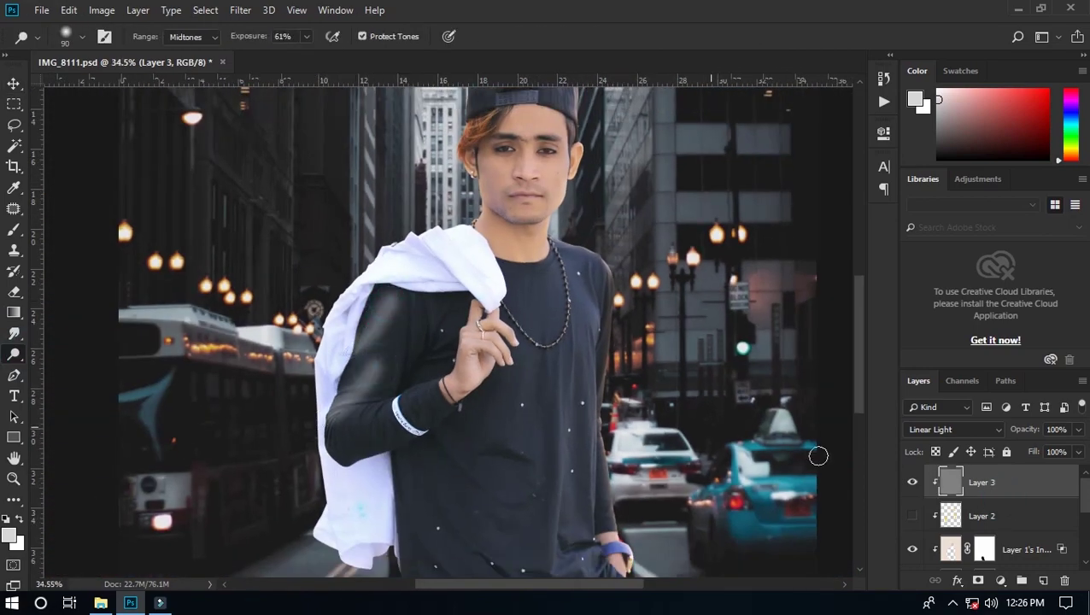
key(Delete)
scroll(487, 372, down, 3)
- Select the city street photo layer and open Blur Gallery with only Tilt-Shift enabled
key(v)
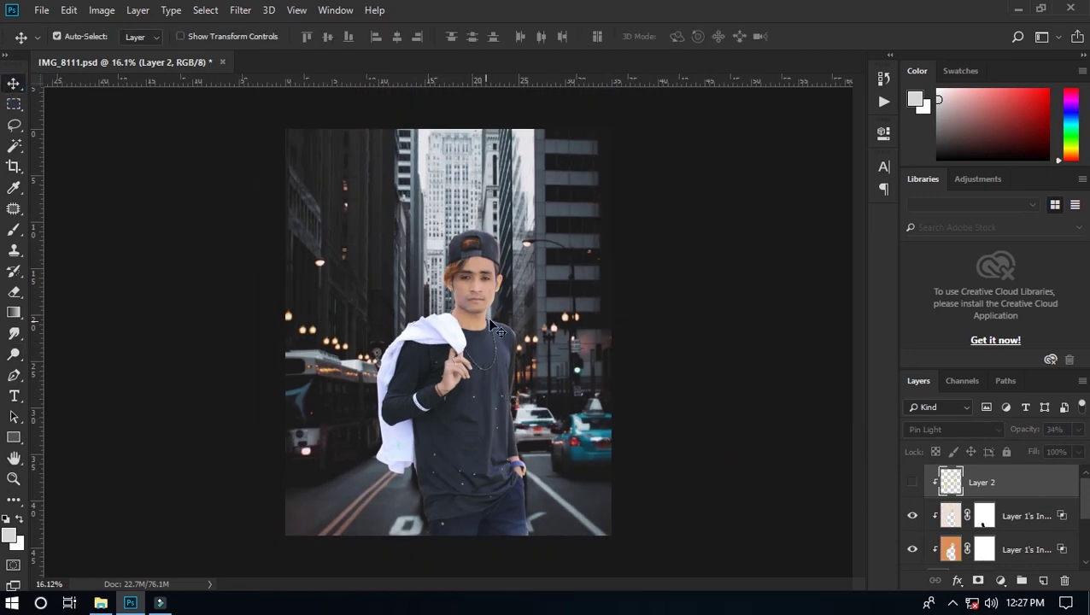
scroll(445, 332, up, 1)
click(1008, 516)
click(240, 9)
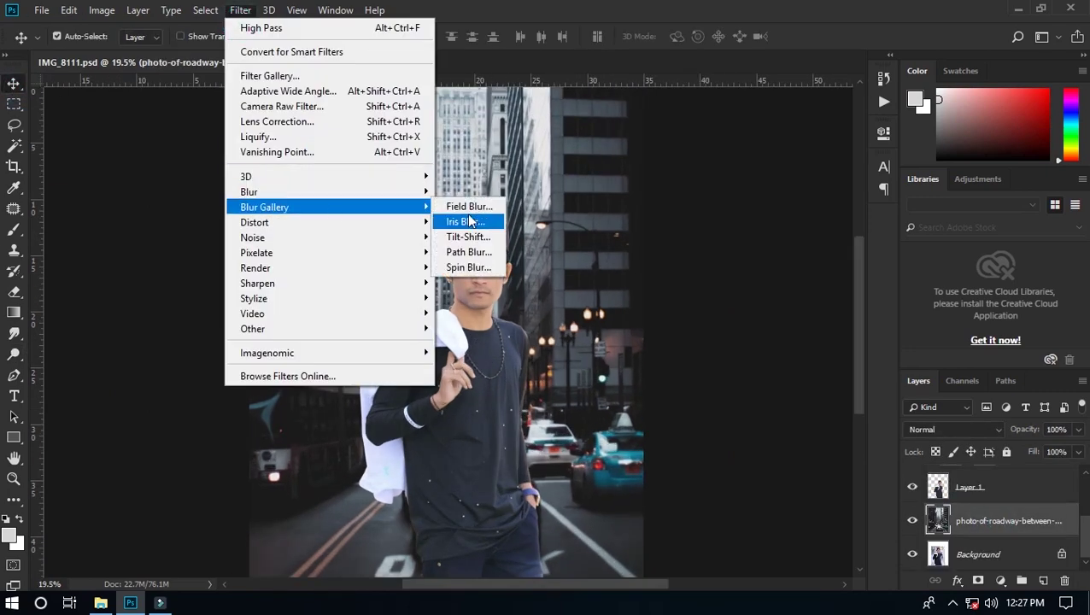
click(465, 217)
click(1077, 116)
click(1077, 159)
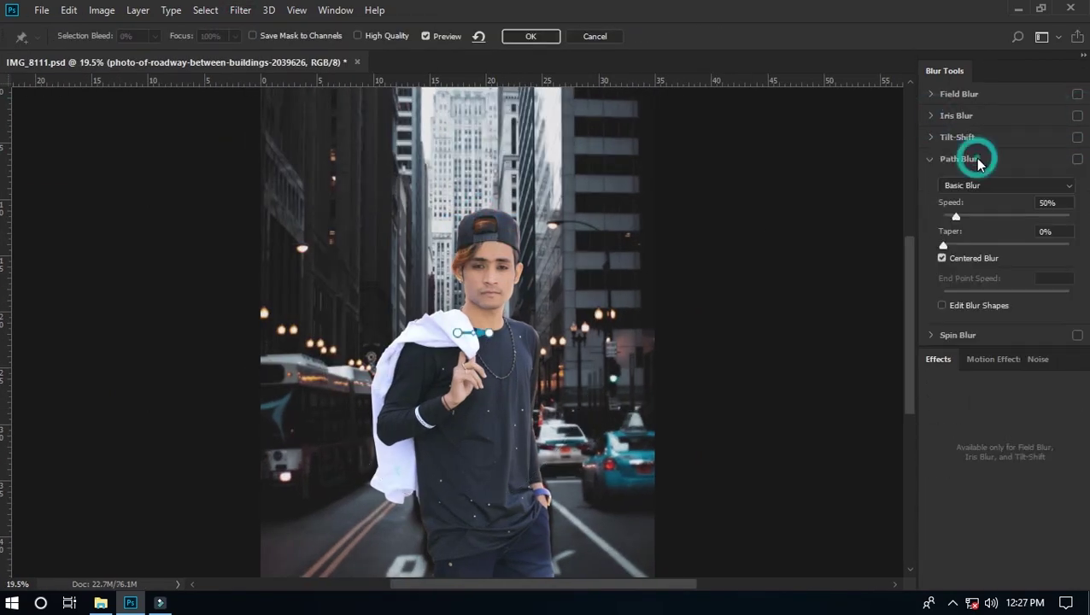
click(948, 136)
click(930, 138)
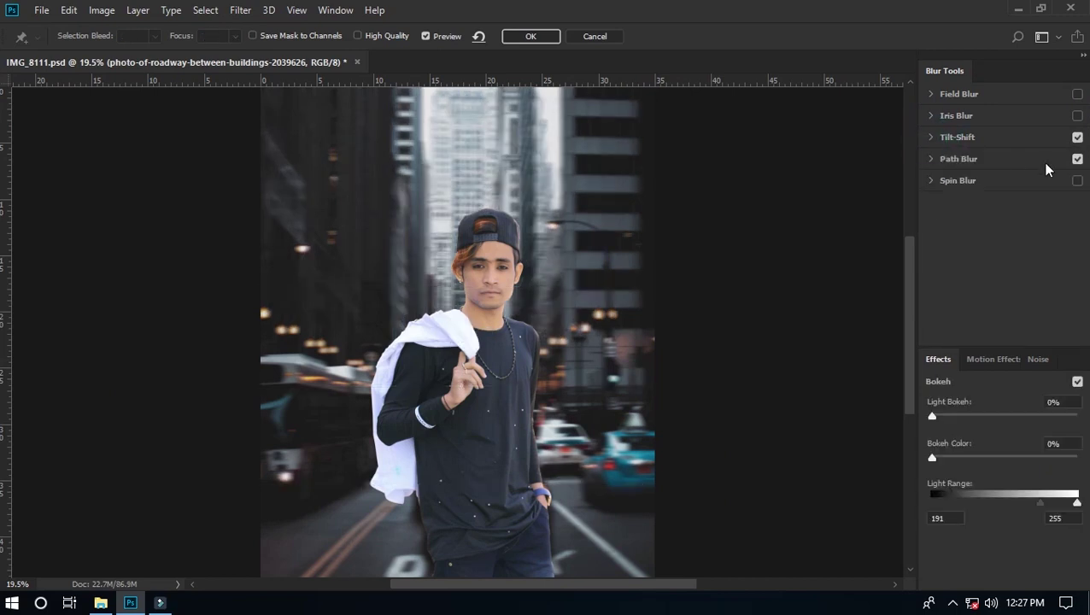
click(1077, 158)
click(953, 137)
- Move the tilt-shift band to his feet, set Blur 20 px and Distortion 10%, and apply
mouse_move(494, 332)
mouse_down()
mouse_move(494, 524)
mouse_move(470, 363)
mouse_move(470, 444)
mouse_up()
scroll(486, 440, down, 3)
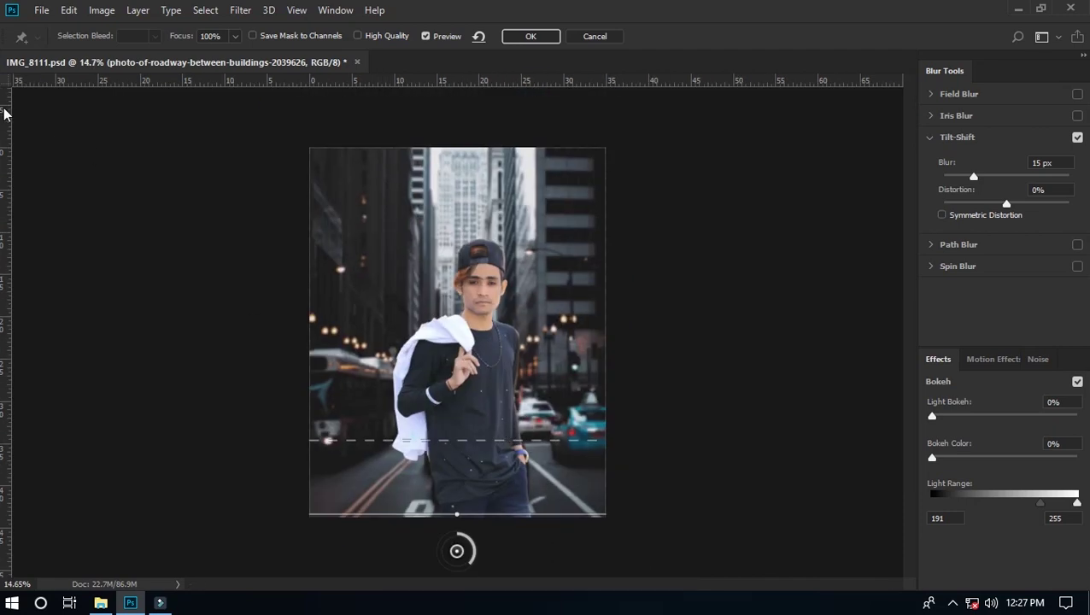
mouse_move(976, 177)
mouse_down()
mouse_move(959, 205)
mouse_move(1013, 205)
mouse_up()
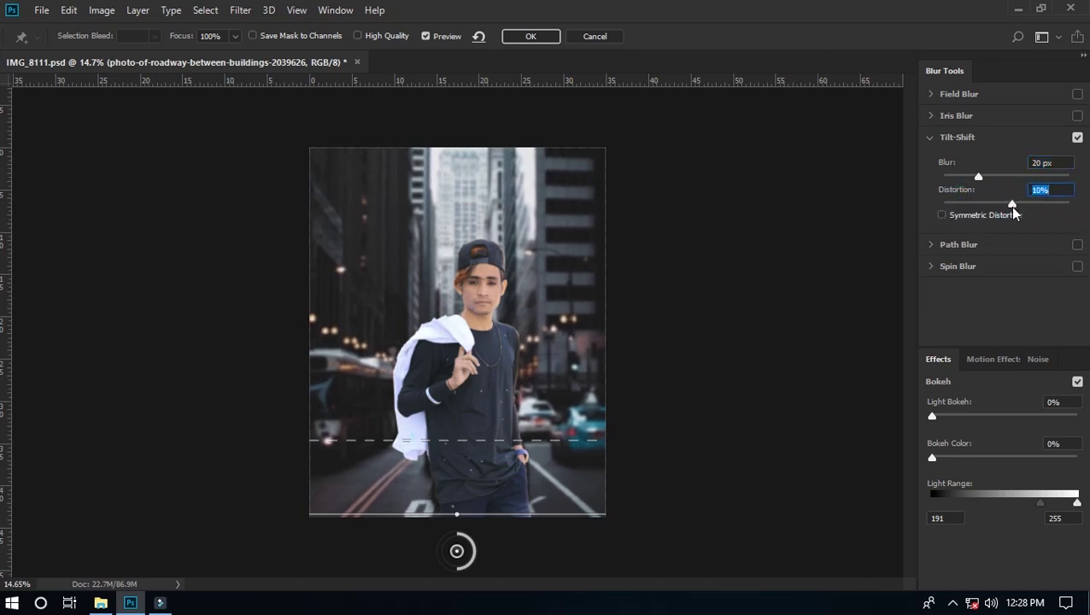
click(942, 215)
click(531, 39)
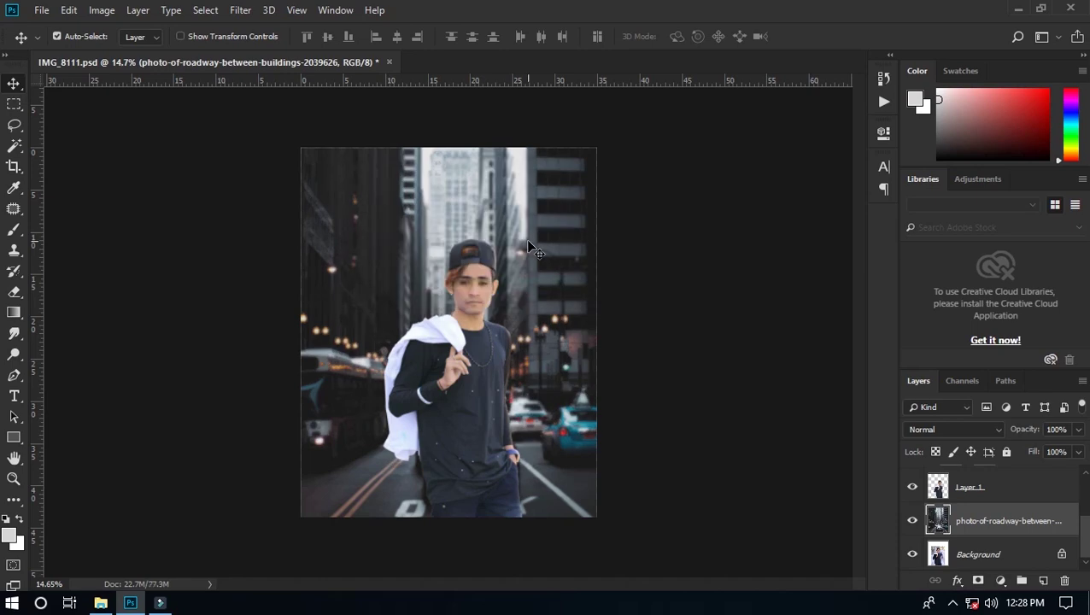
scroll(450, 372, up, 2)
scroll(450, 372, up, 2)
scroll(450, 372, down, 1)
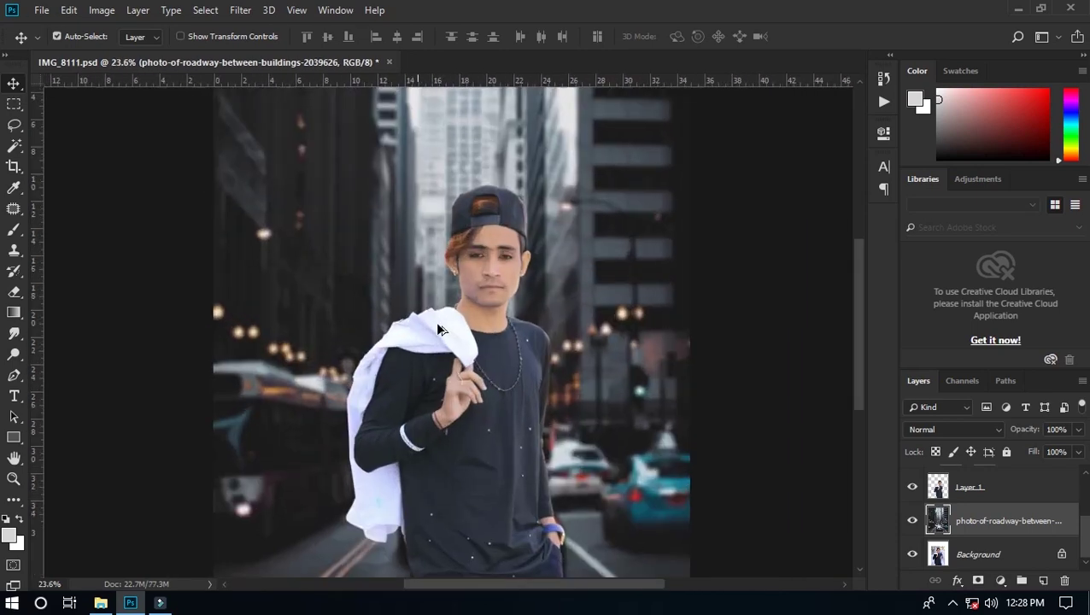
scroll(458, 244, up, 5)
click(1007, 486)
- Load Layer 1's pixels as a selection outlining the man's cutout
ctrl+click(938, 486)
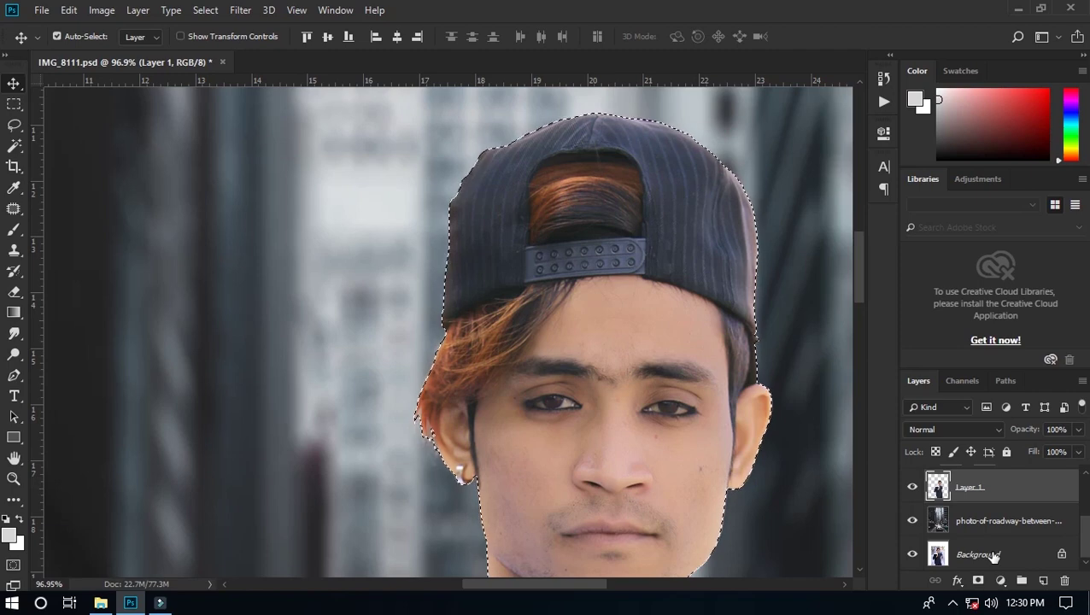
scroll(441, 444, up, 3)
- Smudge the man's hair edge into the street background with the Smudge tool
scroll(441, 445, up, 2)
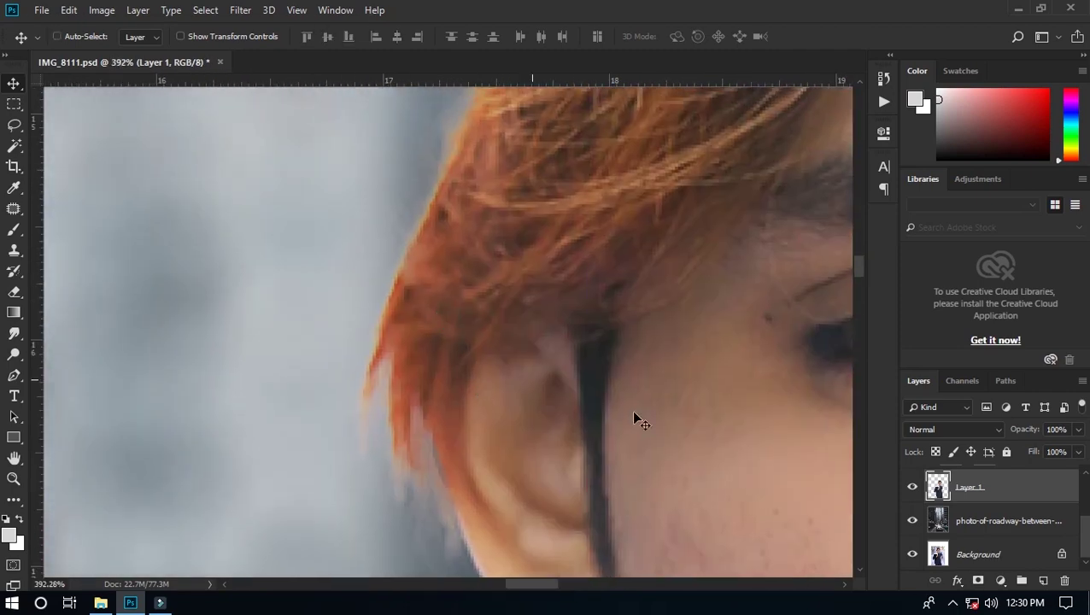
right_click(14, 335)
click(75, 369)
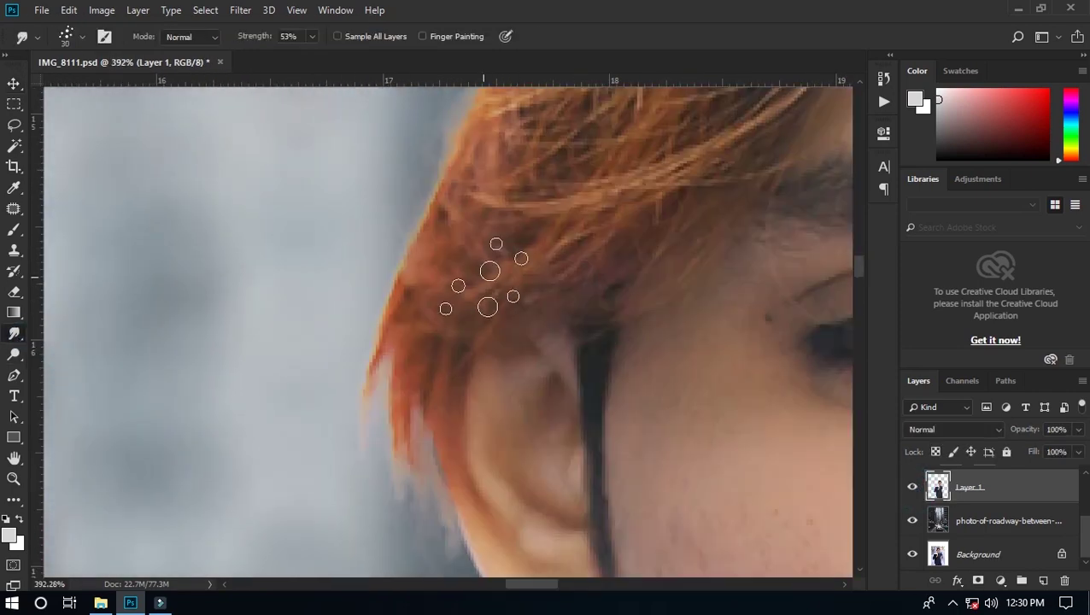
ctrl+click(940, 489)
click(939, 517)
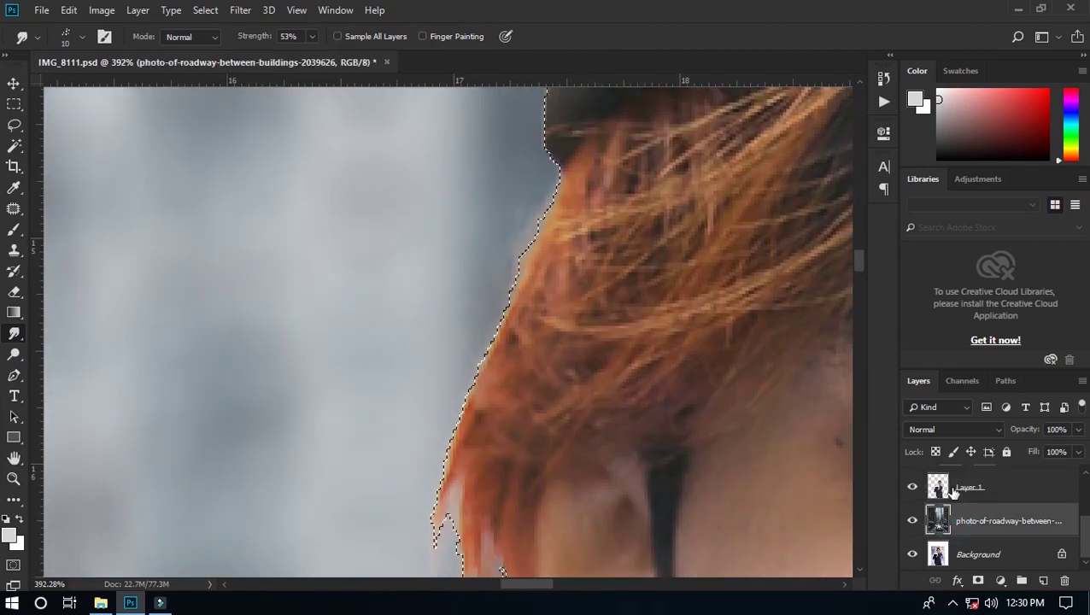
click(939, 486)
mouse_move(567, 186)
mouse_down()
mouse_move(504, 294)
mouse_move(472, 435)
mouse_move(516, 337)
mouse_move(507, 527)
mouse_up()
- Add a layer mask to Layer 1 from the man's outline selection
scroll(504, 427, down, 3)
scroll(518, 364, down, 3)
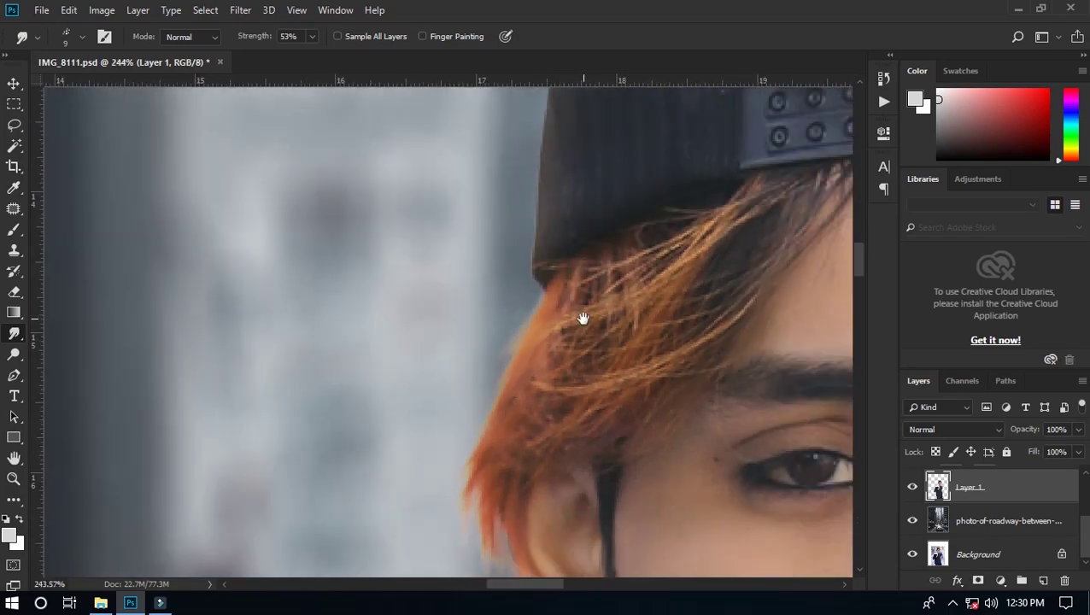
click(1000, 580)
scroll(485, 379, down, 2)
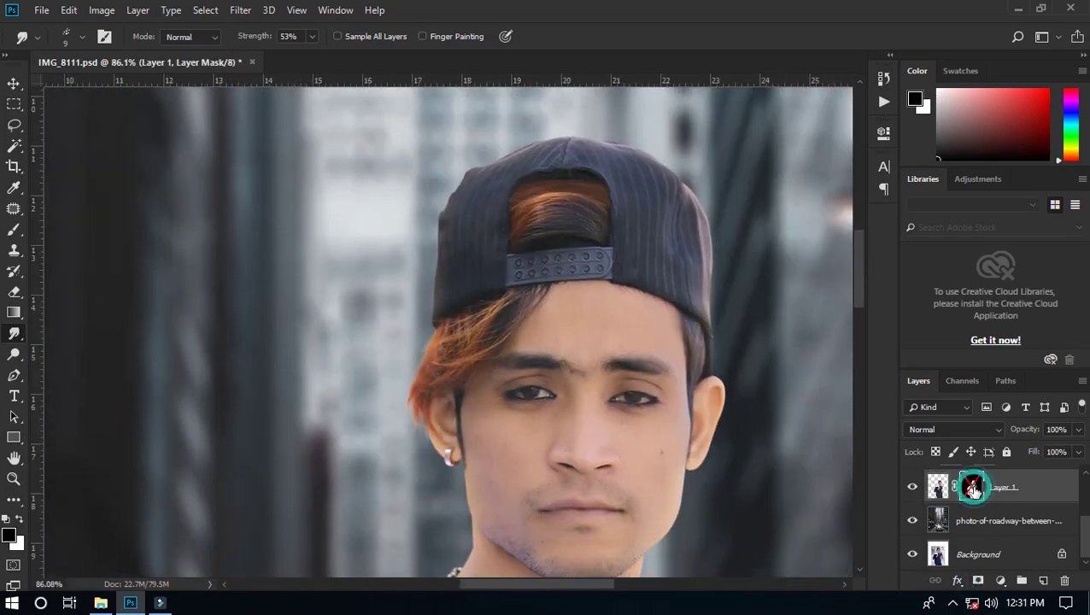
scroll(495, 384, down, 5)
key(v)
scroll(521, 396, up, 5)
click(938, 486)
- Dodge the orange hair along and under the cap edge
click(14, 354)
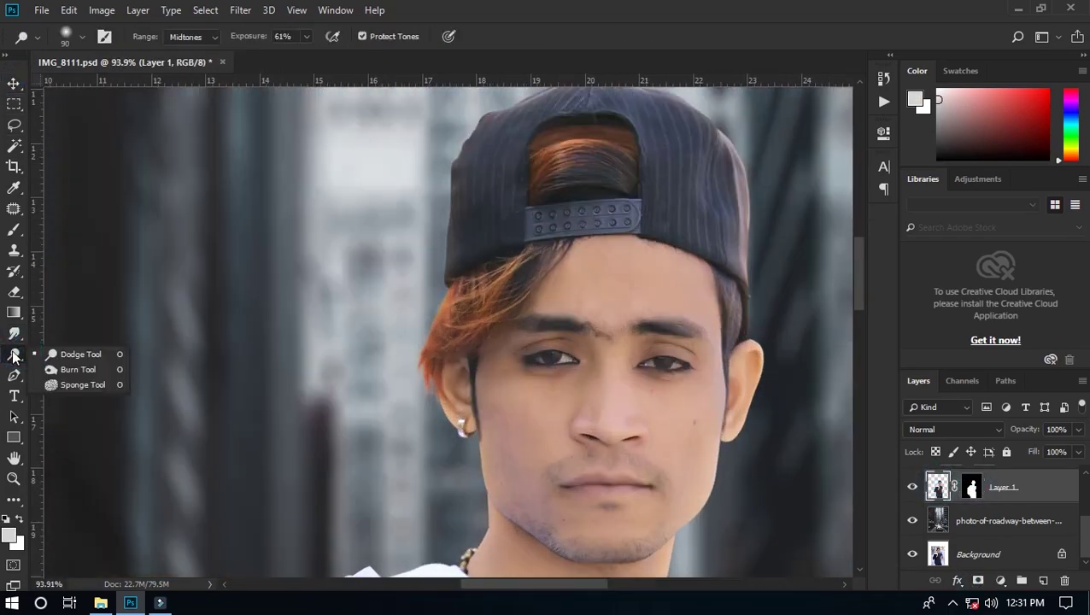
click(68, 353)
scroll(393, 376, up, 3)
mouse_move(501, 218)
mouse_down()
mouse_move(487, 219)
mouse_move(628, 170)
mouse_up()
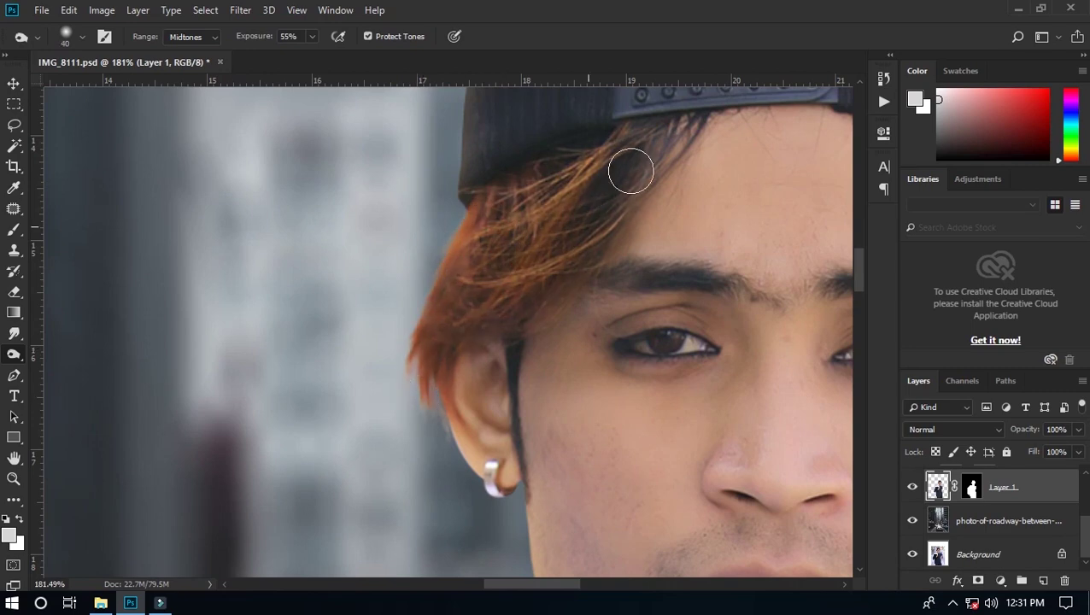
scroll(519, 302, down, 1)
drag(499, 339, 553, 208)
scroll(559, 243, down, 1)
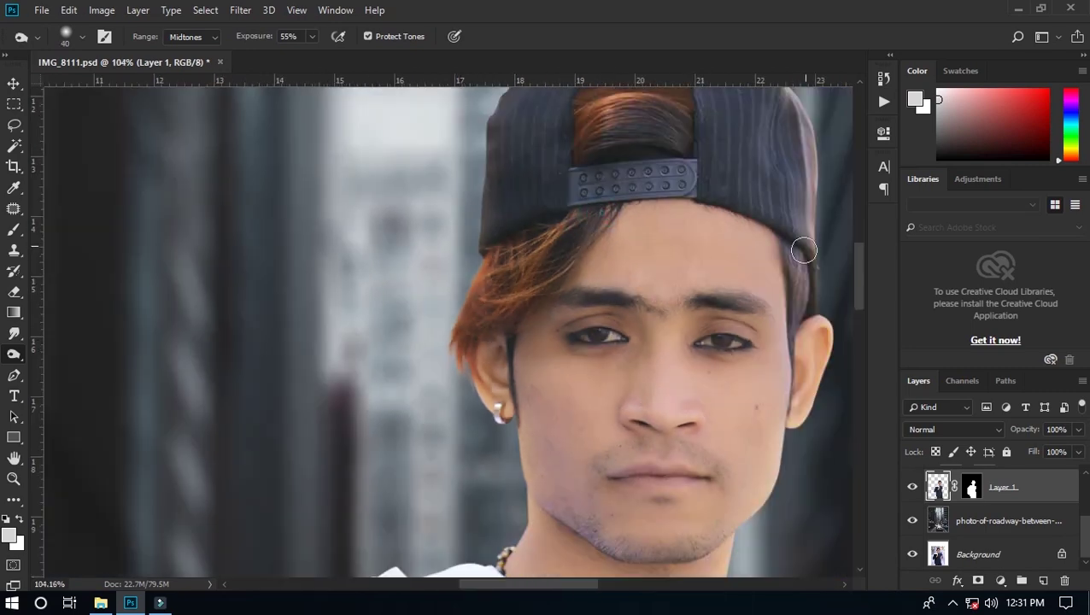
key([)
key([)
key([)
scroll(779, 343, down, 5)
scroll(780, 343, down, 3)
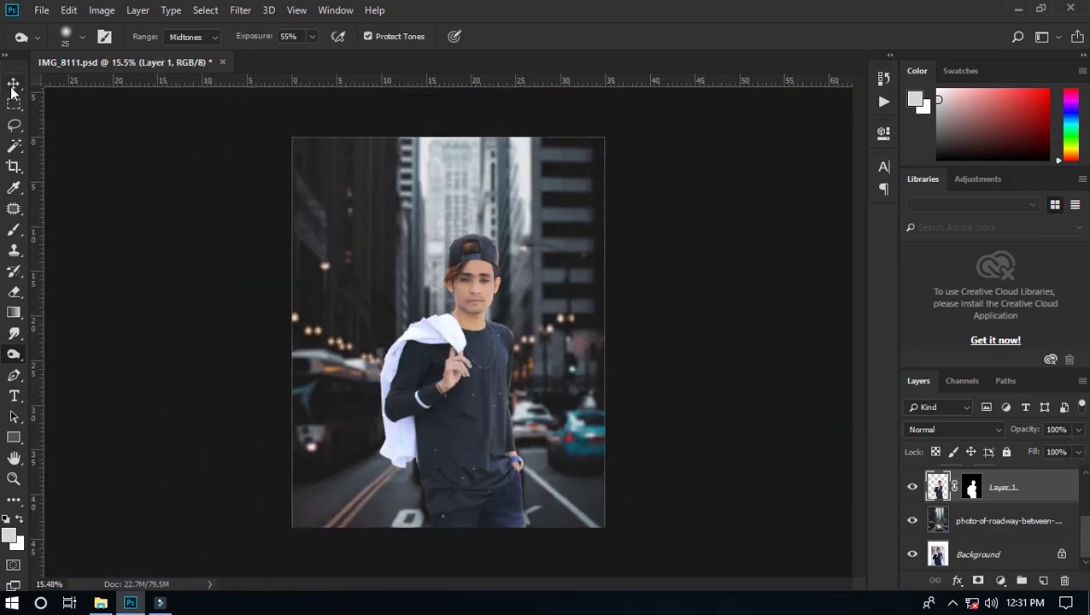
scroll(330, 221, up, 2)
key(v)
click(910, 523)
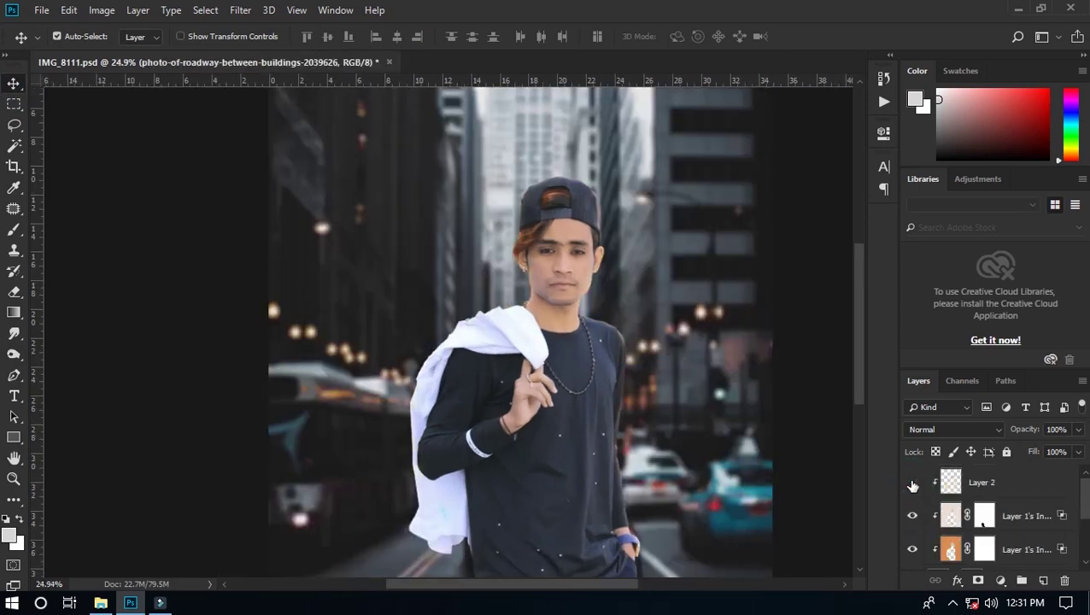
- Show Layer 2 and make it colourless with Lightness +100 in Hue/Saturation
click(913, 483)
key(ctrl+u)
drag(818, 264, 706, 277)
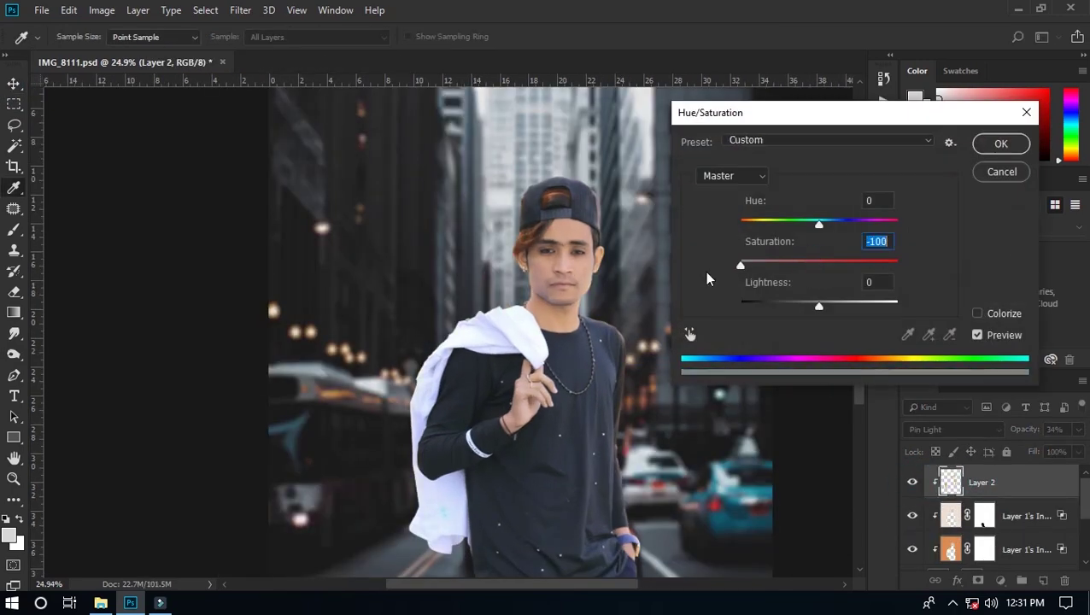
drag(814, 306, 844, 305)
key(Return)
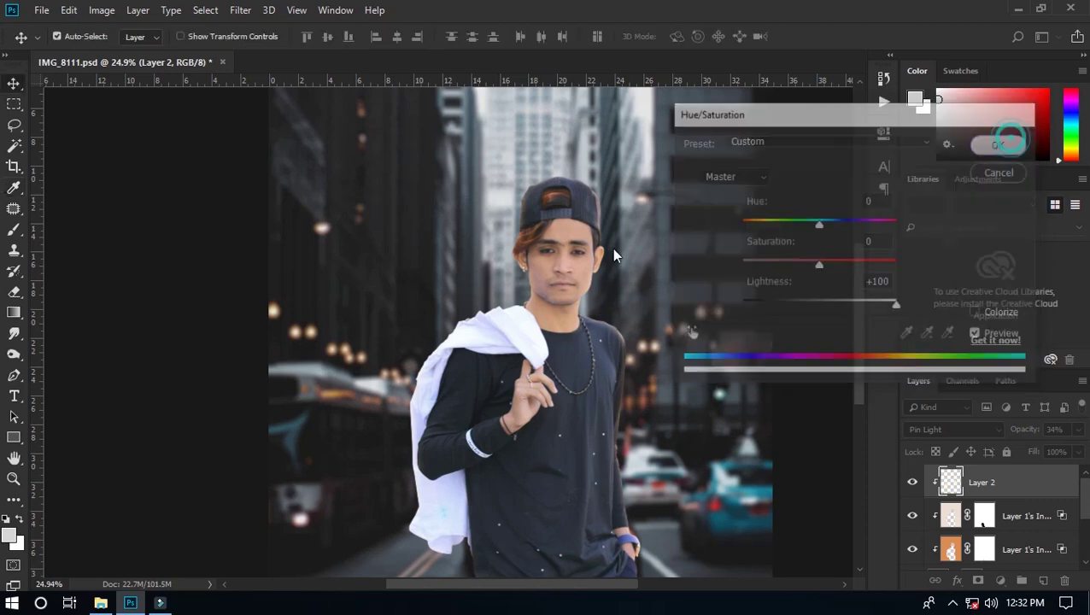
- Blend Layer 2 in Overlay mode at 61% opacity
scroll(612, 248, up, 3)
click(954, 429)
click(923, 222)
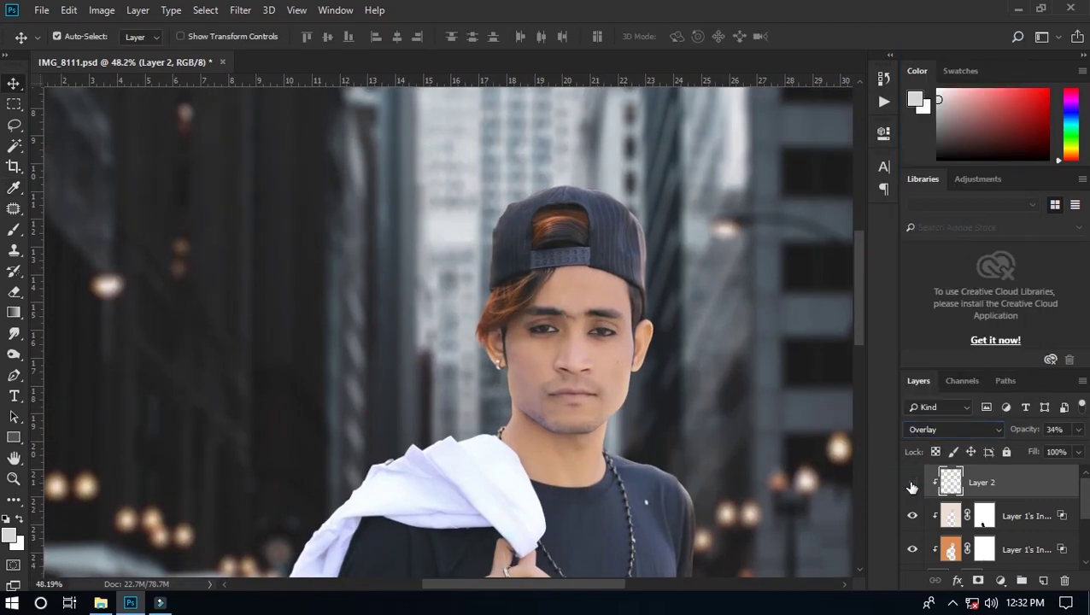
click(948, 428)
click(937, 270)
click(946, 427)
click(931, 219)
click(1078, 430)
drag(1031, 449, 1051, 448)
- Add a layer mask to Layer 2 and set the brush opacity to 39%
scroll(517, 378, down, 3)
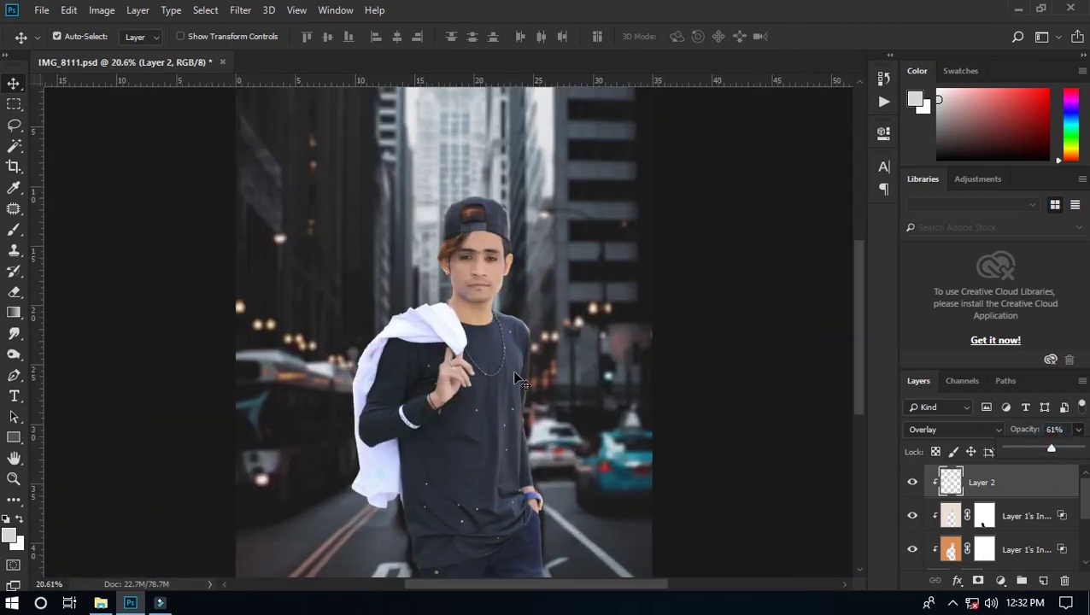
click(978, 580)
key(b)
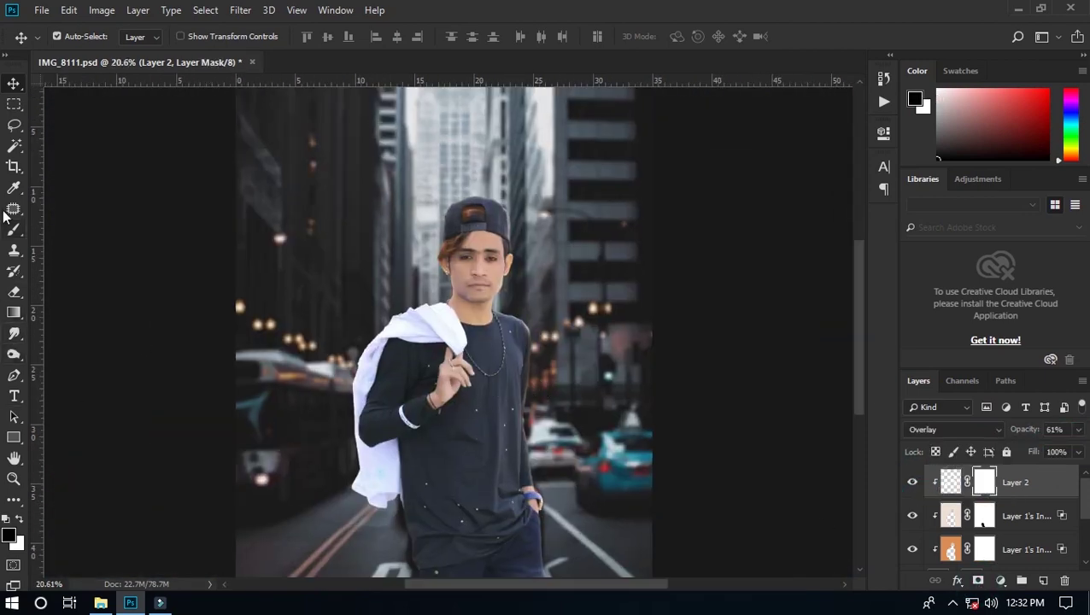
scroll(525, 340, up, 3)
drag(333, 37, 292, 58)
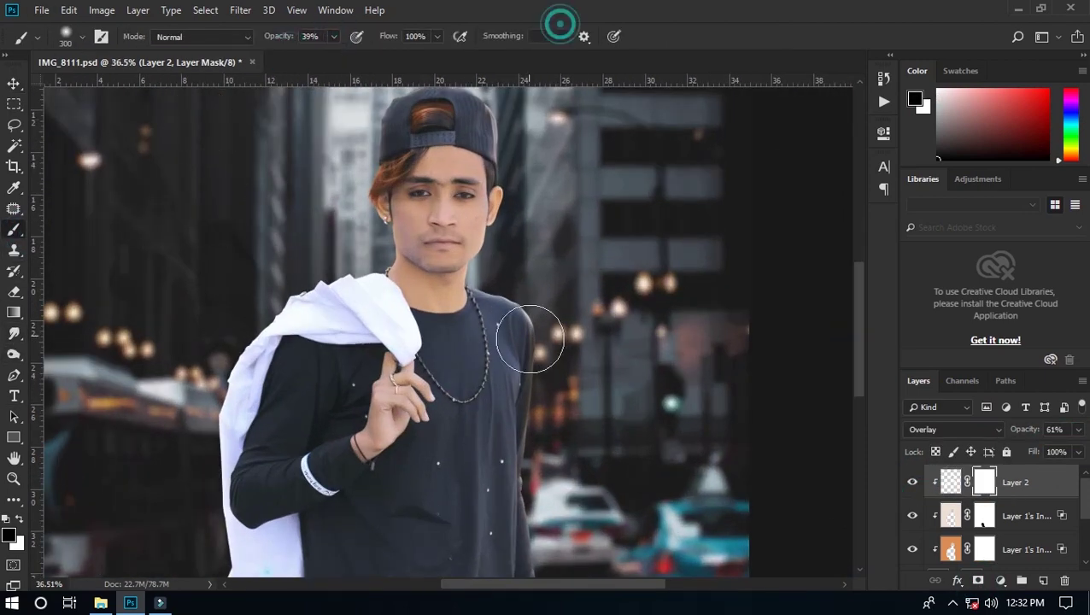
key(ctrl+minus)
key(v)
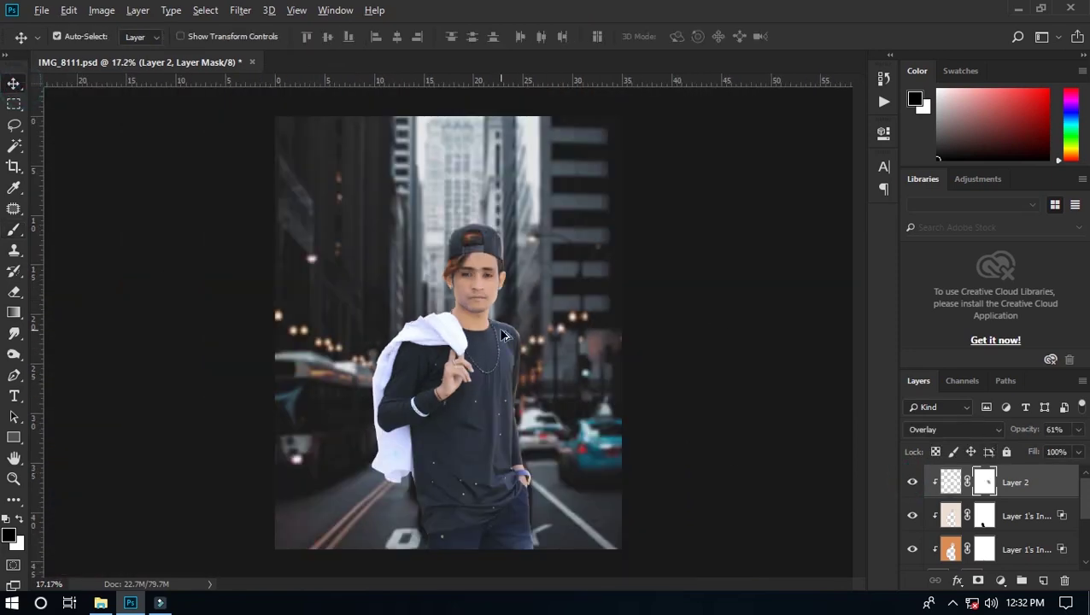
click(1016, 516)
- Duplicate the selected layers and merge the copies into a single Layer 2 copy
shift+click(1024, 484)
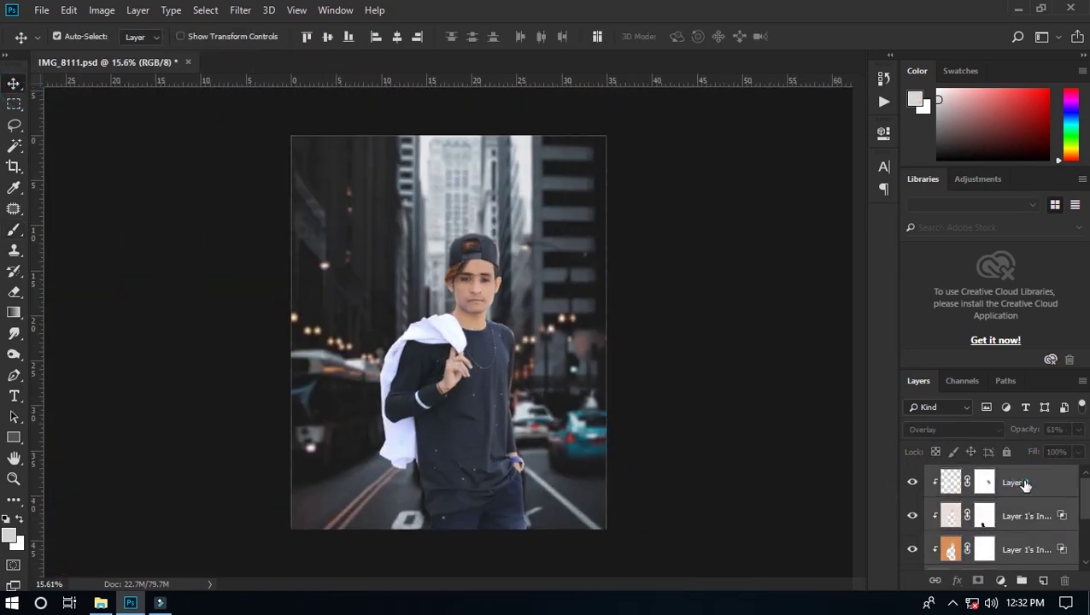
right_click(1026, 485)
click(868, 87)
click(676, 155)
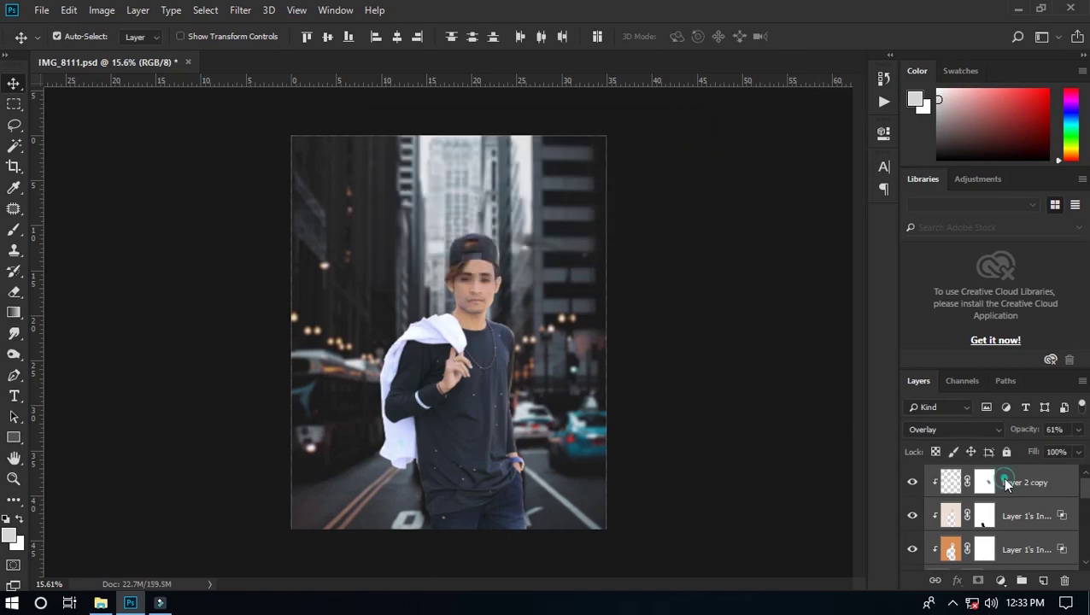
right_click(1025, 483)
click(900, 445)
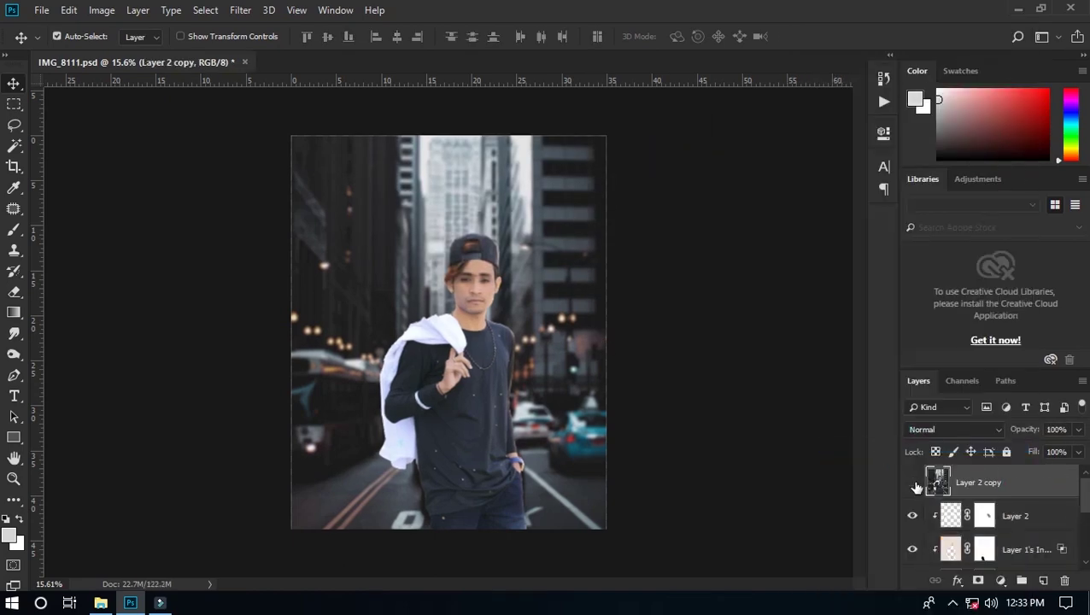
- Extend the canvas upward above the image with the Crop tool
scroll(483, 320, up, 3)
click(240, 9)
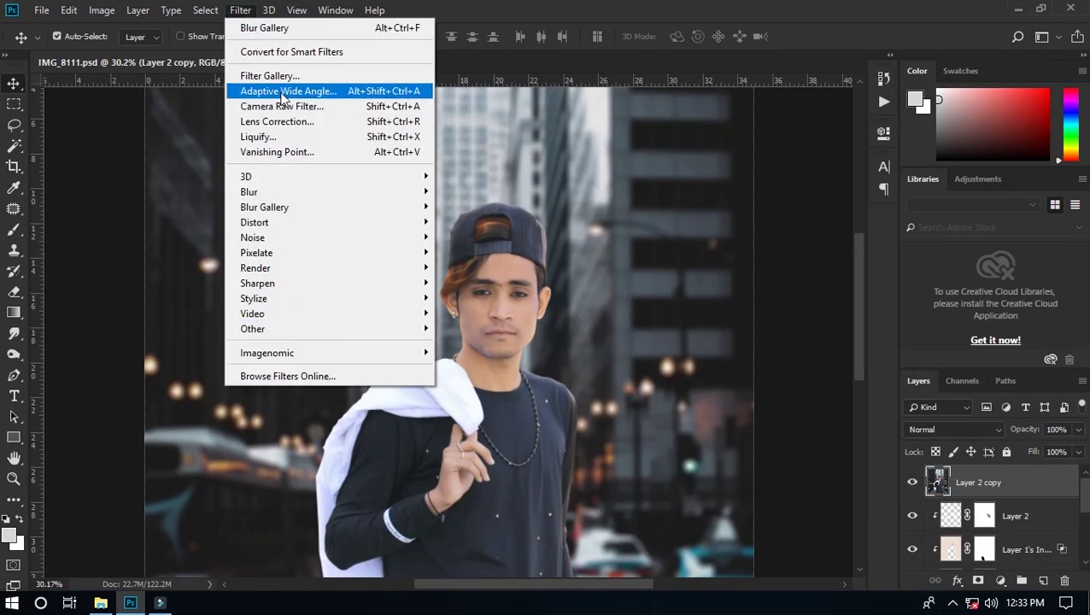
click(280, 107)
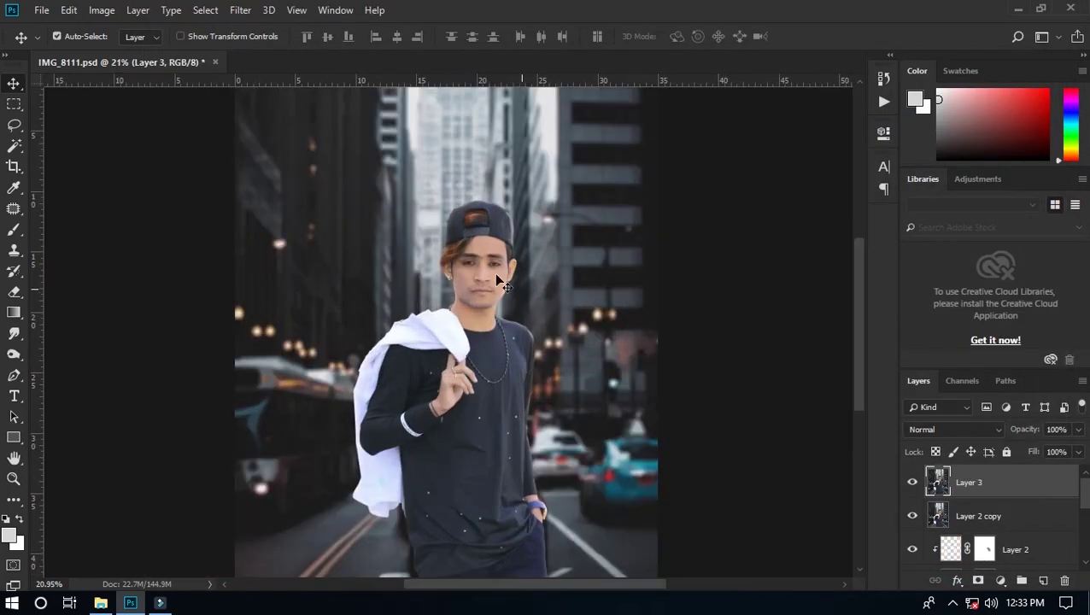
key(c)
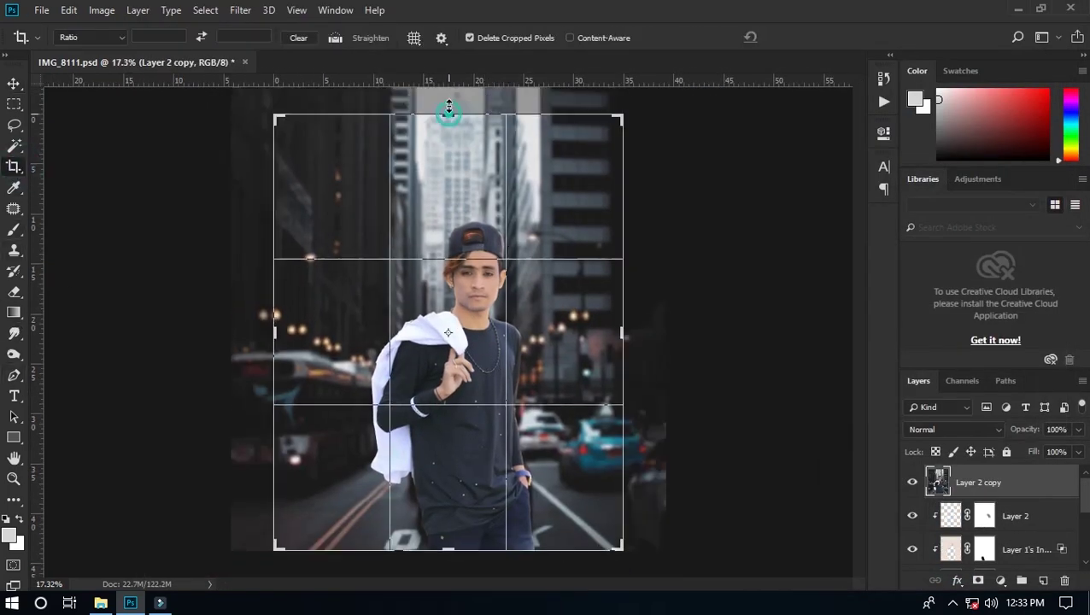
mouse_move(448, 113)
mouse_down()
mouse_move(447, 94)
mouse_move(457, 134)
mouse_up()
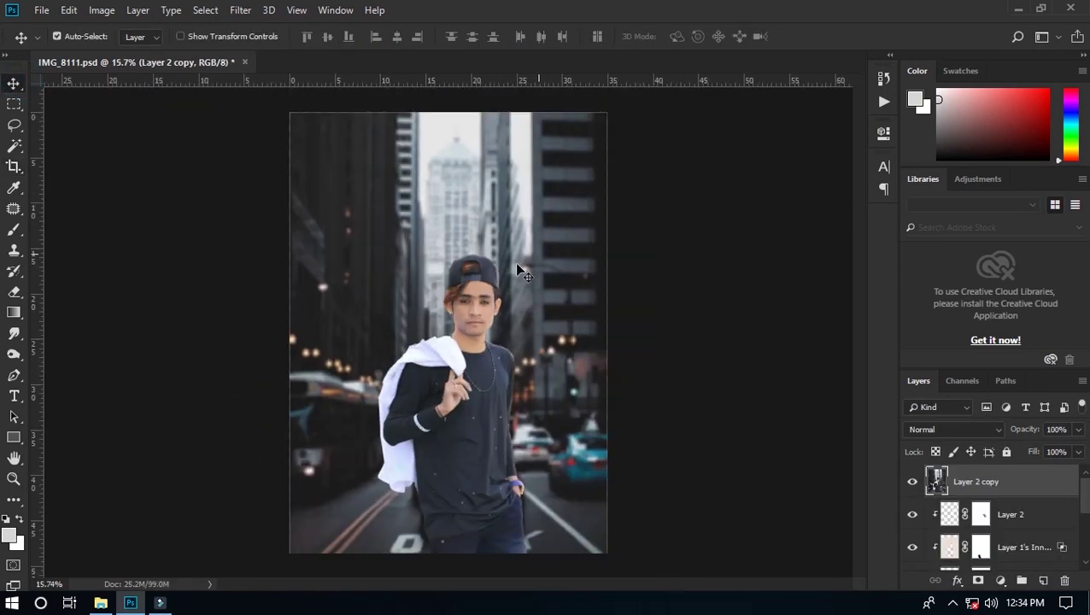
click(240, 10)
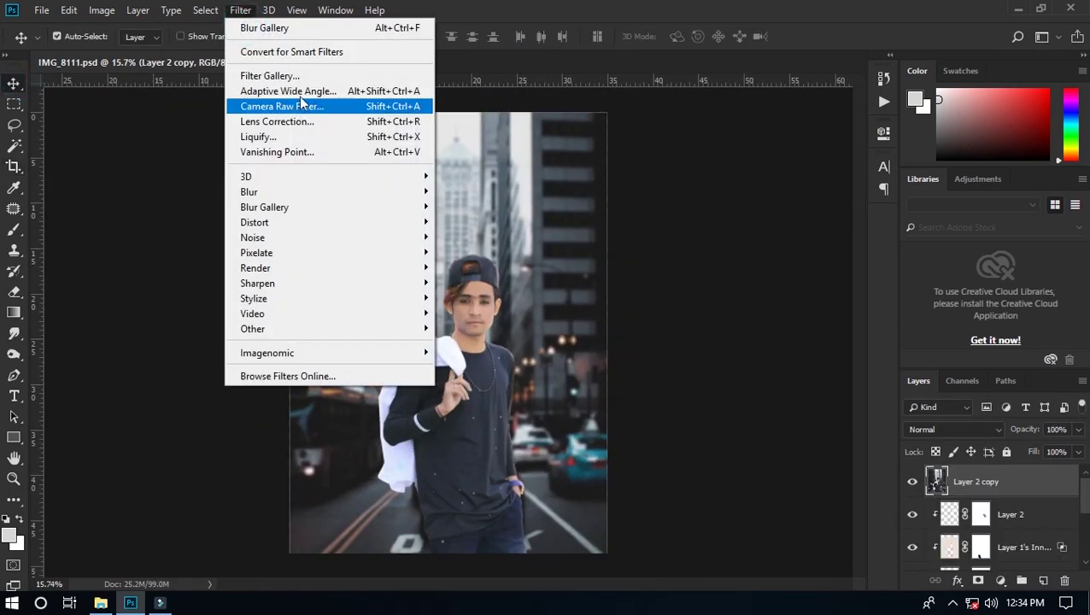
- Load the Matt Green.xmp preset in Camera Raw and lift the tone curve's black point slightly
click(282, 106)
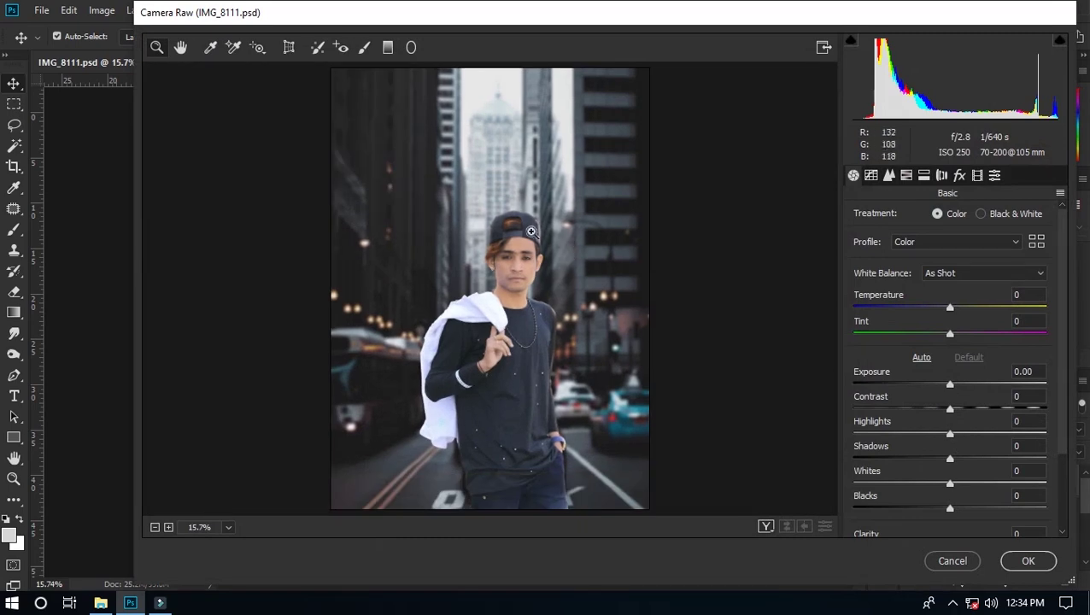
click(1060, 193)
click(982, 375)
click(514, 265)
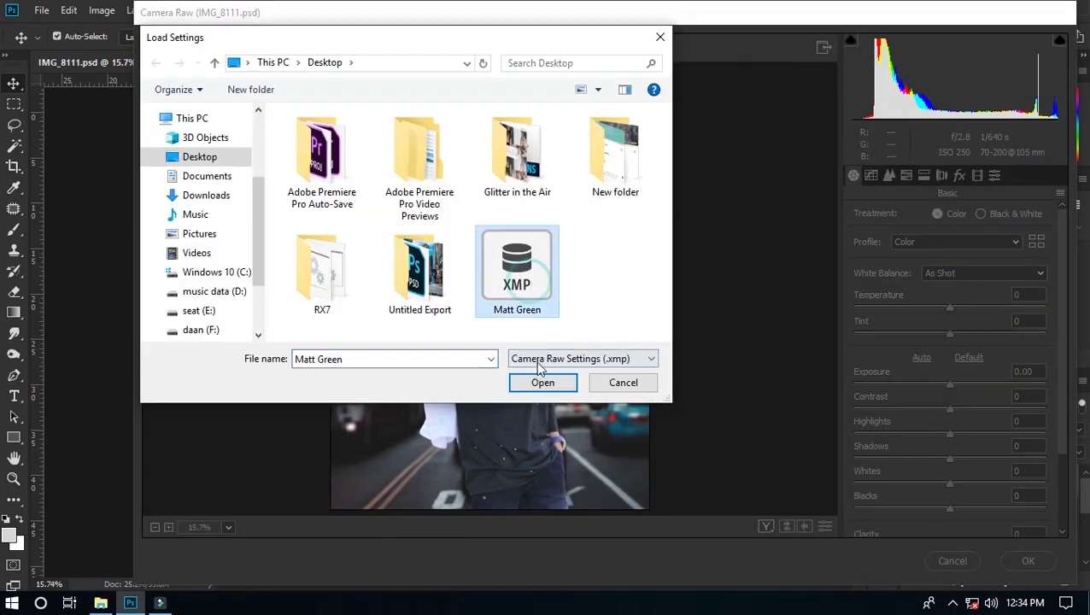
click(543, 382)
click(889, 175)
drag(853, 495, 850, 492)
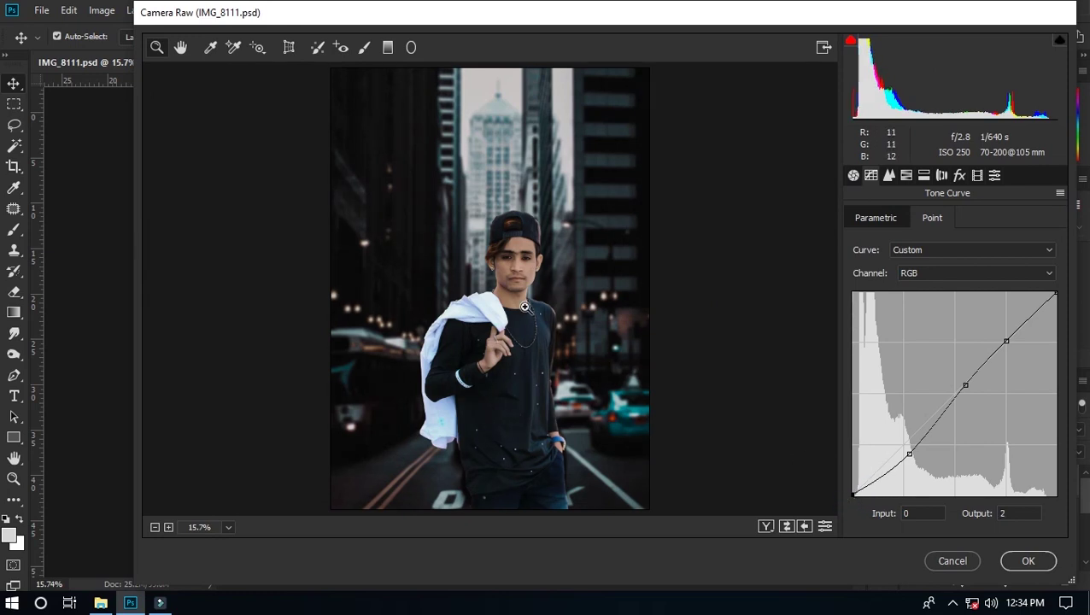
- Set Clarity +20, Dehaze +30, Vibrance +20 and luminance noise reduction 11
click(853, 175)
scroll(1060, 341, down, 3)
click(974, 449)
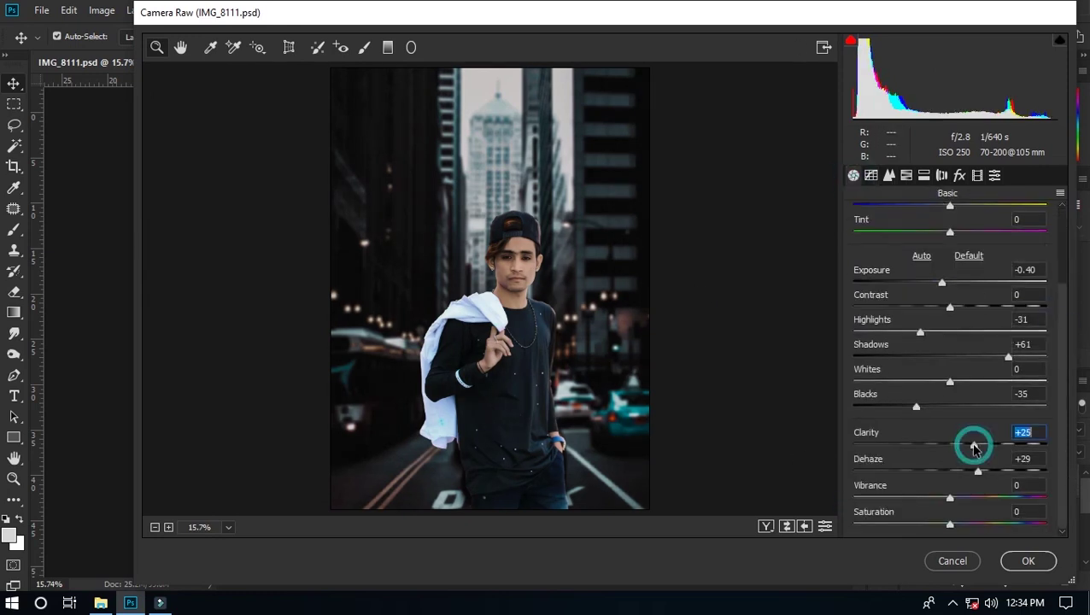
click(978, 472)
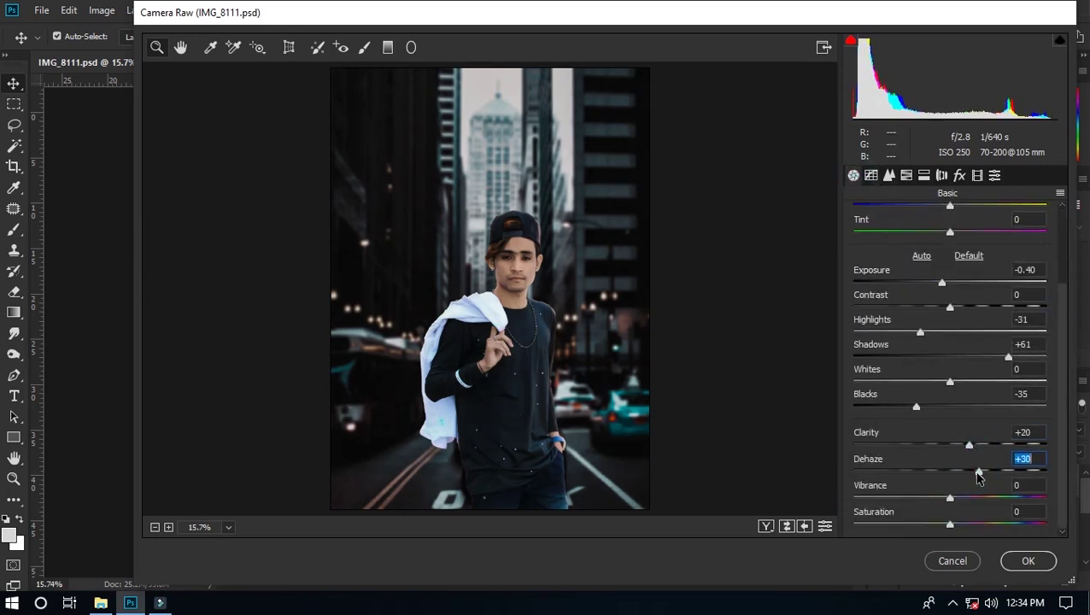
click(1021, 485)
text(20)
text(10)
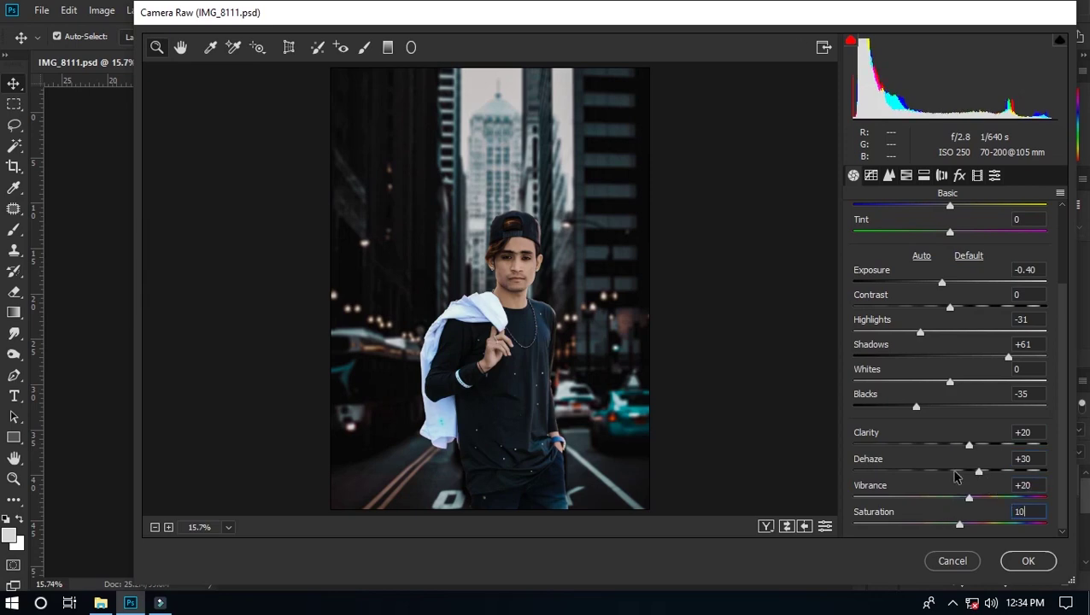
click(872, 175)
scroll(950, 359, down, 1)
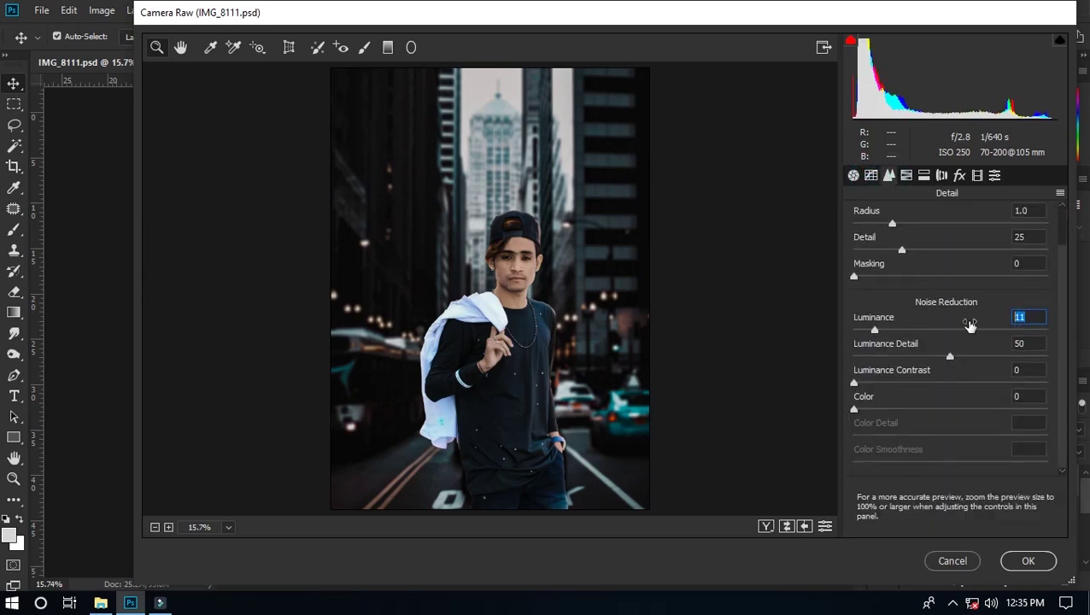
- Tint shadows teal (hue 192) and highlights orange (hue 30), both at saturation 8
click(907, 175)
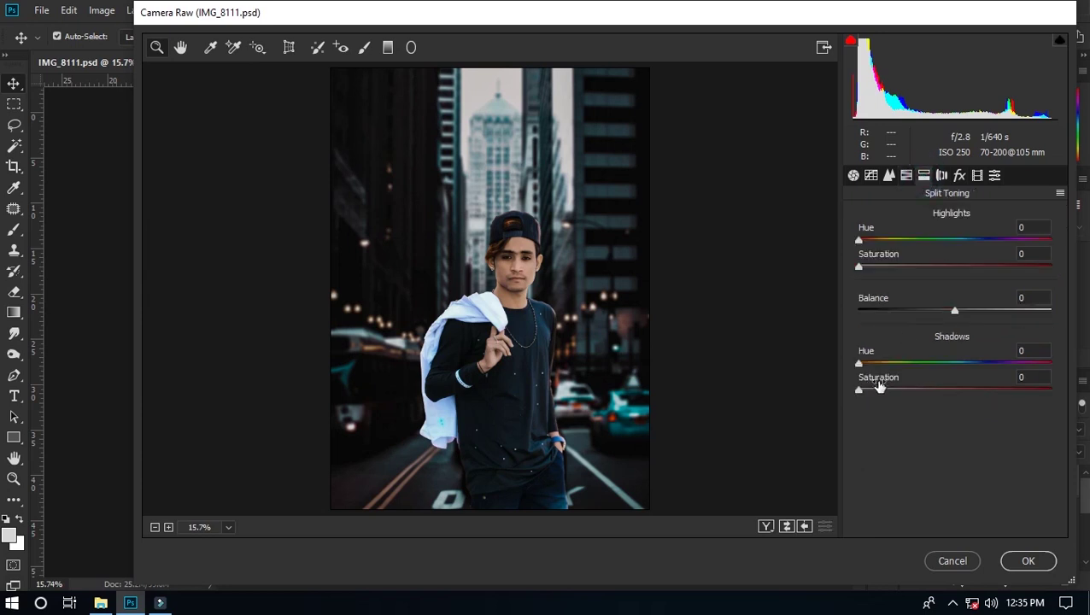
mouse_move(859, 363)
mouse_down()
mouse_move(954, 363)
mouse_move(961, 376)
mouse_up()
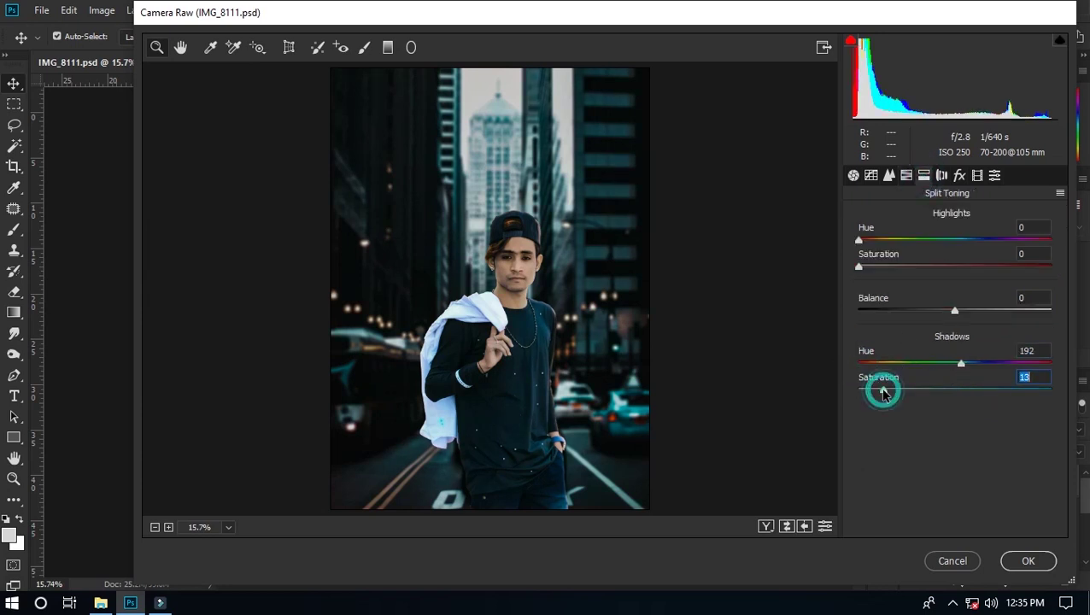
drag(883, 389, 873, 392)
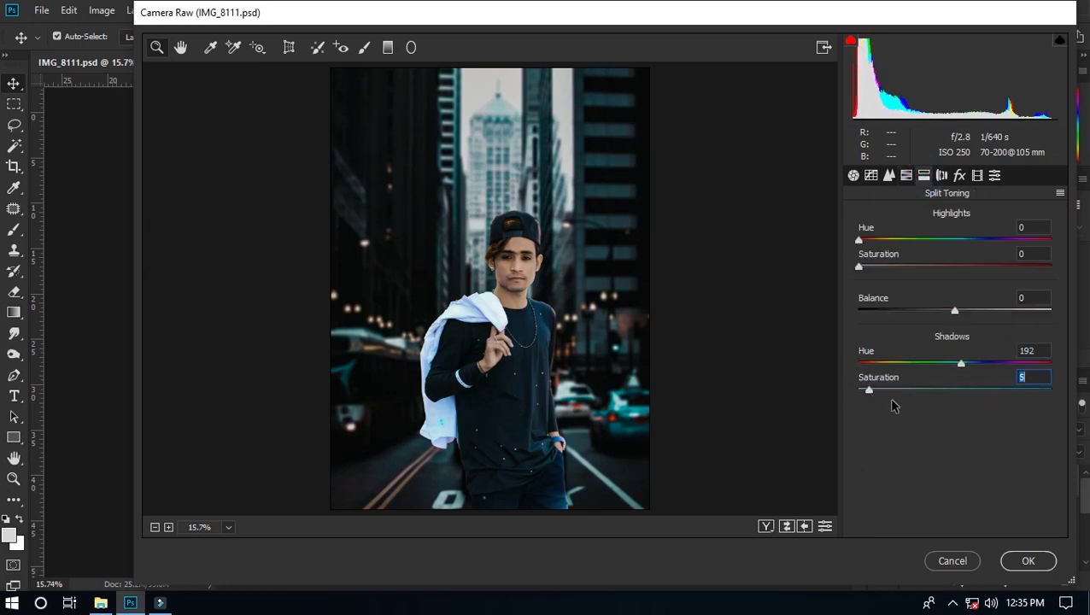
drag(859, 240, 880, 240)
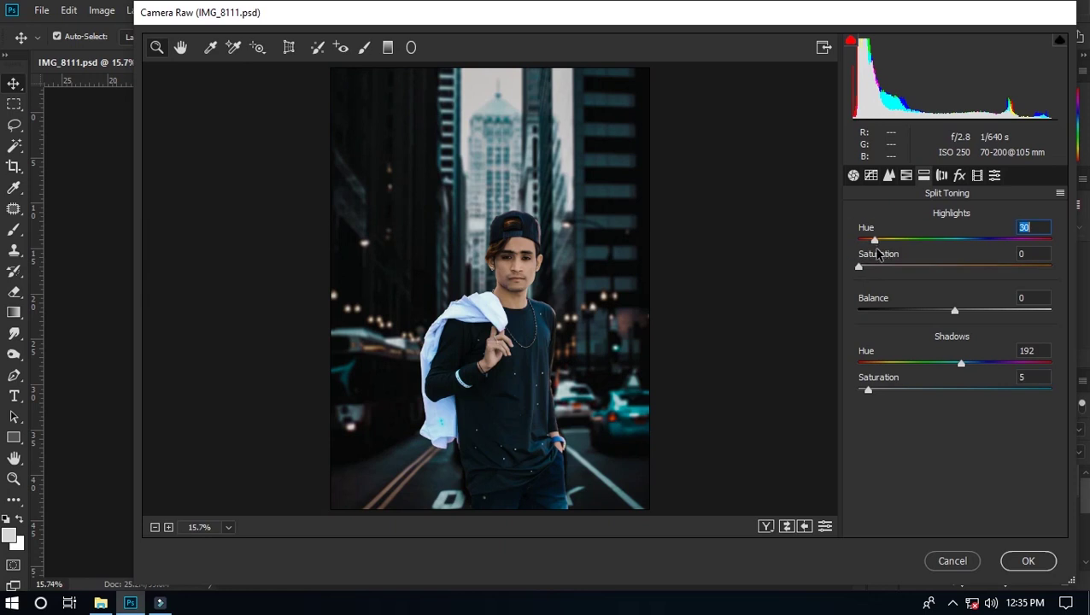
click(876, 267)
click(874, 390)
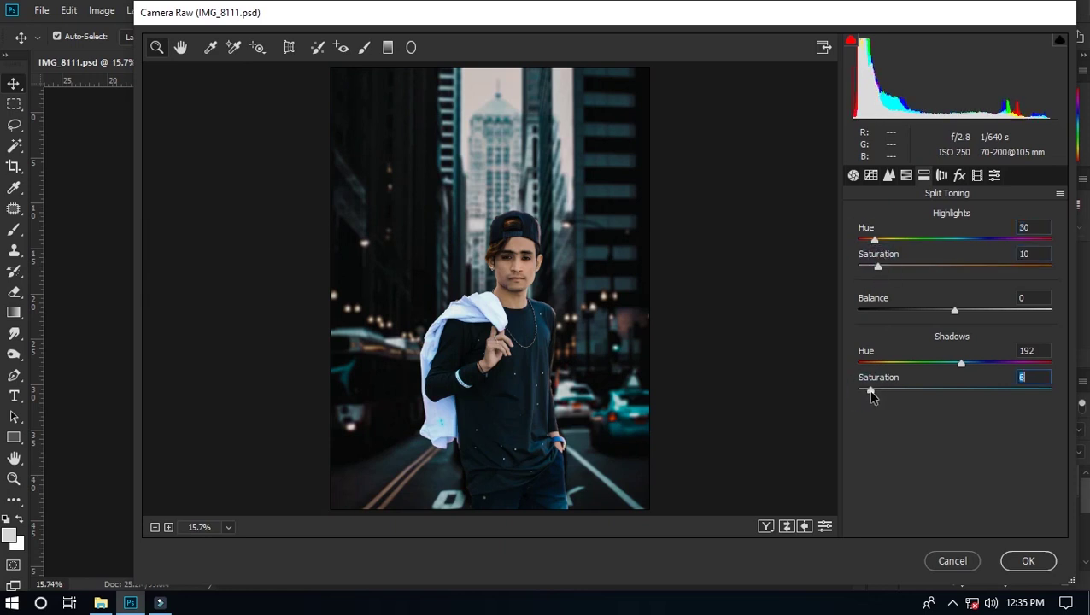
click(874, 268)
click(888, 175)
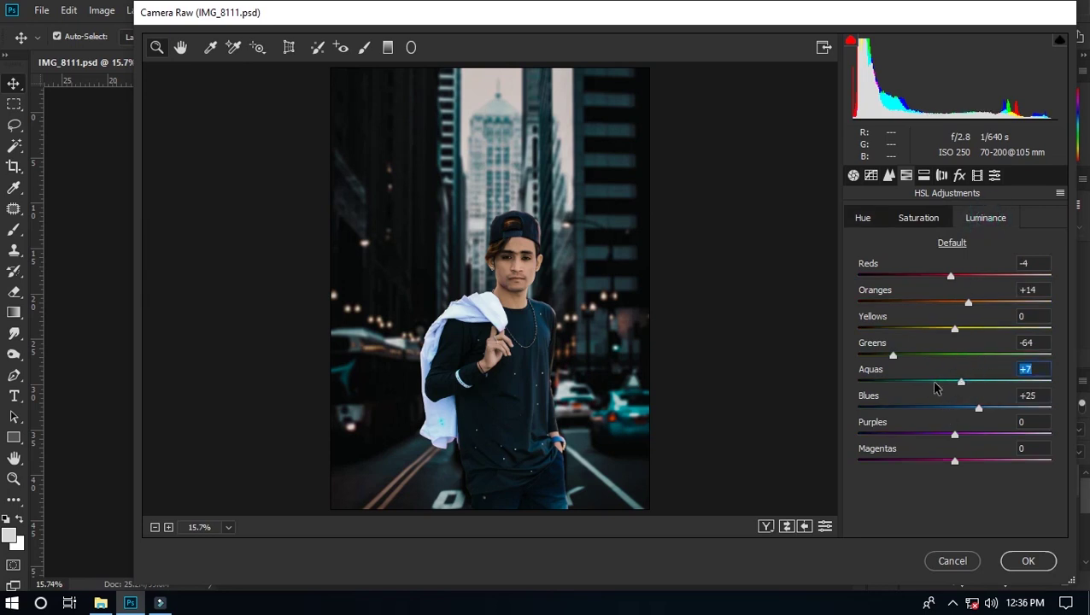
- Desaturate Aquas and Oranges, shift Reds hue, set Oranges hue -10, and reduce Reds saturation
click(918, 218)
mouse_move(888, 382)
mouse_down()
mouse_move(931, 384)
mouse_move(922, 412)
mouse_up()
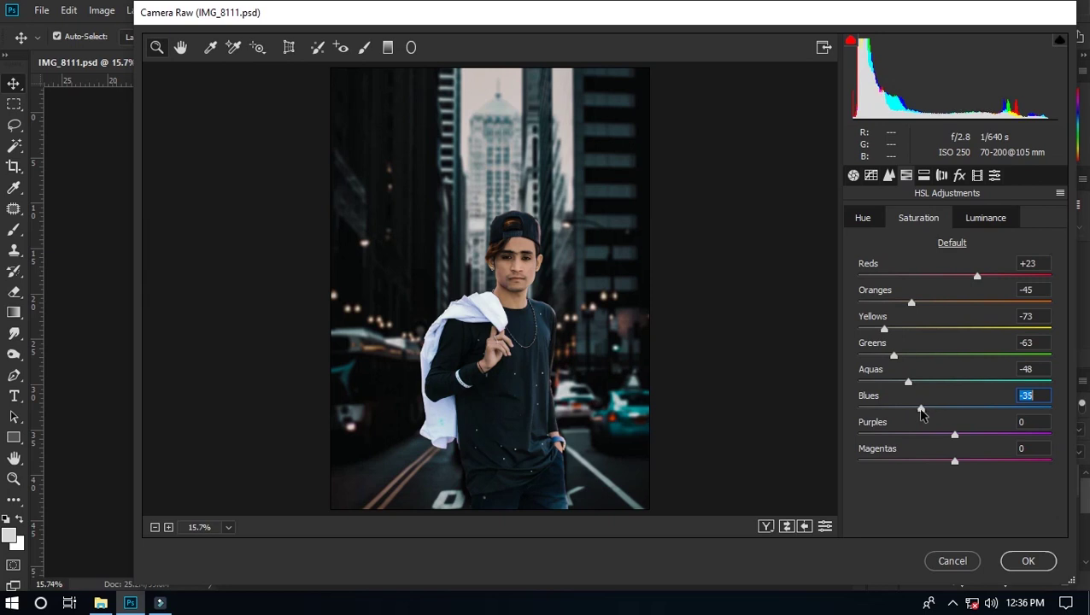
drag(945, 300, 921, 304)
click(862, 218)
drag(954, 276, 972, 276)
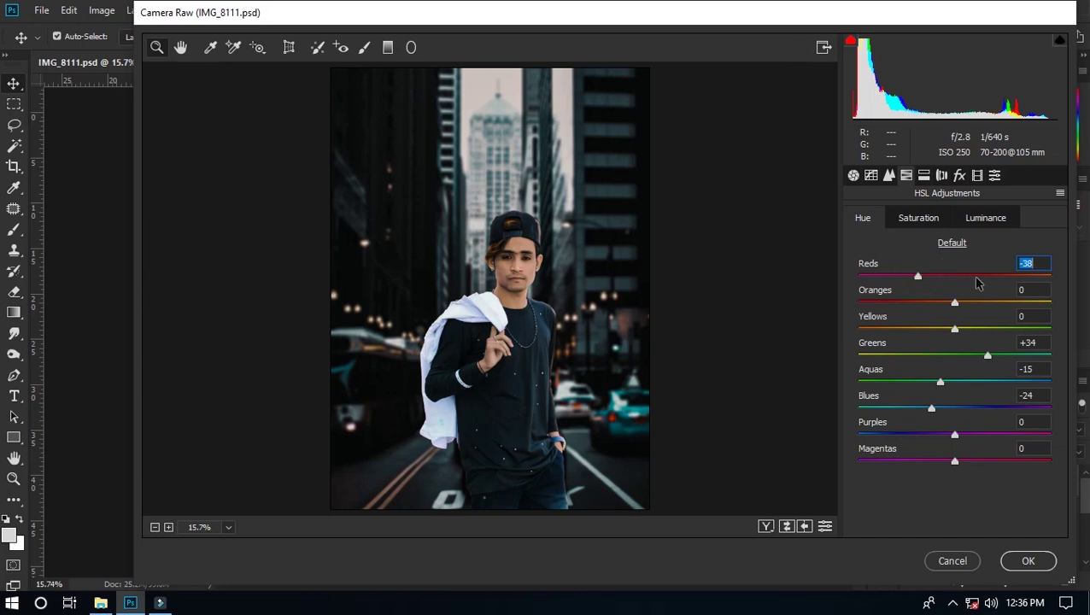
click(973, 276)
drag(954, 303, 934, 304)
click(945, 303)
click(922, 219)
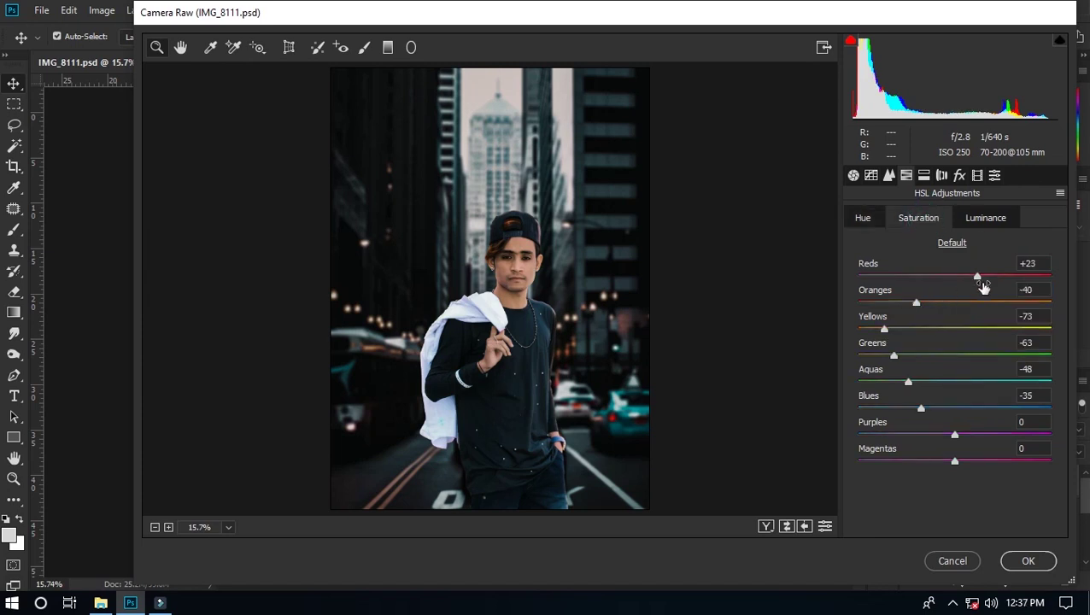
drag(977, 277, 969, 312)
- Shift the Blues hue and adjust luminance, undoing a trial Oranges saturation change
click(986, 218)
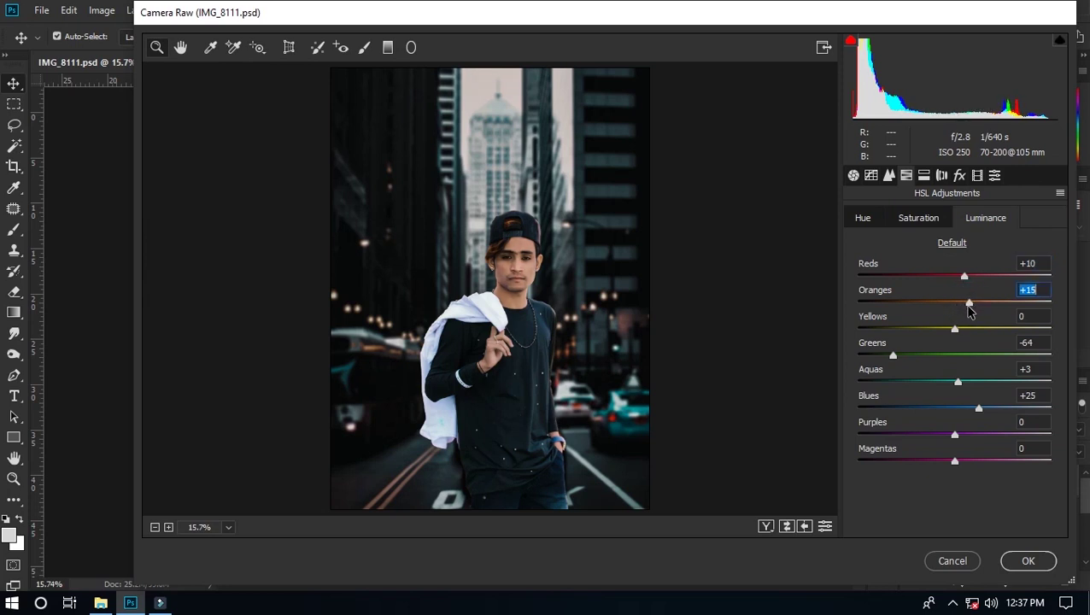
click(939, 224)
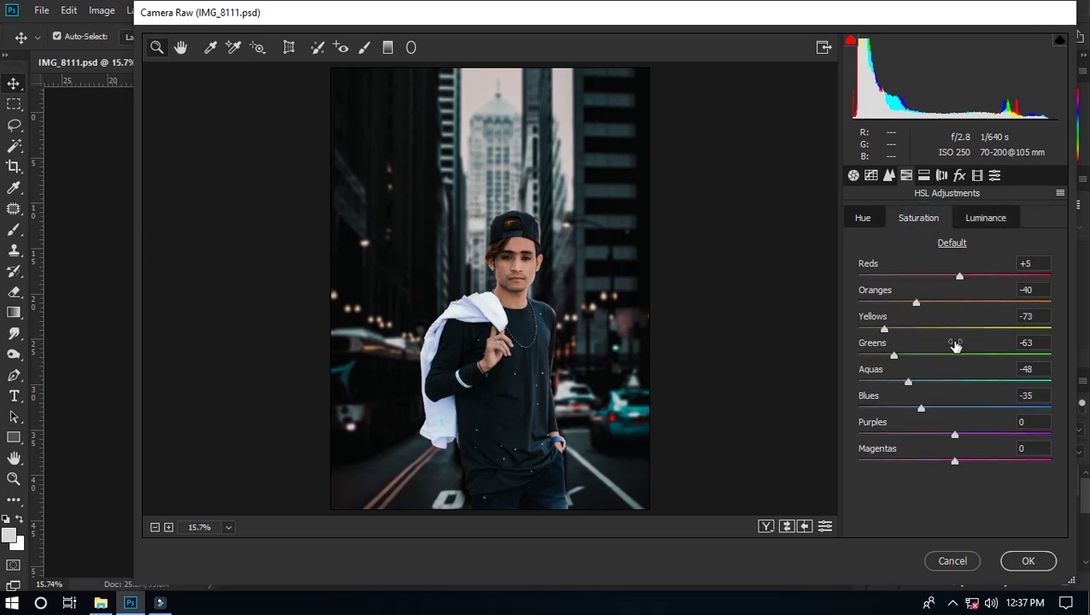
click(862, 219)
mouse_move(956, 408)
mouse_down()
mouse_move(908, 411)
mouse_move(953, 411)
mouse_up()
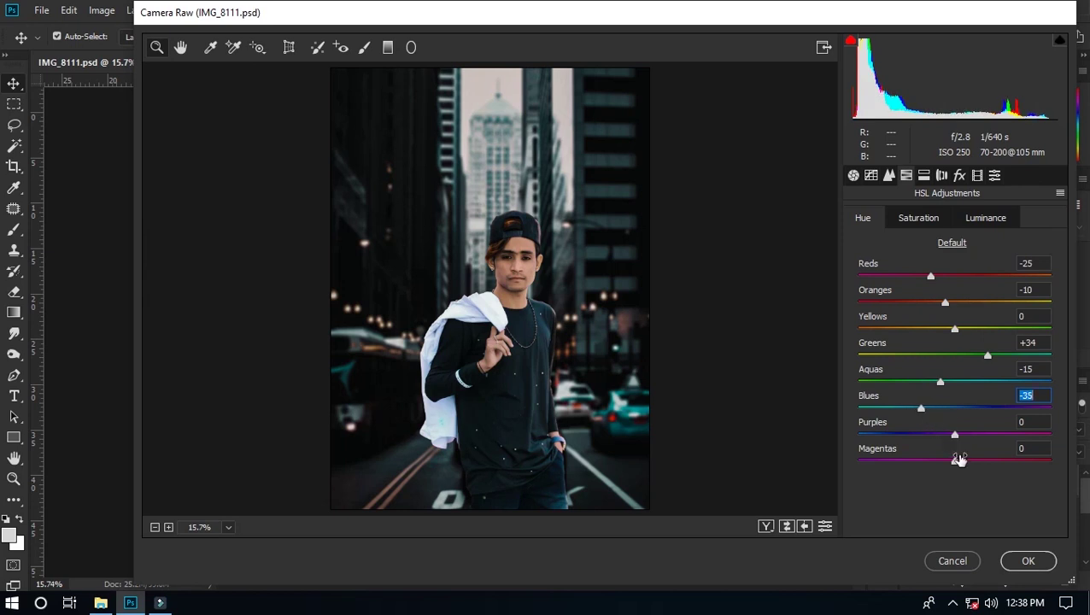
click(941, 175)
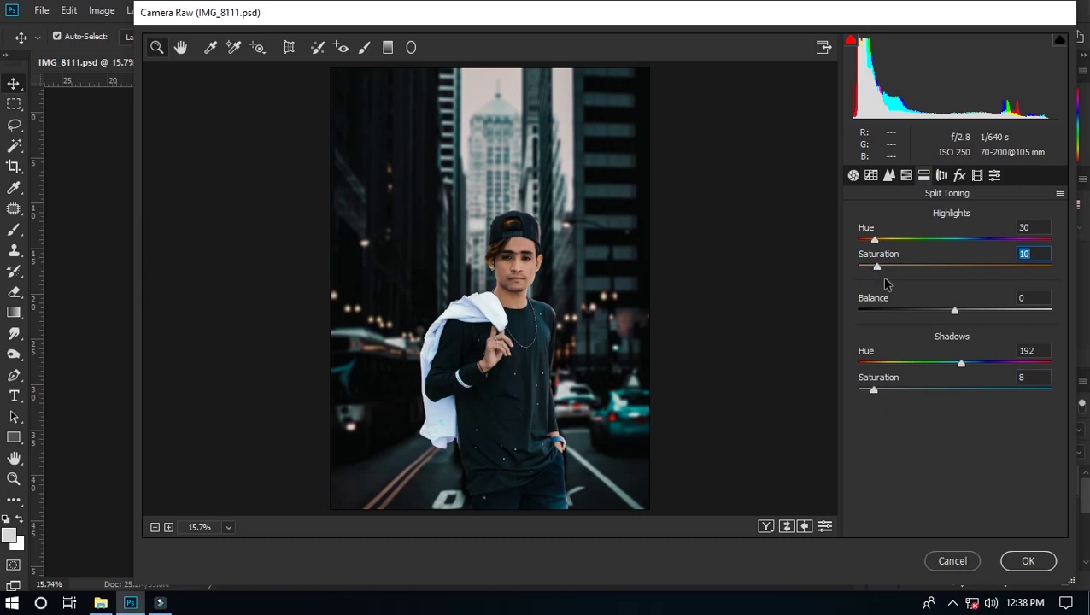
click(906, 175)
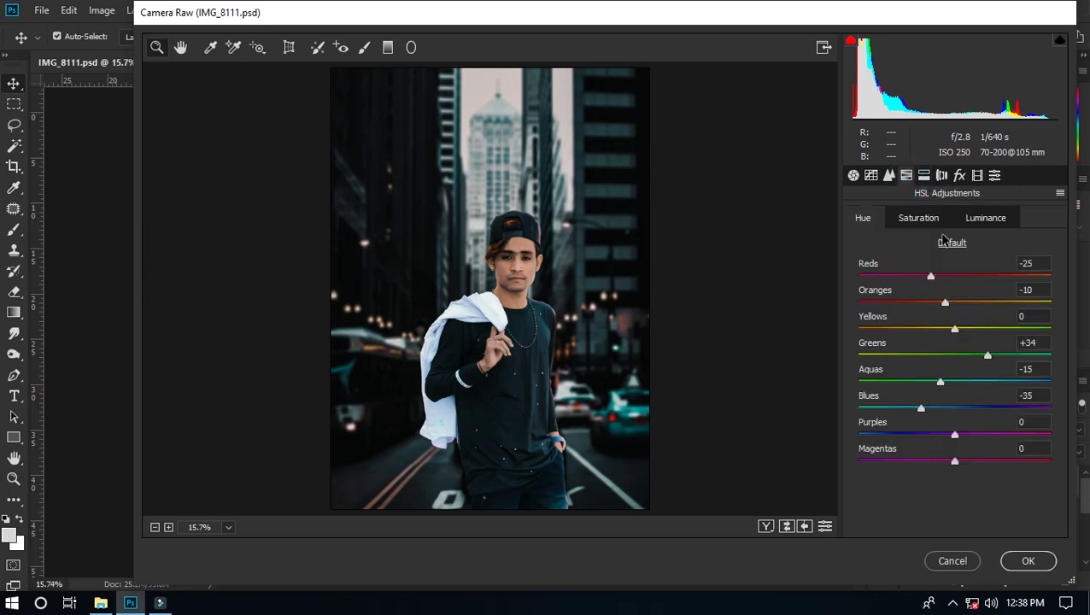
click(921, 219)
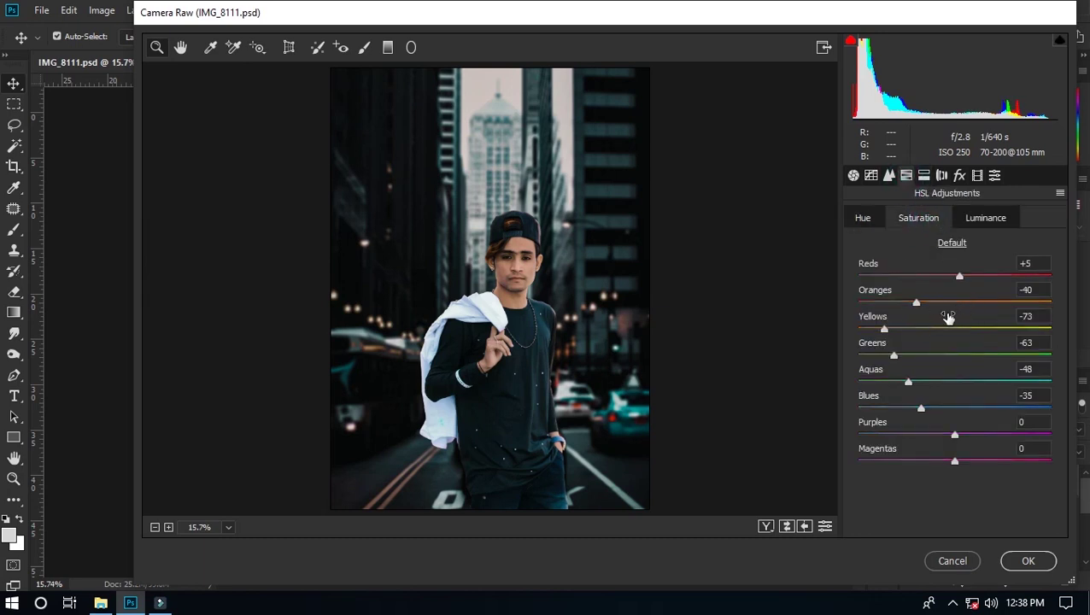
click(971, 303)
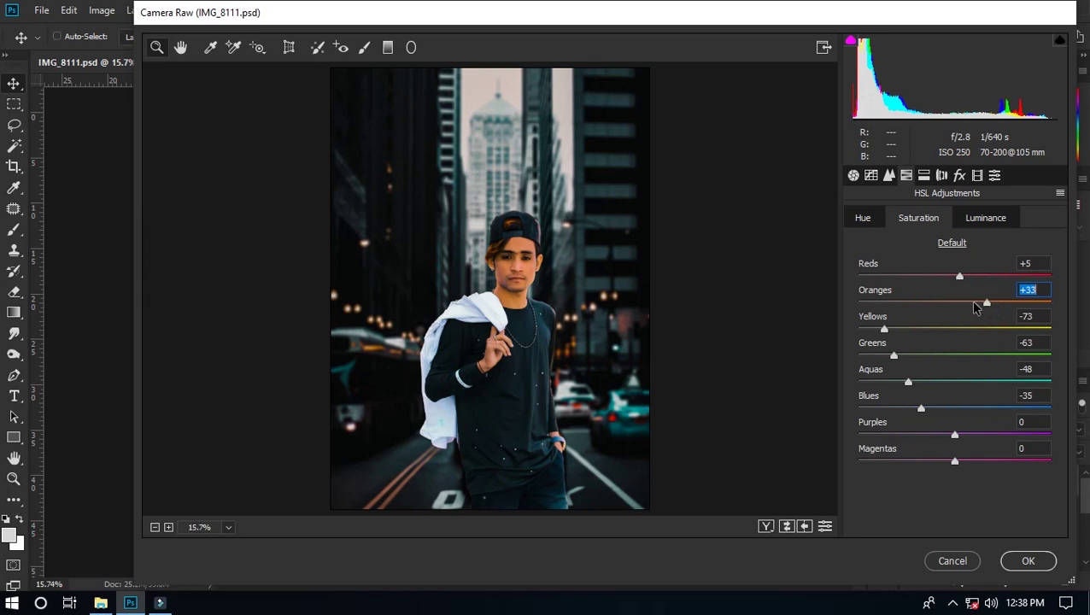
key(ctrl+z)
click(986, 218)
click(968, 306)
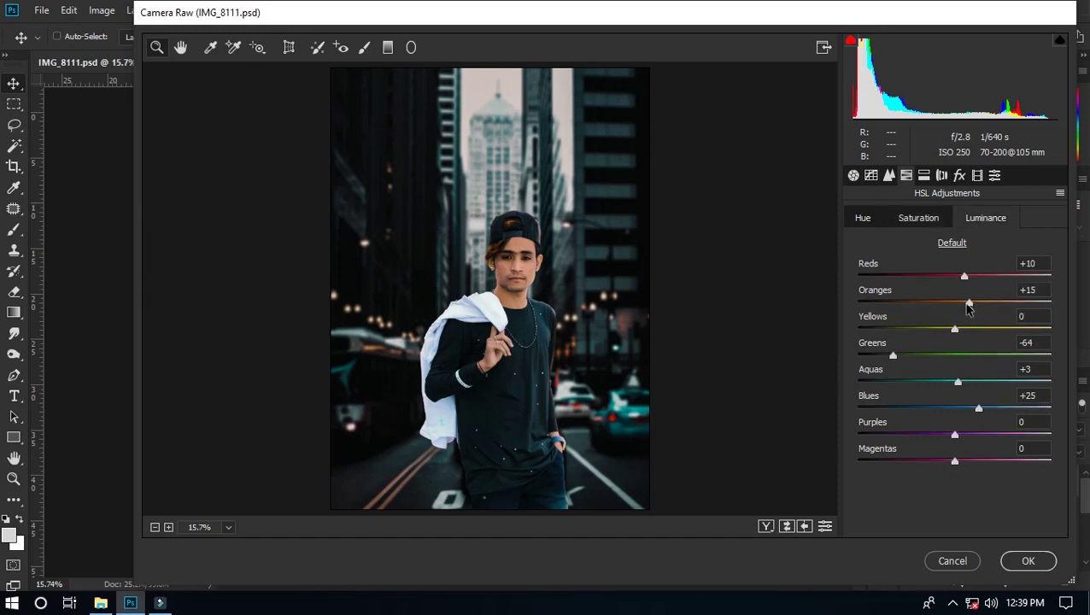
- Add a post-crop vignette at amount -25, made rounder and softer
click(940, 175)
click(931, 384)
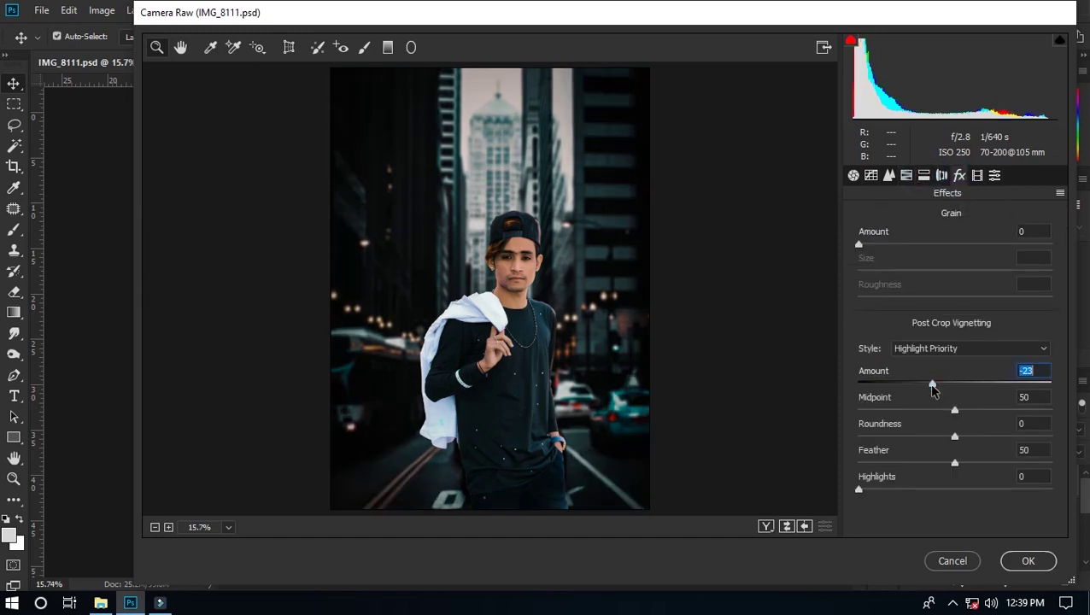
mouse_move(954, 436)
mouse_down()
mouse_move(932, 437)
mouse_move(980, 463)
mouse_up()
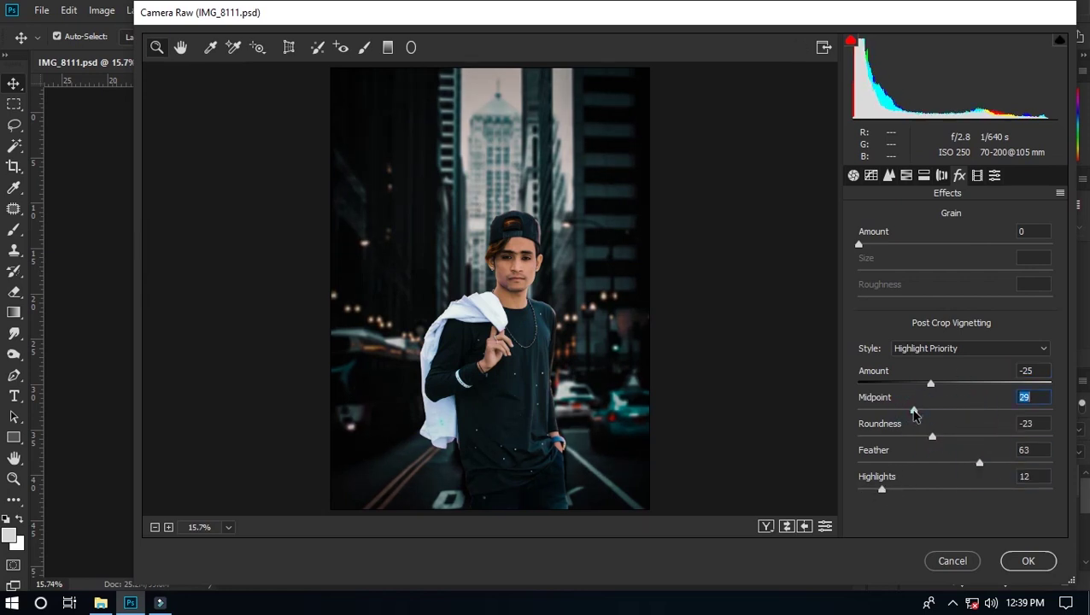
- Set calibration Blue hue -30, saturation +23 and Red hue +30, then apply the grade
click(977, 175)
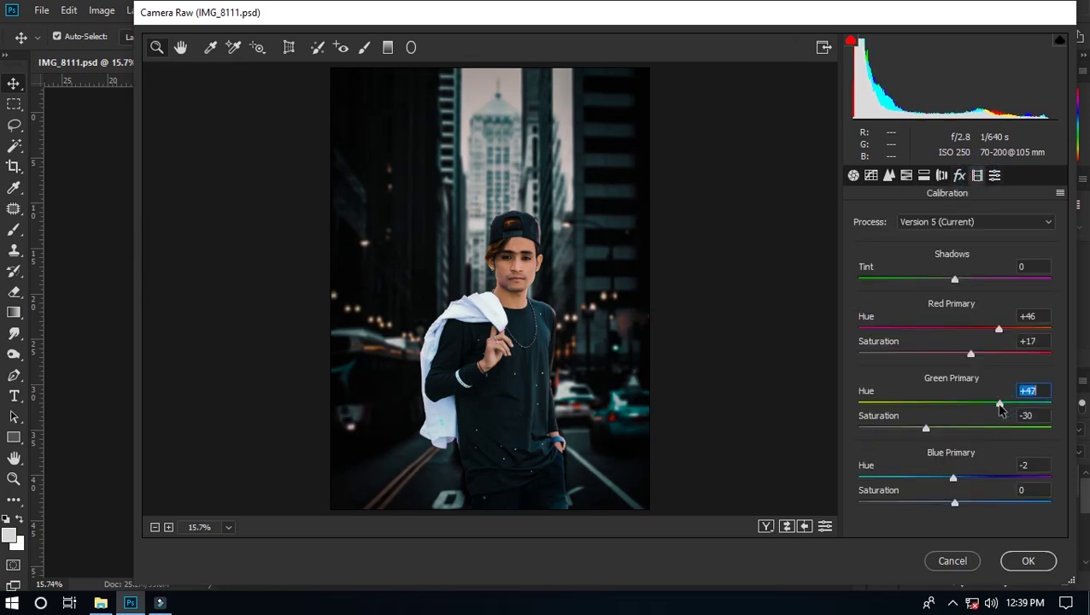
drag(966, 481, 930, 481)
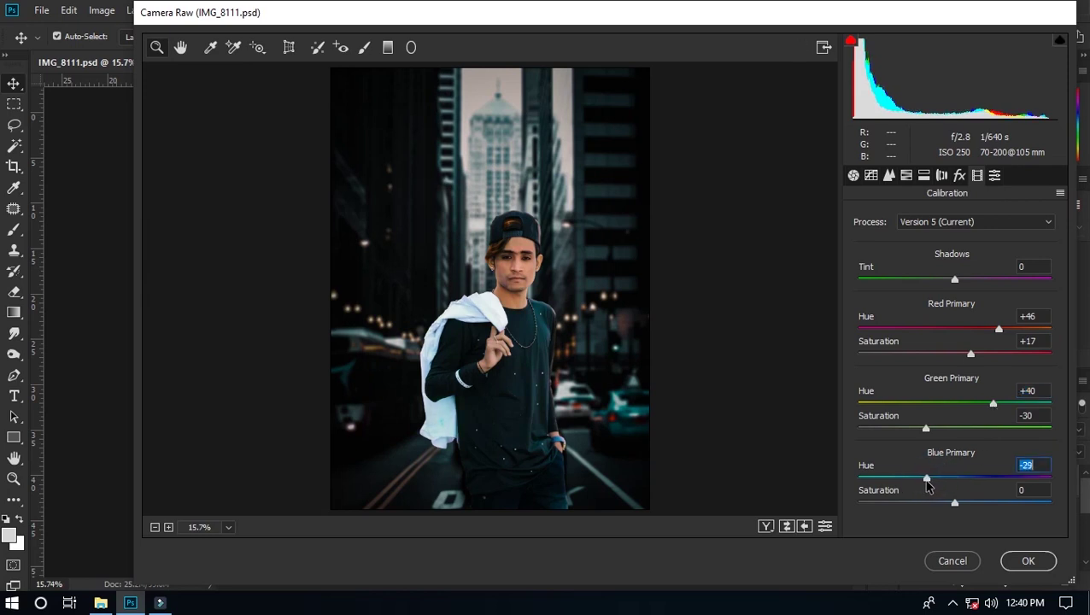
drag(954, 502, 976, 502)
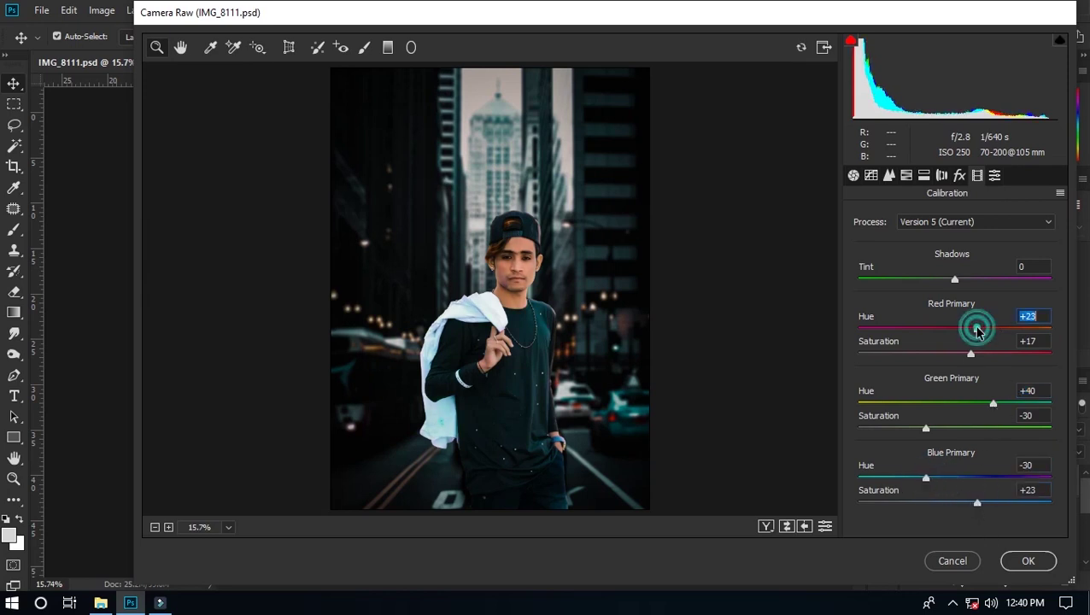
drag(997, 329, 1013, 331)
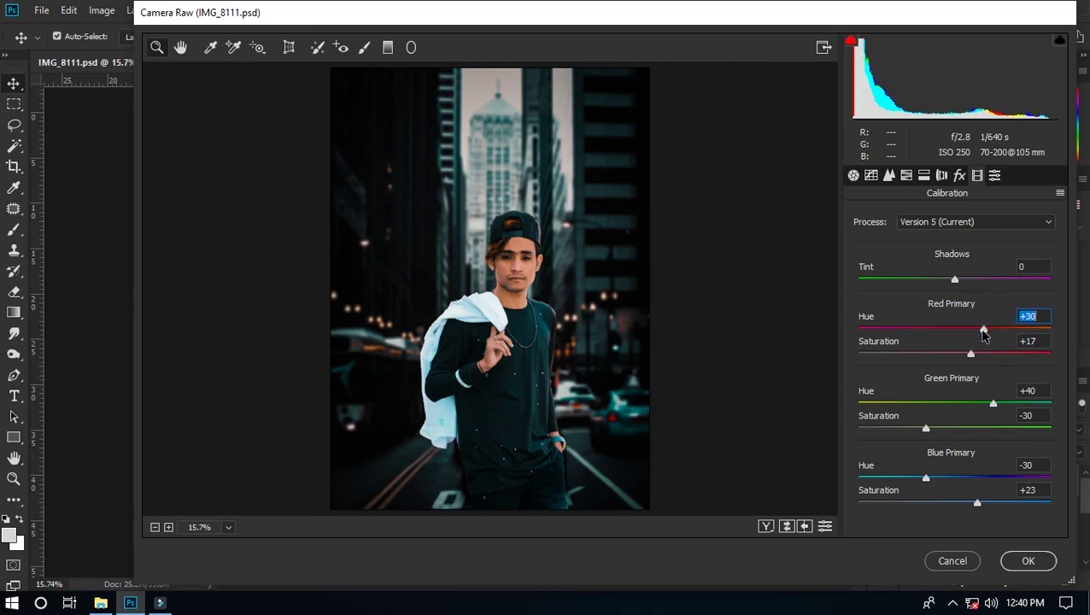
click(1028, 560)
scroll(467, 324, up, 3)
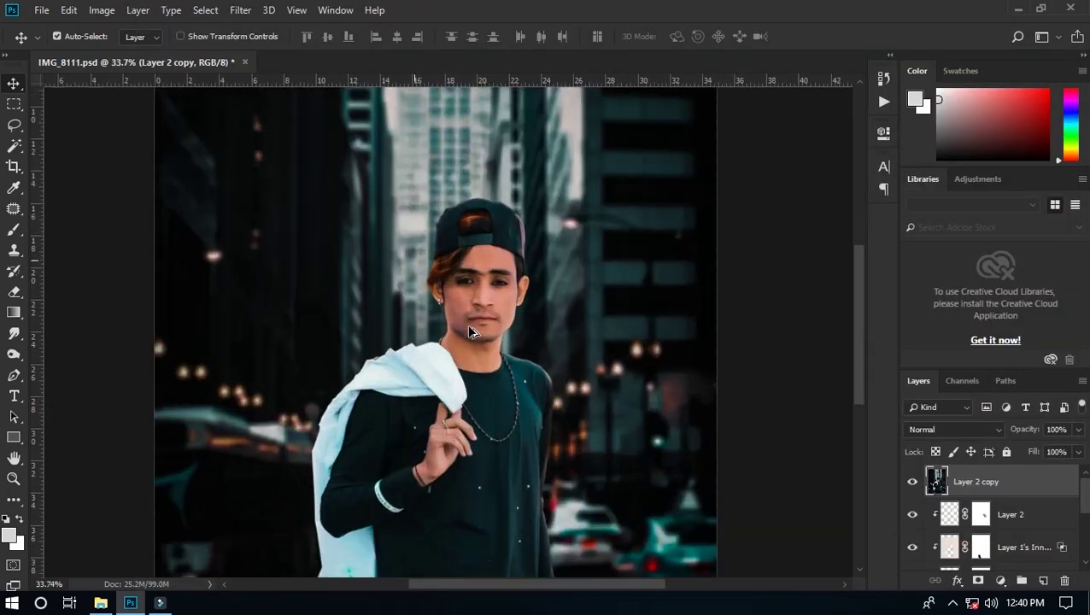
scroll(466, 324, up, 2)
scroll(495, 316, down, 2)
scroll(524, 314, down, 2)
scroll(547, 333, down, 1)
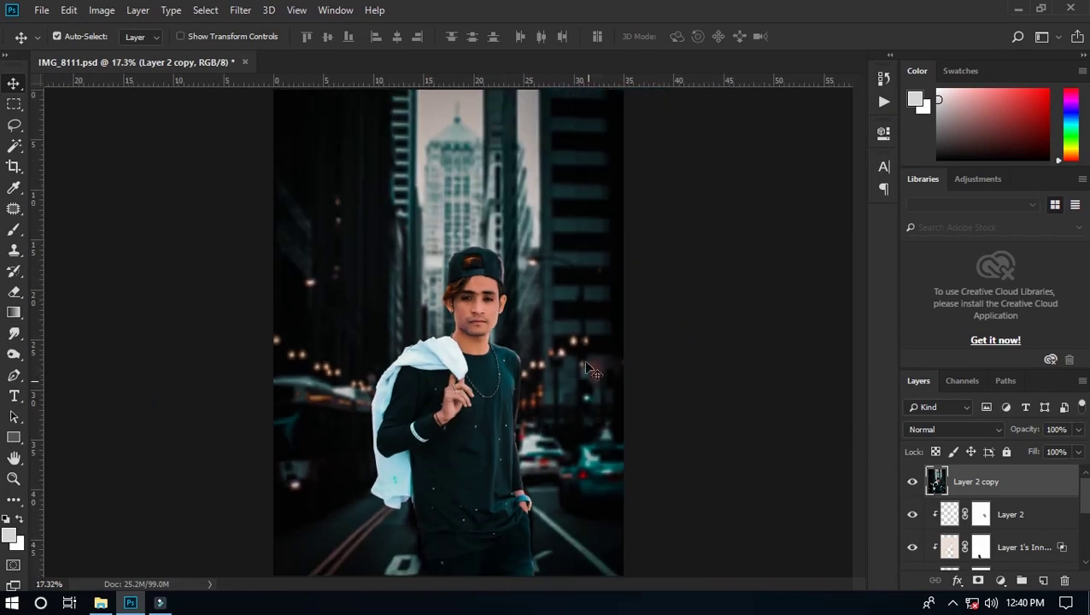
scroll(521, 405, down, 1)
- Duplicate the graded layer as Layer 2 copy 2
scroll(472, 325, up, 3)
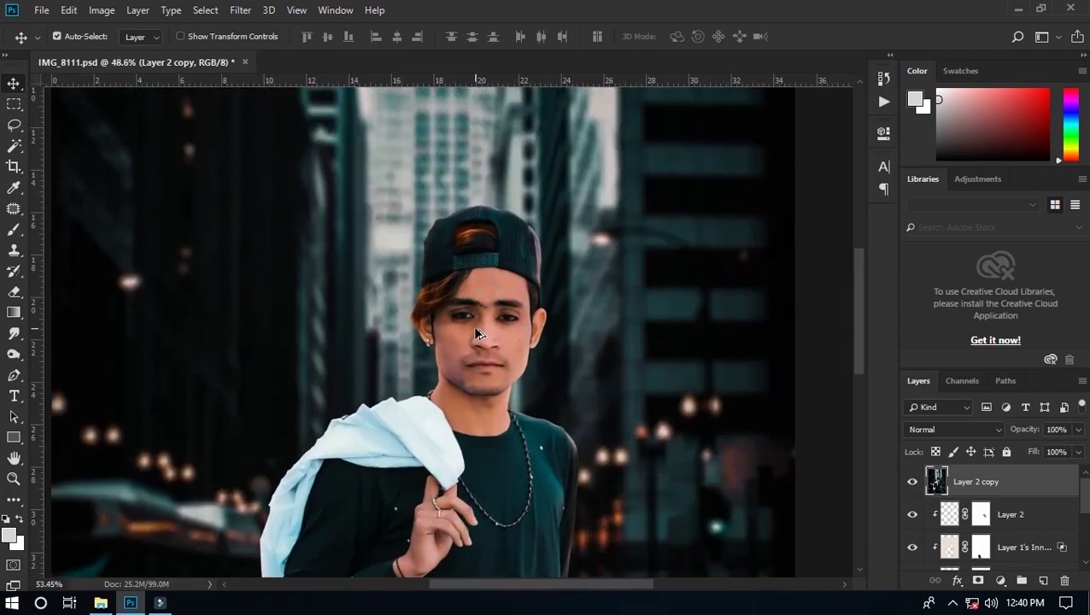
scroll(504, 355, up, 2)
scroll(452, 365, down, 1)
scroll(451, 365, down, 5)
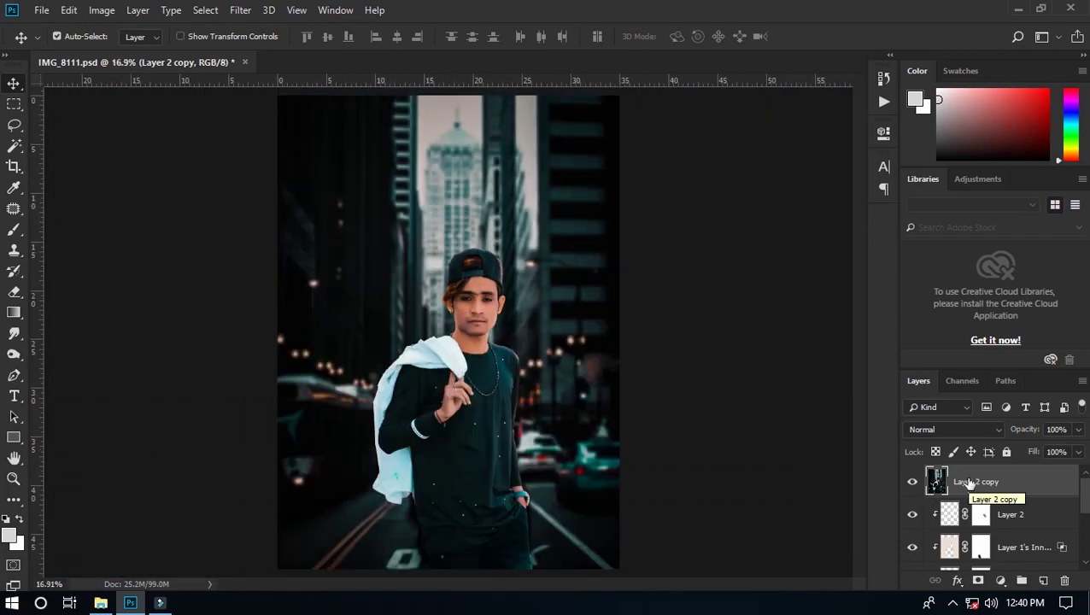
right_click(964, 479)
click(810, 86)
key(Return)
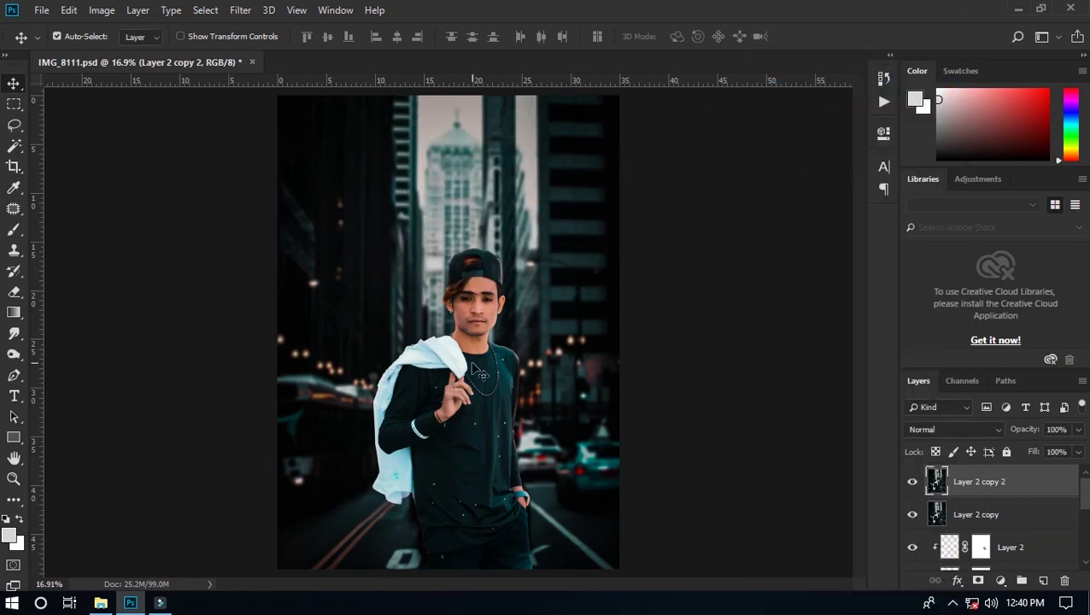
- Raise the copy's Vibrance to +30 and Saturation to +28 in Camera Raw
click(240, 10)
click(281, 106)
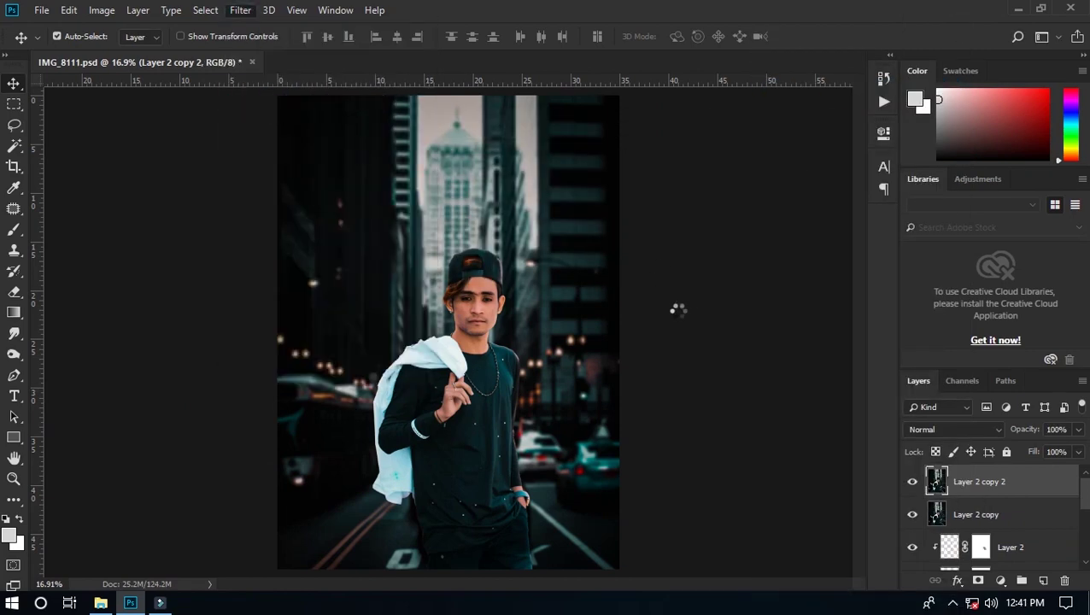
scroll(948, 384, down, 3)
mouse_move(972, 497)
mouse_down()
mouse_move(986, 501)
mouse_move(954, 521)
mouse_move(972, 531)
mouse_up()
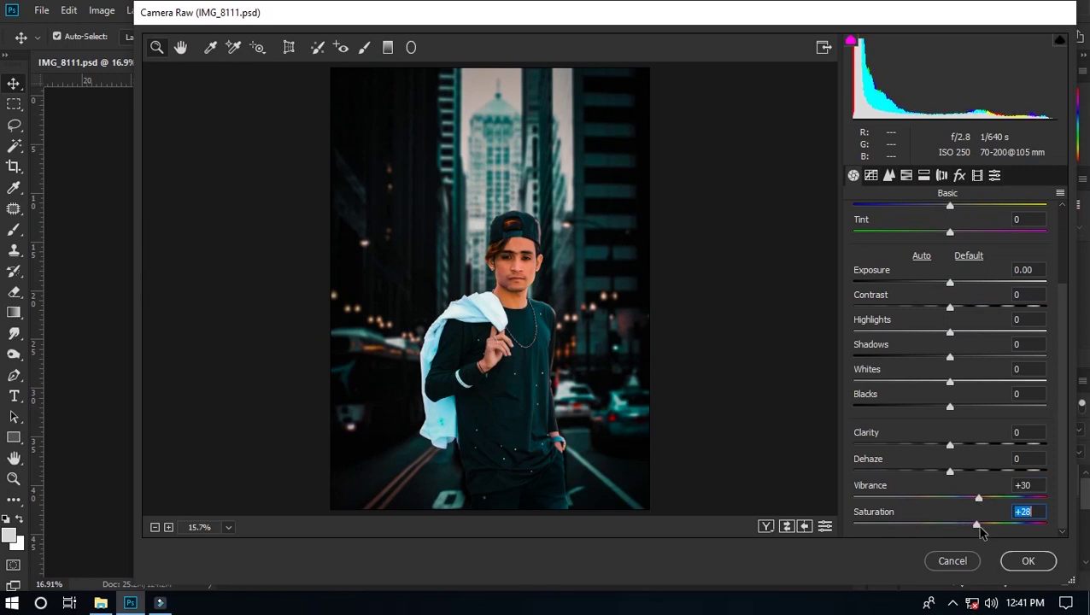
- Warm the oranges in HSL, apply the grade, and hide it behind a black mask
click(906, 175)
click(918, 218)
mouse_move(955, 302)
mouse_down()
mouse_move(940, 302)
mouse_move(978, 304)
mouse_move(937, 275)
mouse_move(939, 303)
mouse_up()
click(986, 218)
click(918, 218)
click(863, 218)
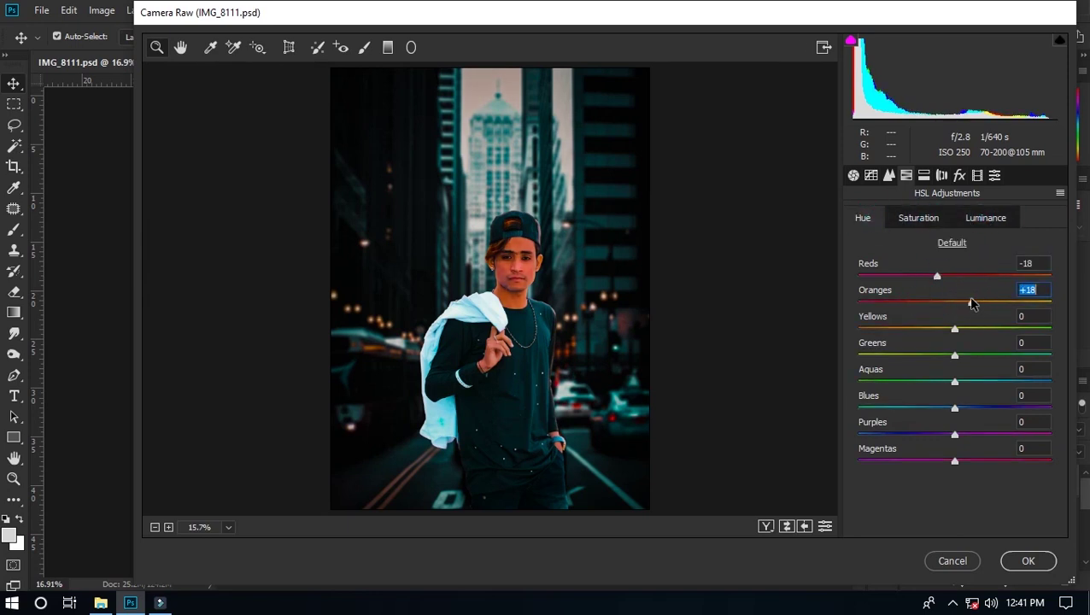
click(1025, 560)
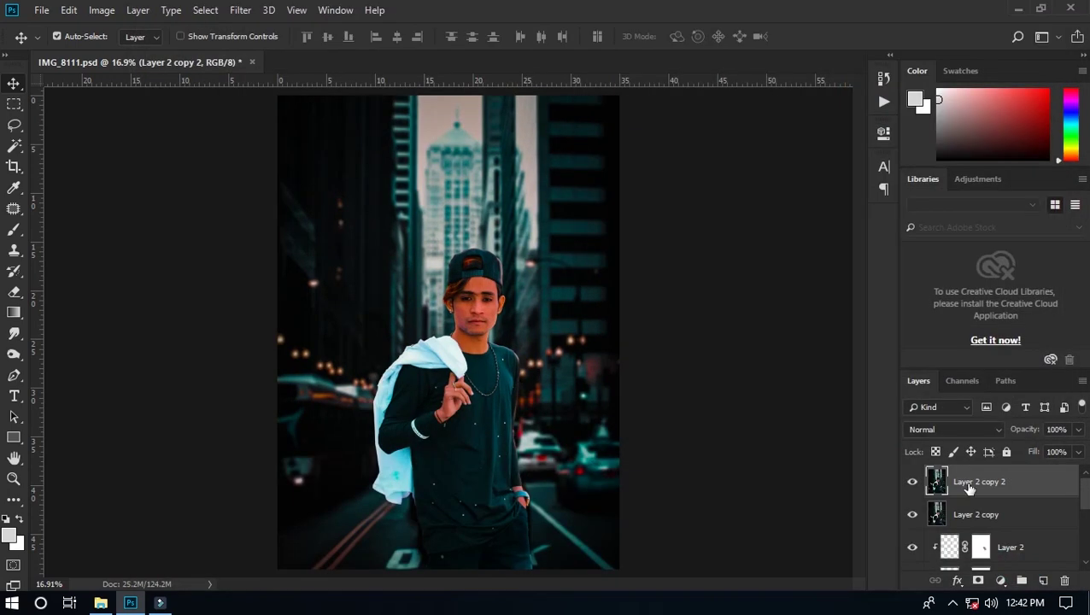
alt+click(978, 580)
- Brush white at 100% opacity onto the Layer 2 copy 2 mask over the man
key(b)
scroll(256, 367, up, 3)
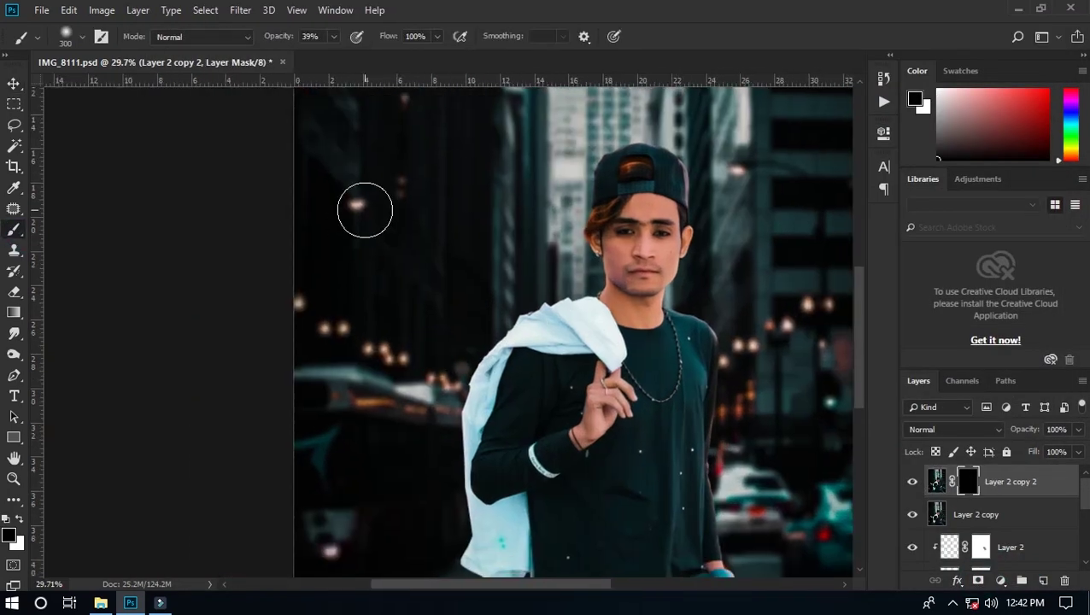
key(x)
scroll(417, 209, up, 2)
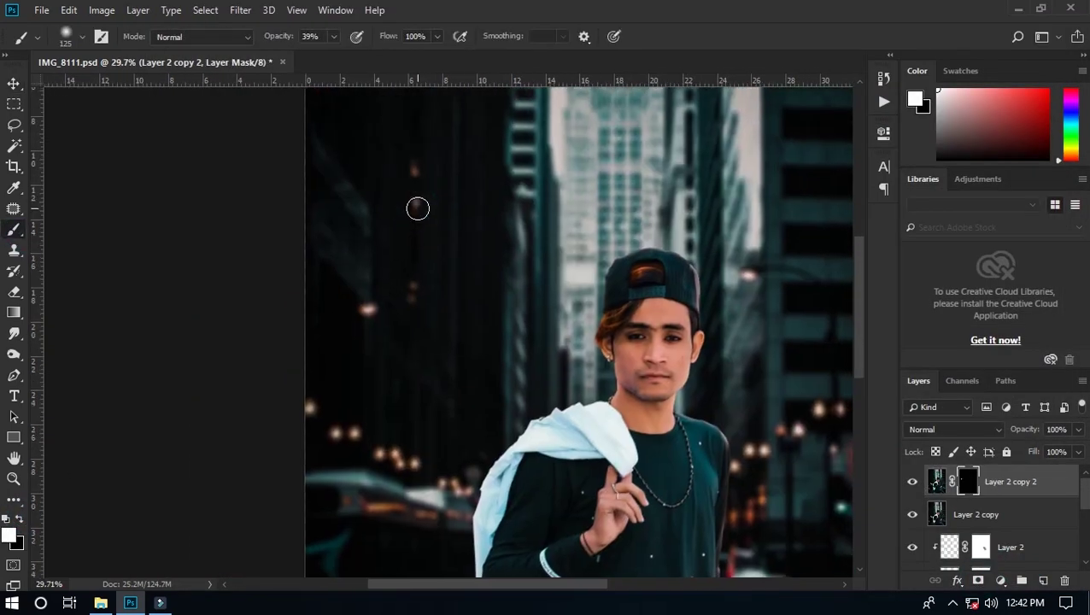
scroll(402, 256, down, 1)
scroll(295, 323, down, 1)
key(0)
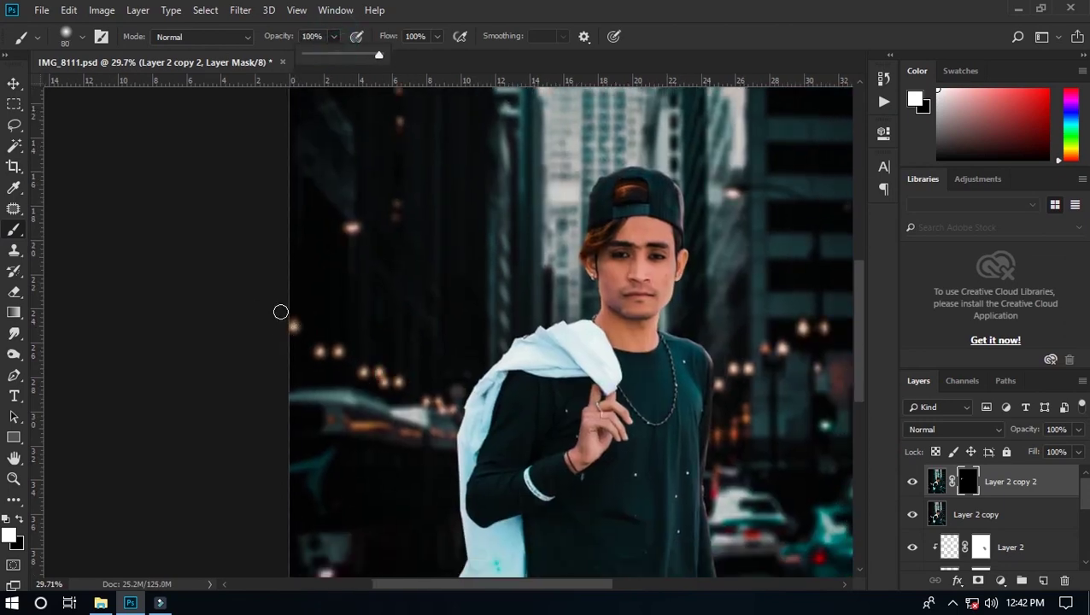
scroll(380, 378, down, 1)
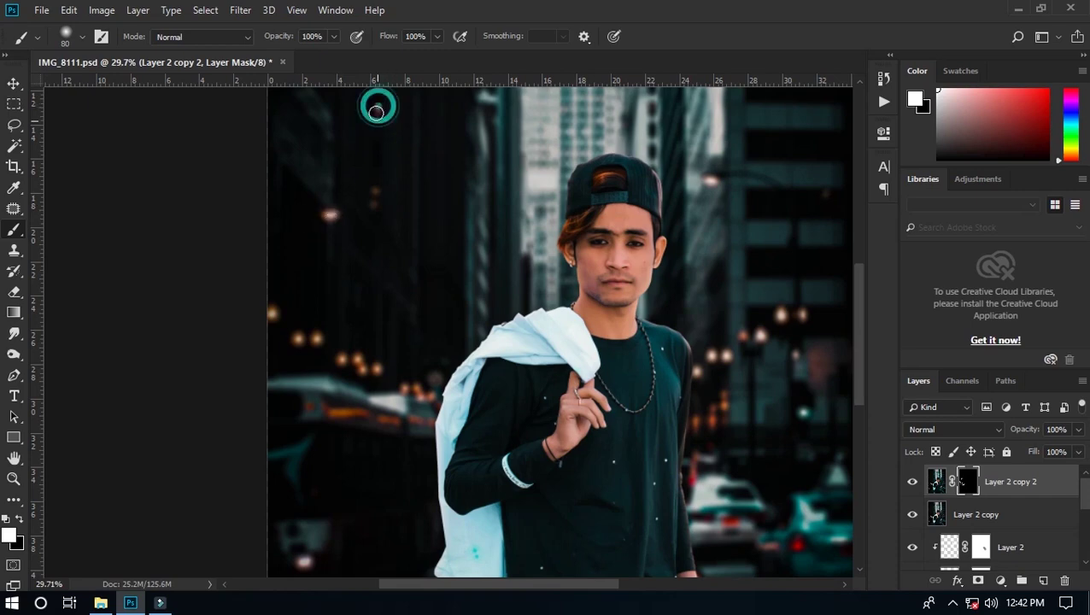
scroll(376, 105, right, 2)
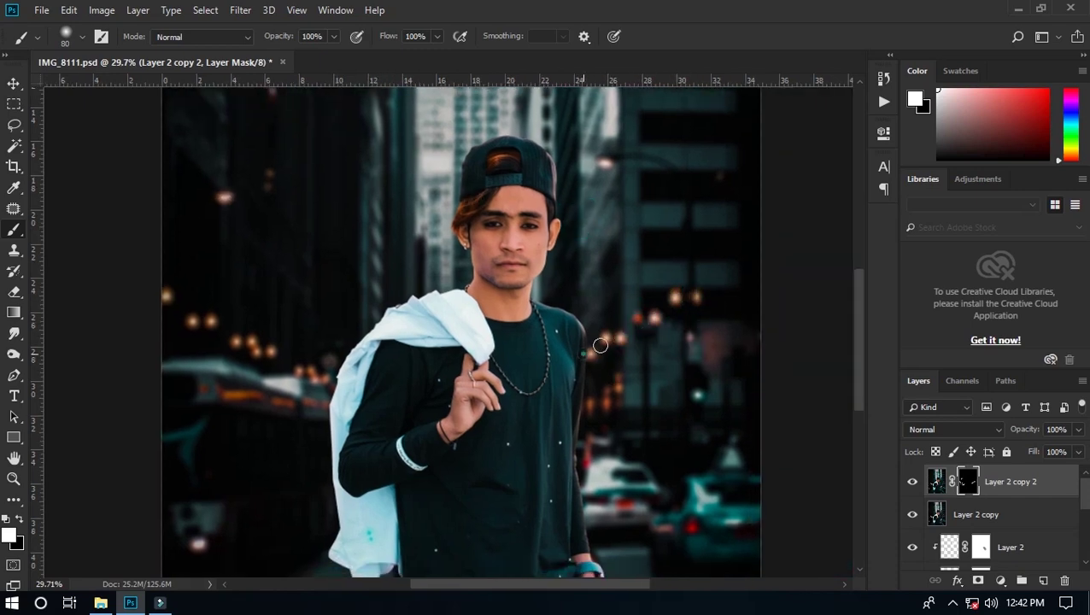
scroll(590, 398, down, 2)
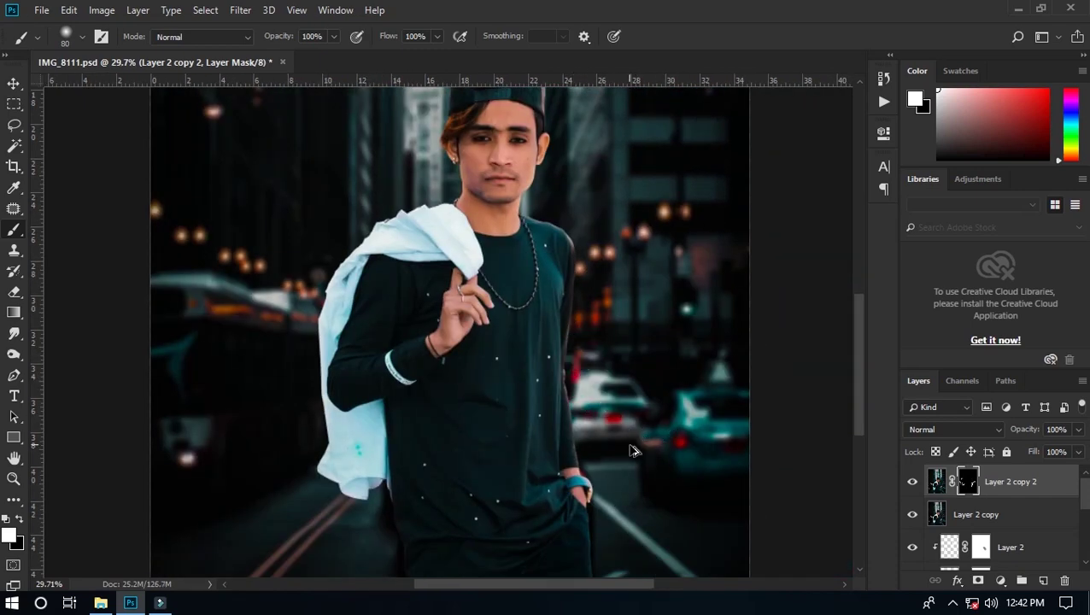
scroll(635, 433, down, 2)
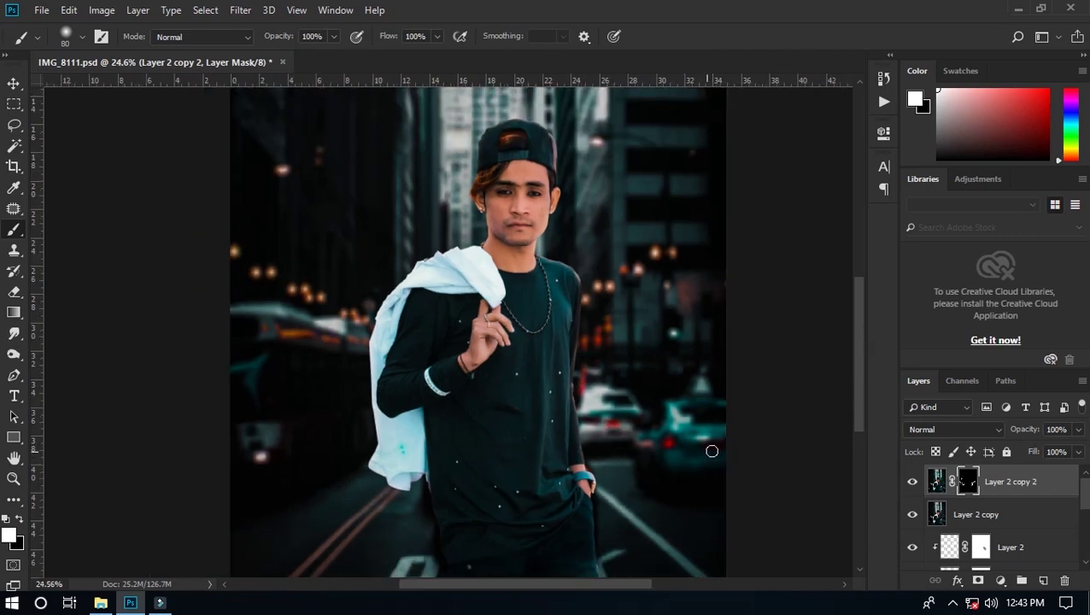
scroll(711, 450, down, 2)
scroll(474, 342, up, 1)
scroll(474, 342, down, 2)
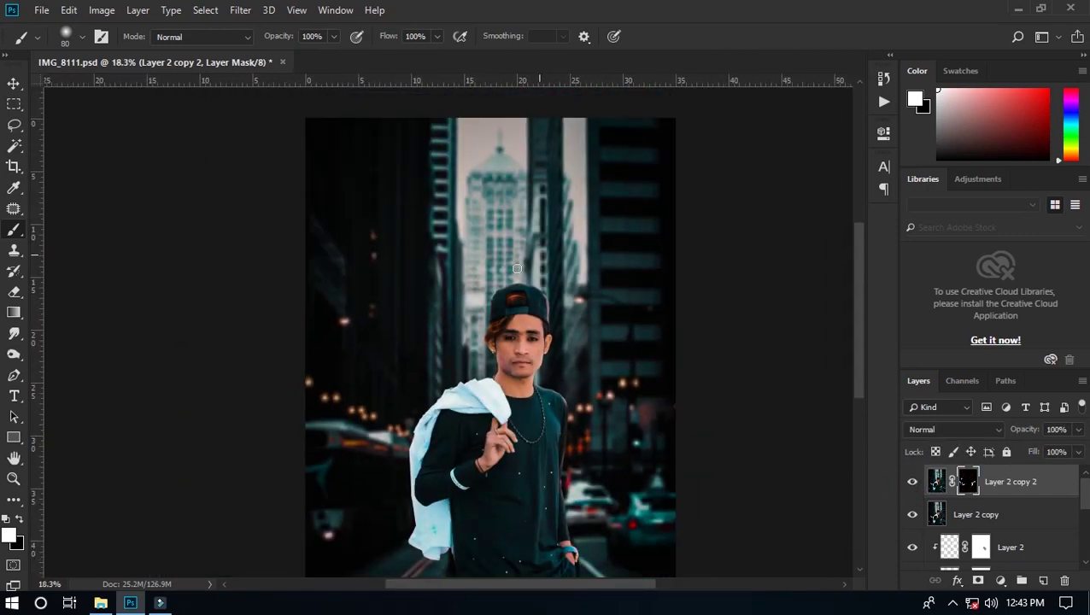
key(v)
scroll(479, 367, down, 2)
- On Layer 2 copy, make a quick-mask selection of the man's face
scroll(478, 367, up, 3)
click(653, 416)
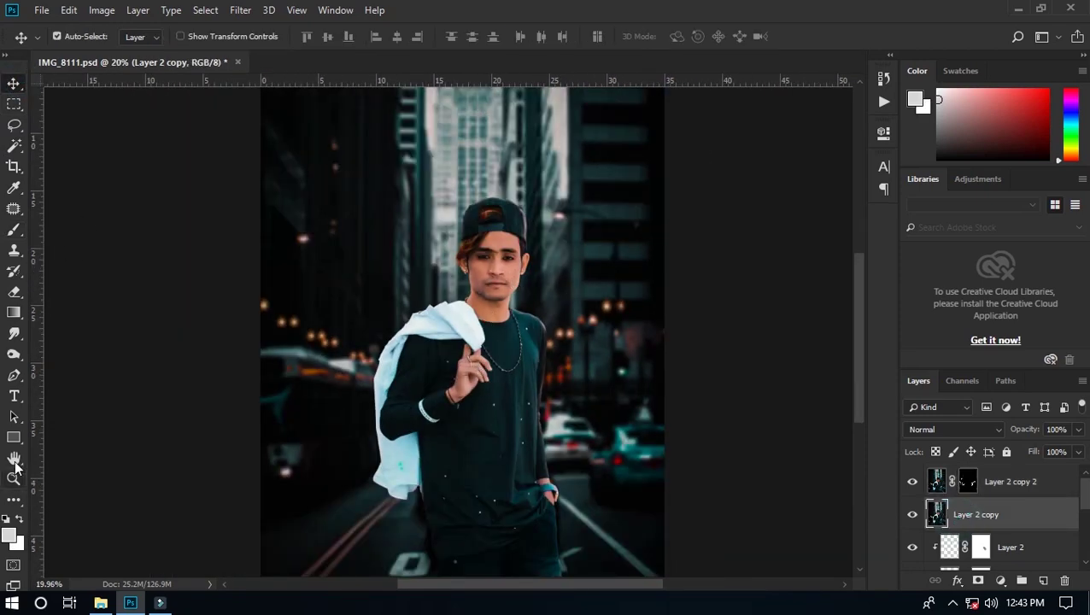
key(b)
key(q)
key(d)
mouse_move(500, 248)
mouse_down()
mouse_move(479, 265)
mouse_move(483, 294)
mouse_up()
key(bracketleft)
key(bracketleft)
key(bracketleft)
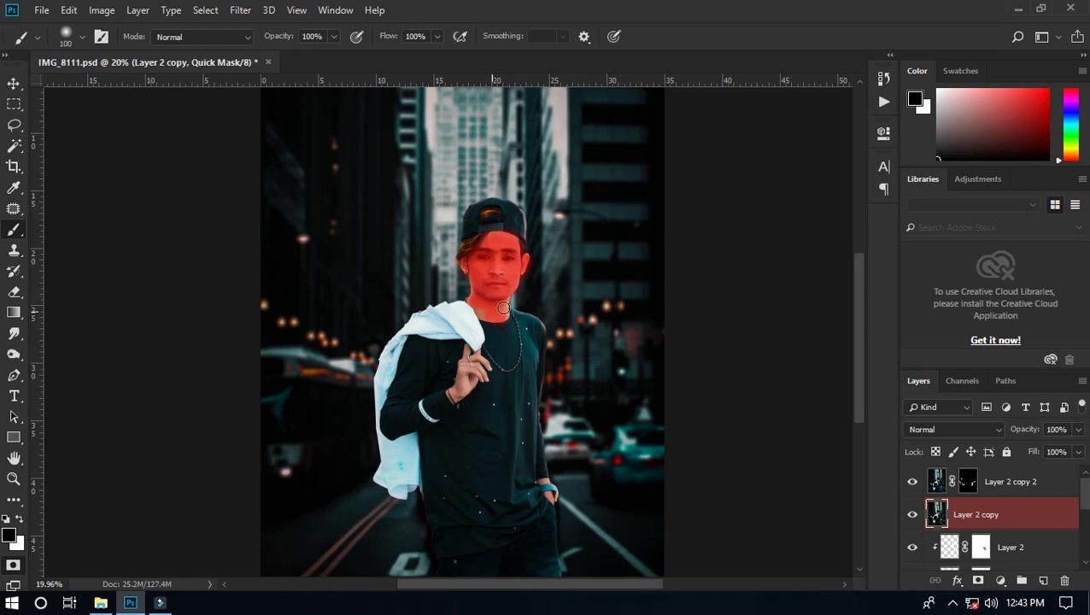
drag(462, 365, 480, 374)
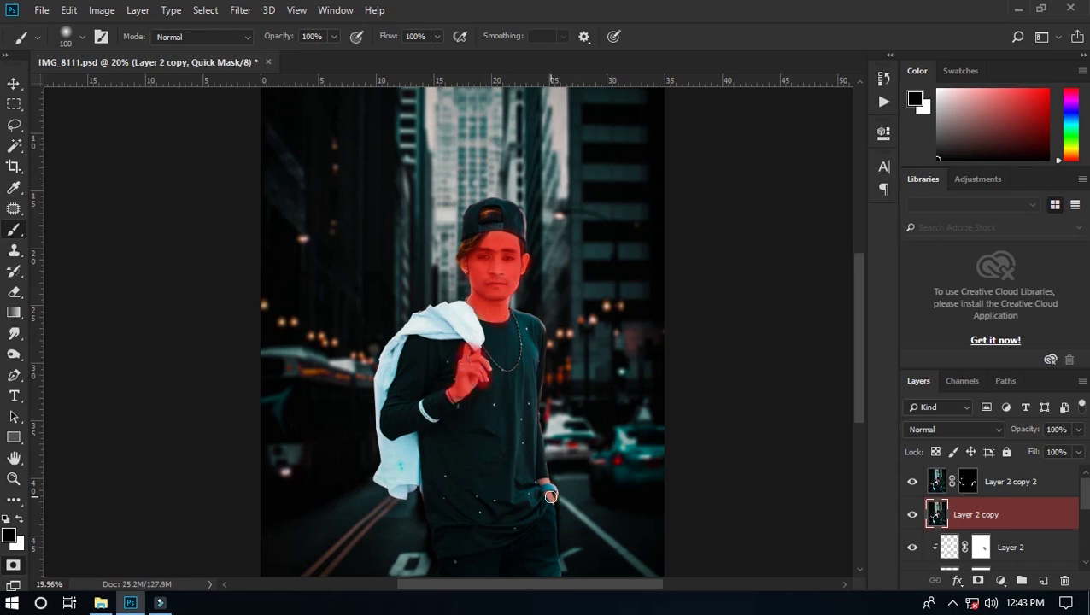
key(ctrl+z)
key(v)
key(q)
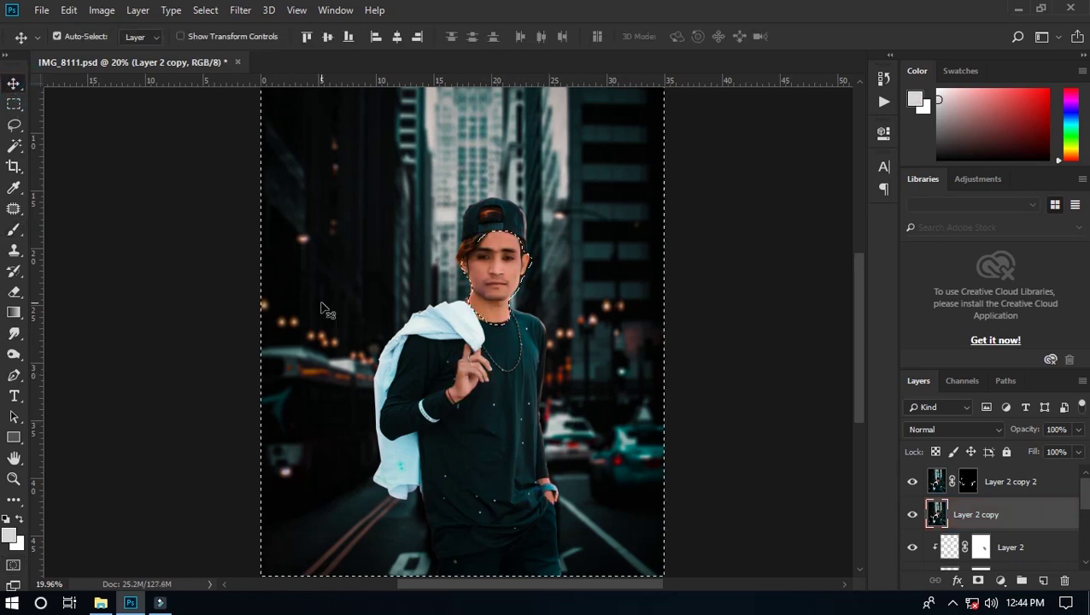
key(q)
key(q)
- Reduce Black to -8 with Selective Color on the face selection
click(102, 10)
mouse_move(126, 53)
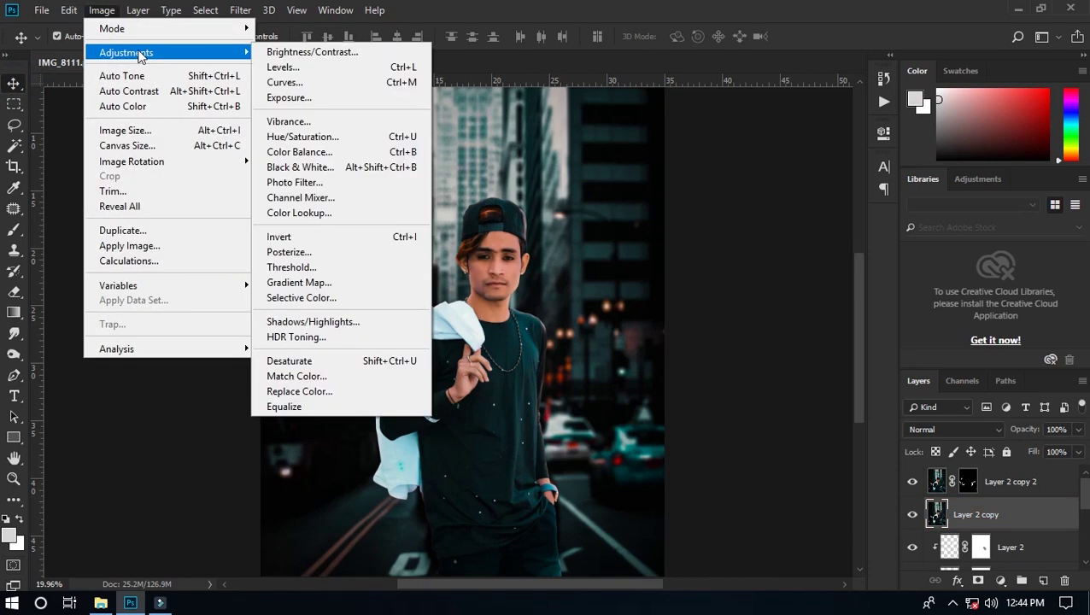
click(301, 297)
drag(779, 128, 852, 136)
drag(781, 336, 757, 339)
click(930, 184)
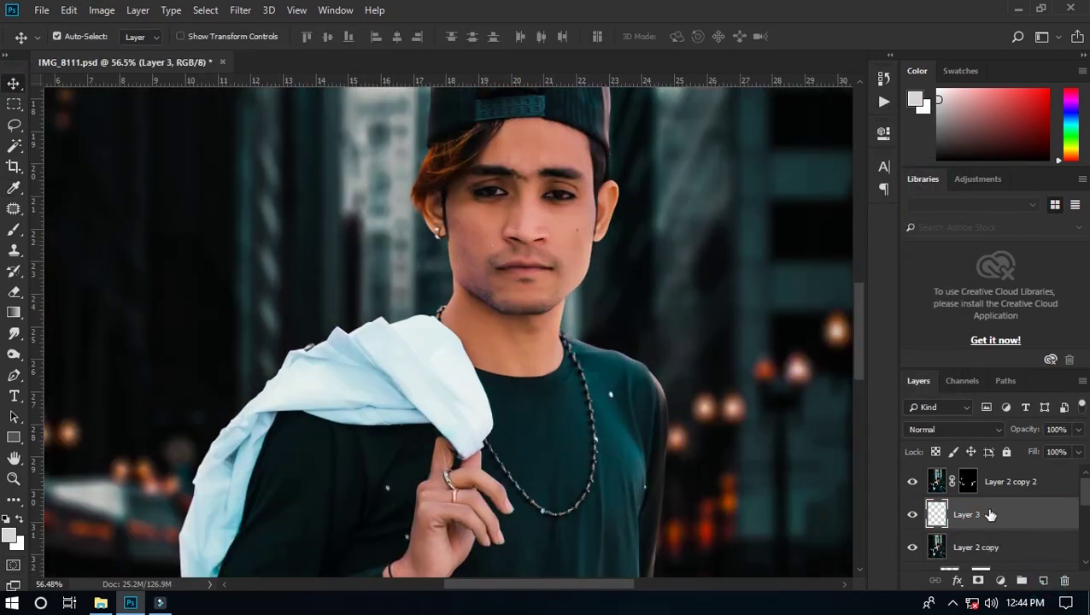
- Sample a skin tone from the face and set Layer 3 to Normal after trying Hard Light
key(b)
alt+click(476, 225)
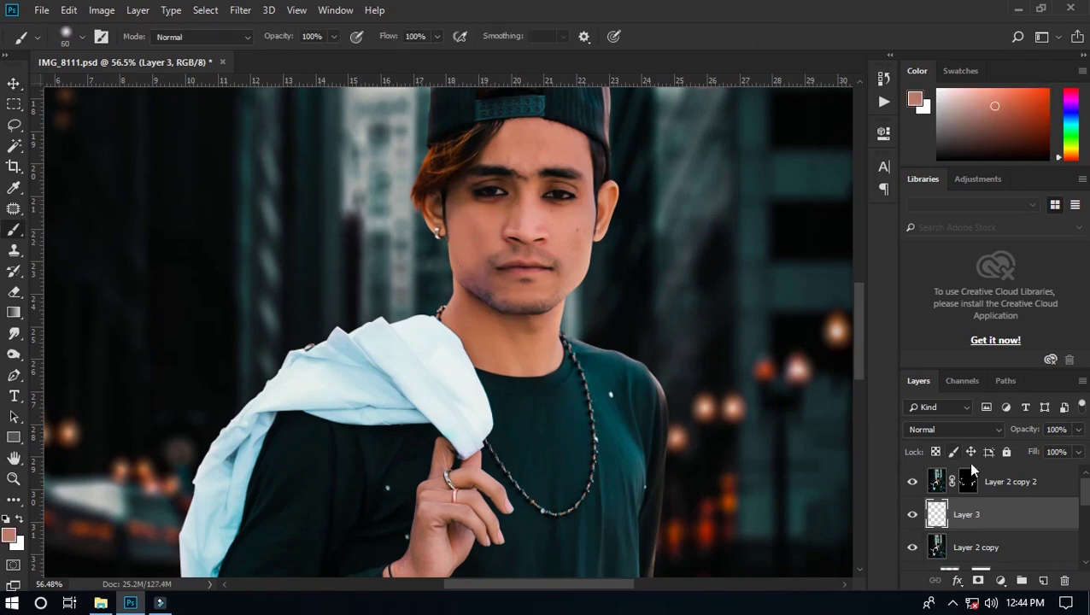
click(952, 429)
click(923, 75)
key(Down)
key(Down)
key(Down)
key(Down)
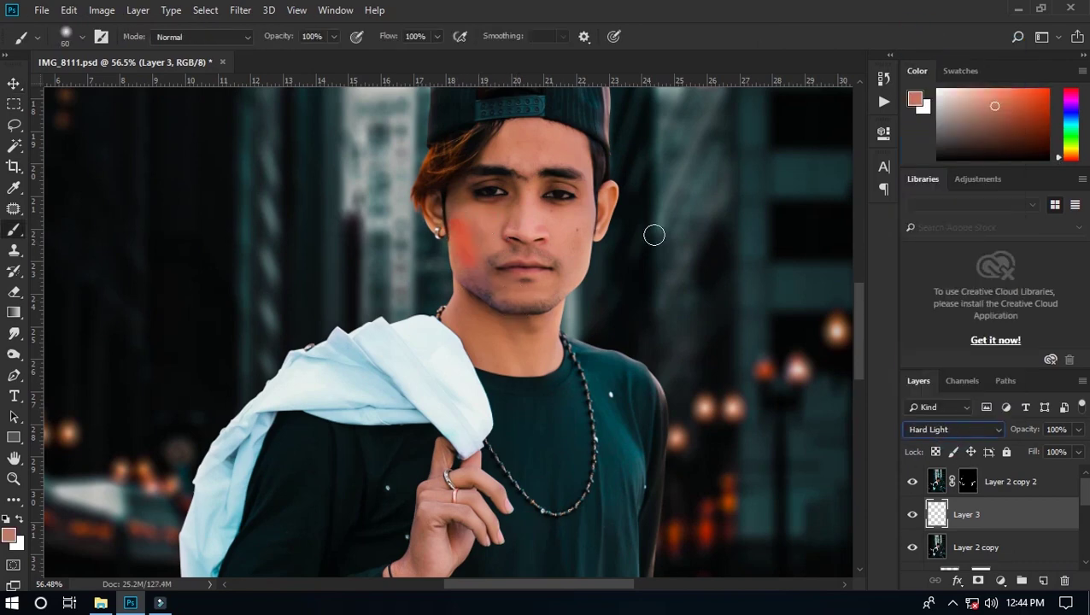
key(Down)
key(Down)
key(Down)
key(Down)
key(Down)
key(Down)
key(Down)
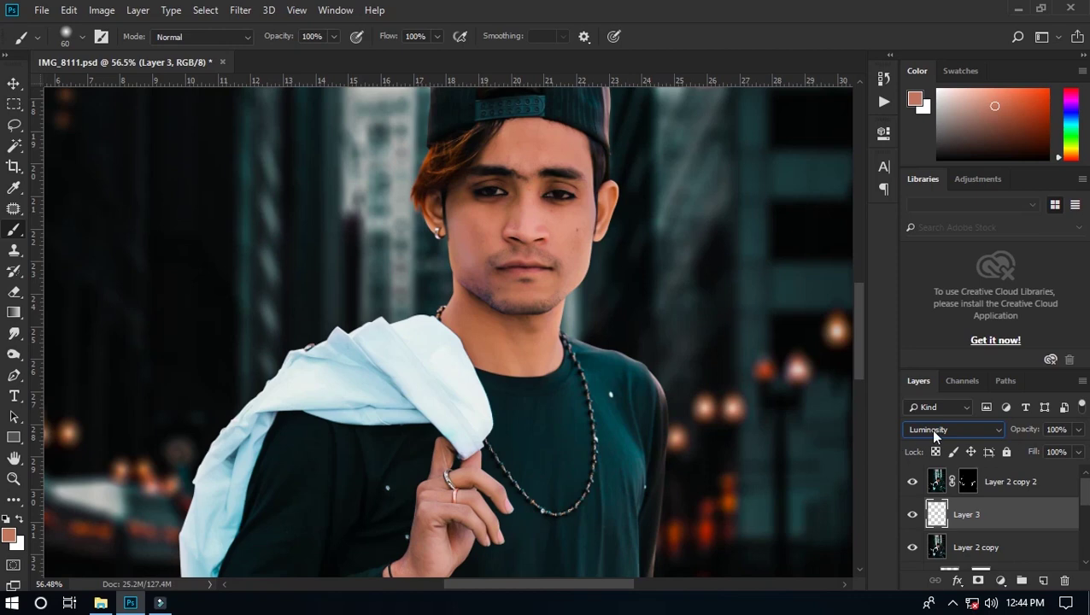
click(952, 428)
click(939, 39)
- Lower Layer 3's opacity to 39% and resize the brush for painting the face
click(1078, 429)
drag(1078, 469, 1029, 472)
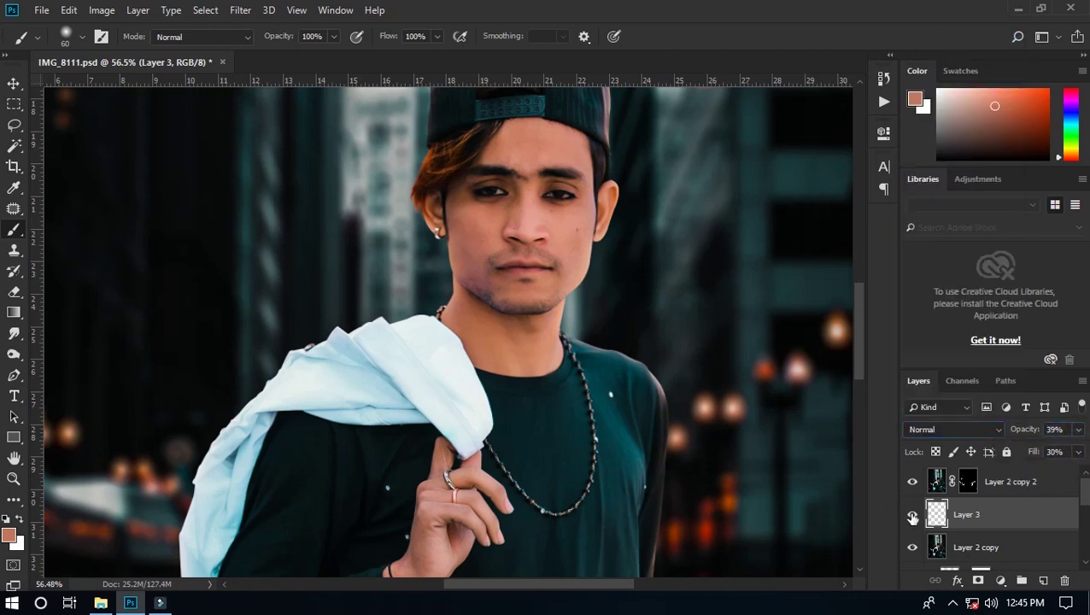
key(bracketright)
key(bracketright)
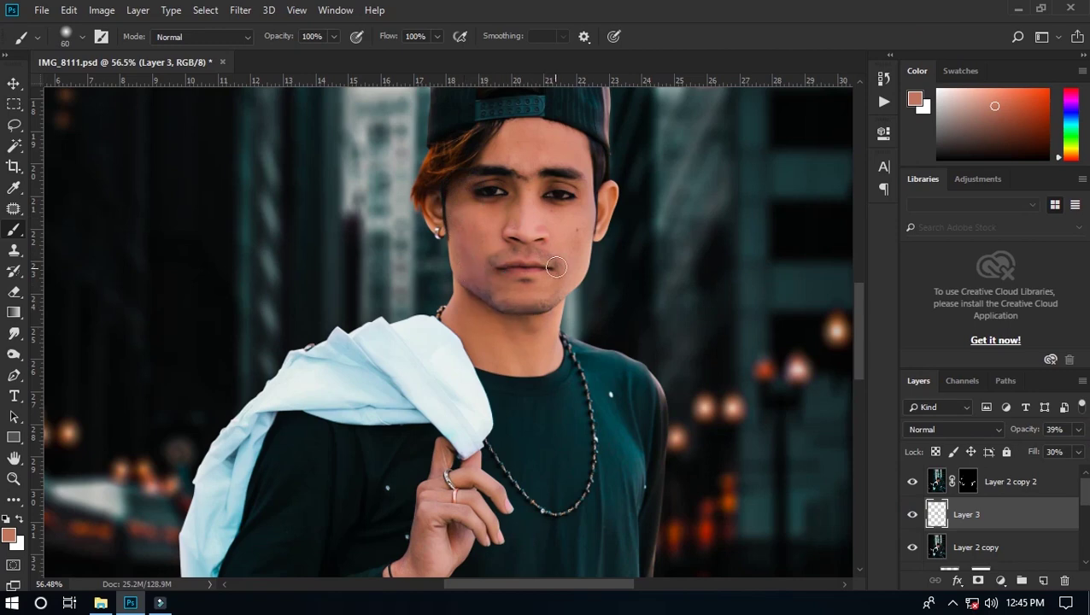
key(bracketleft)
key(bracketleft)
key(ctrl+0)
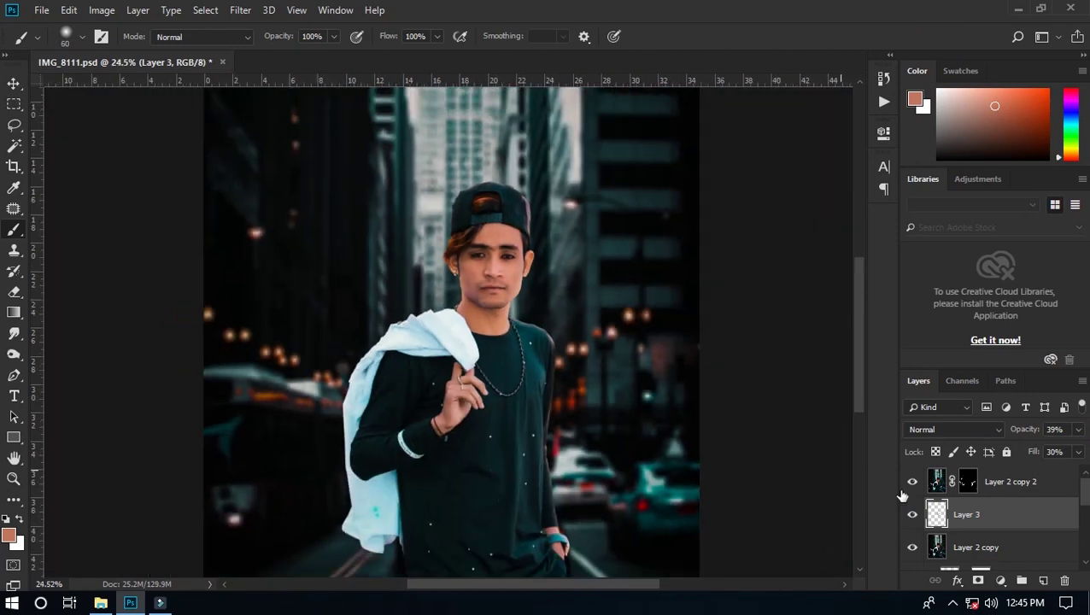
- Merge the skin paint into the man's layer, duplicate it, and lower the copy's saturation to about -19
shift+click(972, 547)
key(ctrl+e)
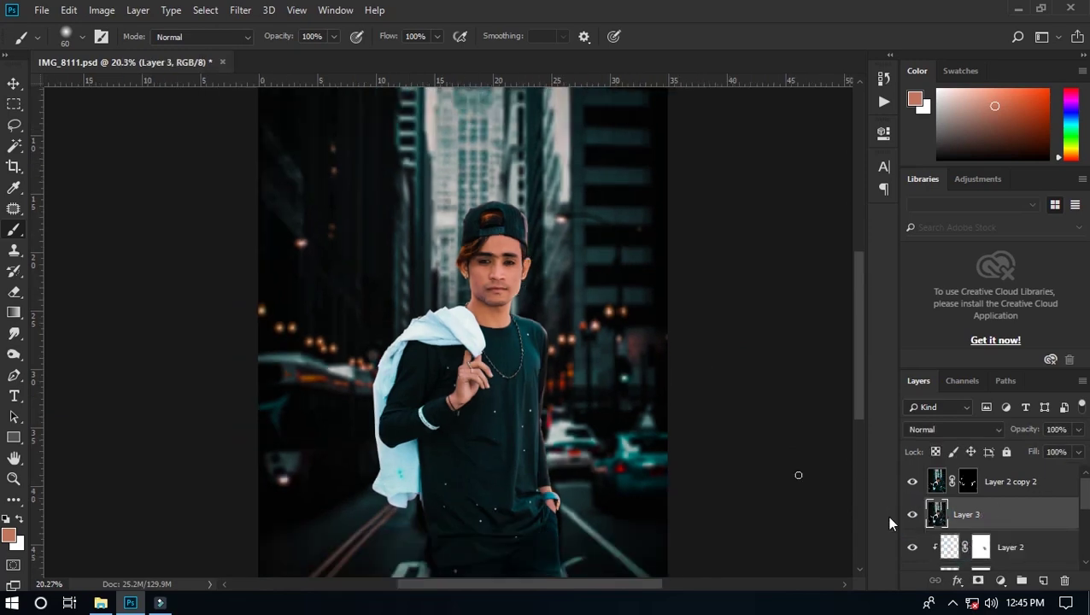
key(ctrl+j)
key(ctrl+u)
drag(818, 266, 807, 269)
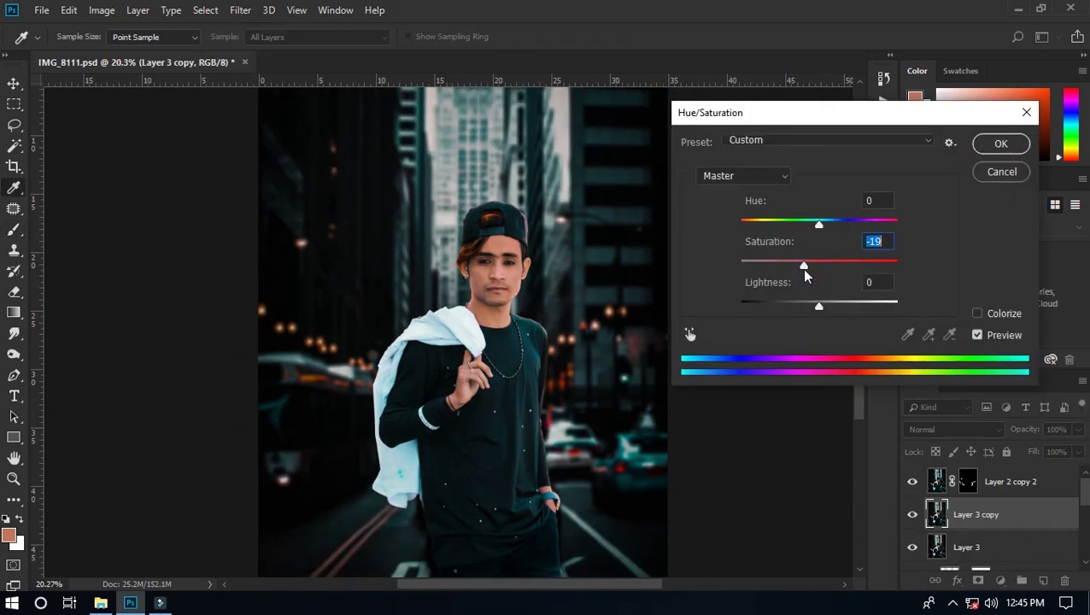
key(Return)
- Give the desaturated copy an inverted black mask and reveal it over the face and hand with a 100 brush
key(b)
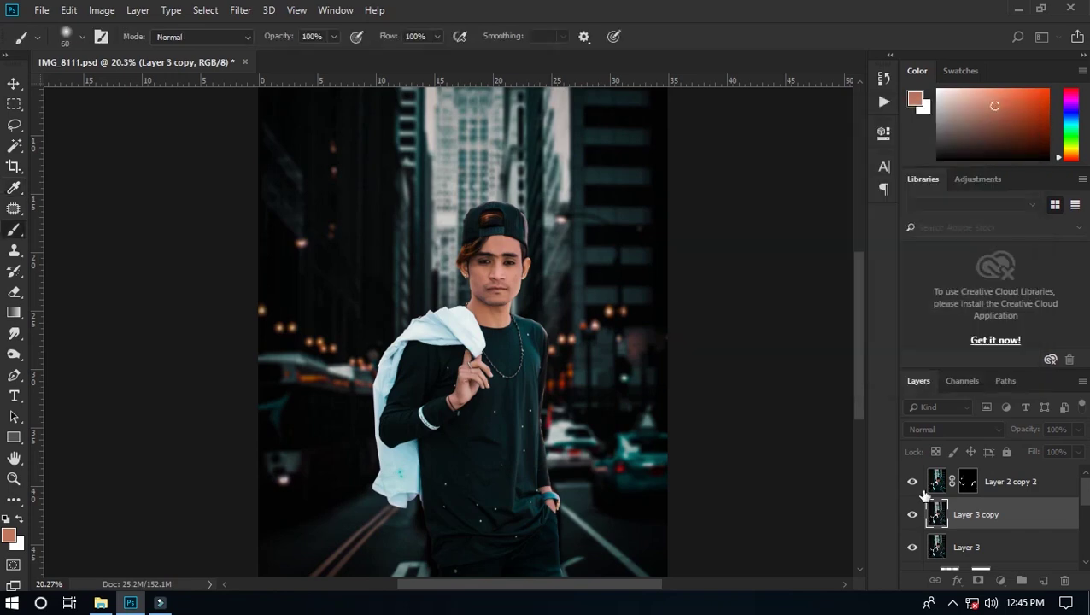
click(978, 579)
key(ctrl+i)
scroll(496, 248, up, 5)
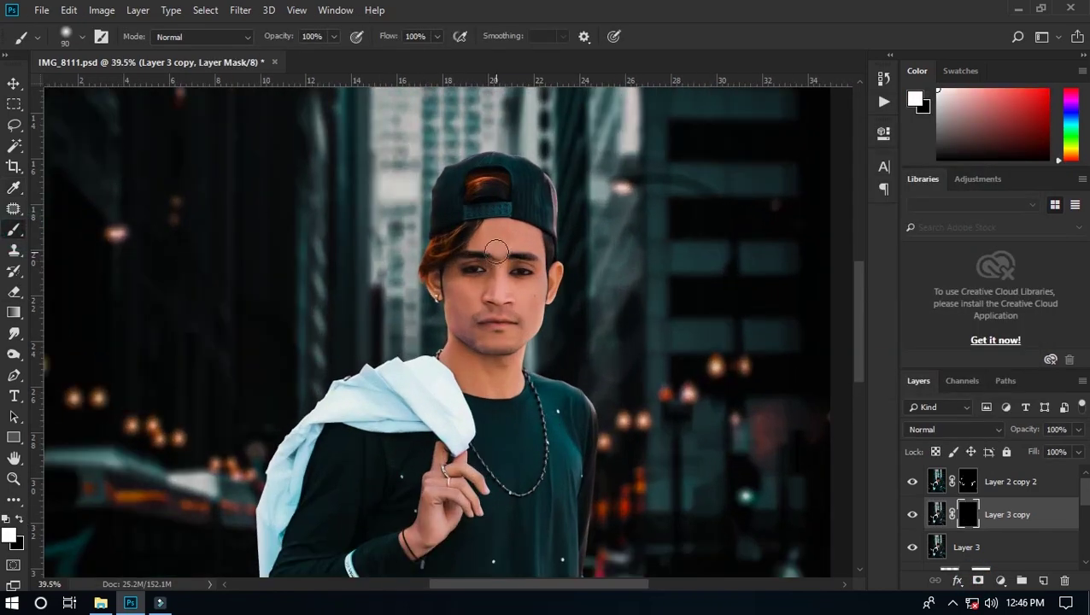
key(bracketright)
scroll(478, 260, up, 2)
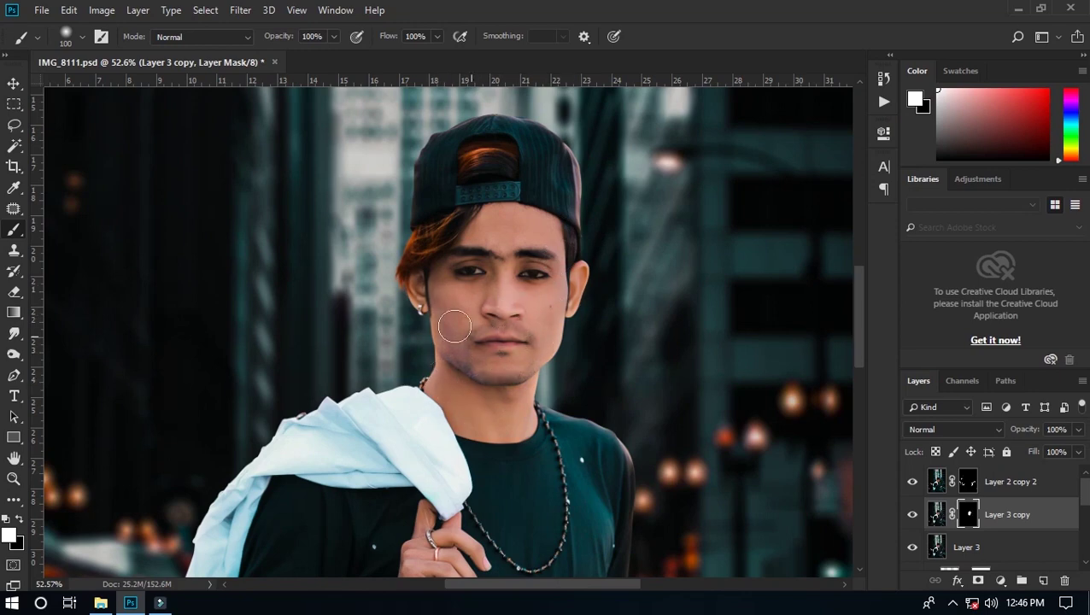
scroll(455, 326, down, 3)
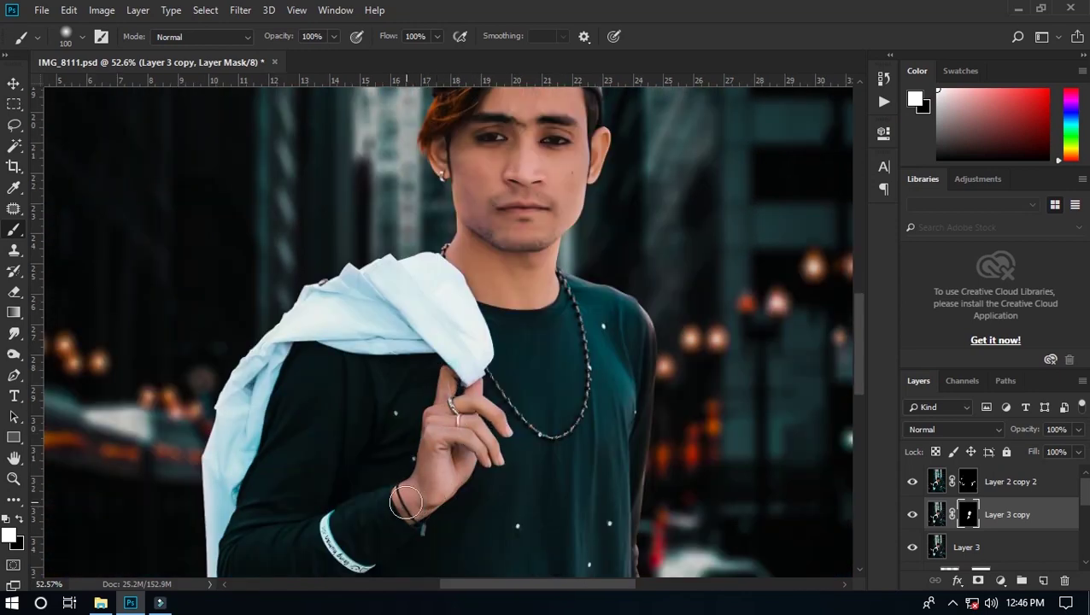
scroll(405, 503, down, 6)
scroll(478, 452, right, 2)
key(ctrl+0)
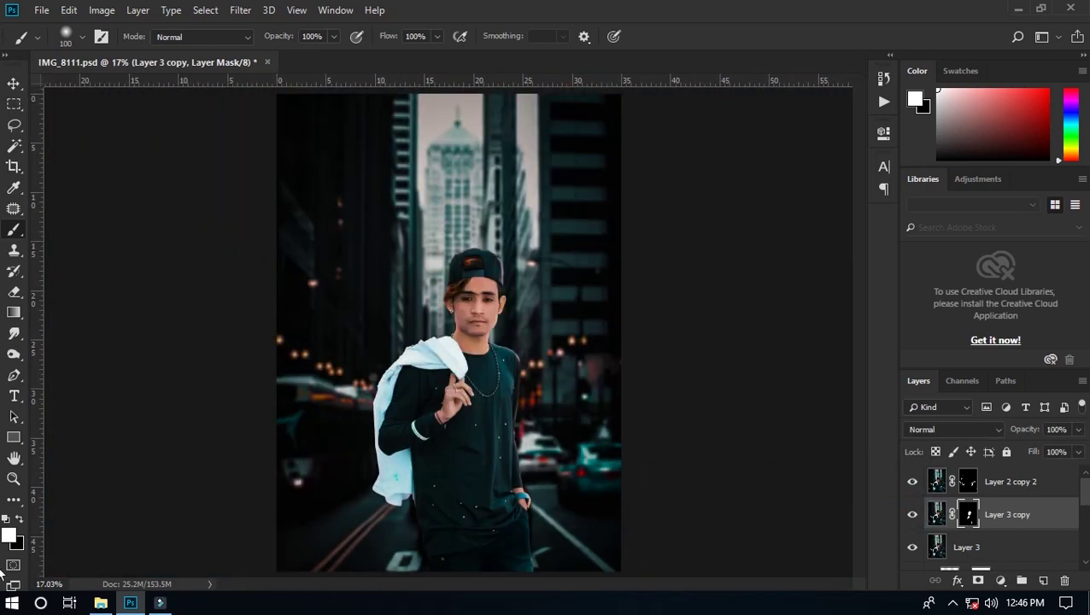
shift+click(1008, 483)
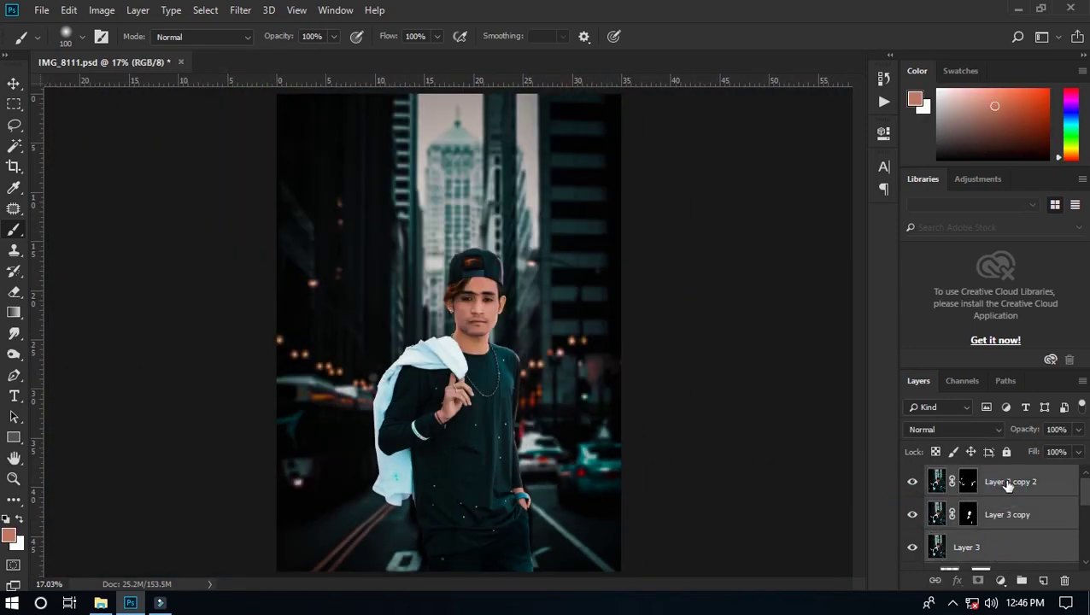
- Merge Layer 2 copy 2 with Layer 3 copy and duplicate the result as Layer 2 copy 3
right_click(1007, 483)
click(863, 446)
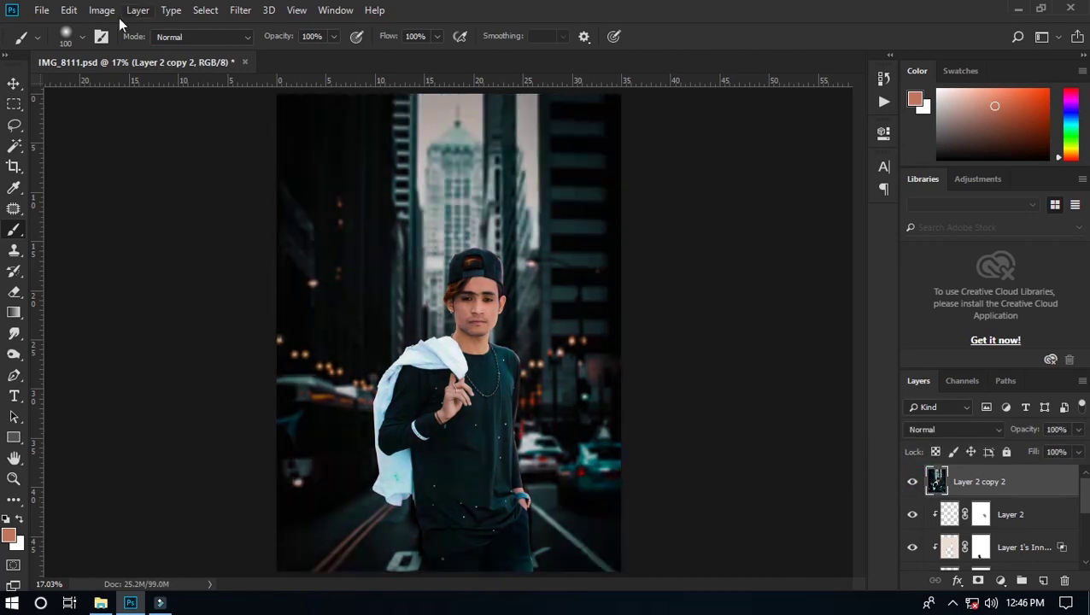
click(101, 12)
right_click(956, 482)
click(820, 106)
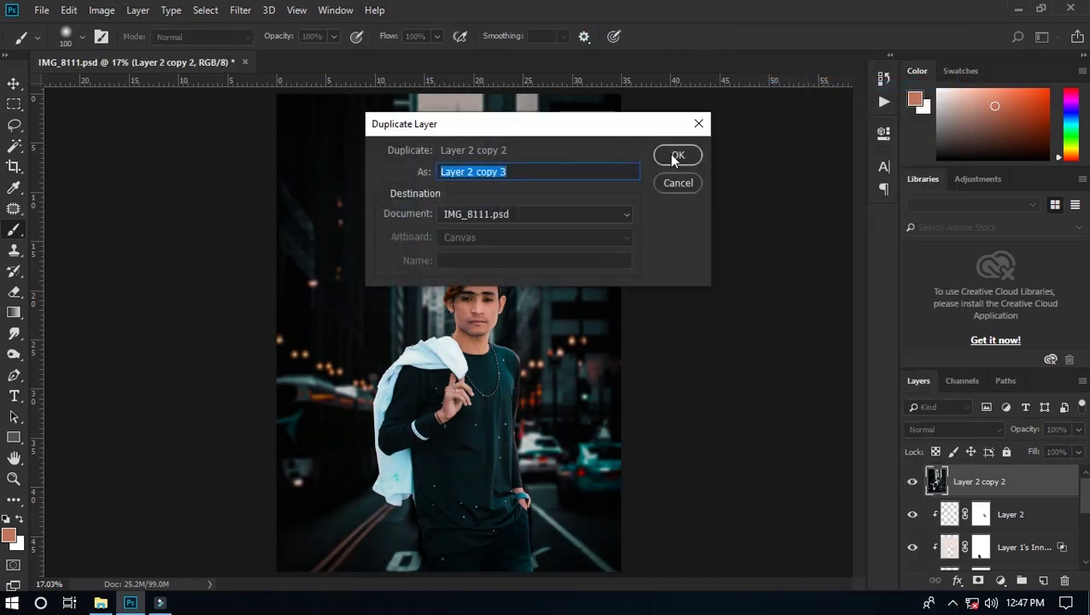
click(677, 155)
- Dodge the towel, shirt and sleeve highlights at 72% exposure
click(14, 353)
scroll(416, 411, up, 3)
mouse_move(513, 290)
mouse_down()
mouse_move(510, 161)
mouse_move(528, 85)
mouse_up()
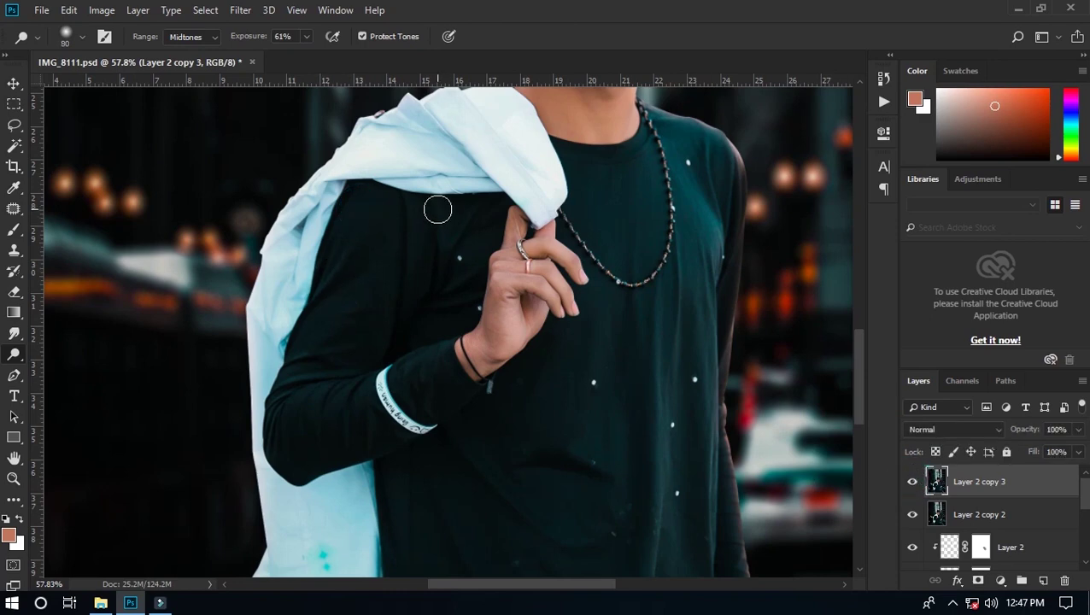
click(339, 159)
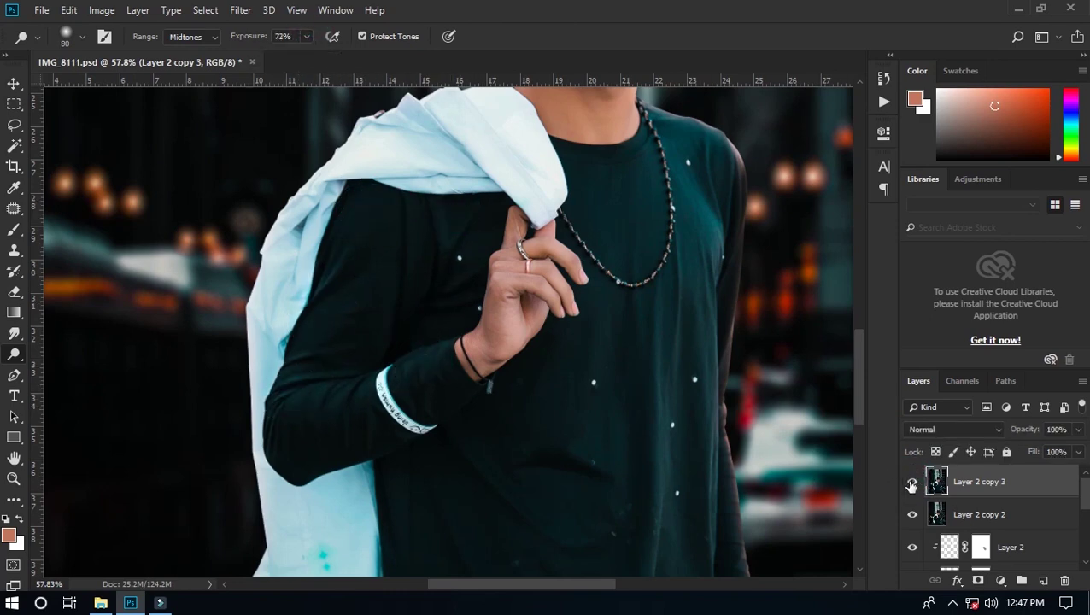
scroll(297, 347, down, 3)
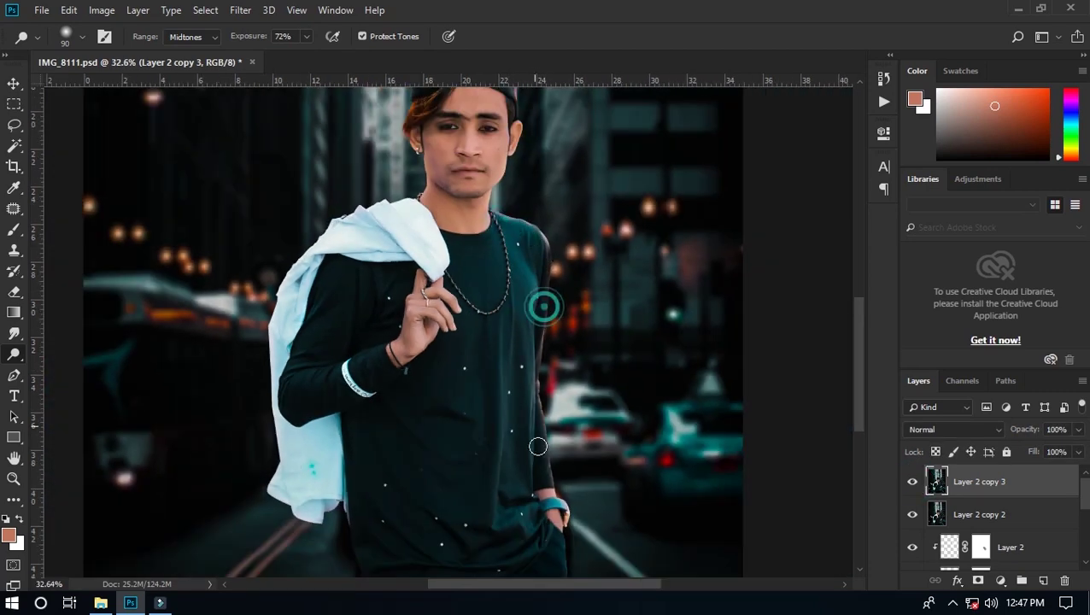
scroll(499, 324, down, 3)
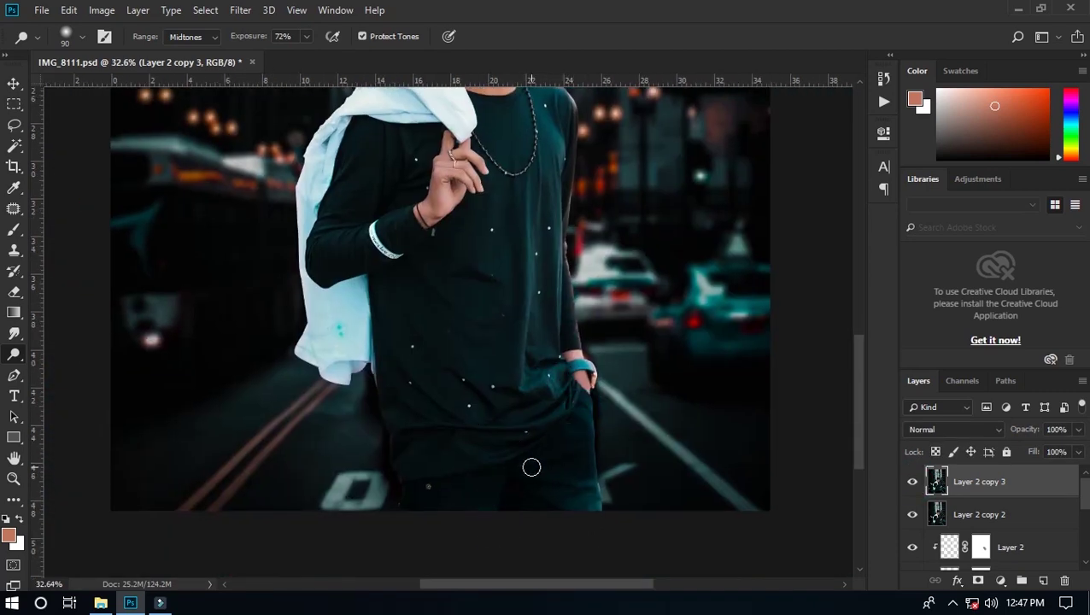
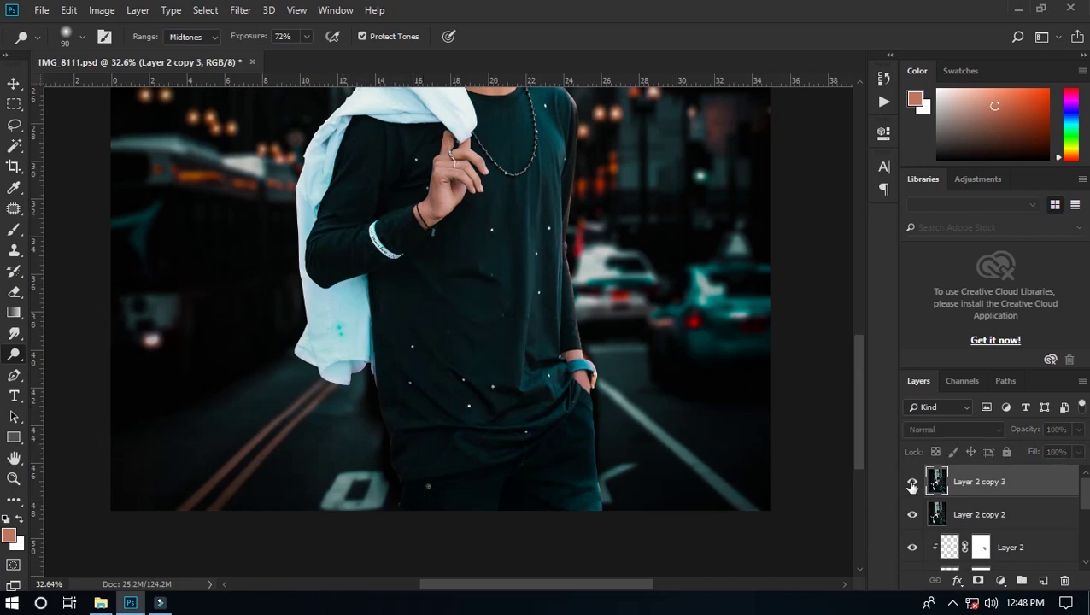
- Lighten the man's face with the Dodge tool at 61% exposure
key(ctrl+0)
scroll(504, 163, up, 5)
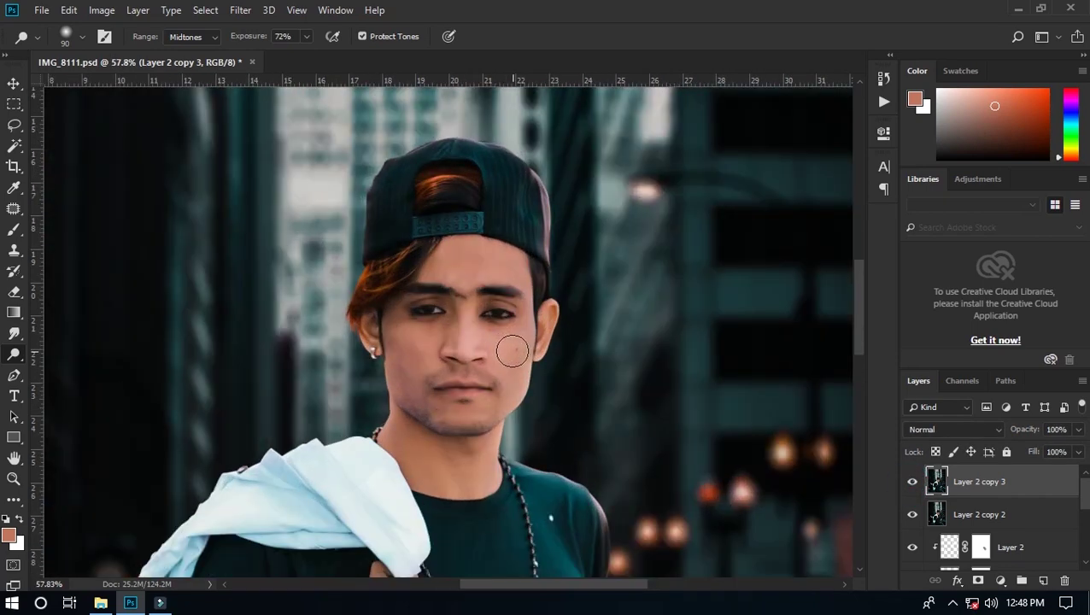
drag(306, 36, 298, 55)
mouse_move(500, 317)
mouse_down()
mouse_move(516, 356)
mouse_move(449, 410)
mouse_up()
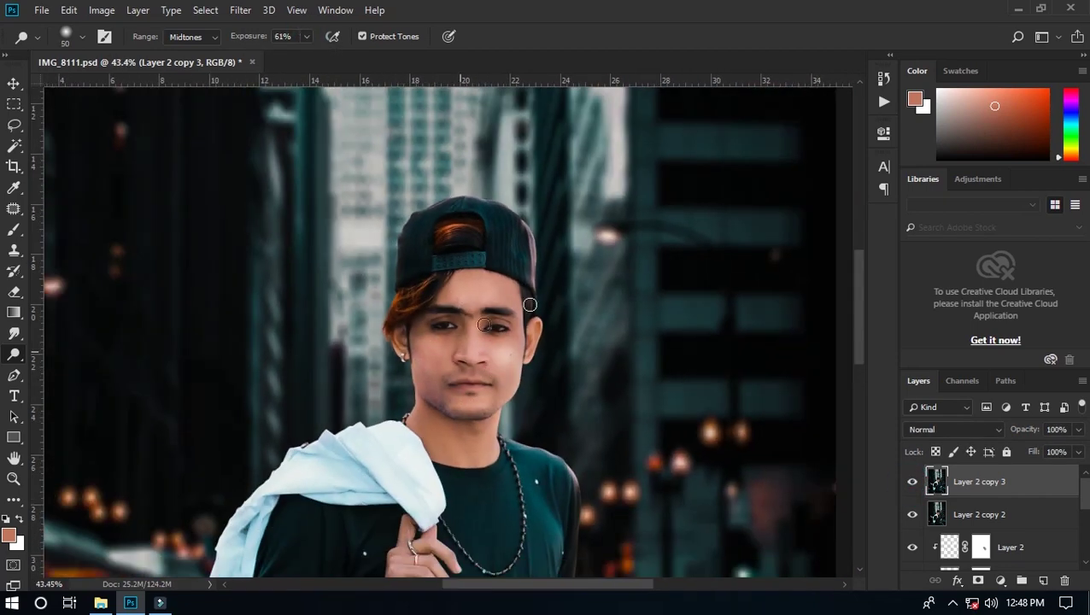
- Lower Layer 2 copy 3's opacity to about 60%
scroll(504, 393, down, 2)
click(1078, 428)
drag(1082, 449, 1049, 453)
scroll(525, 233, down, 2)
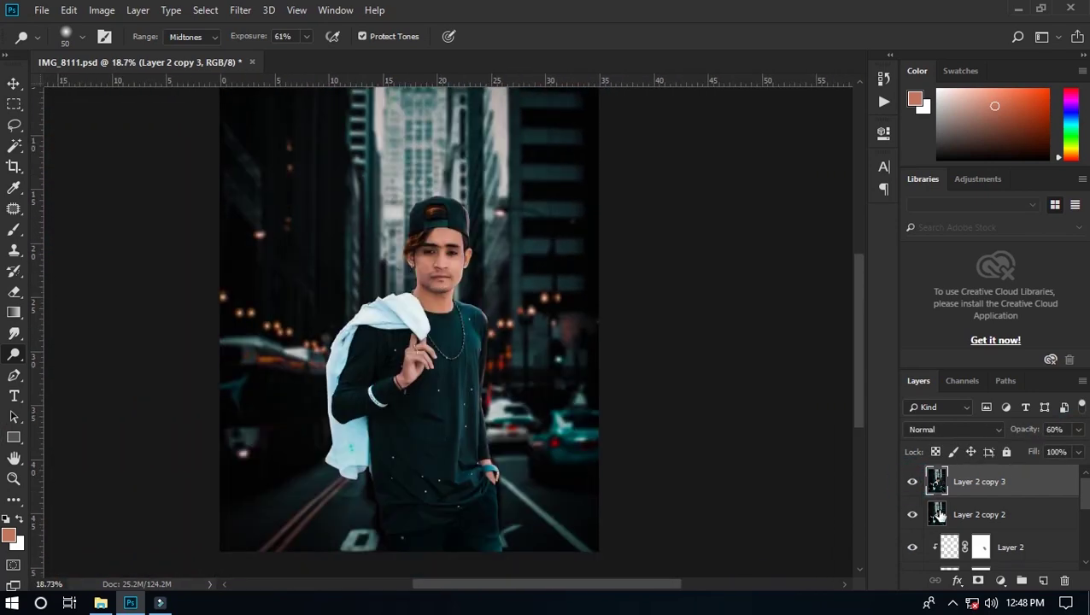
scroll(525, 233, down, 1)
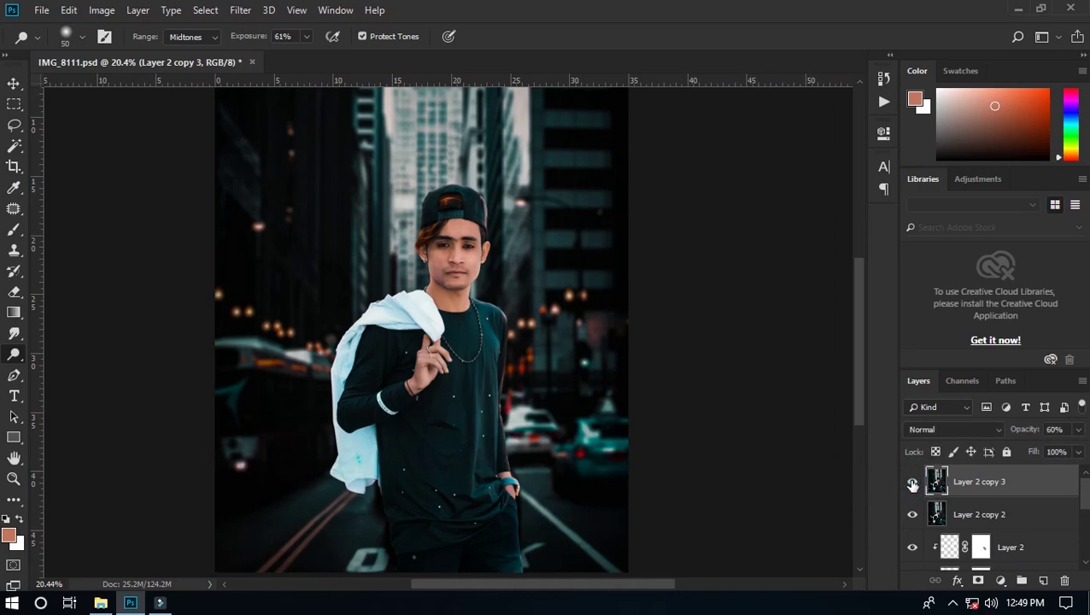
- Mask Layer 2 copy 3 and paint black at 33% opacity, 42% flow over the face
click(978, 580)
key(d)
key(b)
scroll(496, 262, up, 2)
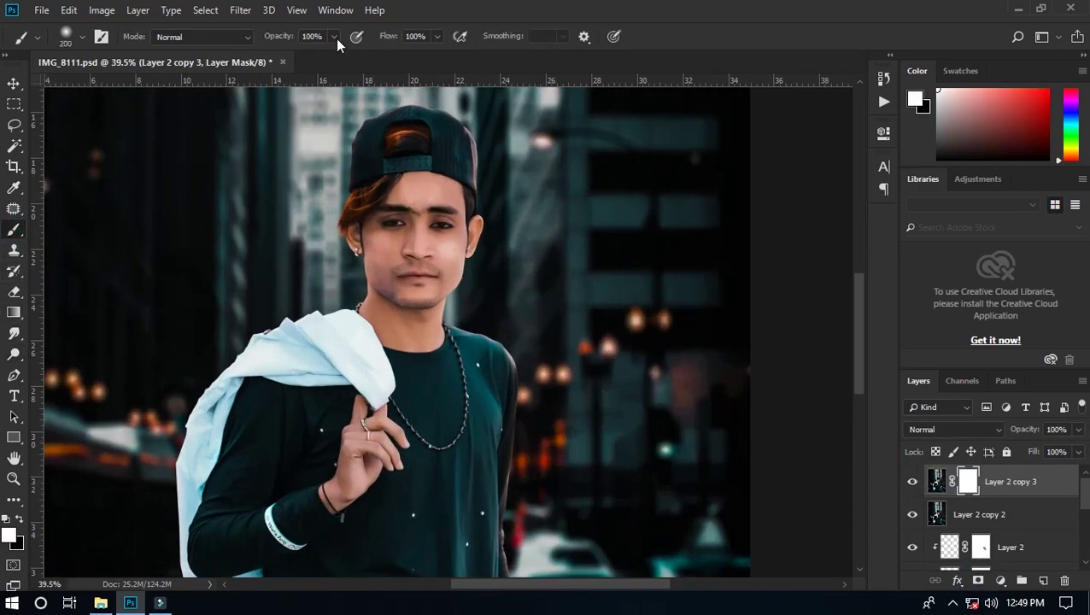
drag(334, 37, 283, 52)
drag(437, 36, 395, 52)
key(x)
drag(377, 246, 462, 256)
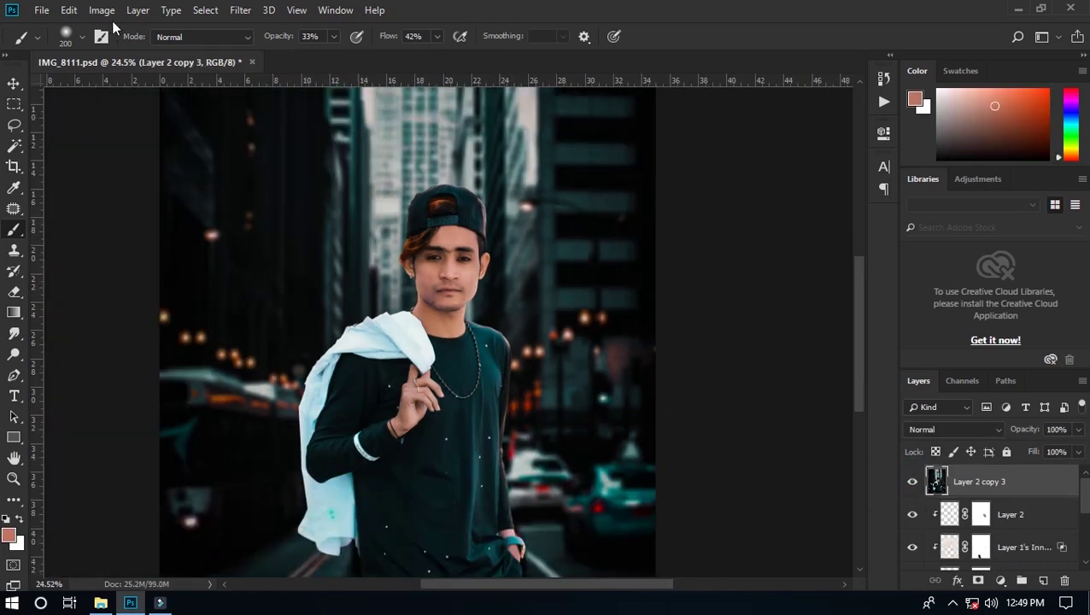
click(101, 10)
- Apply Levels with input black 4 and white 242 to brighten the composite
click(298, 69)
drag(706, 300, 708, 301)
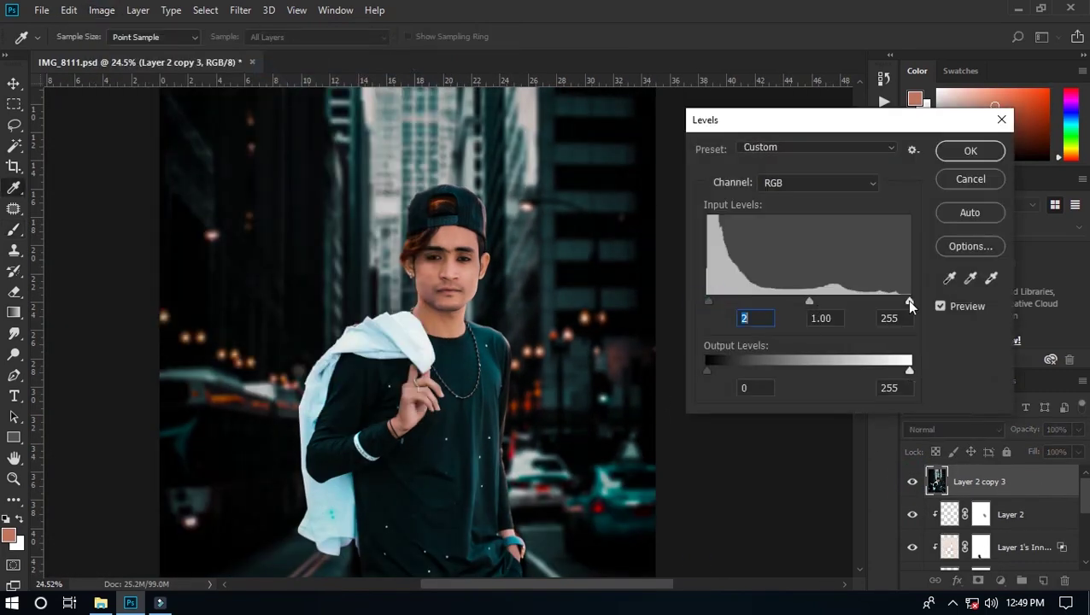
mouse_move(909, 301)
mouse_down()
mouse_move(893, 306)
mouse_move(903, 308)
mouse_up()
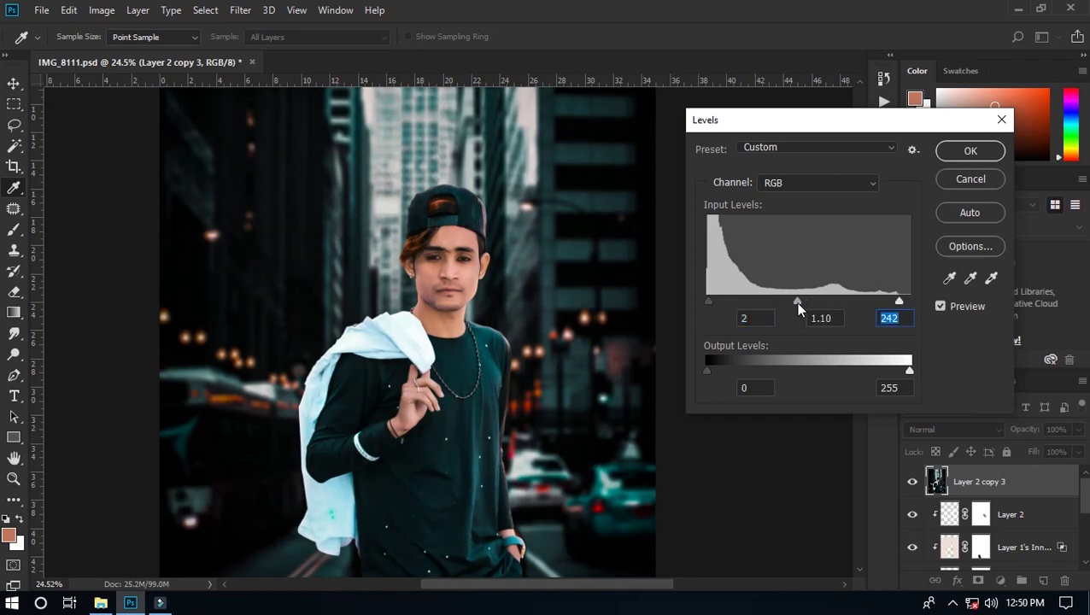
drag(708, 302, 712, 303)
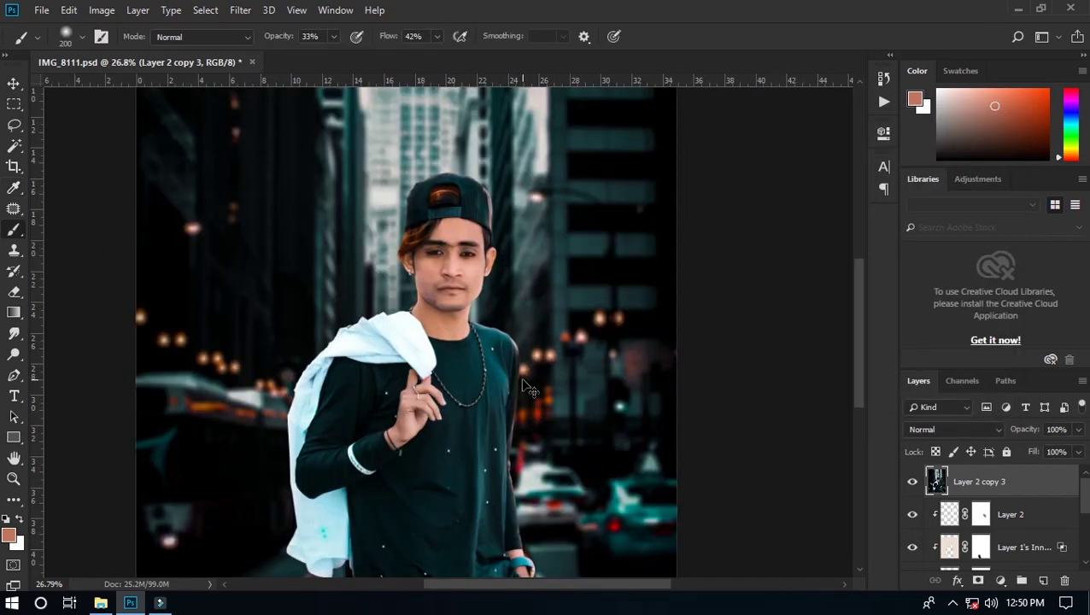
key(ctrl+0)
key(v)
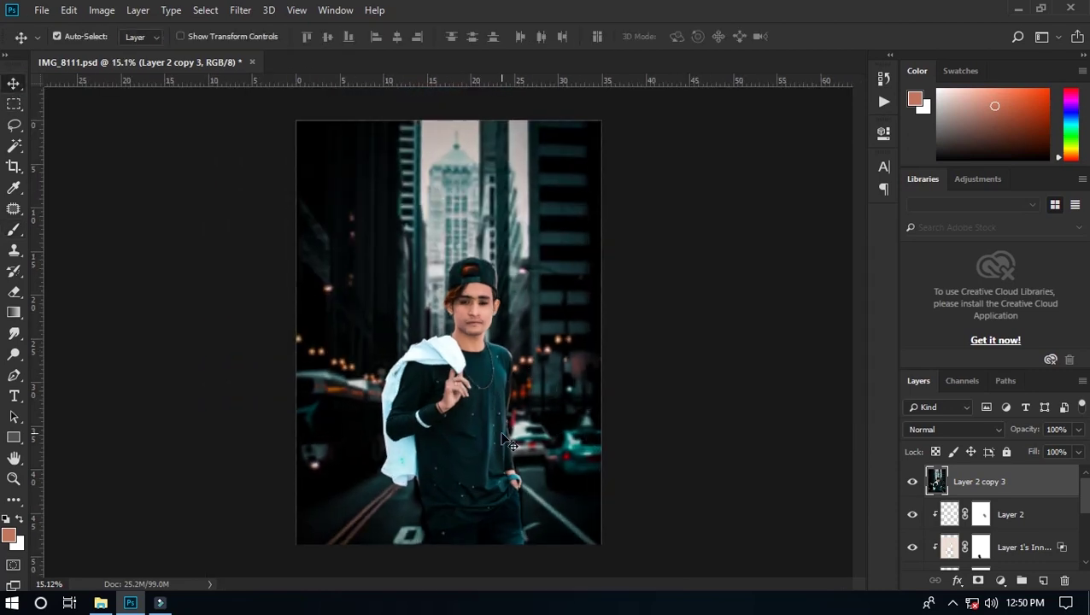
- Nudge the RGB curve midpoint in Curves to adjust the midtones
click(102, 9)
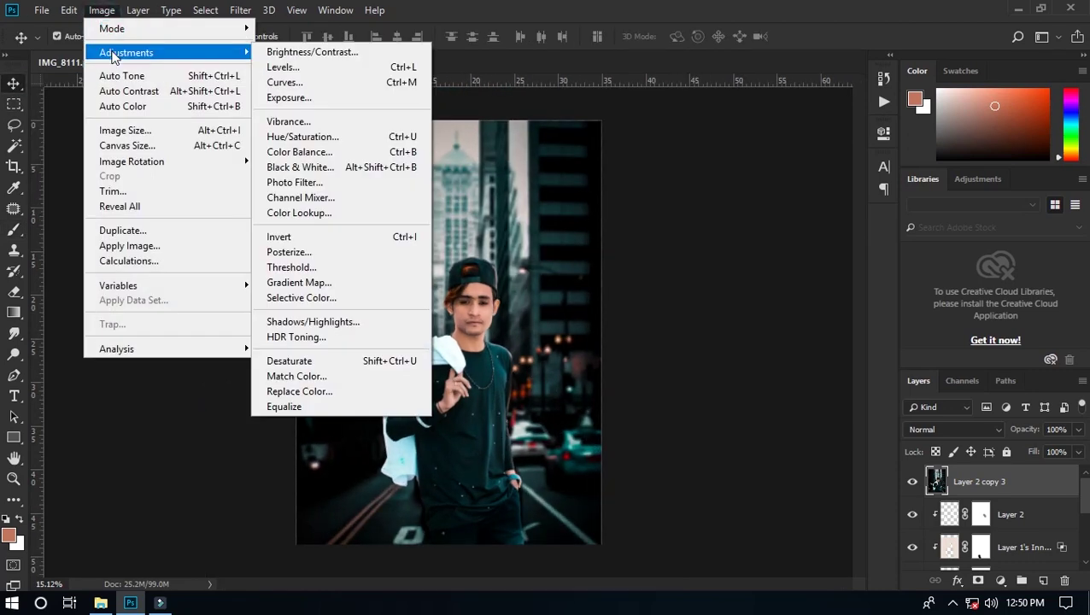
click(291, 83)
click(715, 300)
mouse_move(715, 300)
mouse_down()
mouse_move(724, 309)
mouse_move(717, 300)
mouse_up()
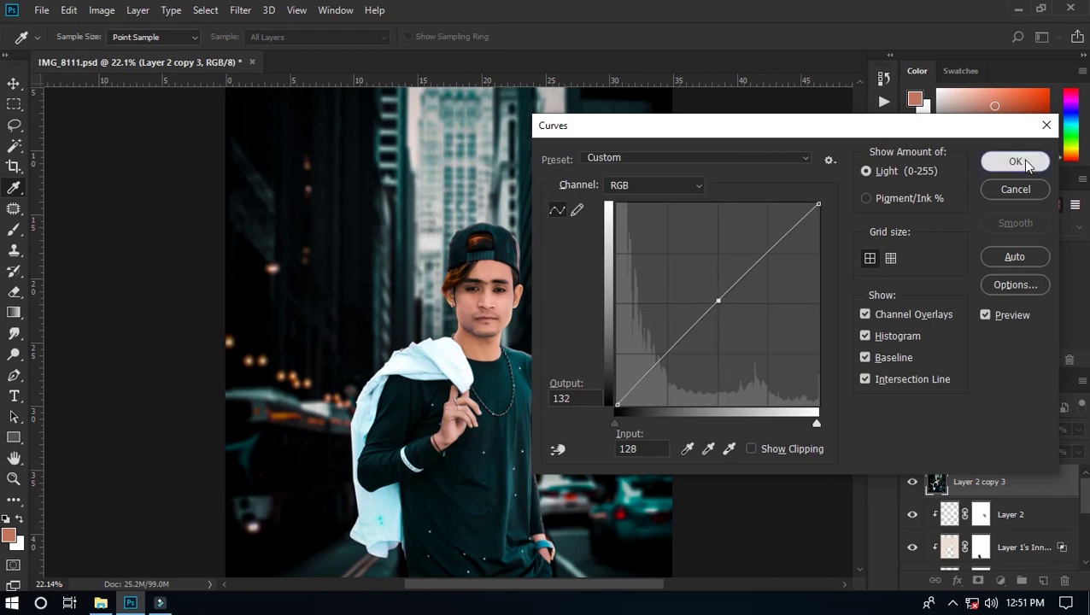
click(1015, 161)
- Tweak Selective Color Blacks: a little more Cyan, Yellow +1, Black -5
click(102, 9)
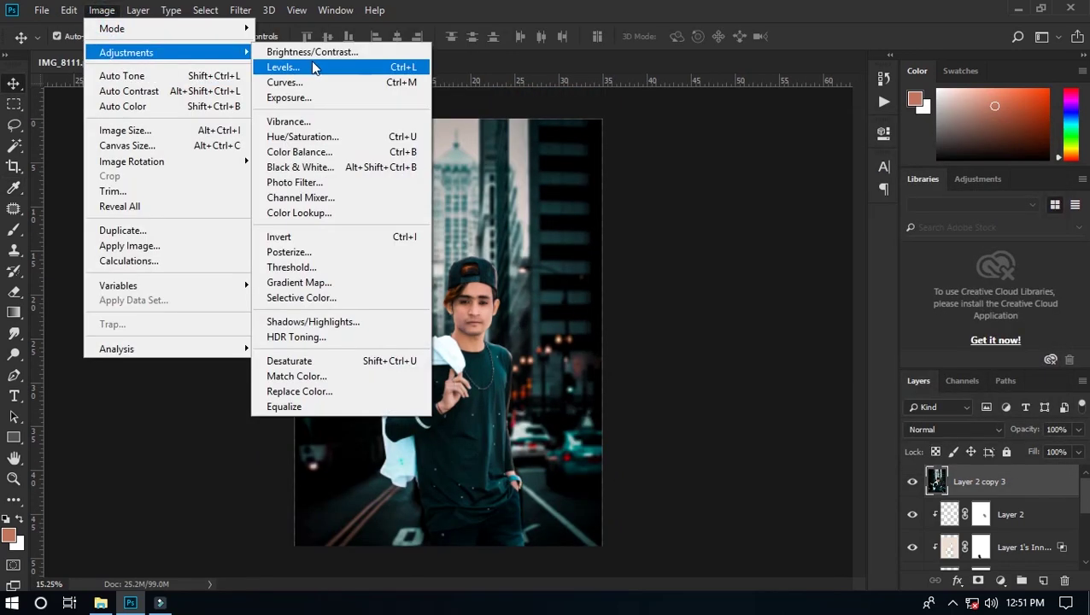
click(302, 297)
click(826, 152)
click(786, 163)
click(807, 185)
click(785, 324)
drag(781, 336, 781, 302)
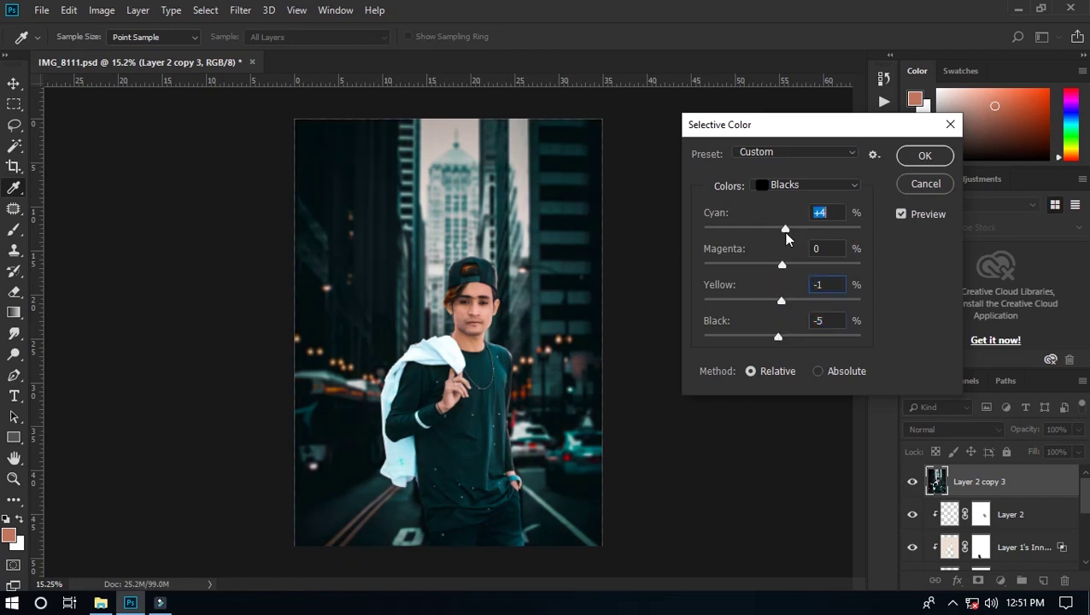
drag(781, 302, 783, 301)
click(782, 229)
- Apply the Selective Color tweak to the blacks
click(908, 159)
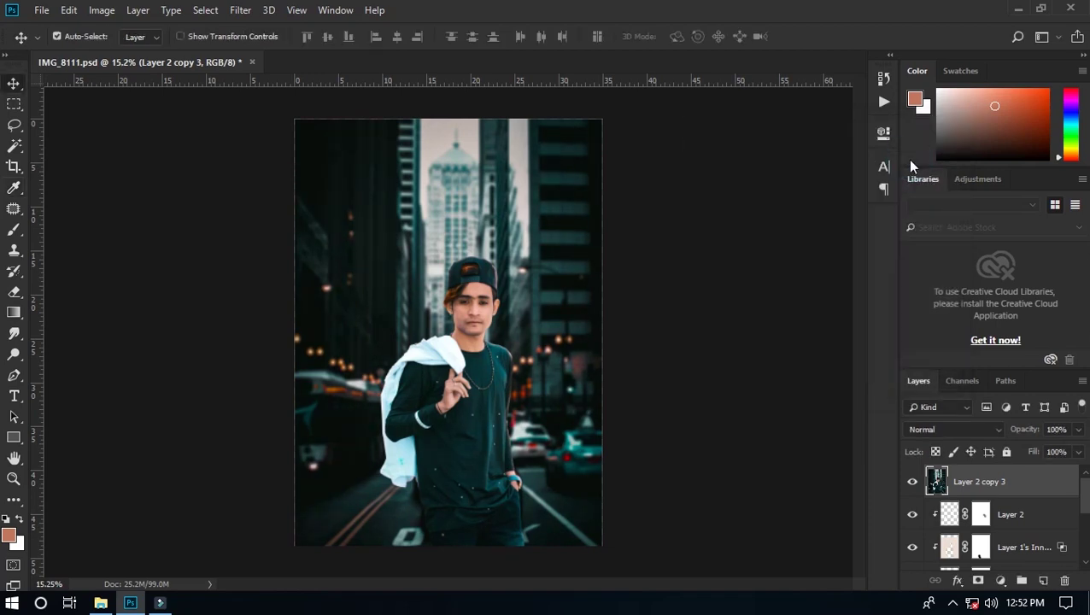
scroll(453, 348, up, 3)
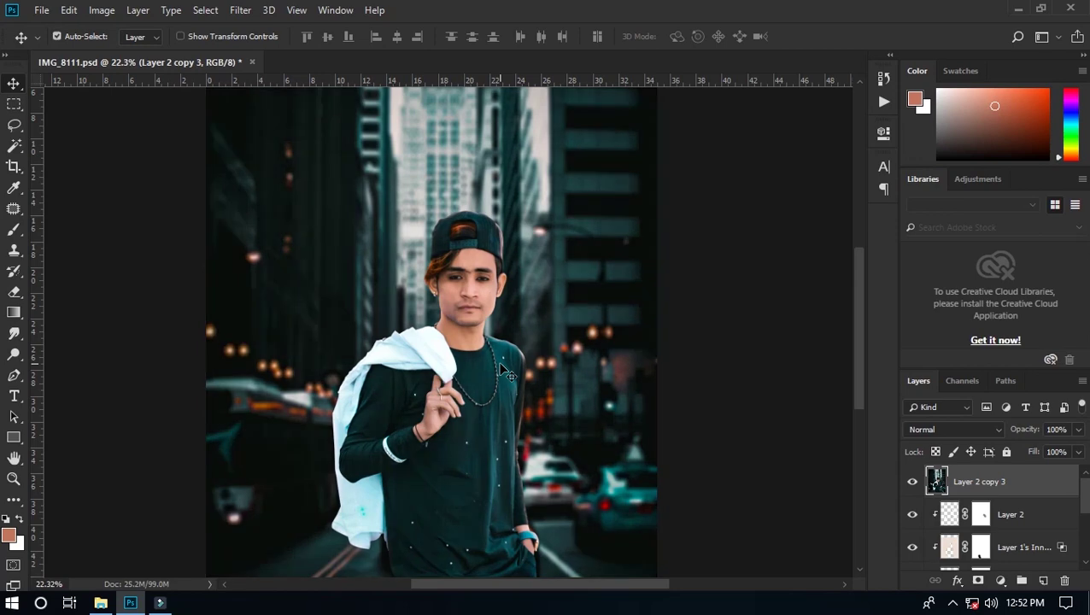
scroll(452, 348, down, 3)
scroll(452, 348, up, 2)
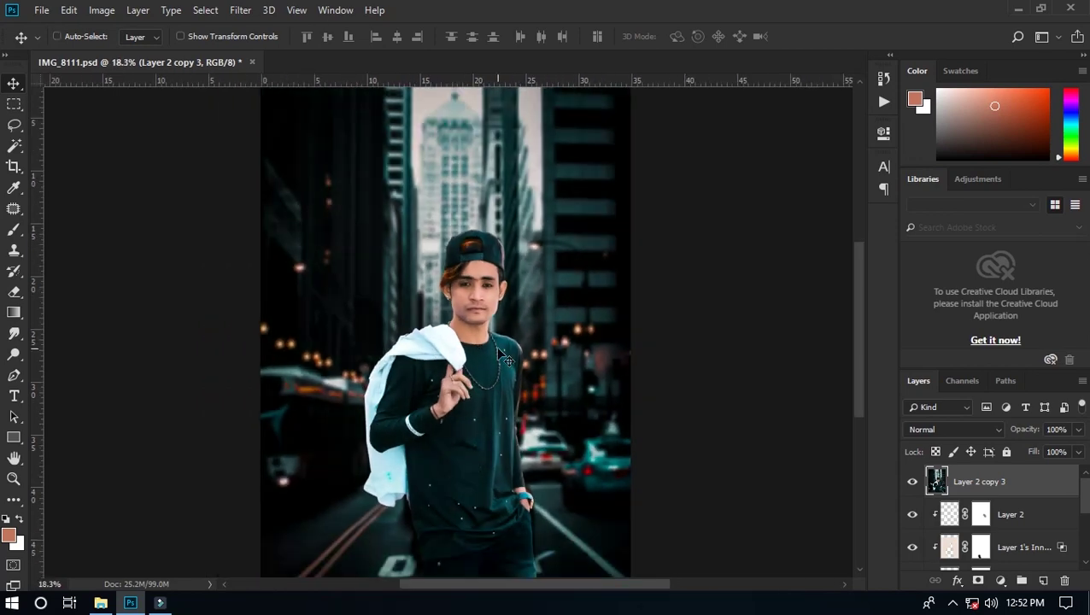
- Duplicate the top layer as Layer 2 copy 4 and hide the copy
key(ctrl+a)
key(ctrl+d)
key(ctrl+a)
right_click(1022, 488)
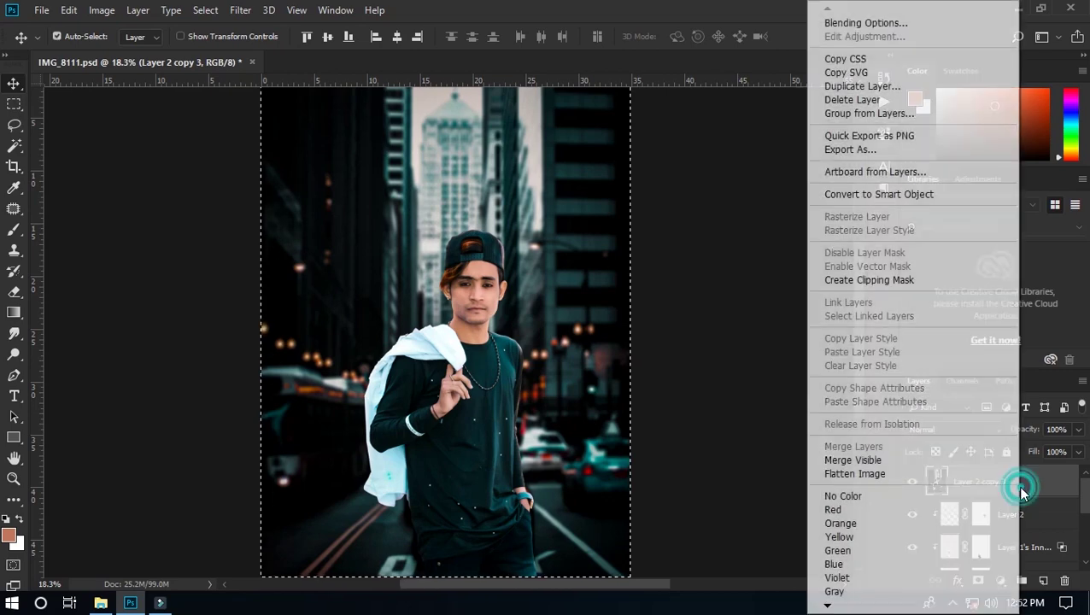
click(688, 151)
click(912, 482)
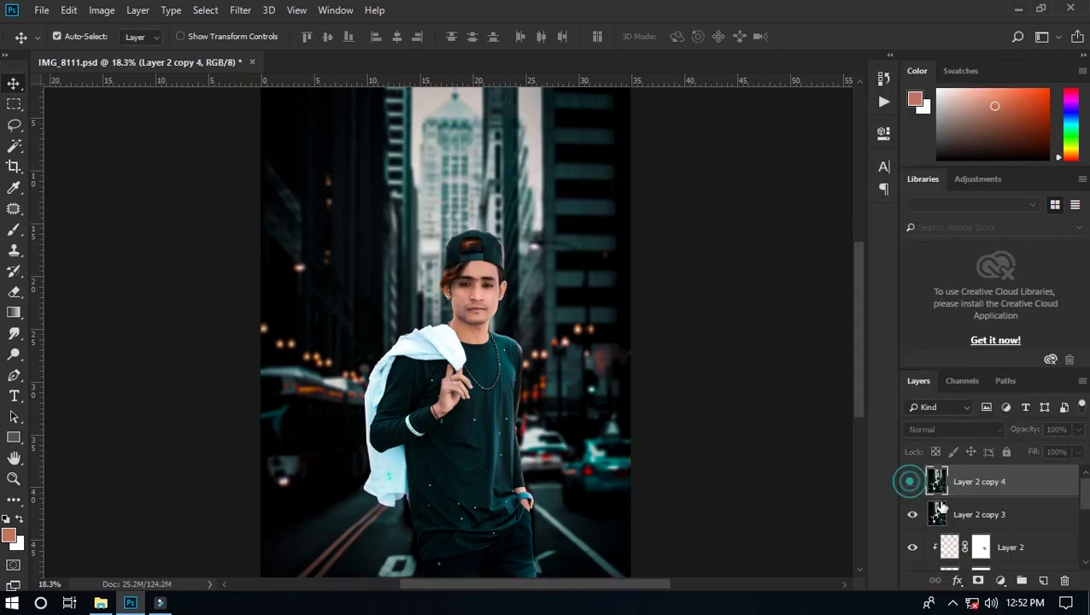
- Apply Selective Color Blacks: Cyan +2, Magenta -1, Yellow +1, Black -4
click(102, 10)
click(307, 297)
click(794, 152)
click(791, 171)
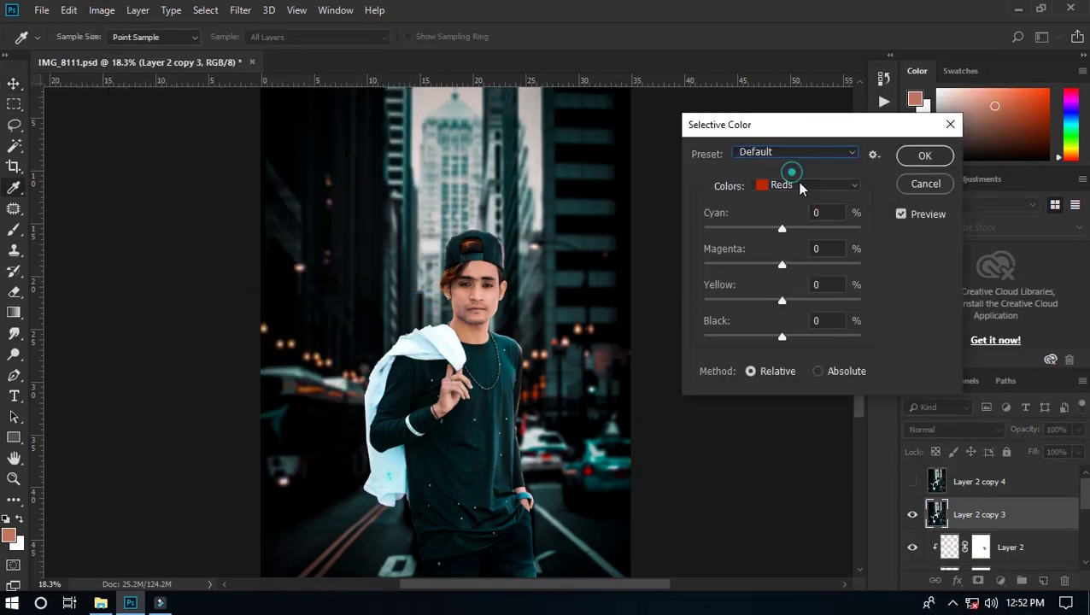
click(794, 308)
drag(781, 337, 782, 302)
drag(782, 229, 780, 265)
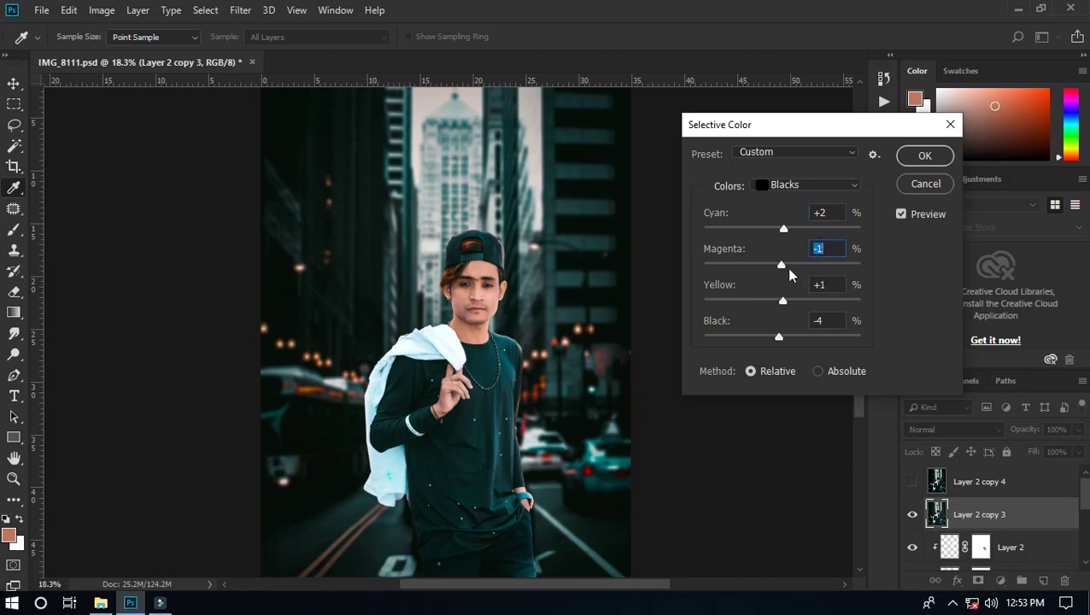
click(926, 155)
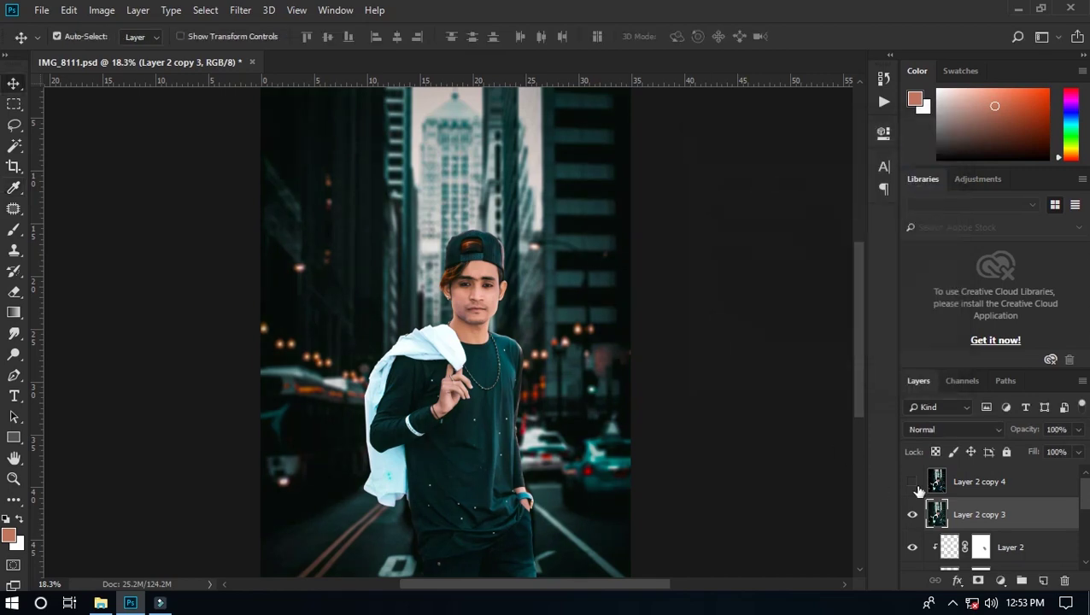
- Show Layer 2 copy 4 at 40% opacity and open IMG_8111.jpg to compare
click(1000, 491)
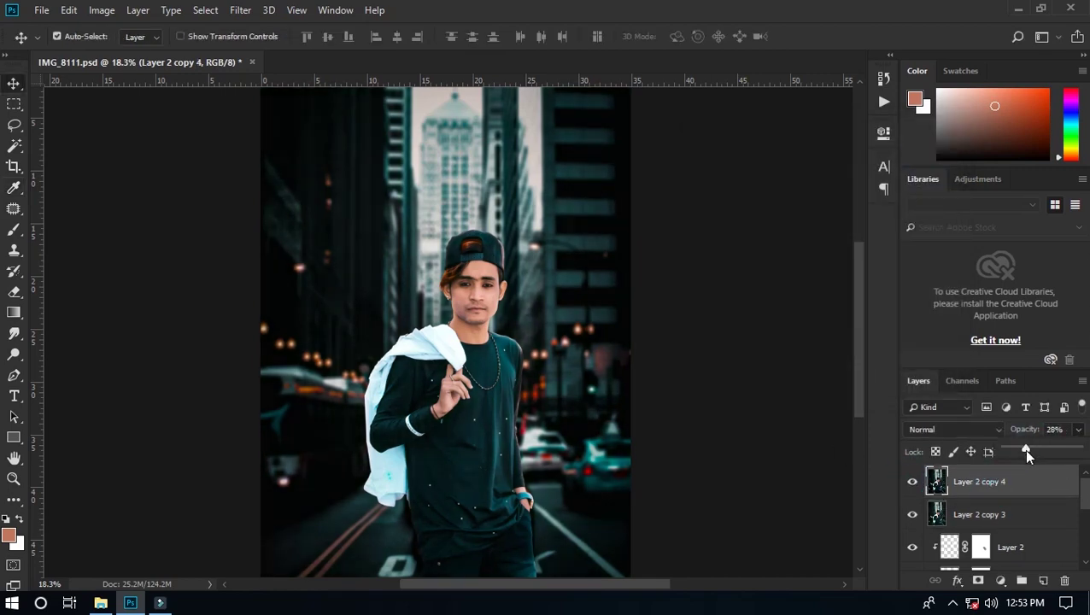
mouse_move(1029, 450)
mouse_down()
mouse_move(1051, 474)
mouse_move(1040, 472)
mouse_up()
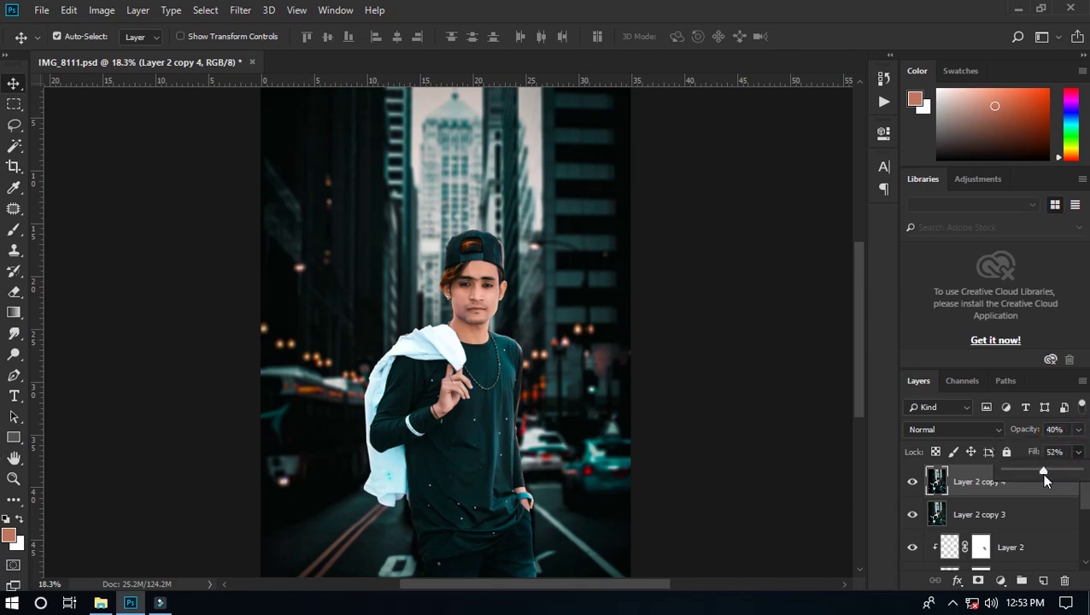
click(912, 482)
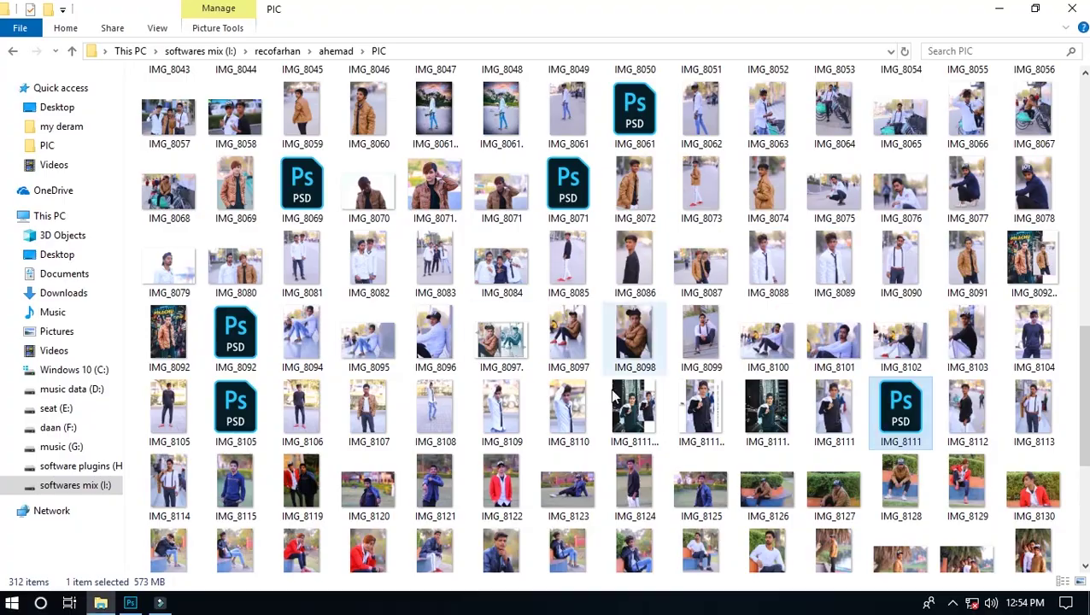
click(777, 413)
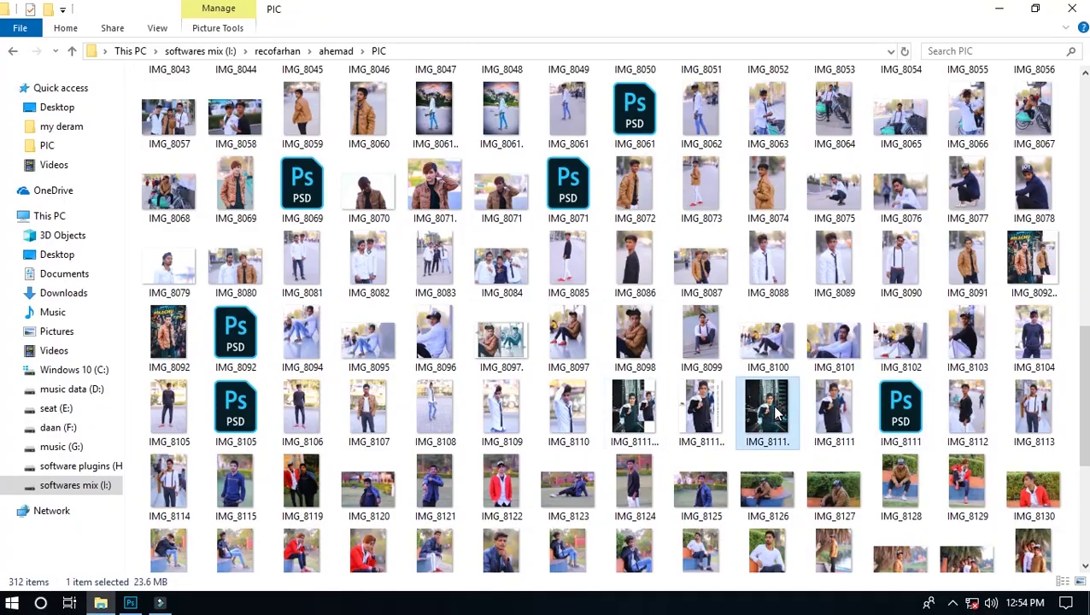
double_click(777, 414)
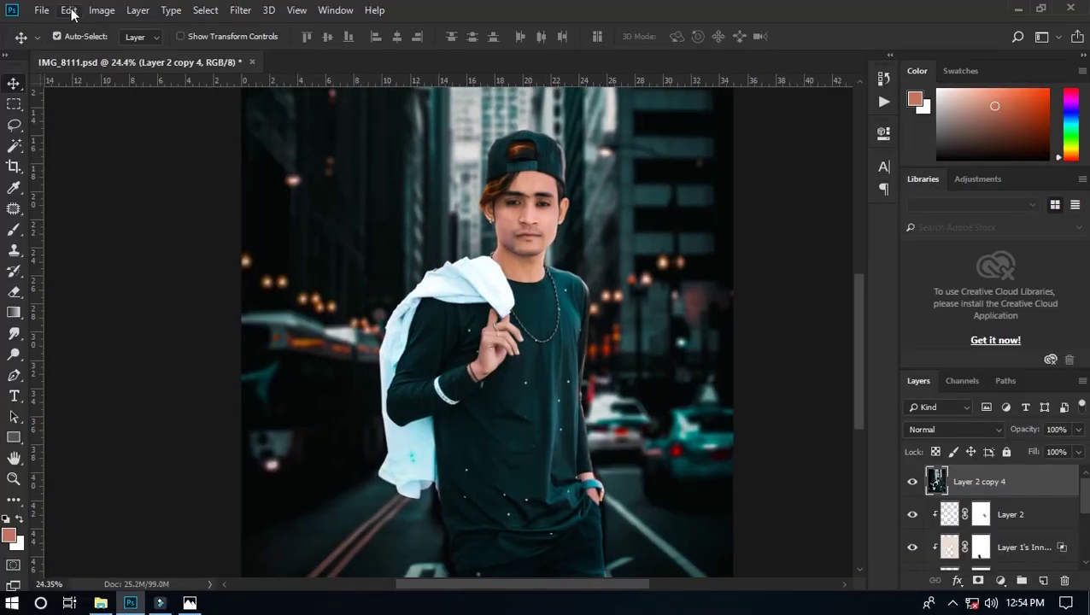
click(101, 10)
- Apply a Hue shift of about +3 to Layer 2 copy 4 with Hue/Saturation
click(290, 136)
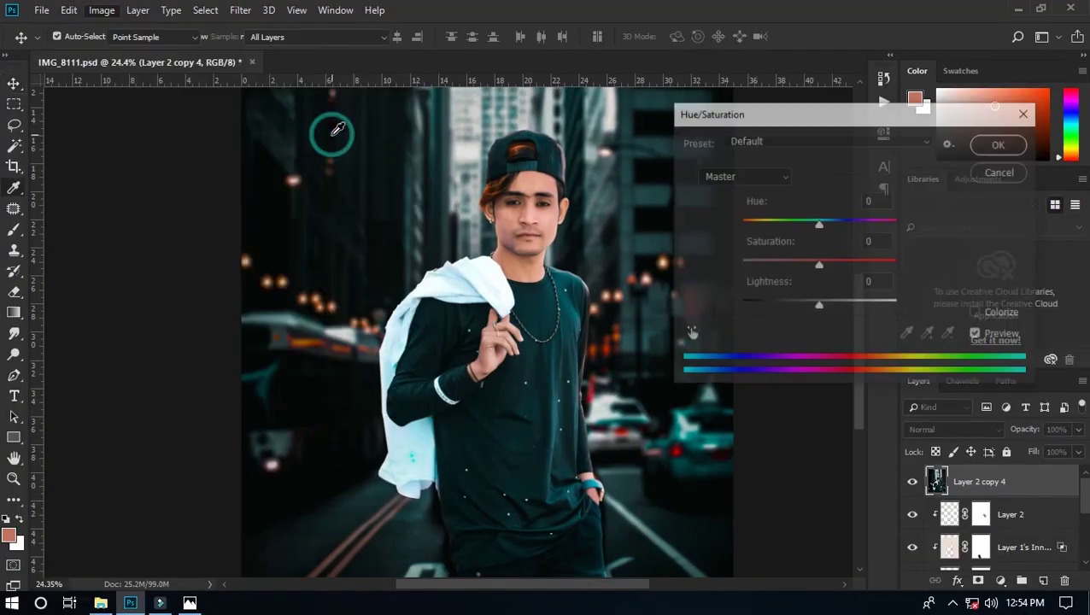
drag(818, 225, 822, 227)
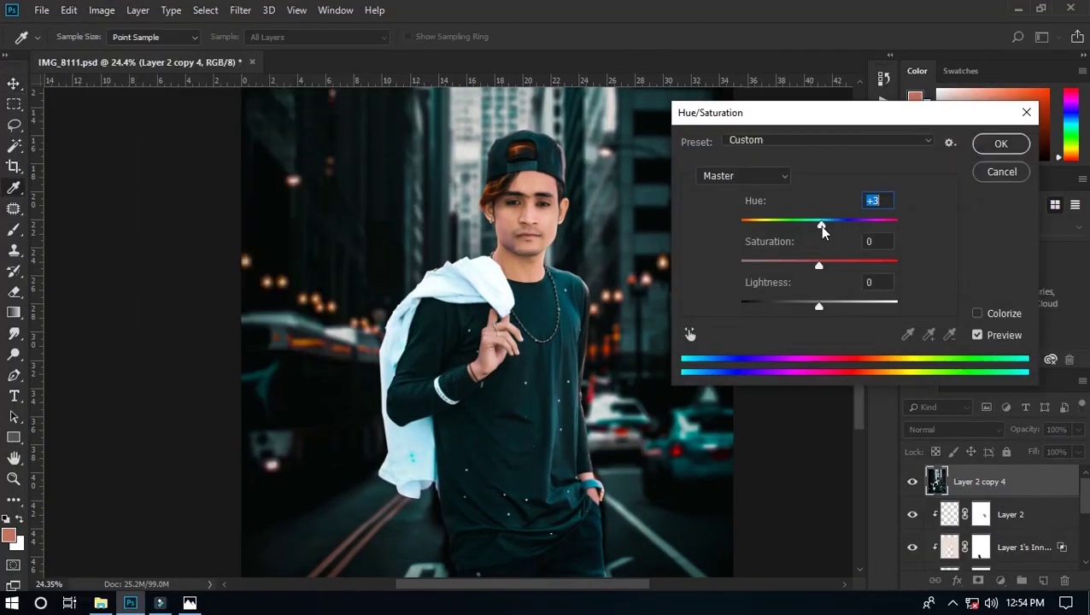
drag(822, 228, 820, 230)
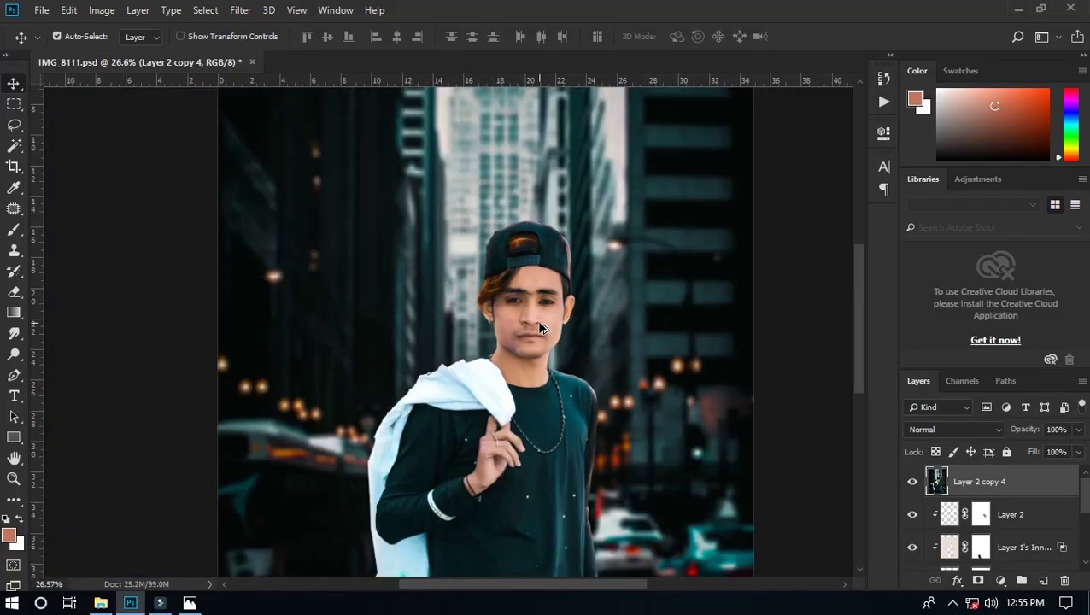
scroll(540, 327, down, 3)
- Duplicate the photo layer and run High Pass at a 2.5-pixel radius
right_click(954, 479)
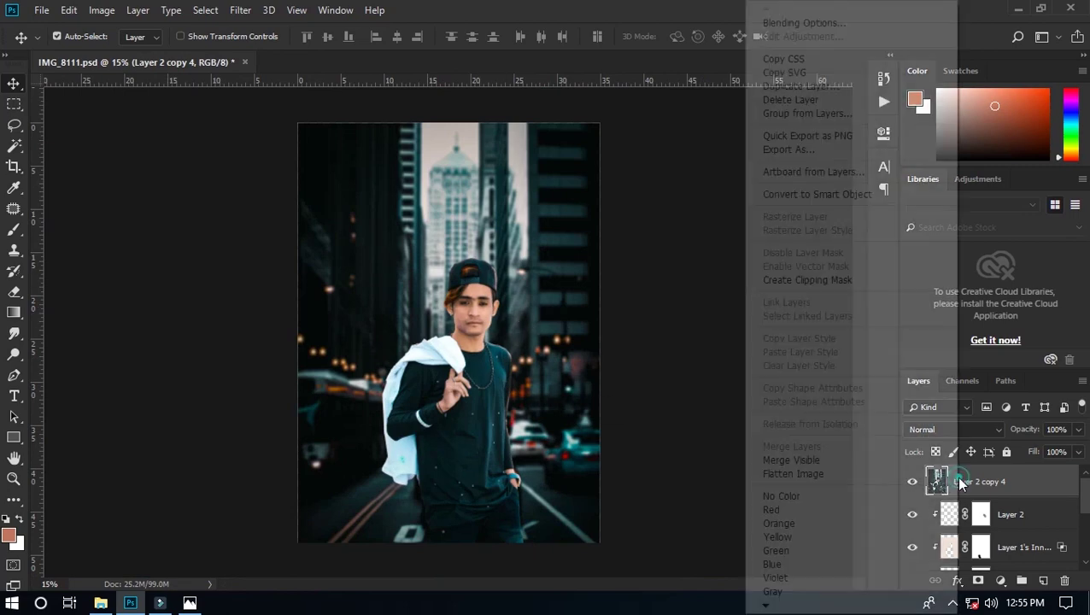
click(820, 85)
key(Return)
click(240, 9)
click(470, 344)
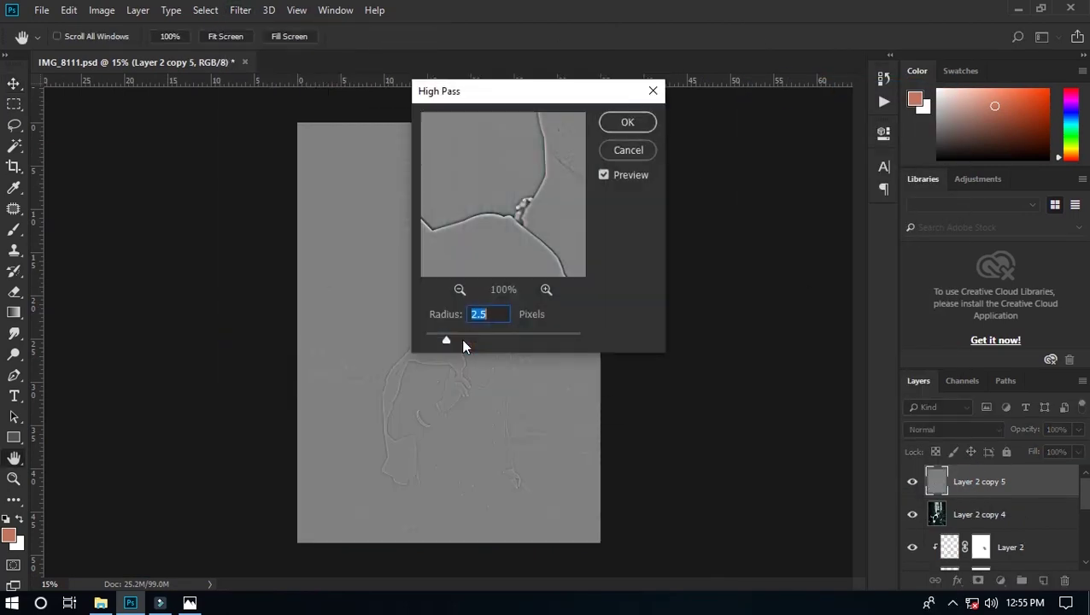
drag(651, 365, 649, 365)
key(Return)
key(v)
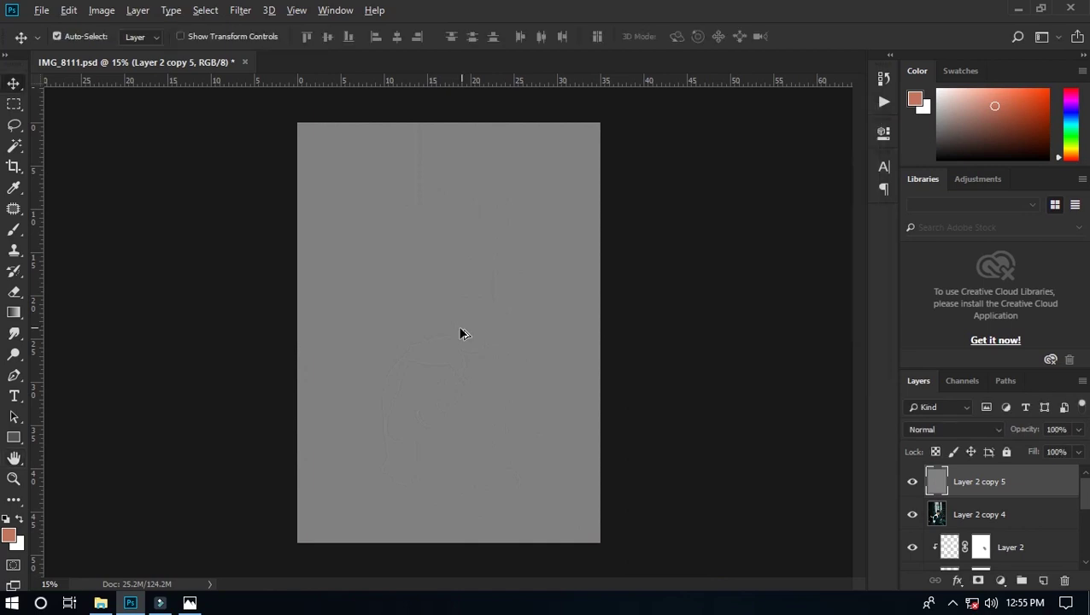
- Blend the high-pass copy as Linear Light, comparing it hidden and shown
scroll(462, 333, up, 2)
scroll(516, 316, up, 3)
click(955, 429)
click(944, 267)
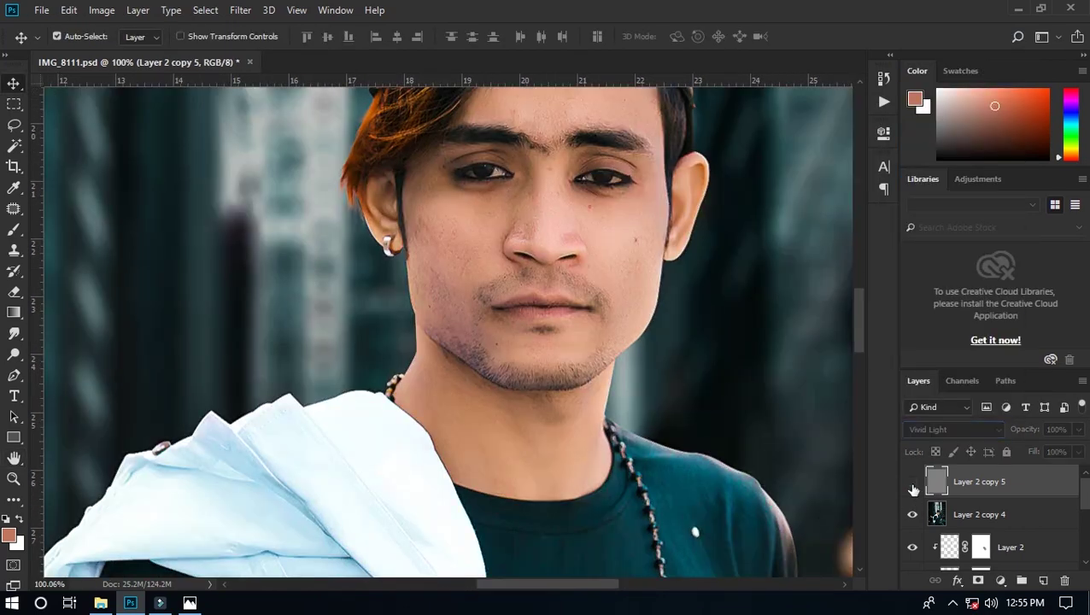
click(912, 484)
click(955, 429)
click(935, 273)
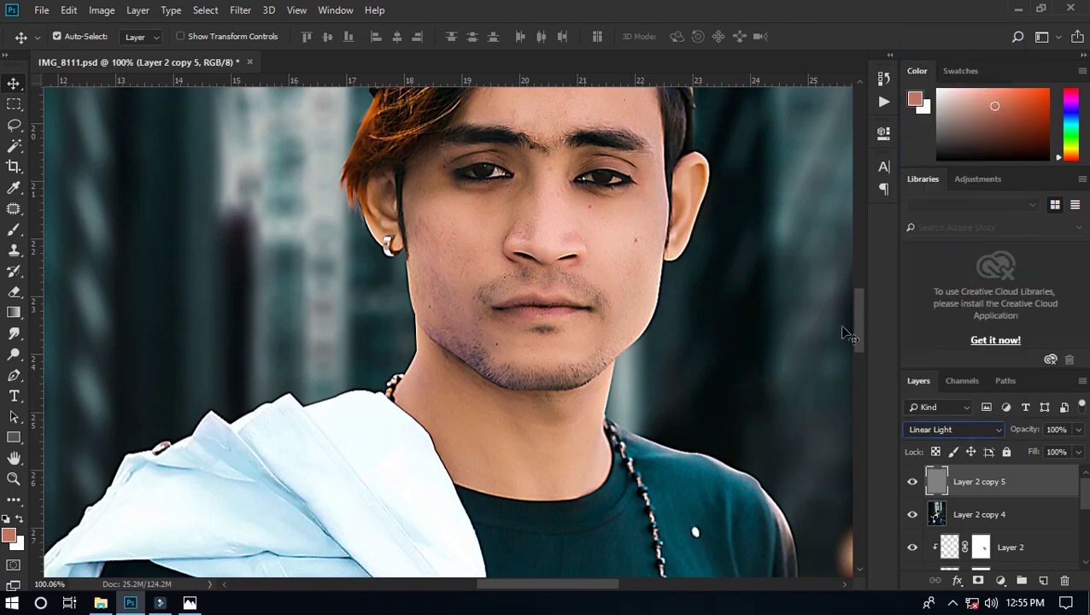
- Try Vivid Light, Overlay and Soft Light before settling on Linear Light
click(953, 430)
click(944, 258)
click(951, 429)
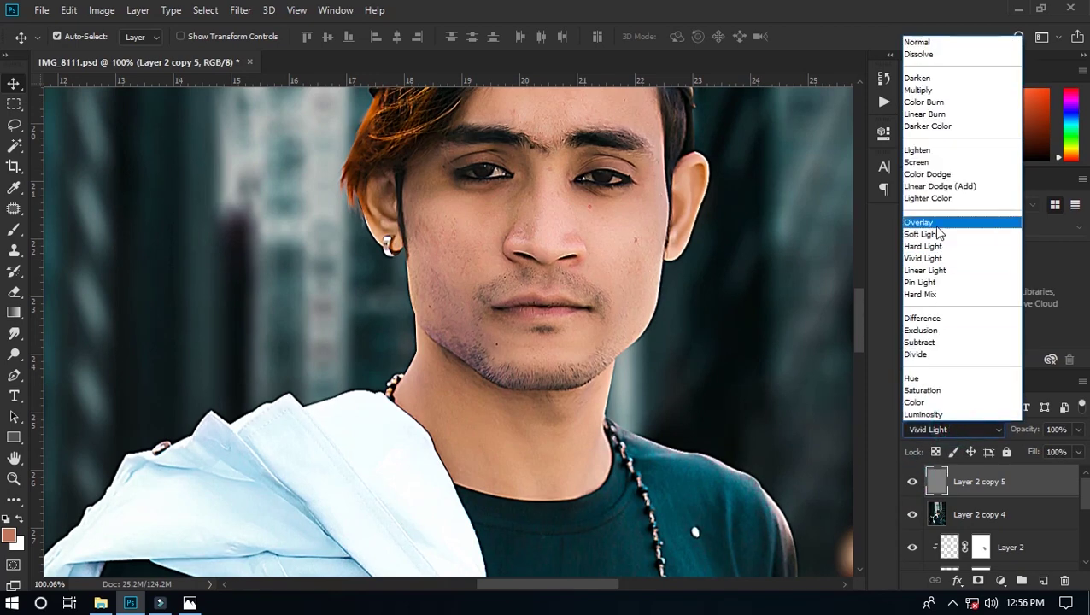
click(936, 224)
click(948, 430)
click(928, 221)
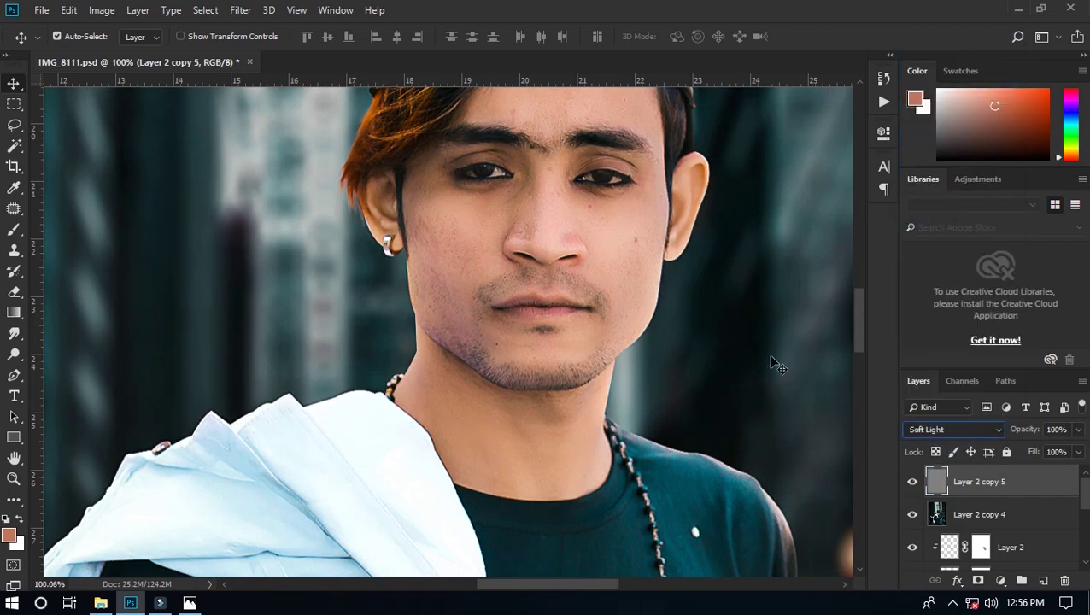
key(Down)
key(Down)
key(Up)
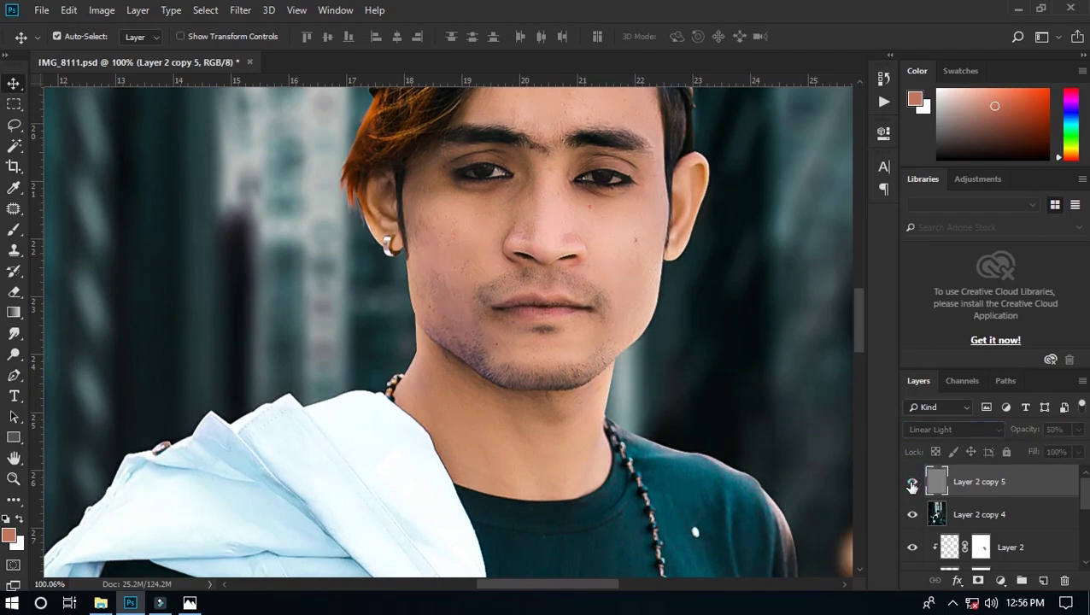
key(ctrl+0)
- Merge the sharpening layer with Layer 2 copy 4 using Ctrl+E
ctrl+click(959, 513)
key(ctrl+e)
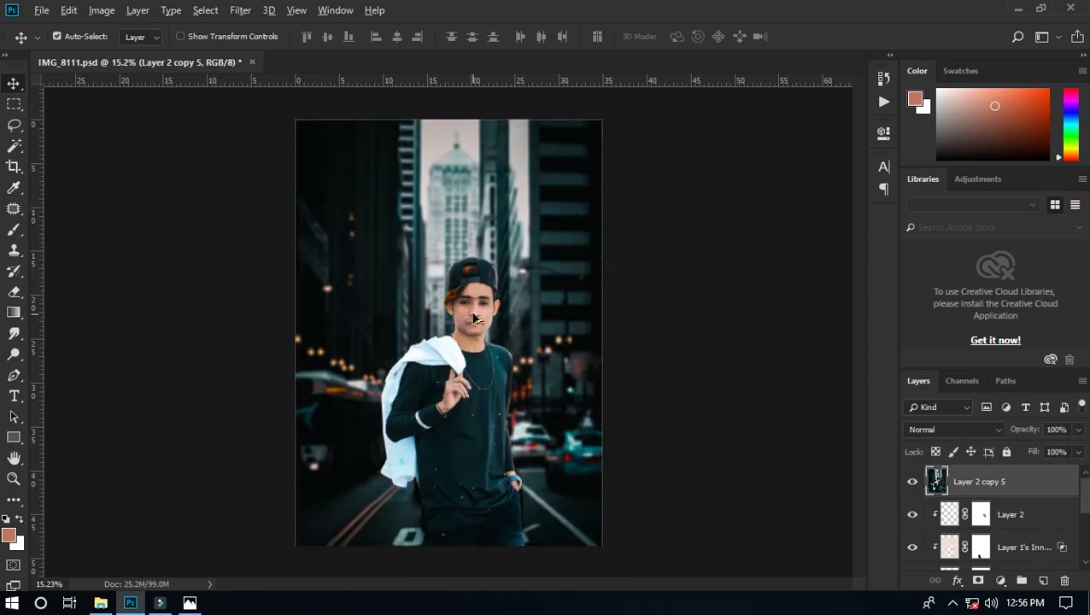
scroll(510, 350, up, 3)
scroll(511, 350, down, 3)
scroll(511, 350, down, 1)
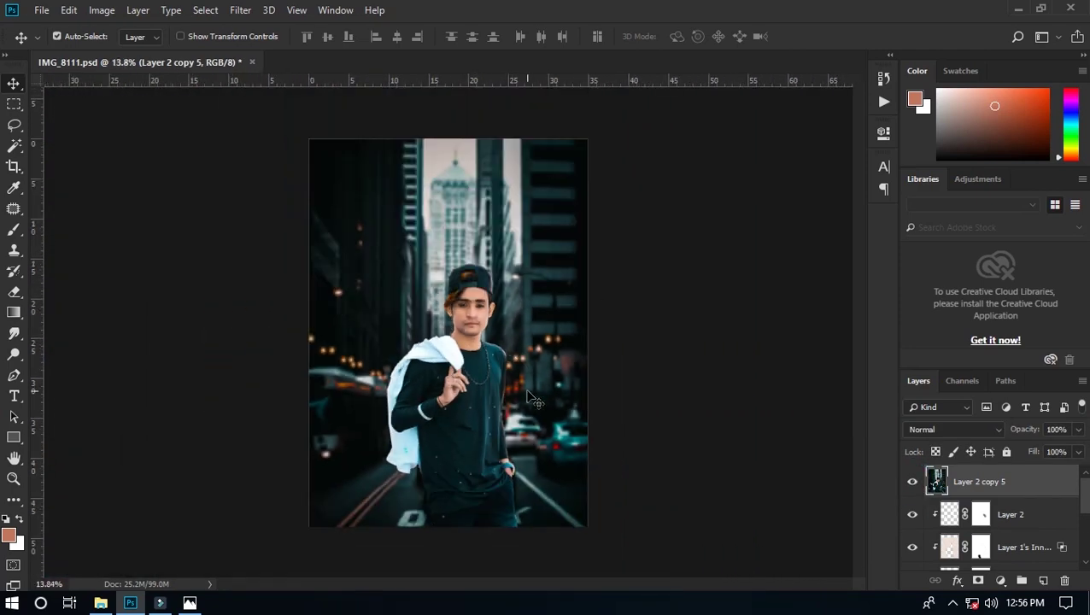
scroll(426, 258, up, 3)
scroll(478, 273, up, 1)
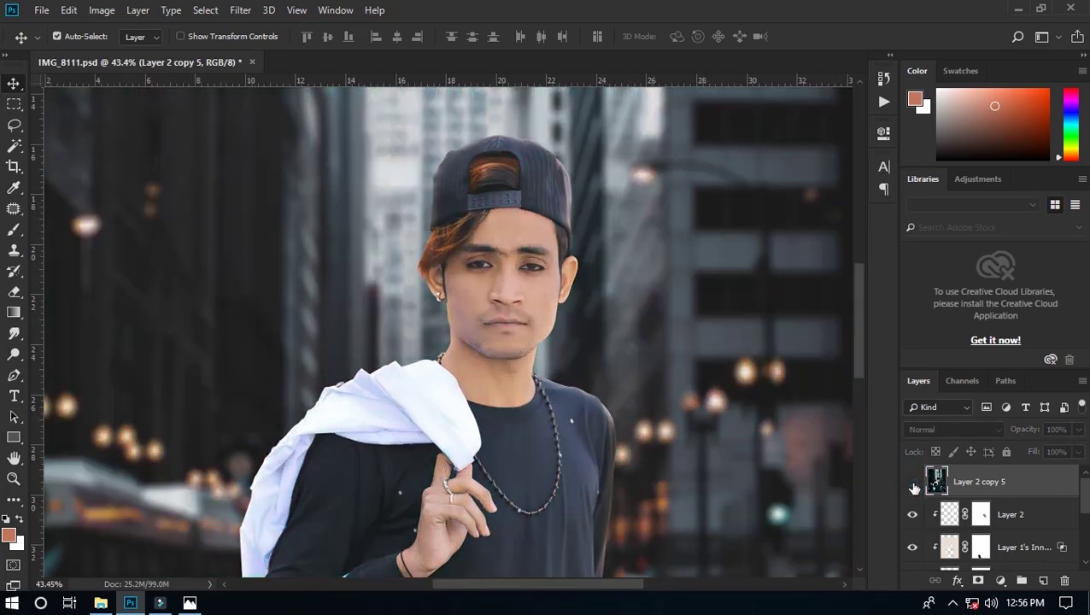
scroll(493, 264, down, 2)
scroll(516, 296, down, 2)
- Paste the Oye logo and move it above the man's head
key(ctrl+v)
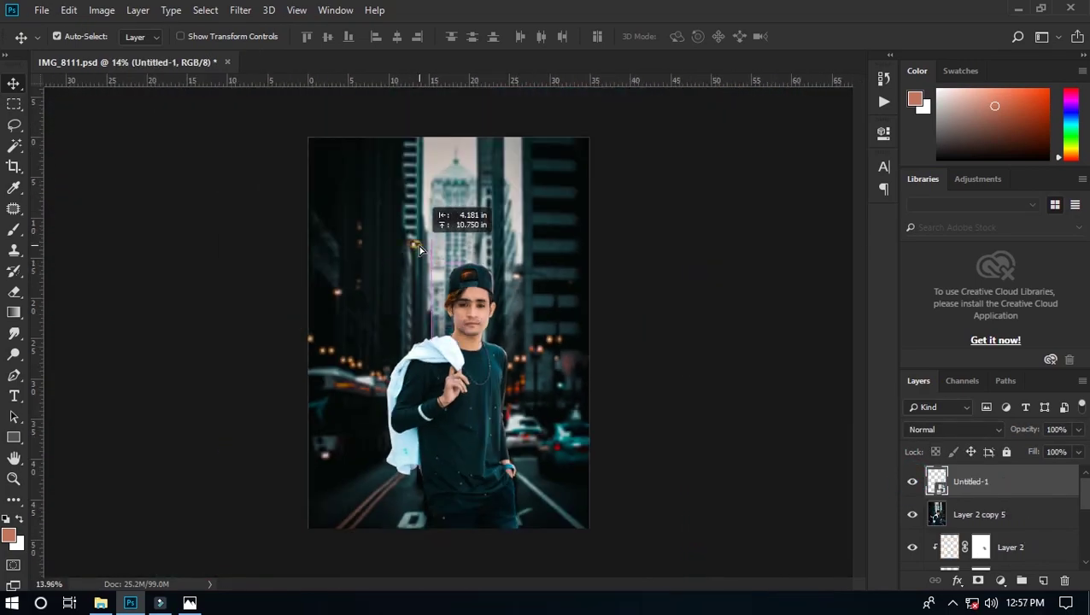
scroll(435, 248, up, 2)
drag(433, 267, 443, 236)
scroll(445, 256, down, 2)
scroll(433, 234, down, 1)
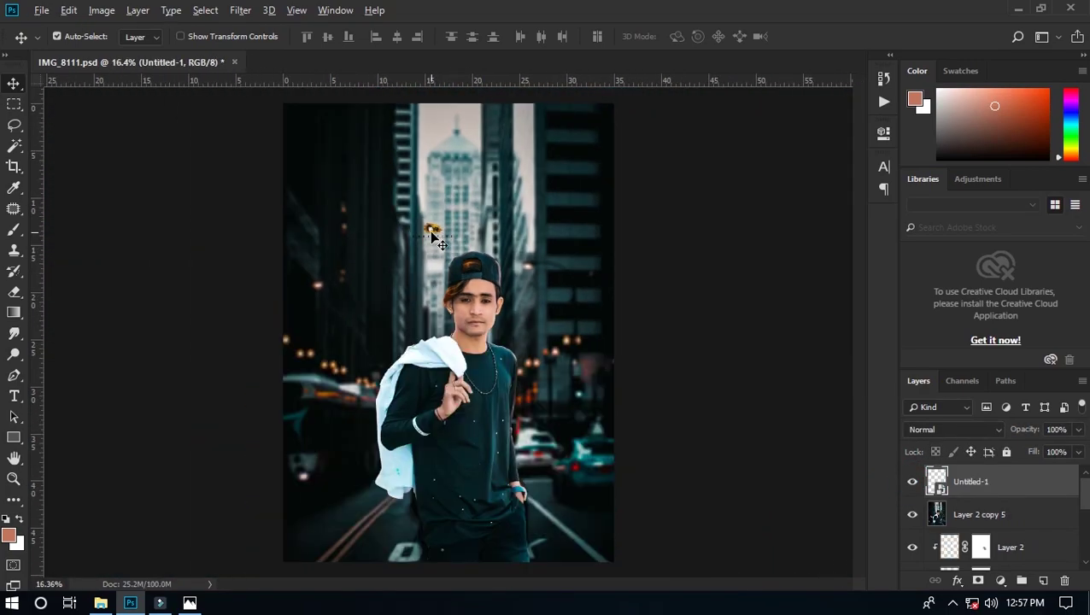
scroll(433, 224, up, 3)
scroll(436, 244, up, 2)
- Scale the logo down around its centre with Free Transform
key(ctrl+t)
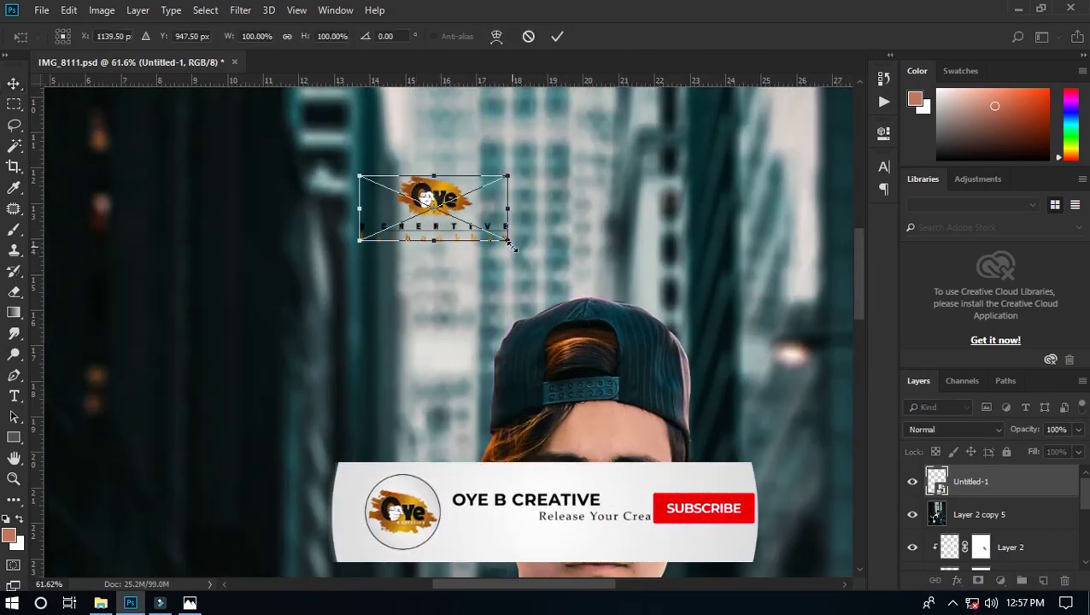
drag(506, 255, 479, 231)
key(Return)
scroll(477, 352, down, 5)
scroll(431, 232, up, 5)
key(ctrl+t)
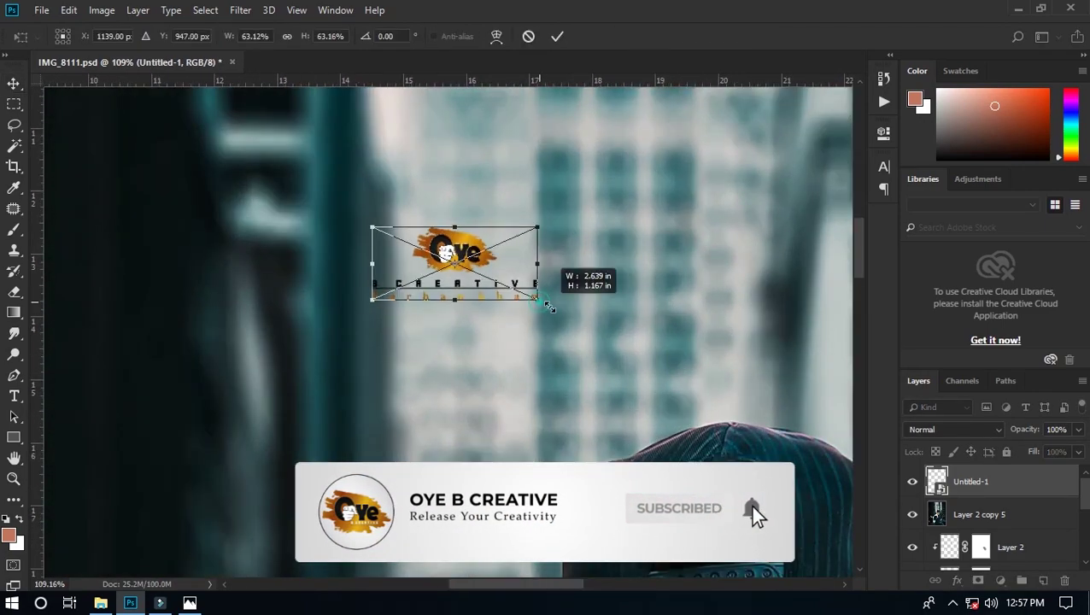
key(Return)
- Paint an orange glow on a new Layer 3 beneath the logo at 100% opacity
key(b)
alt+click(454, 226)
click(979, 514)
click(1042, 580)
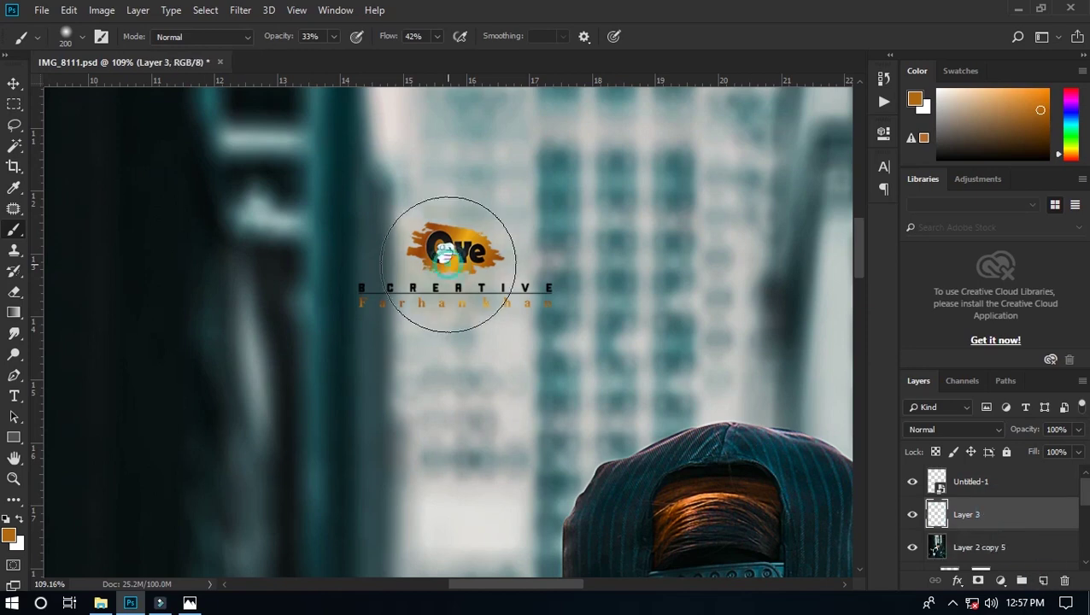
drag(333, 36, 394, 38)
click(436, 36)
click(443, 274)
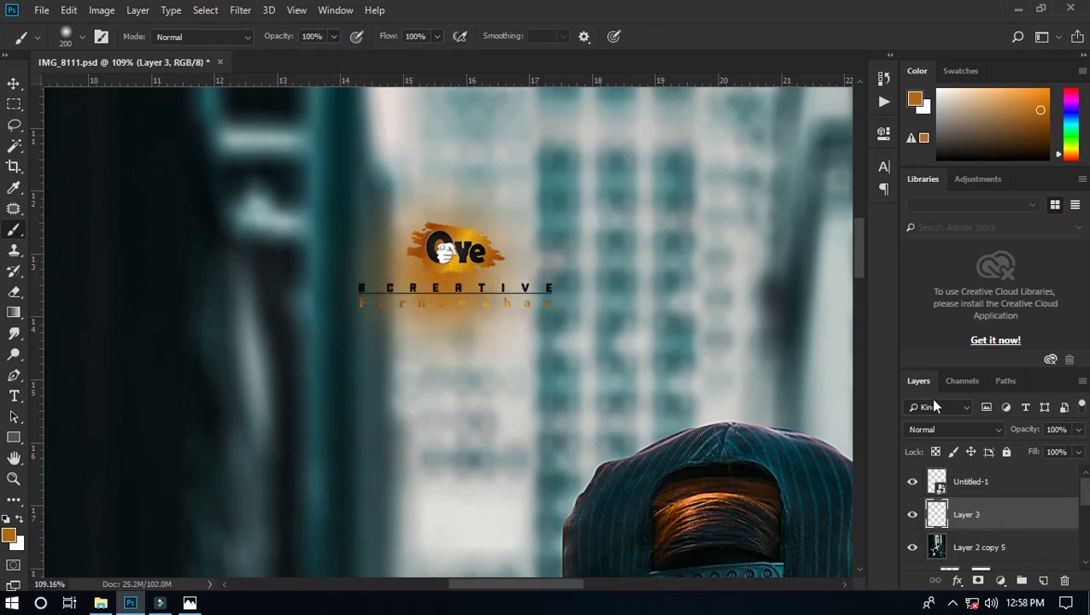
- Set the glow layer to Screen and stretch it wider and flatter
click(954, 428)
click(926, 162)
key(v)
key(ctrl+t)
drag(585, 272, 705, 272)
drag(473, 413, 473, 393)
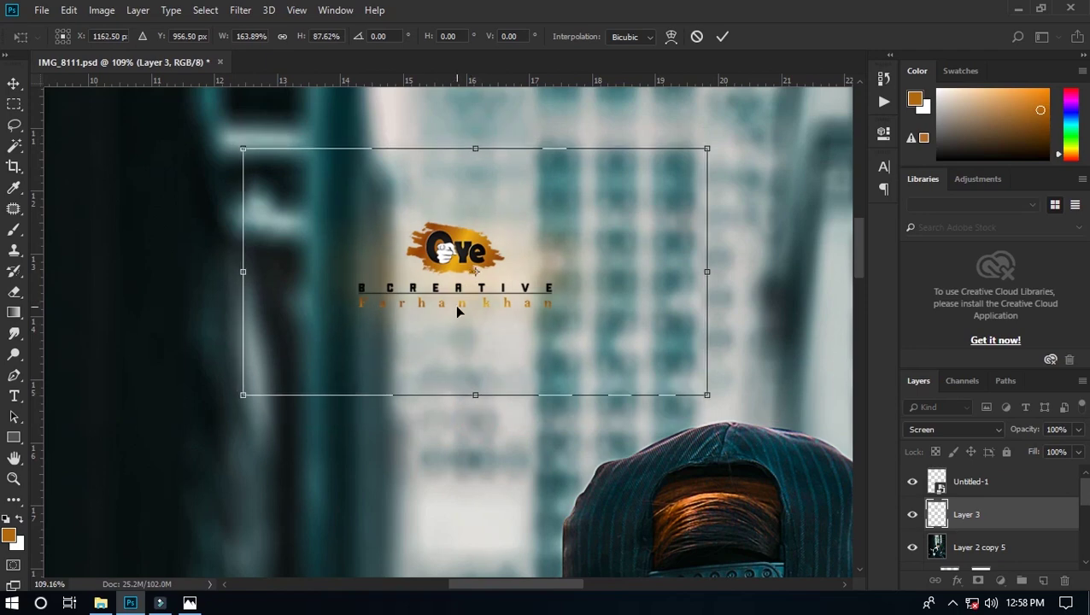
key(Return)
scroll(455, 281, down, 5)
scroll(437, 285, down, 2)
scroll(542, 271, up, 1)
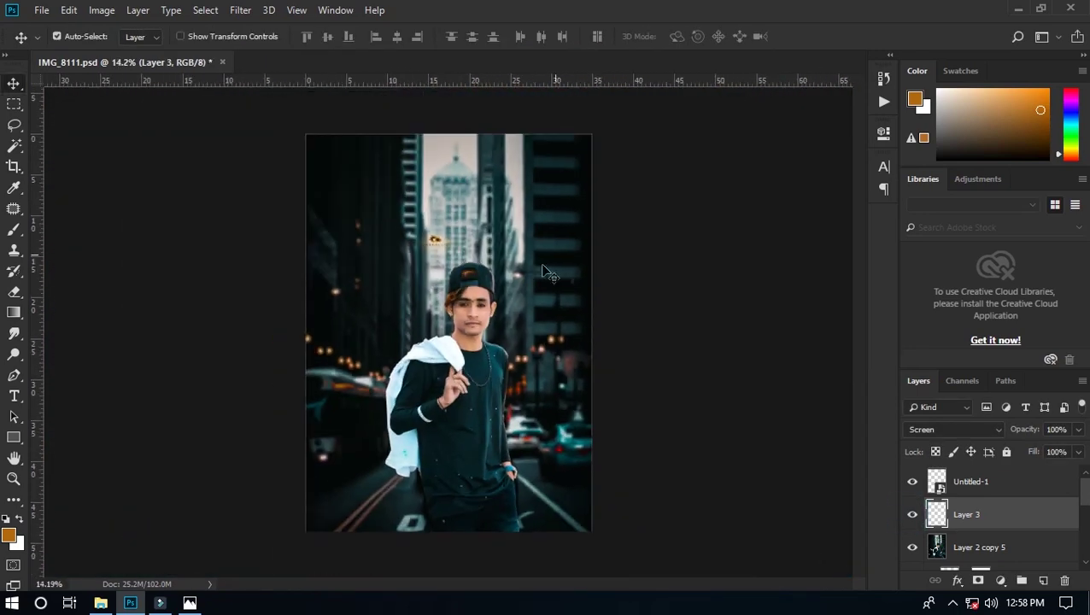
- Apply a Levels midtone adjustment of 1.04 to the man's photo layer, Layer 2 copy 5
click(963, 549)
click(101, 10)
mouse_move(127, 52)
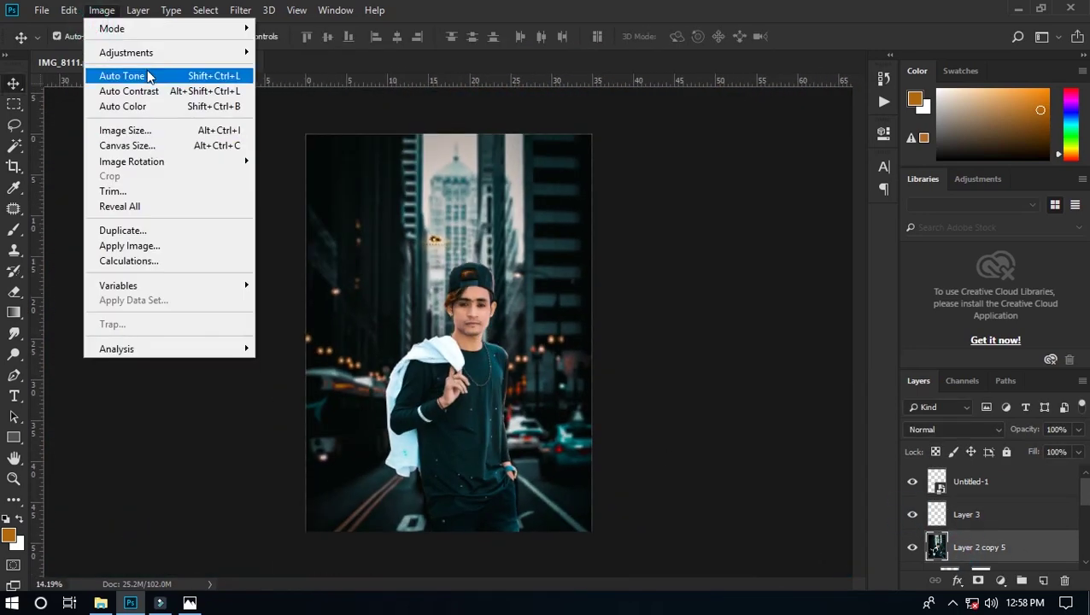
click(341, 69)
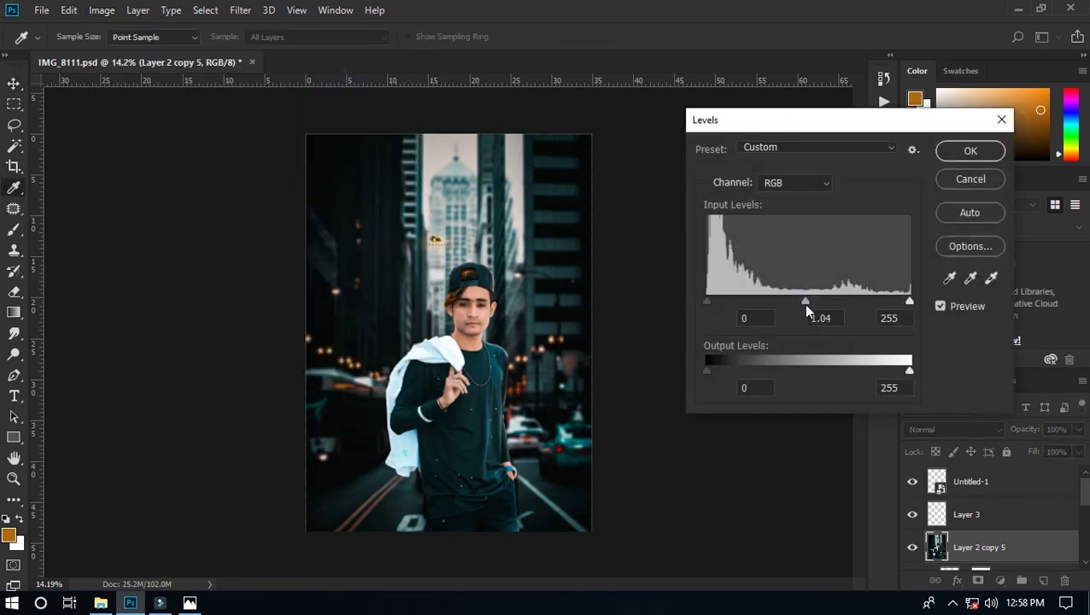
click(970, 151)
key(v)
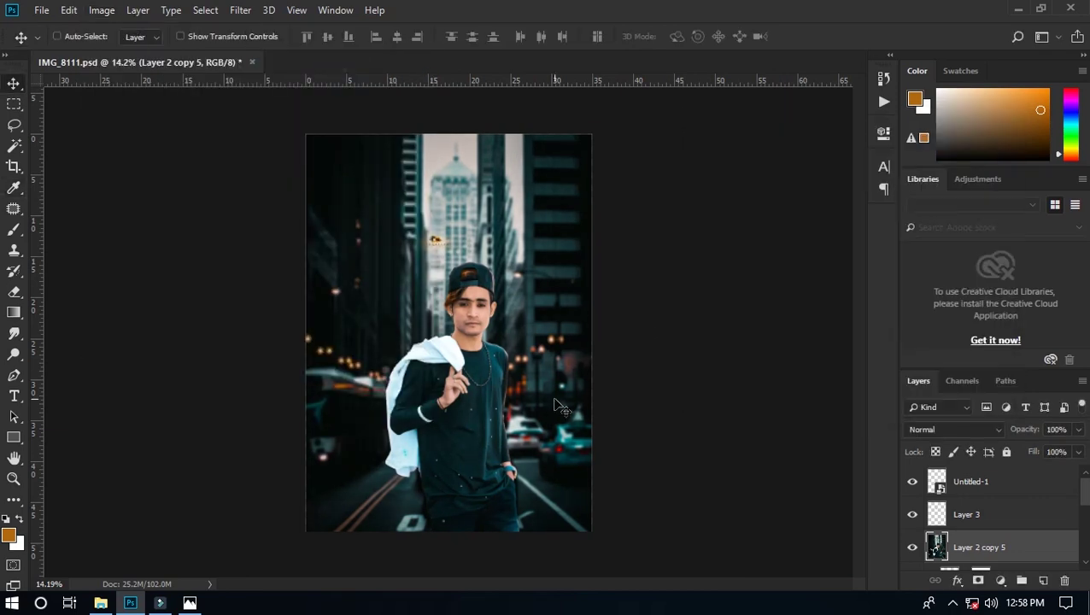
scroll(560, 405, up, 3)
scroll(512, 350, down, 2)
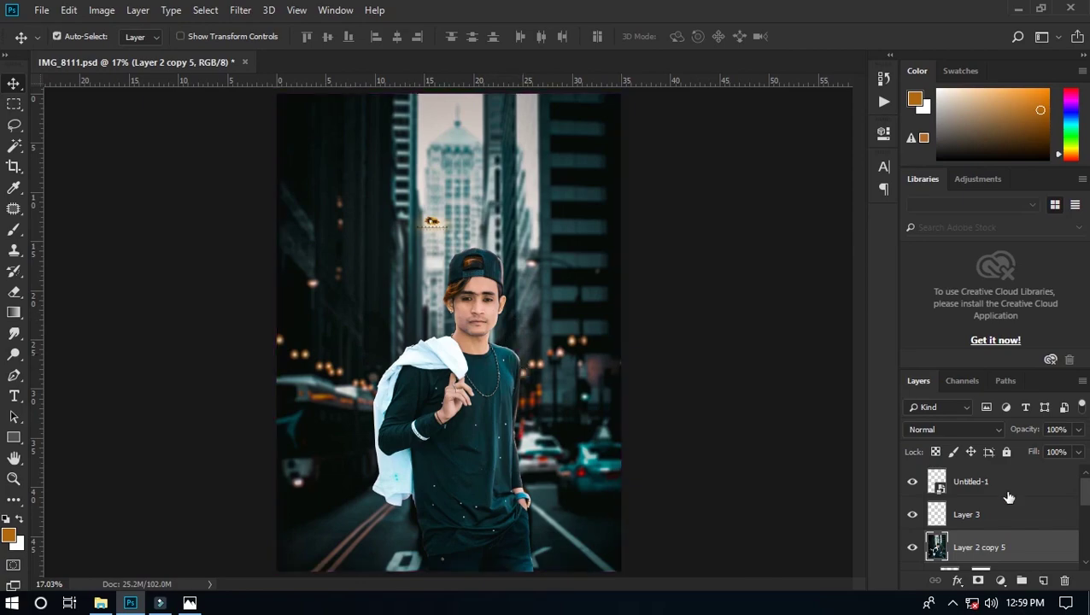
- Raise the logo's orange glow layer to Lightness +100 in Hue/Saturation and save the file
click(991, 514)
scroll(512, 282, up, 3)
scroll(540, 312, up, 5)
key(ctrl+u)
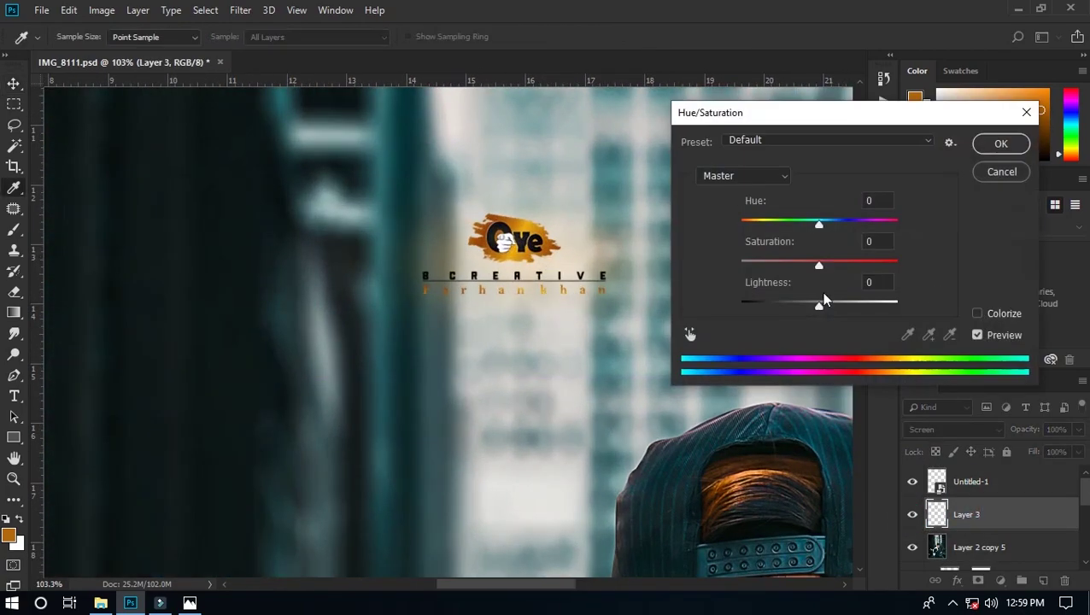
drag(823, 300, 896, 300)
click(1008, 172)
key(ctrl+0)
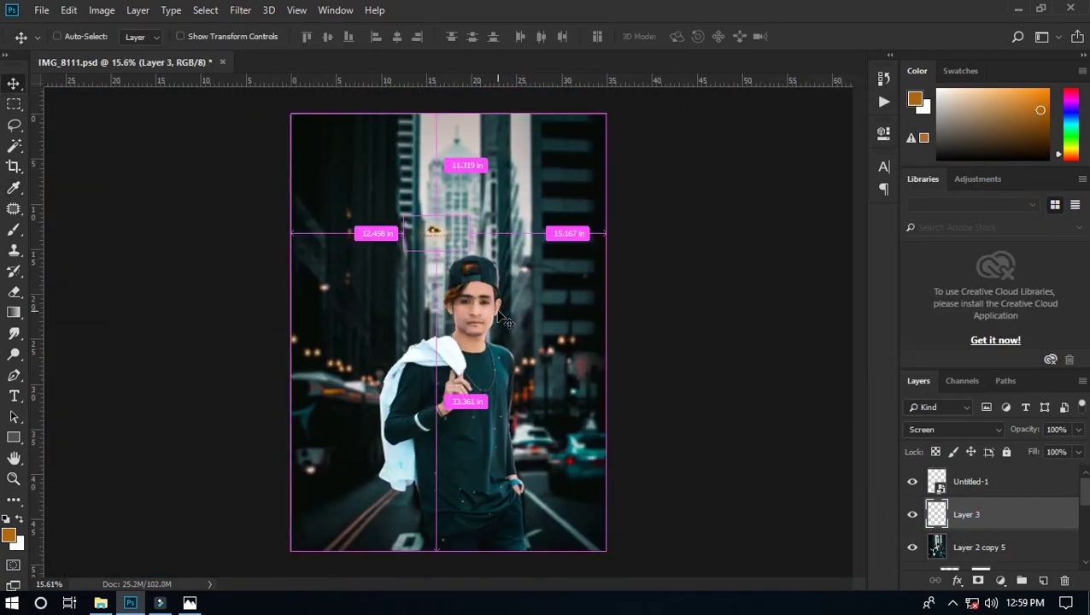
key(ctrl+s)
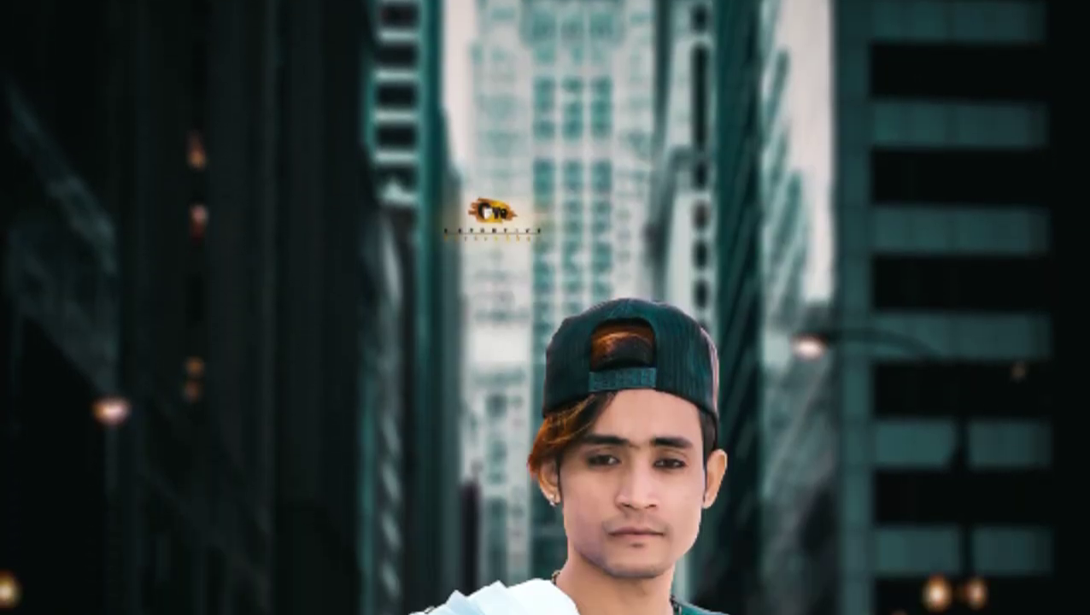